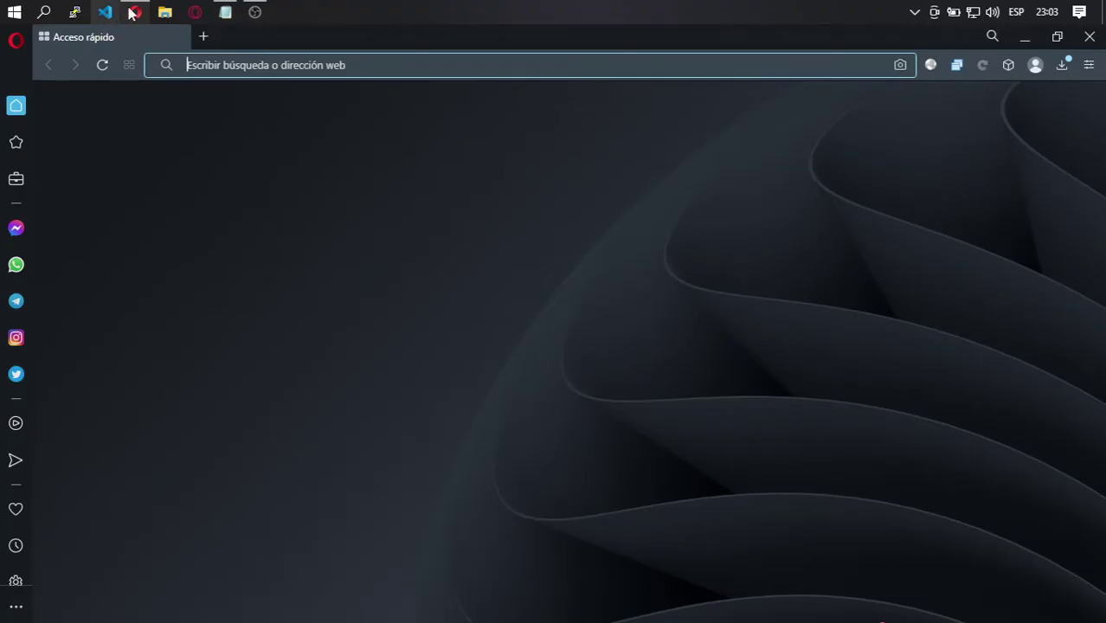
Step: Switch to the Opera browser, look up node js and go to the Node.js site's home page
left_click(132, 11)
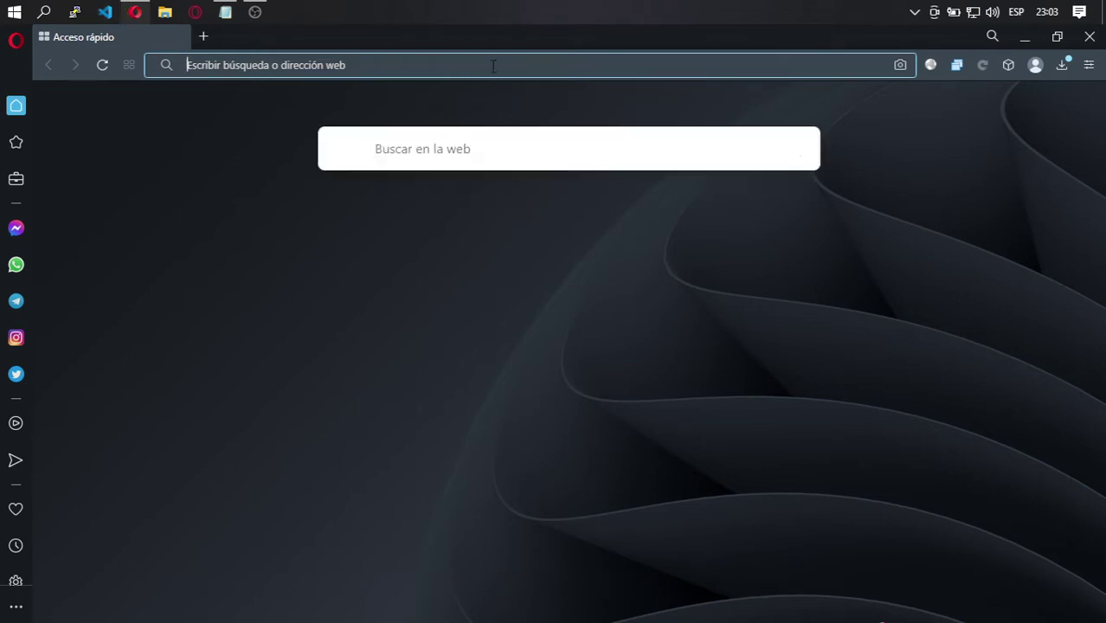
type("node js")
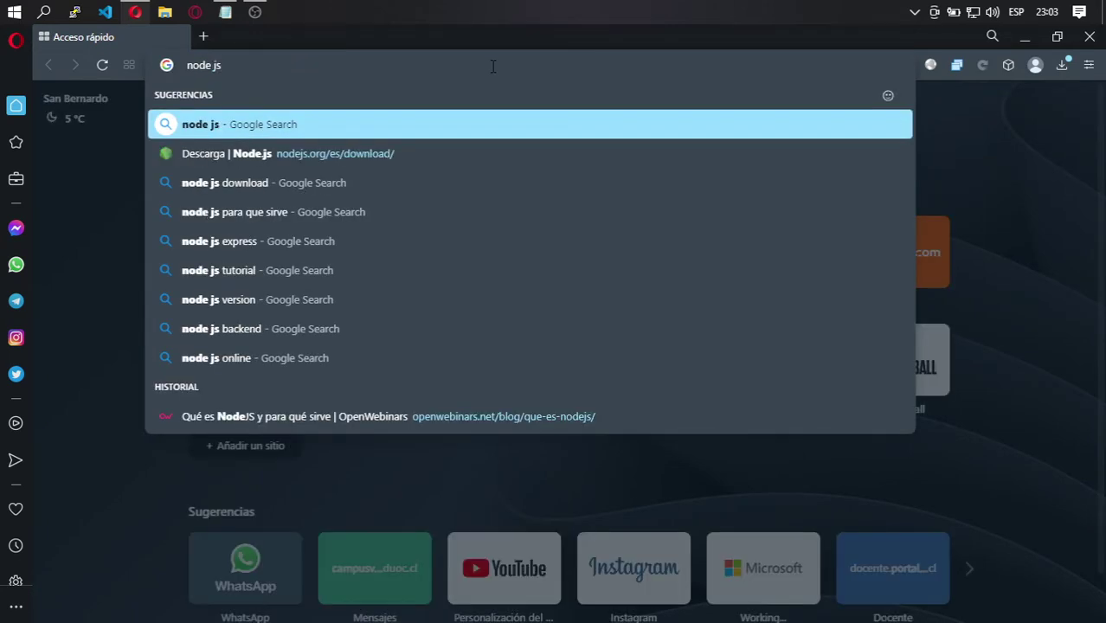
key("Down")
key("Return")
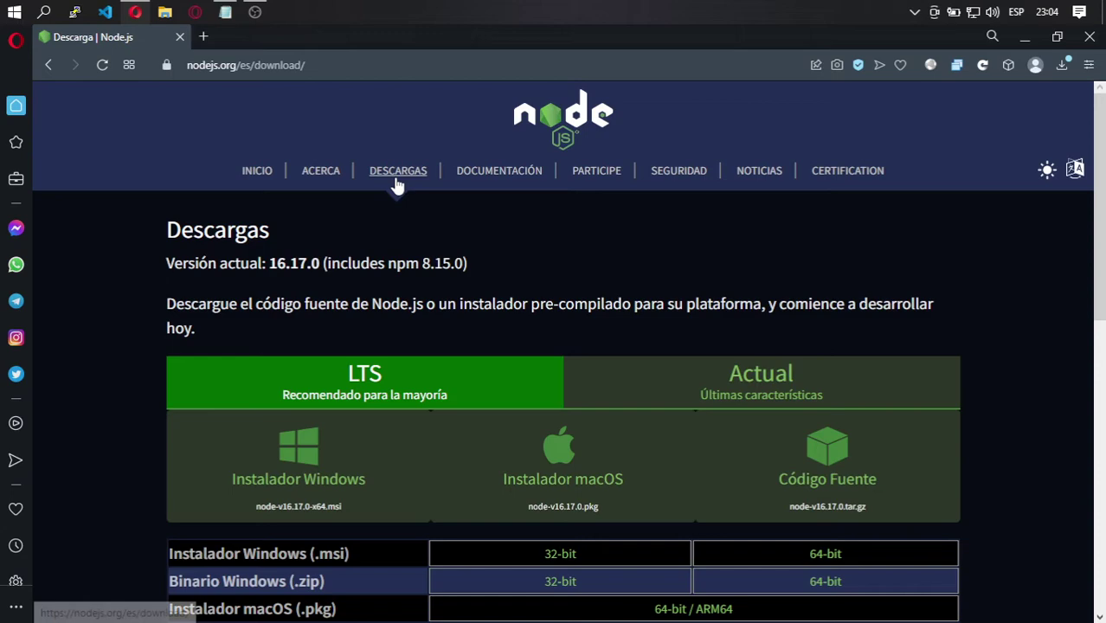
left_click(534, 123)
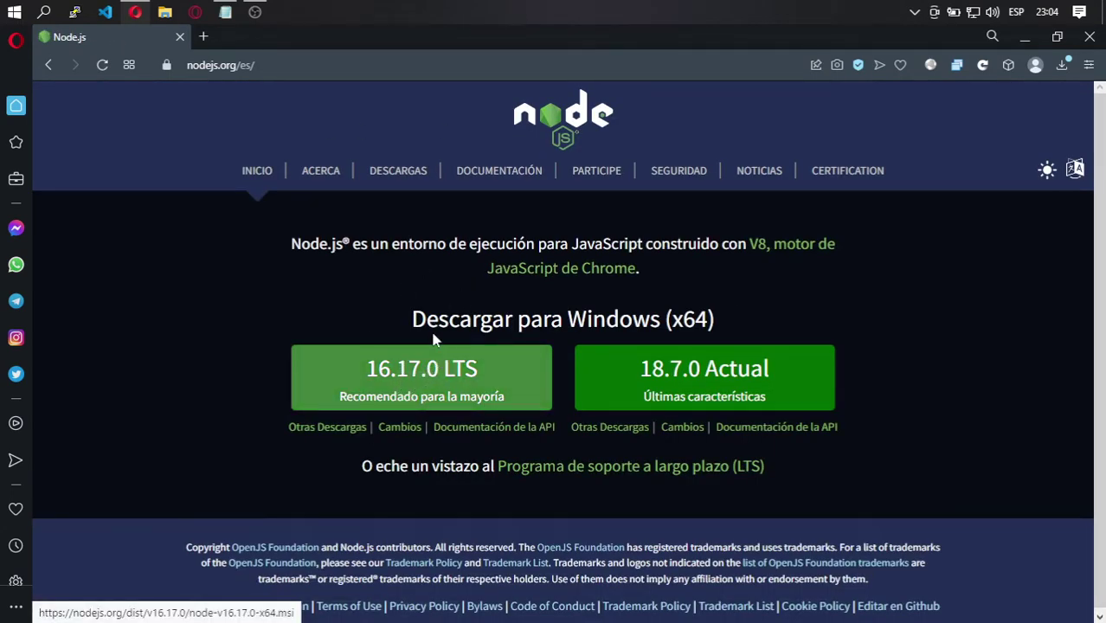
Step: Download the 16.17.0 LTS installer as node-v16.17.0-x64.msi into the Descargas folder and launch it
left_click(427, 373)
left_click_drag(412, 318, 715, 320)
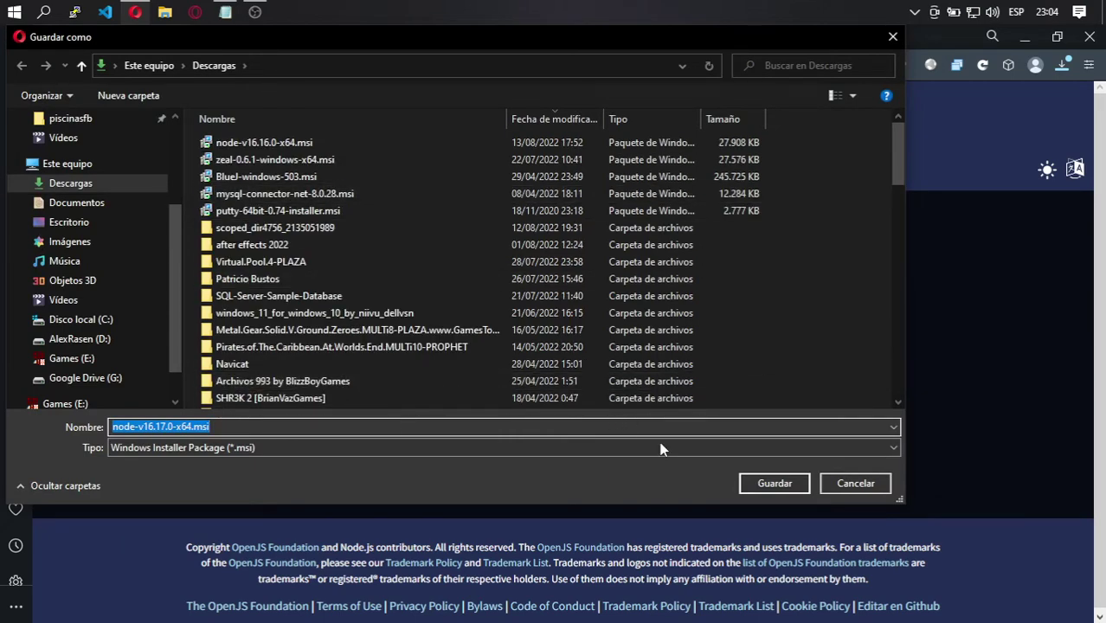
left_click(777, 484)
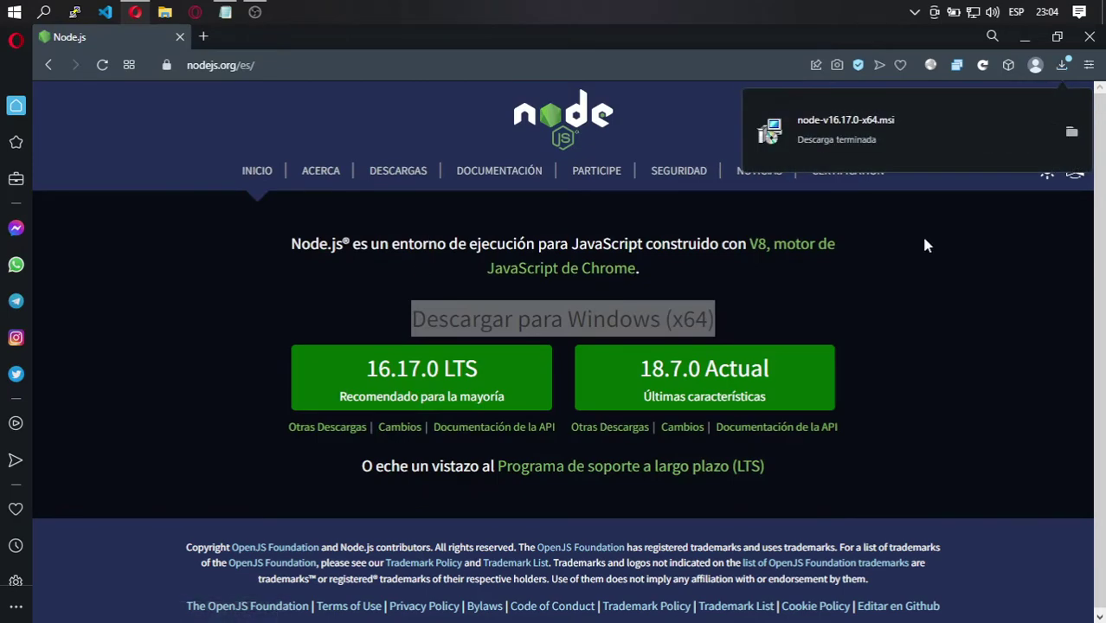
left_click(909, 139)
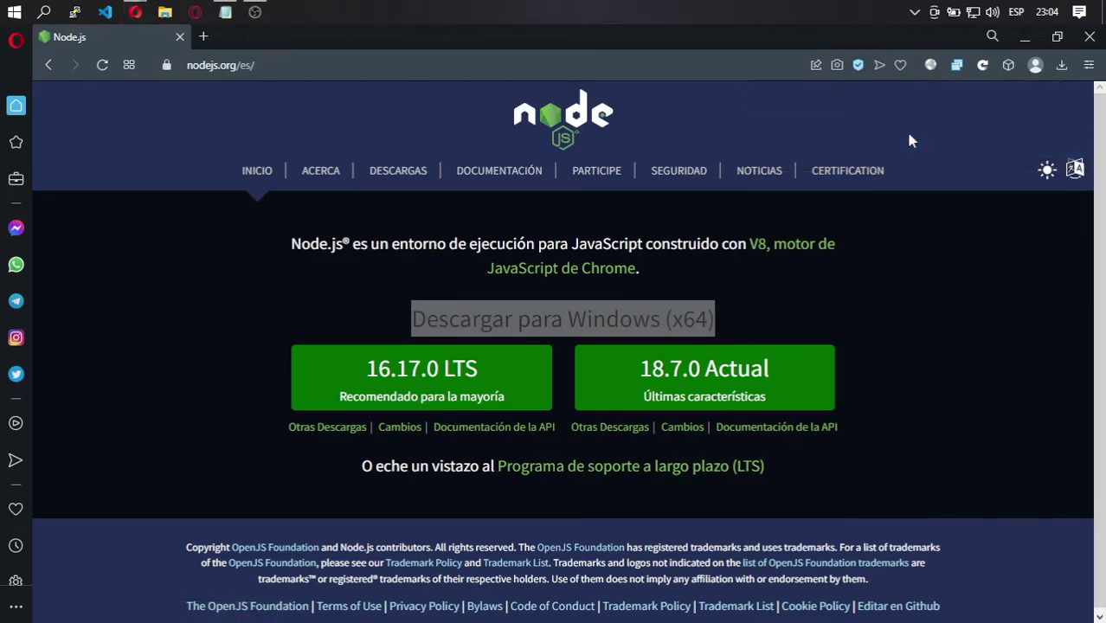
left_click(619, 346)
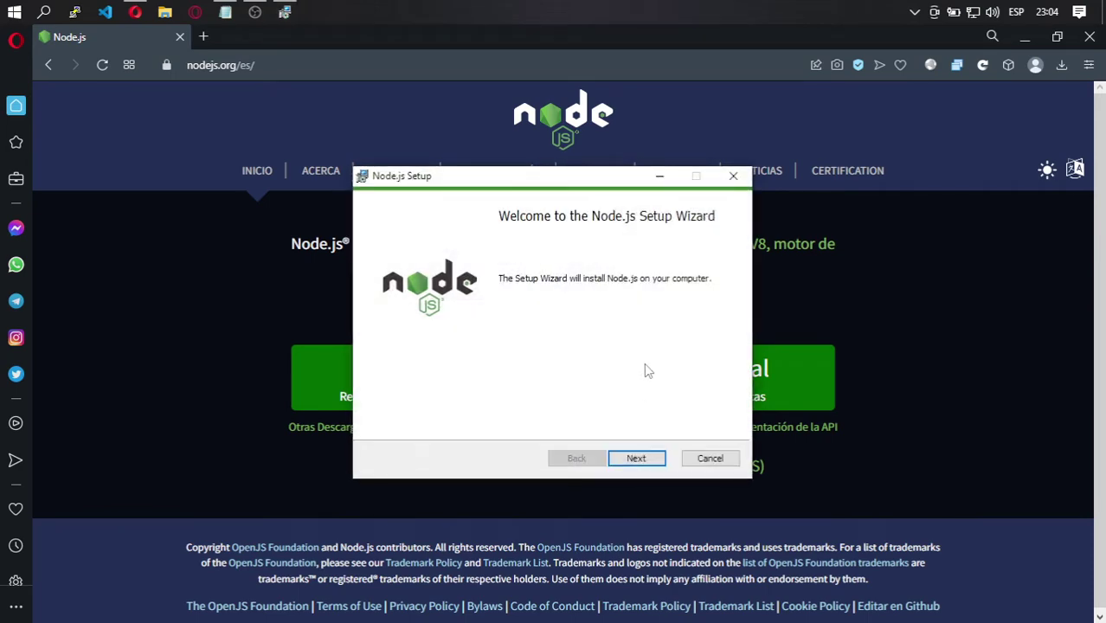
Step: Accept the license agreement in the Node.js setup and keep the destination folder C:\Program Files\nodejs\
left_click(636, 460)
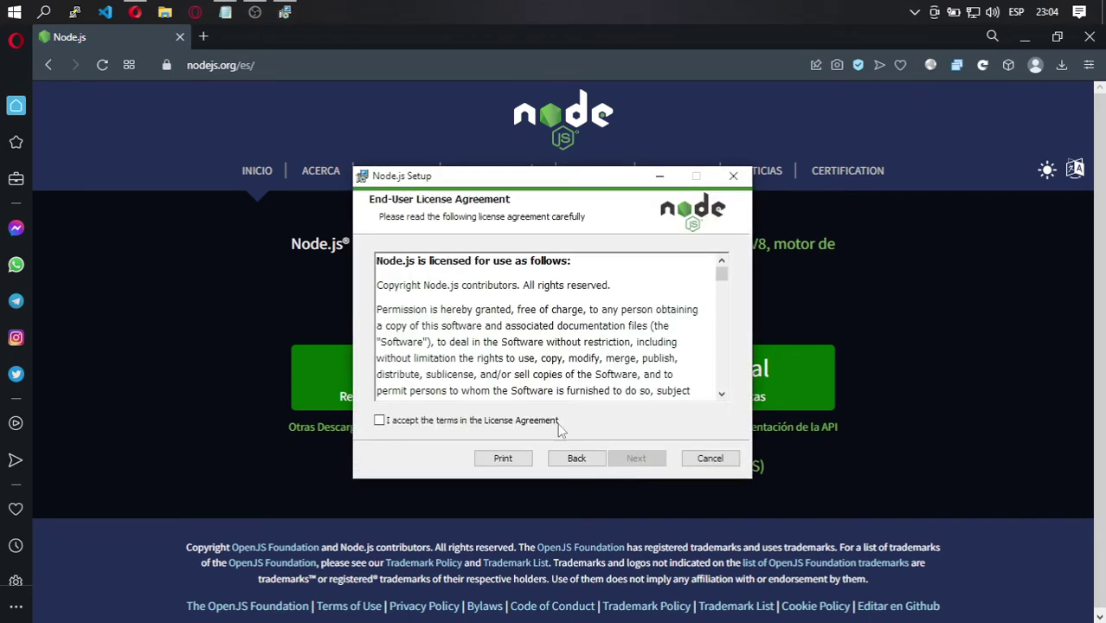
left_click(532, 429)
left_click(653, 464)
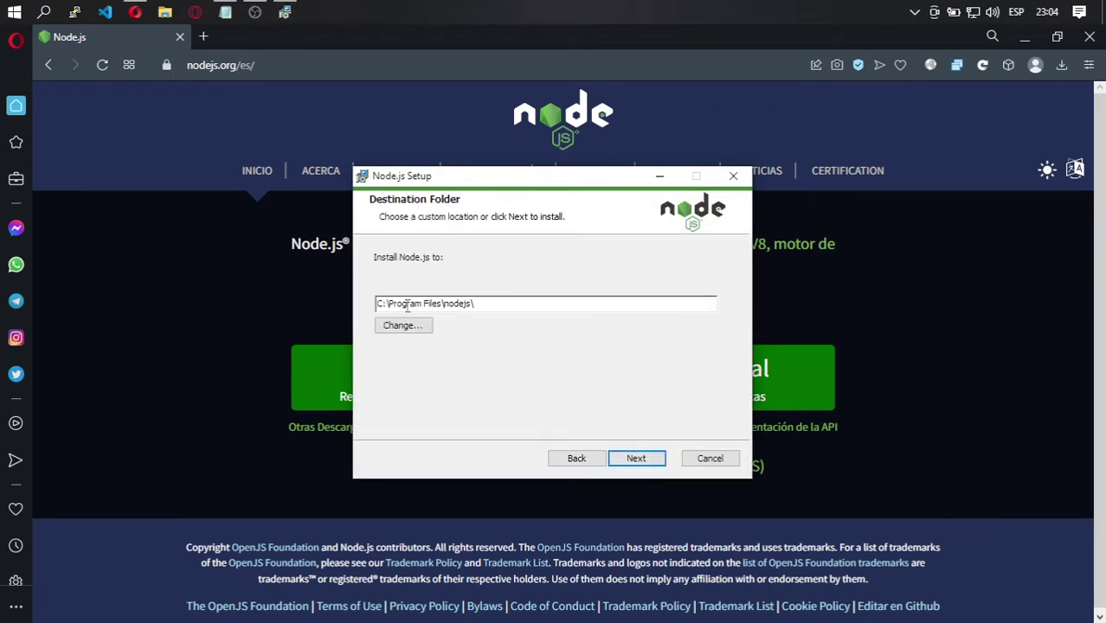
left_click(642, 457)
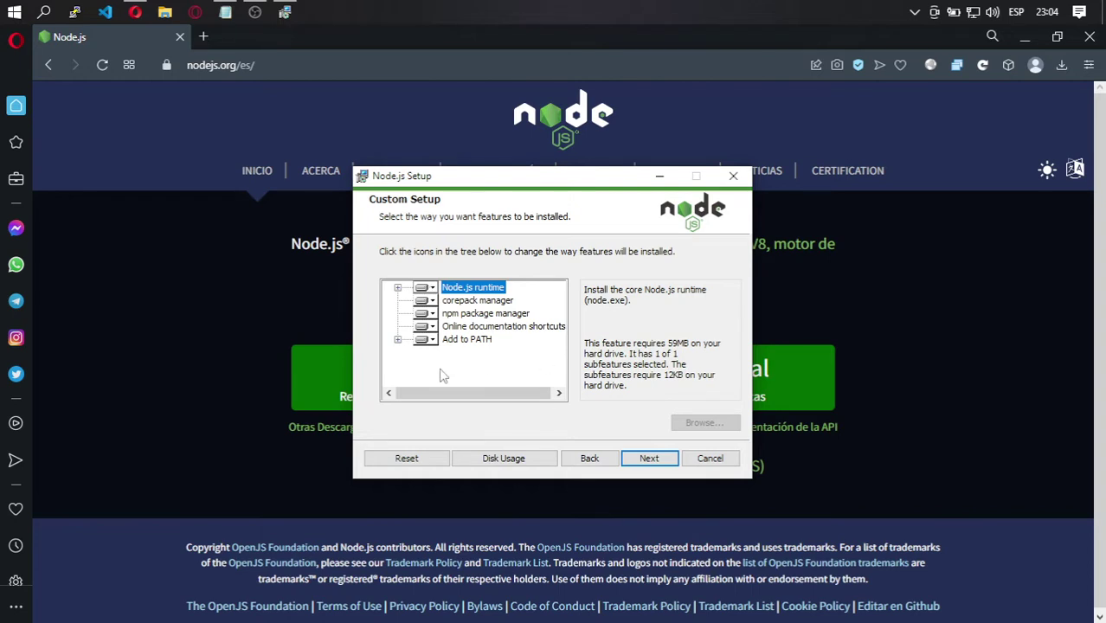
Step: Install Node.js with the default features, including npm and Add to PATH, without the native module tools, and finish the setup
left_click(473, 316)
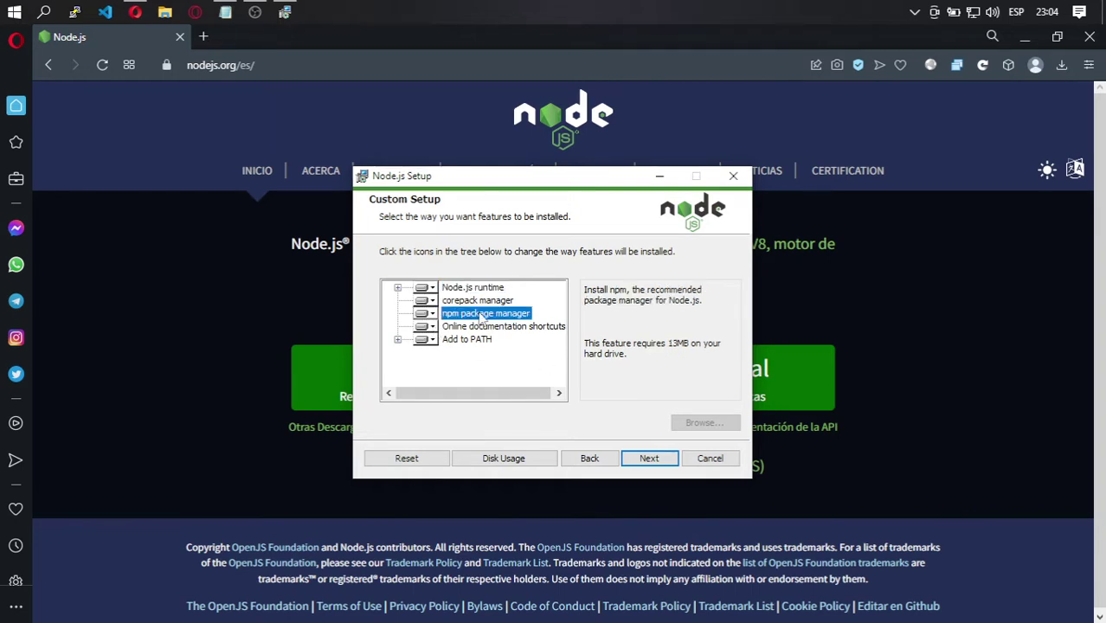
left_click(487, 342)
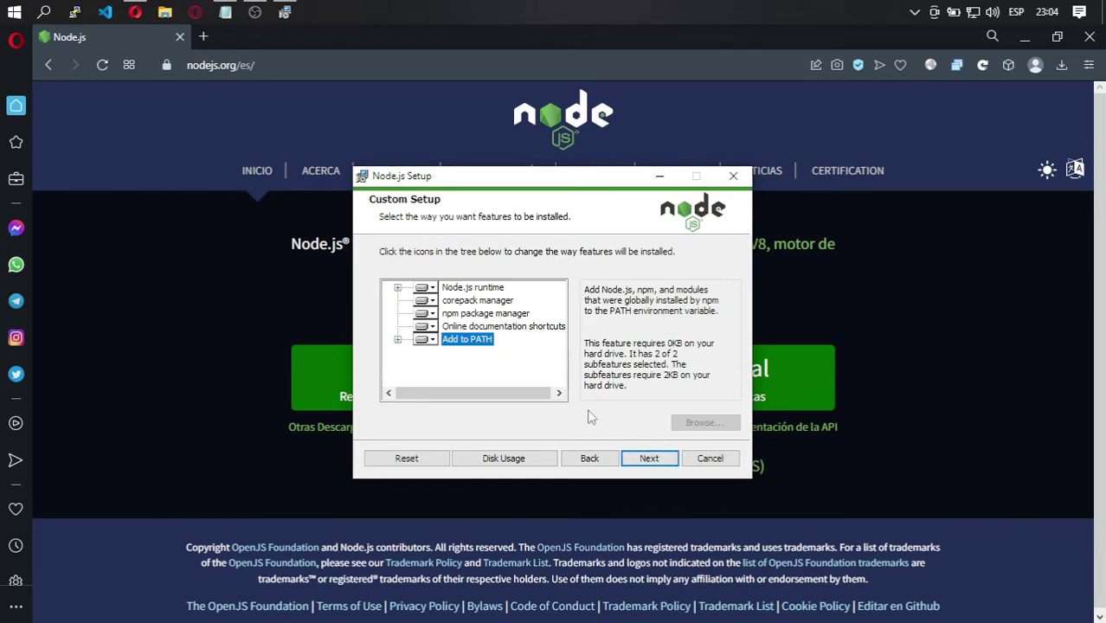
left_click(648, 458)
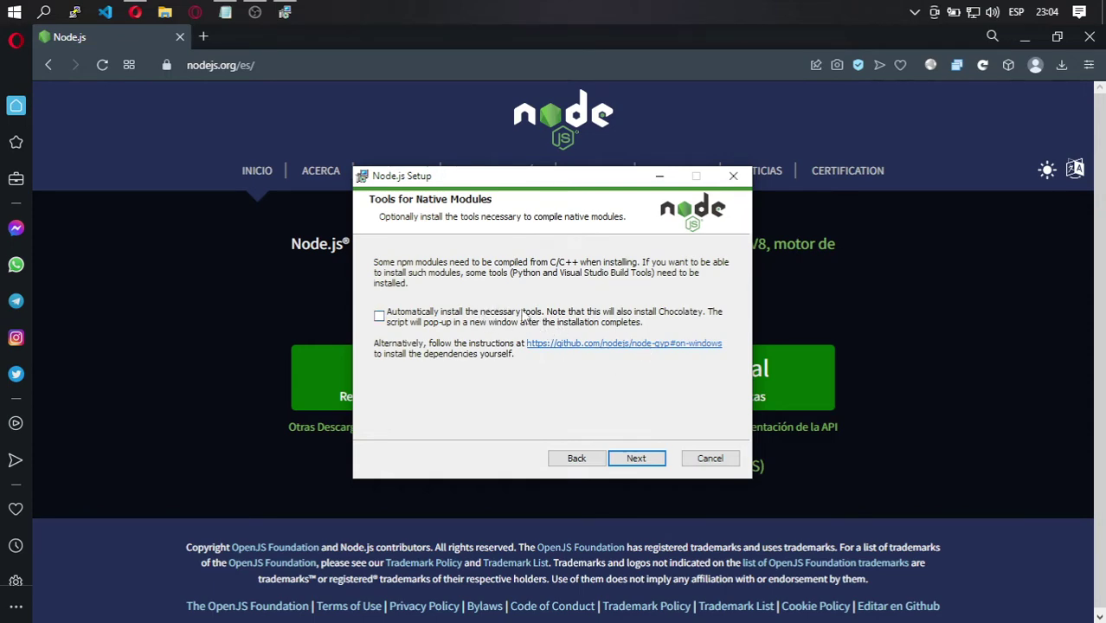
left_click(637, 459)
left_click(626, 460)
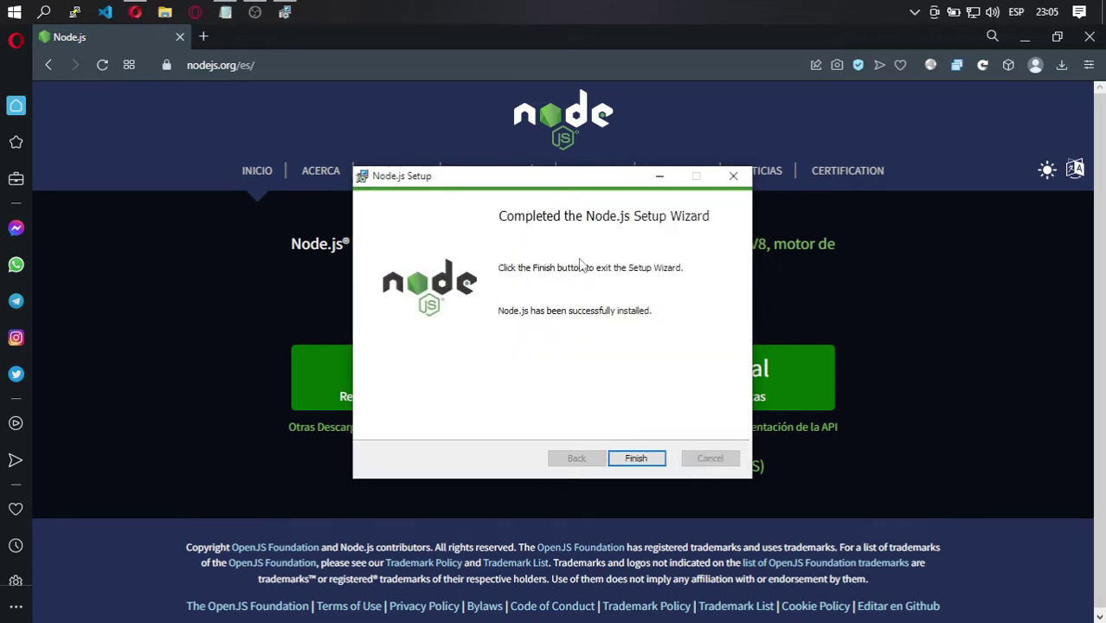
left_click(638, 460)
Step: Minimize the browser, open a Command Prompt window and place it near the middle of the desktop
left_click(1022, 40)
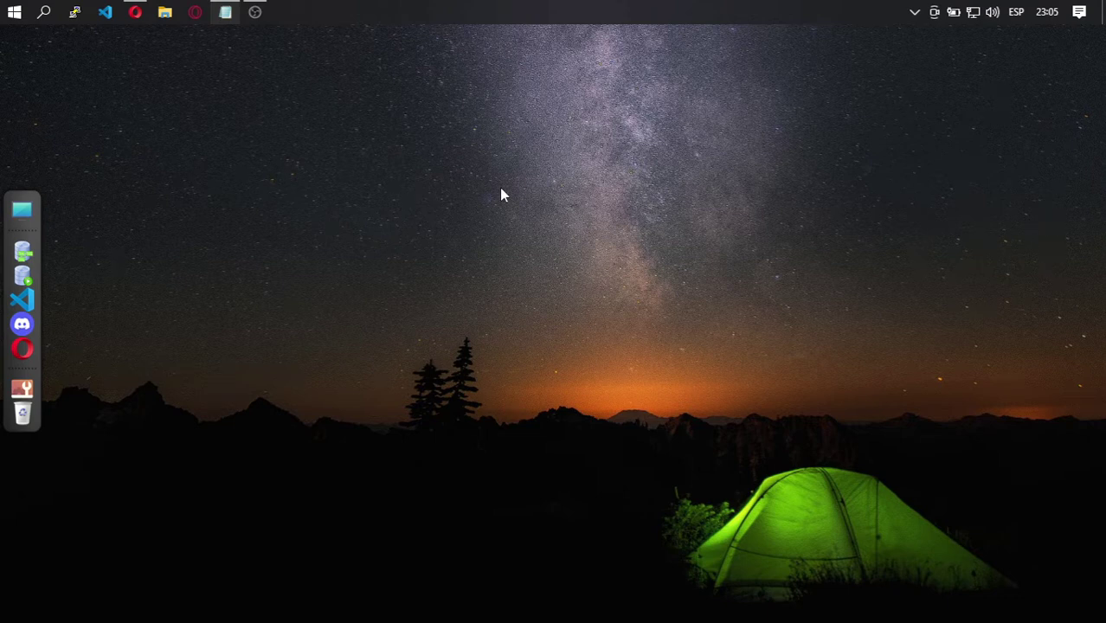
key("super")
left_click(470, 112)
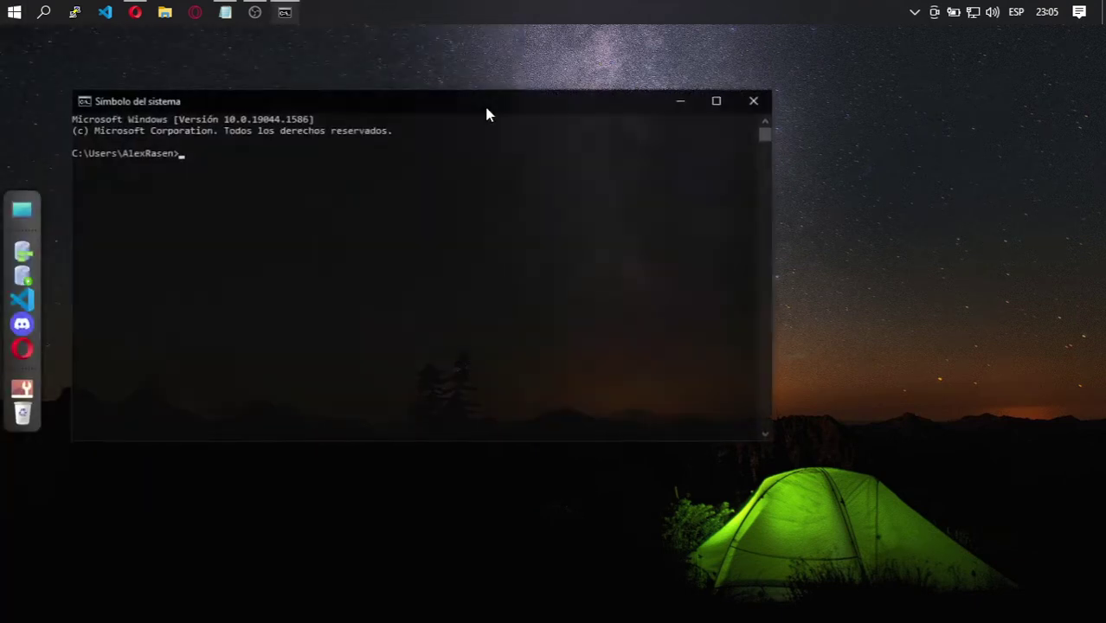
left_click_drag(488, 95, 642, 136)
left_click(536, 240)
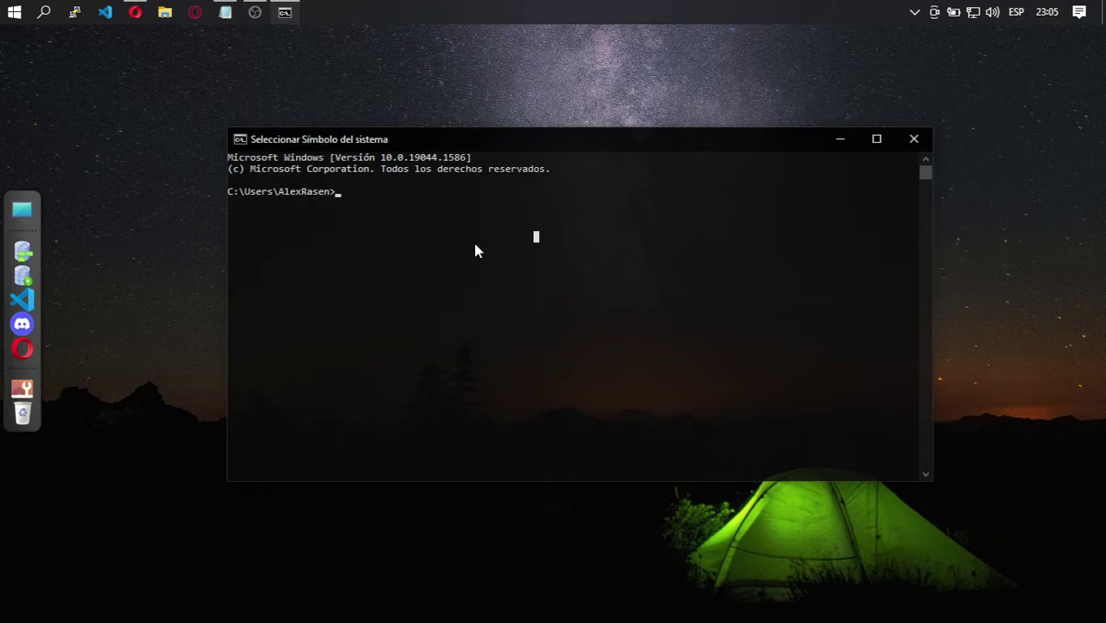
type("npm")
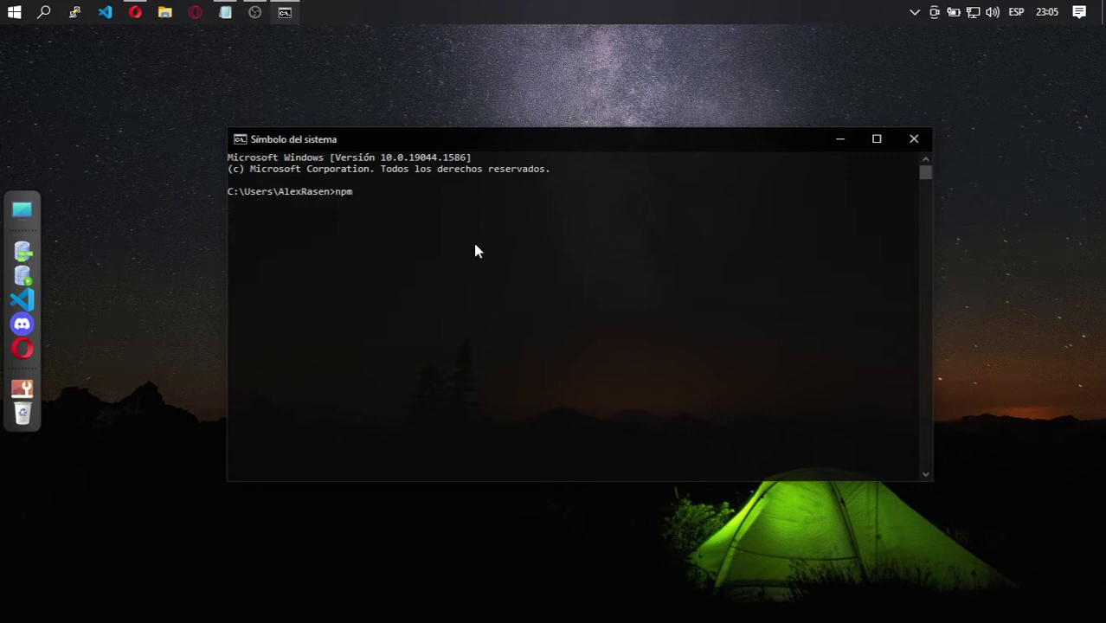
type(" install -g @ionic/cli")
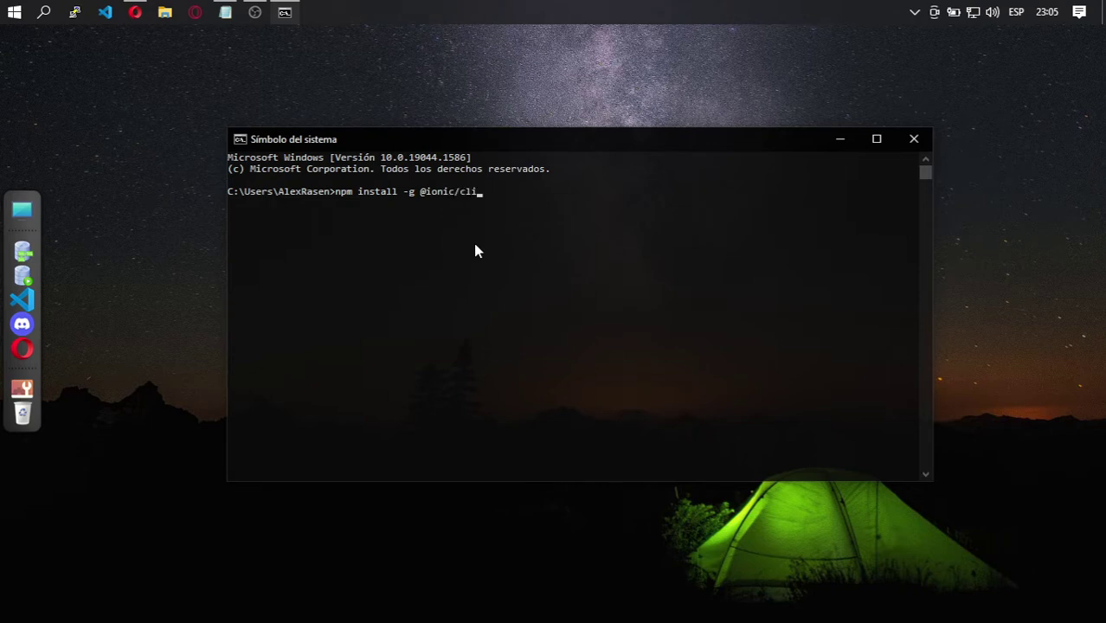
key("Return")
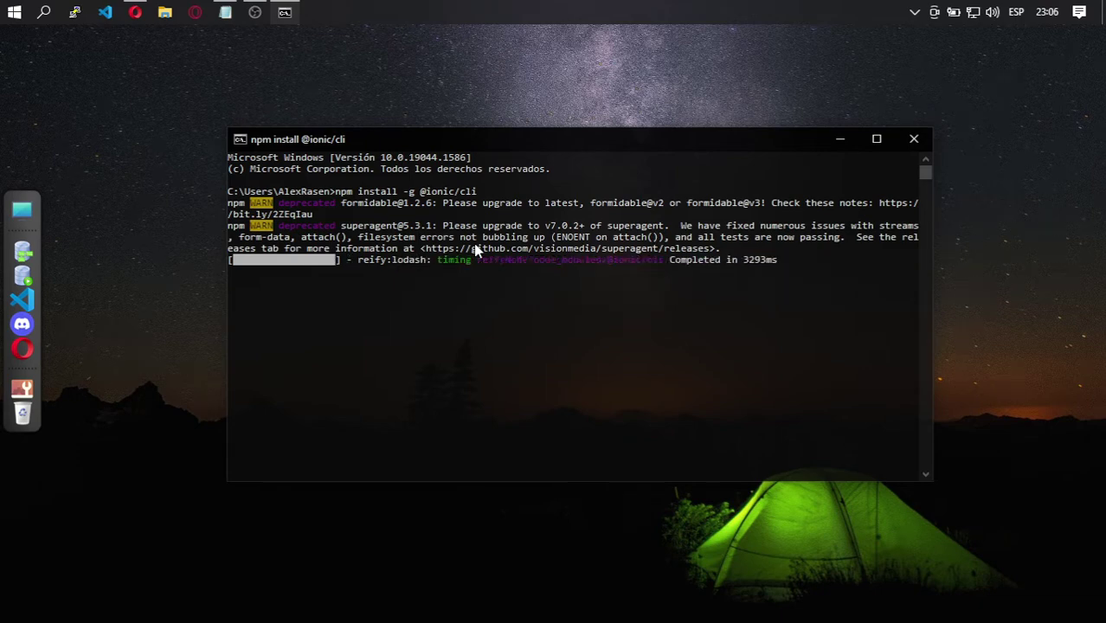
left_click_drag(547, 143, 482, 113)
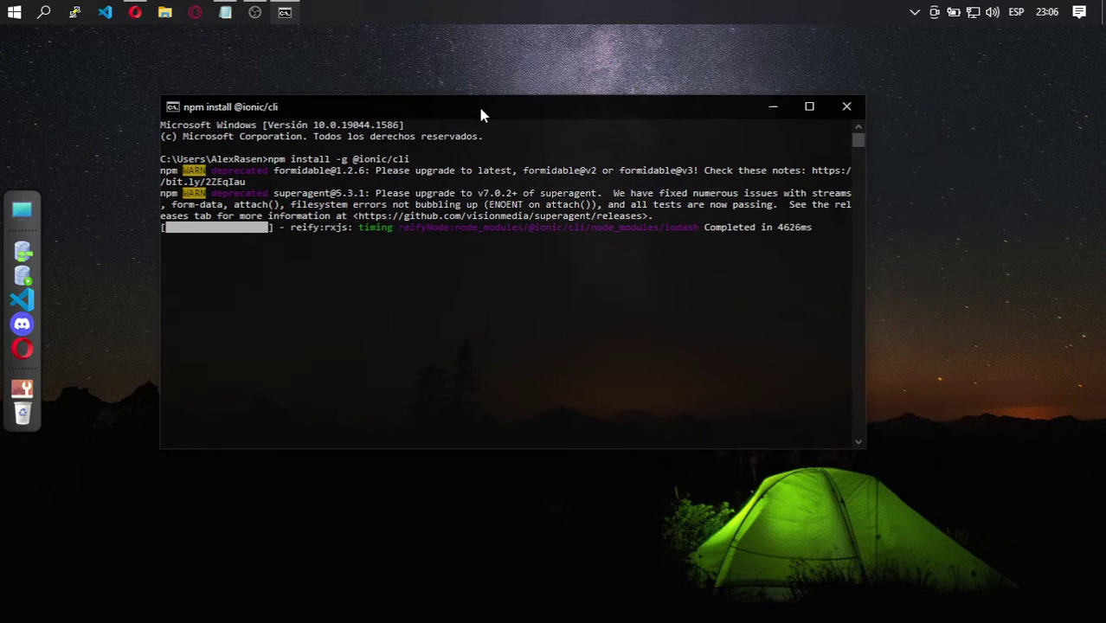
left_click_drag(865, 448, 1028, 517)
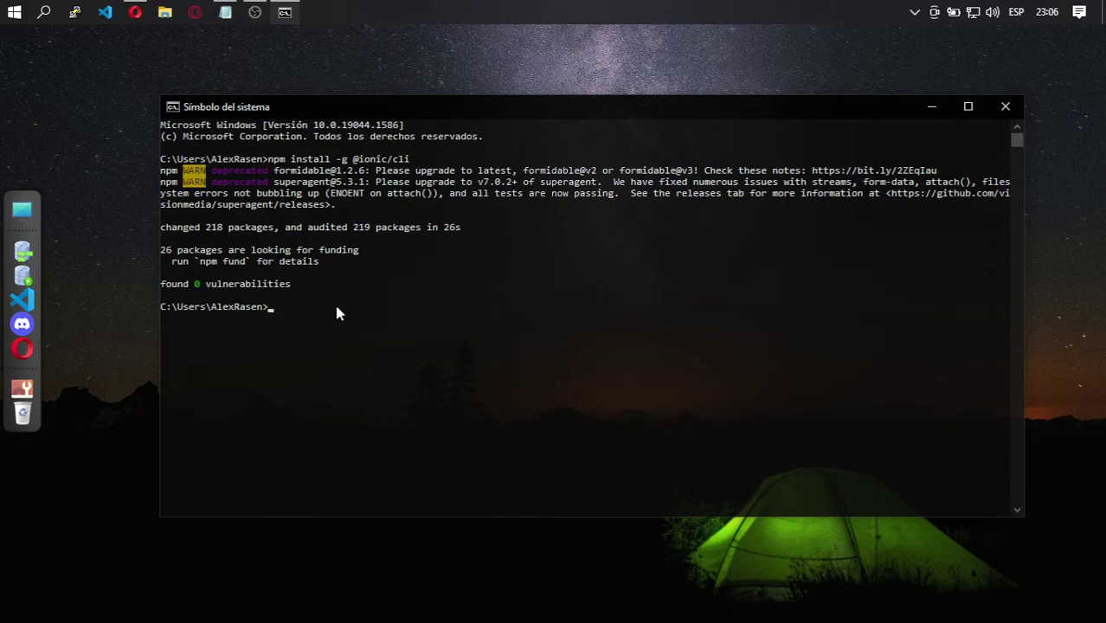
key("Up")
key("Left")
key("BackSpace")
key("BackSpace")
key("BackSpace")
key("BackSpace")
key("BackSpace")
type("angular")
key("Return")
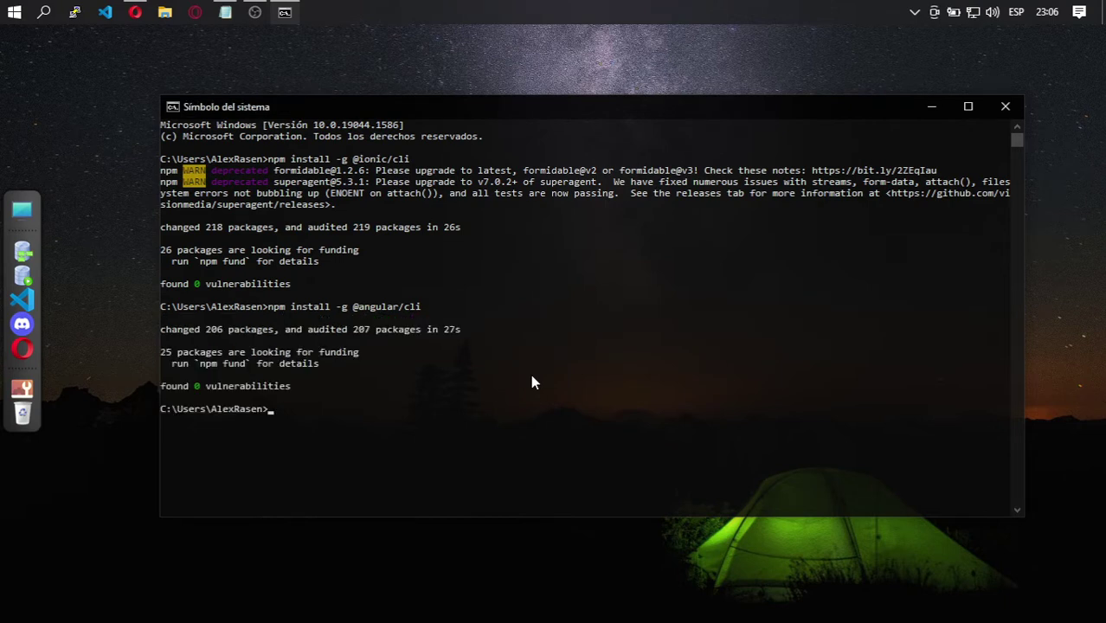
left_click(416, 422)
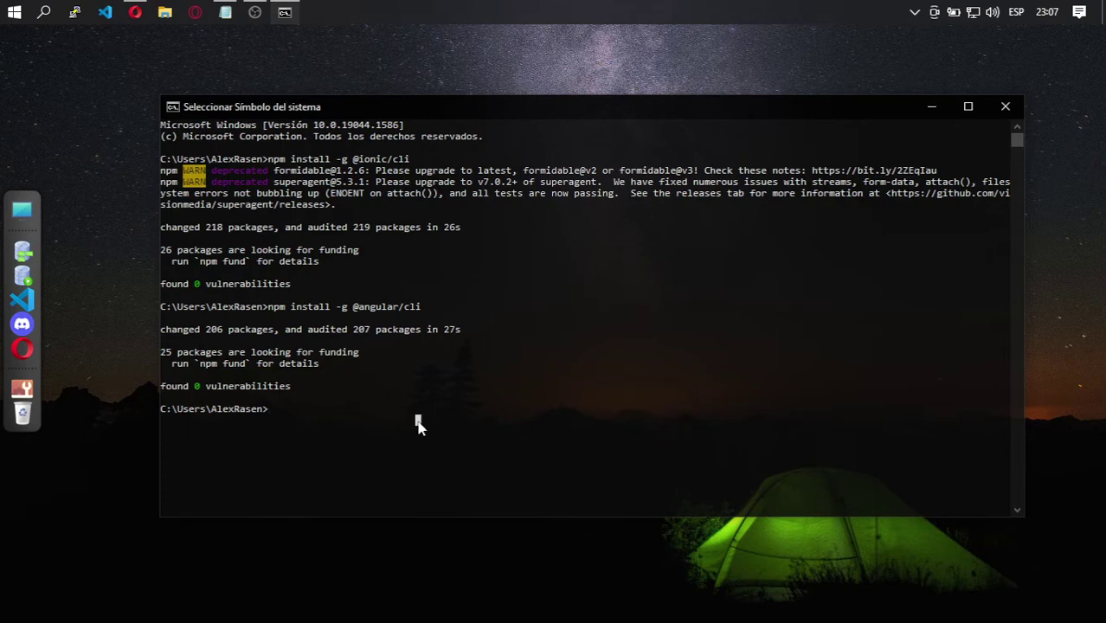
left_click(271, 410)
left_click(280, 410)
left_click(271, 412)
mouse_move(177, 413)
left_mouse_down()
mouse_move(265, 413)
mouse_move(188, 410)
left_mouse_up()
left_click_drag(392, 511, 264, 414)
left_click(173, 412)
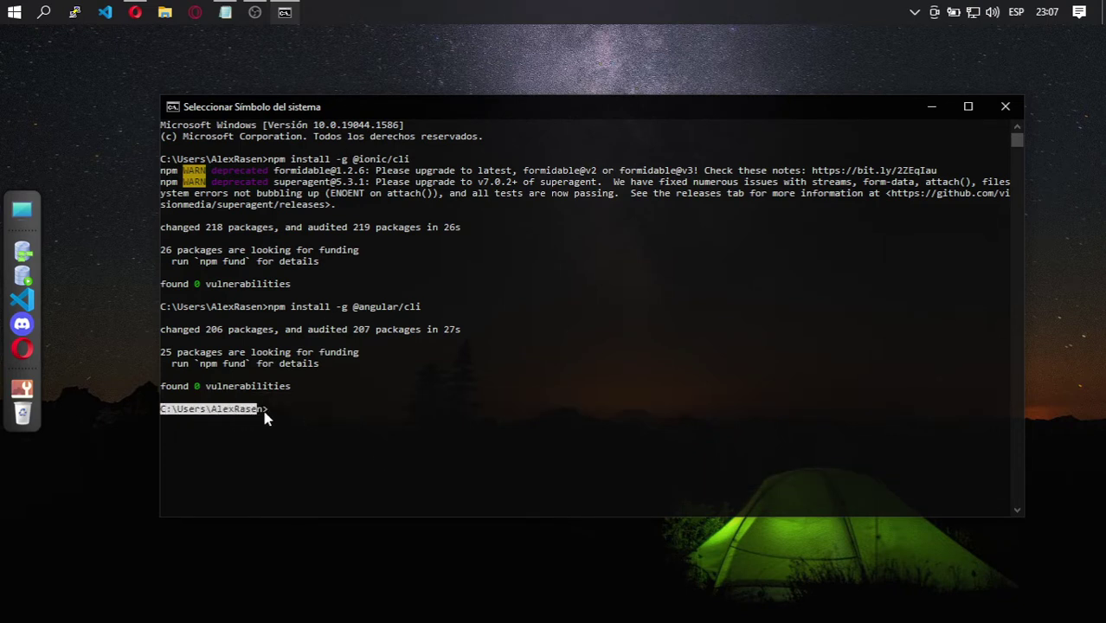
left_click(278, 414)
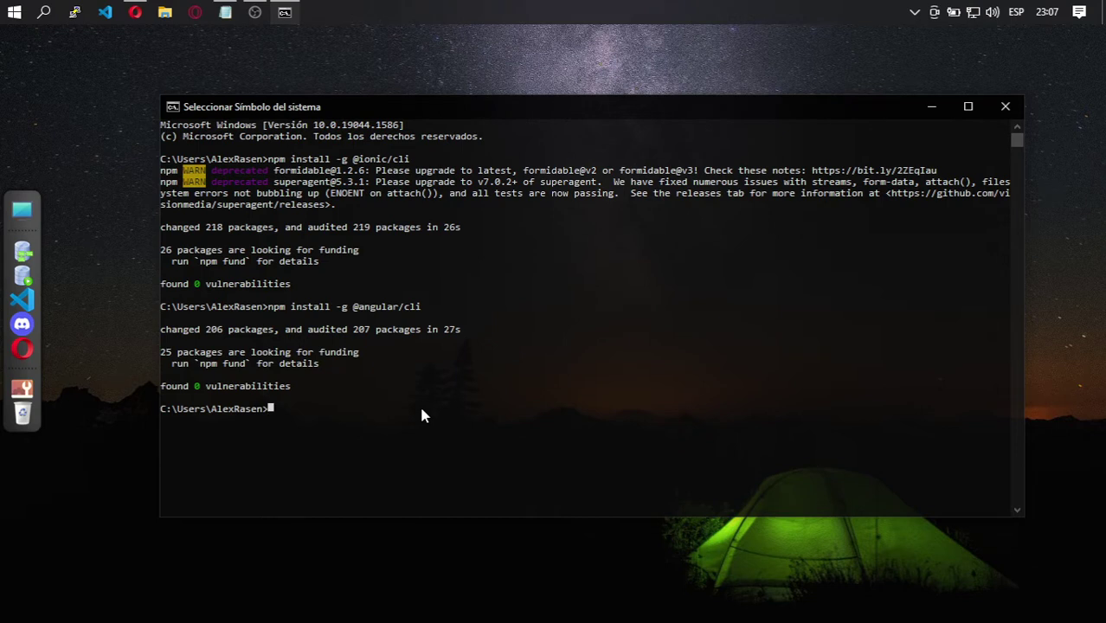
key("Escape")
Step: Create a folder named ProyectosMoviles in the current user directory with mkdir
type("mkdir")
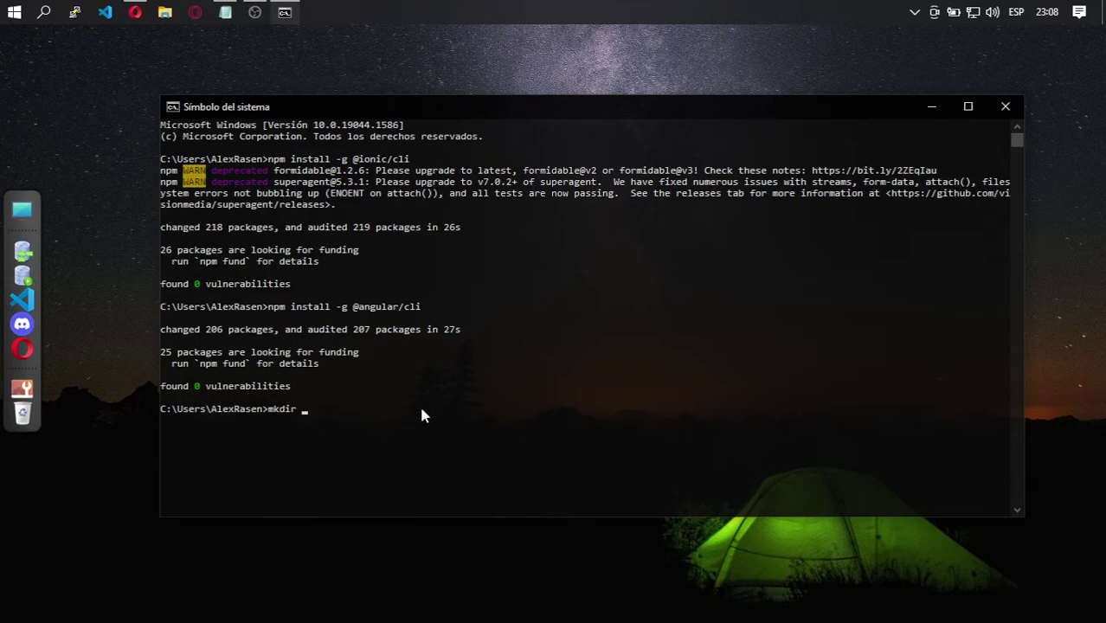
type("ProyectosMoviles")
key("Return")
Step: Change into the ProyectosMoviles folder and list its contents with dir
type("cd Pro")
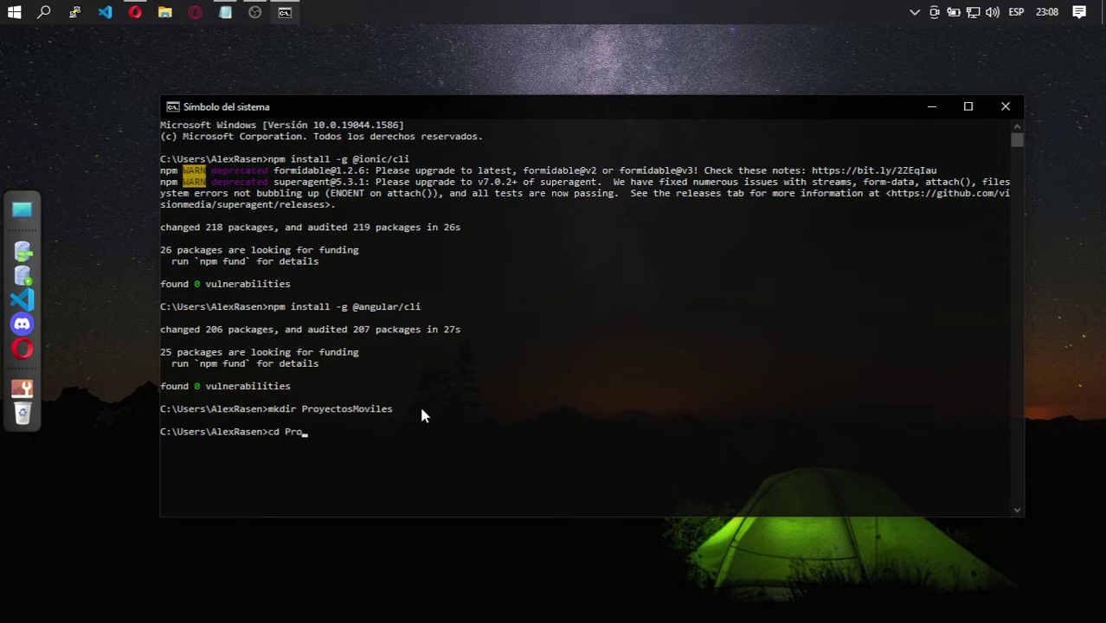
key("Tab")
key("Return")
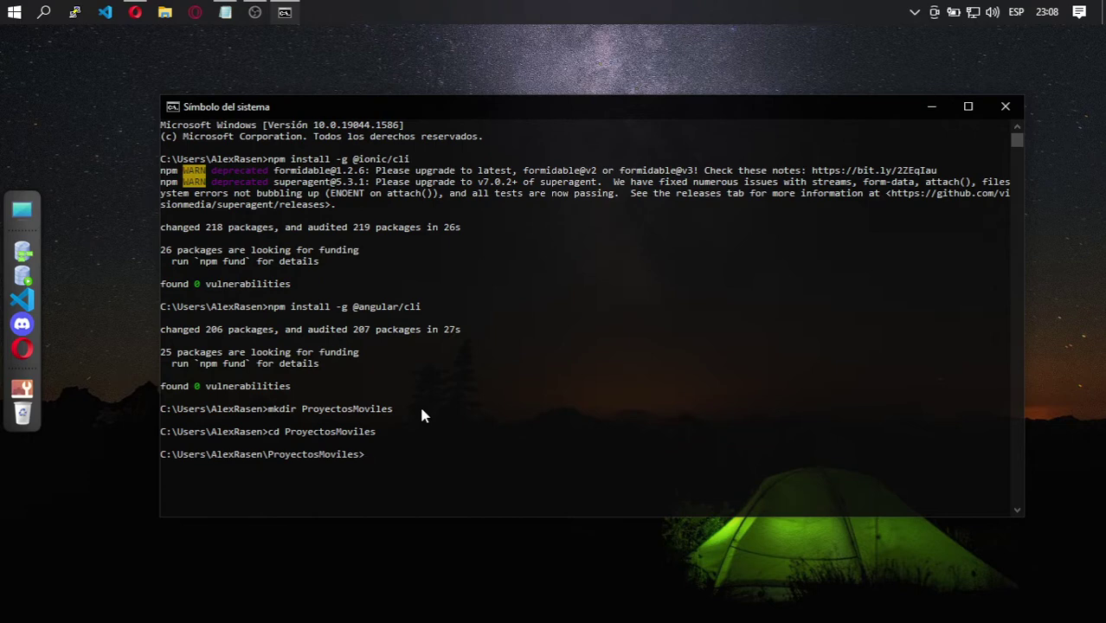
type("dir")
key("Return")
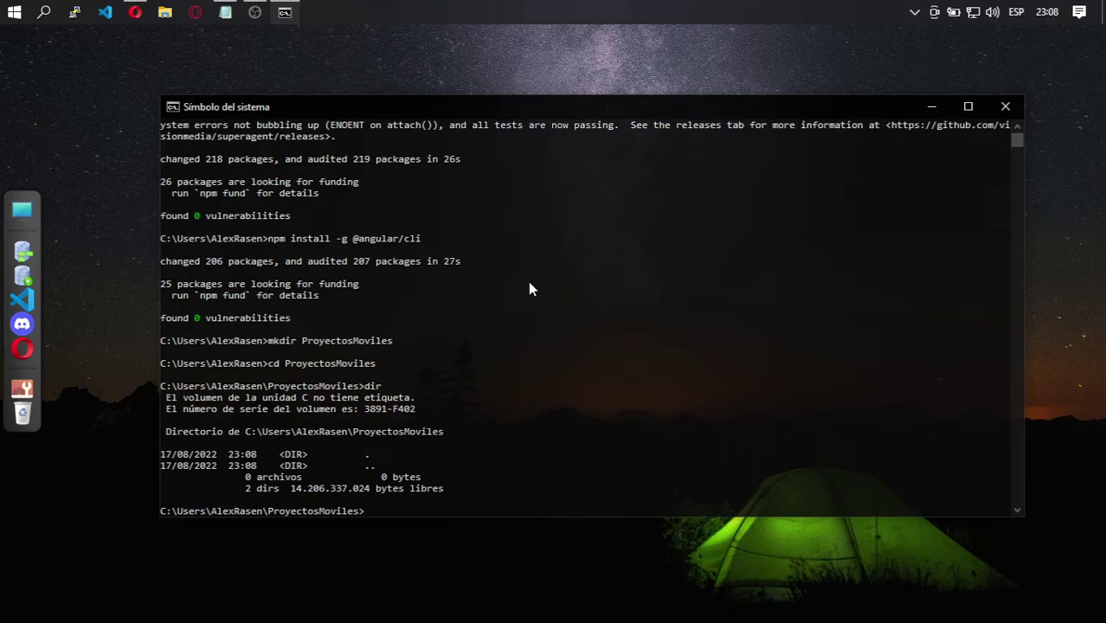
Step: Move the console window towards the upper left of the desktop and enlarge it to show more output
key("alt+Tab")
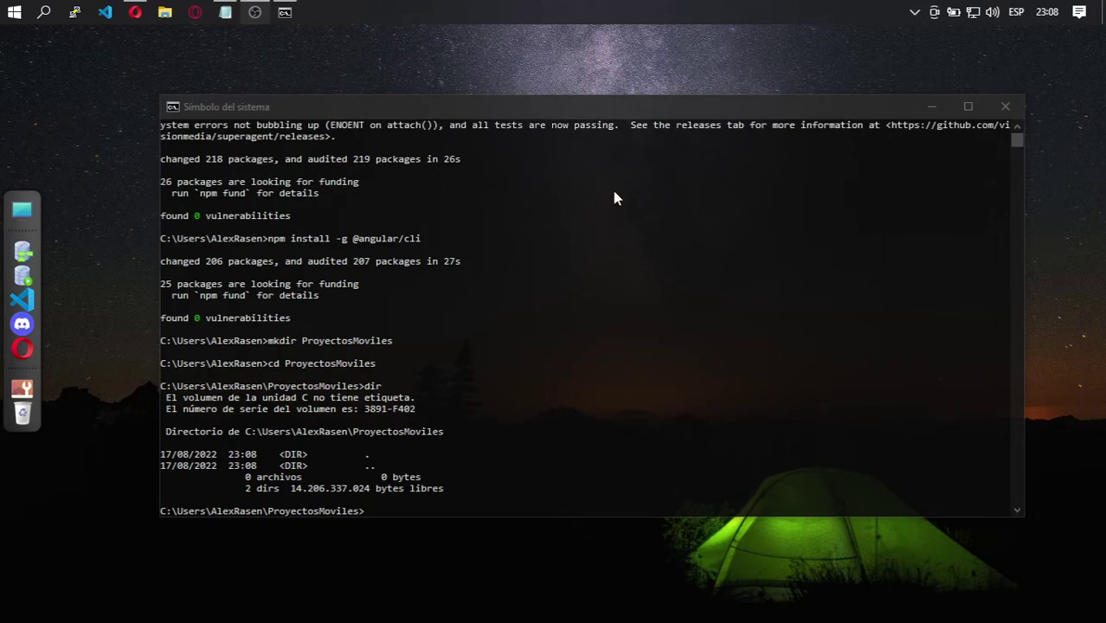
left_click_drag(588, 106, 530, 68)
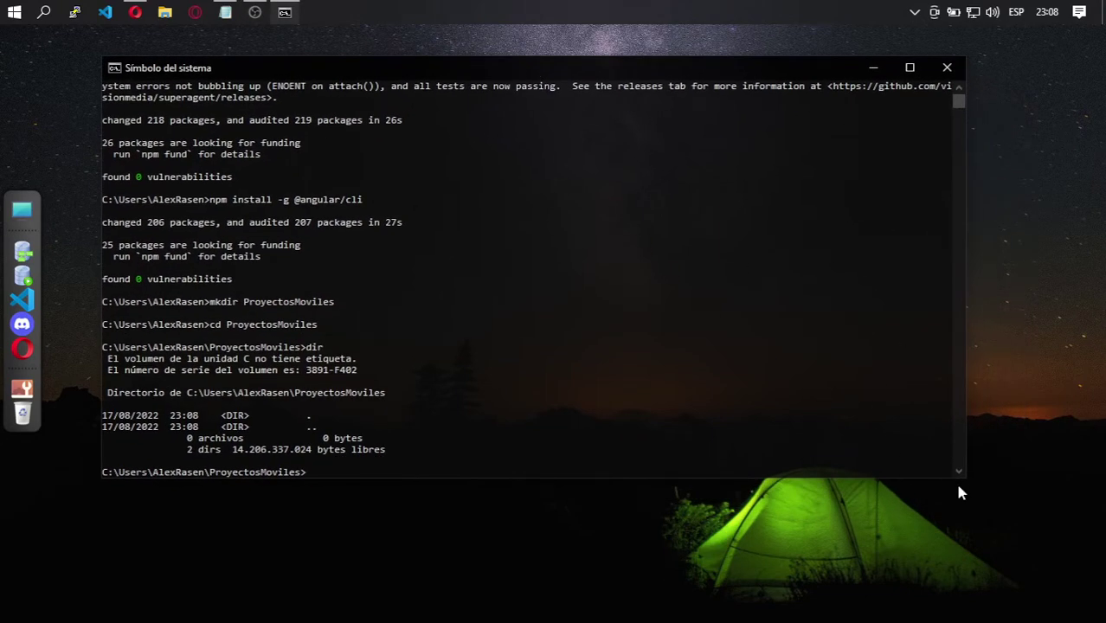
left_click_drag(963, 476, 1039, 569)
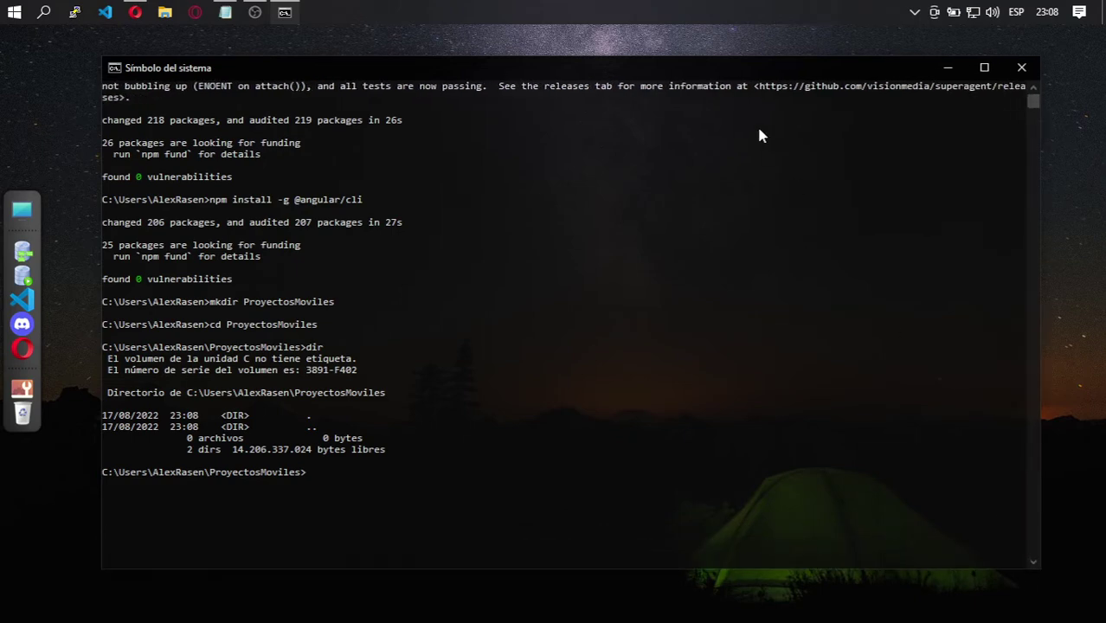
left_click_drag(689, 69, 657, 63)
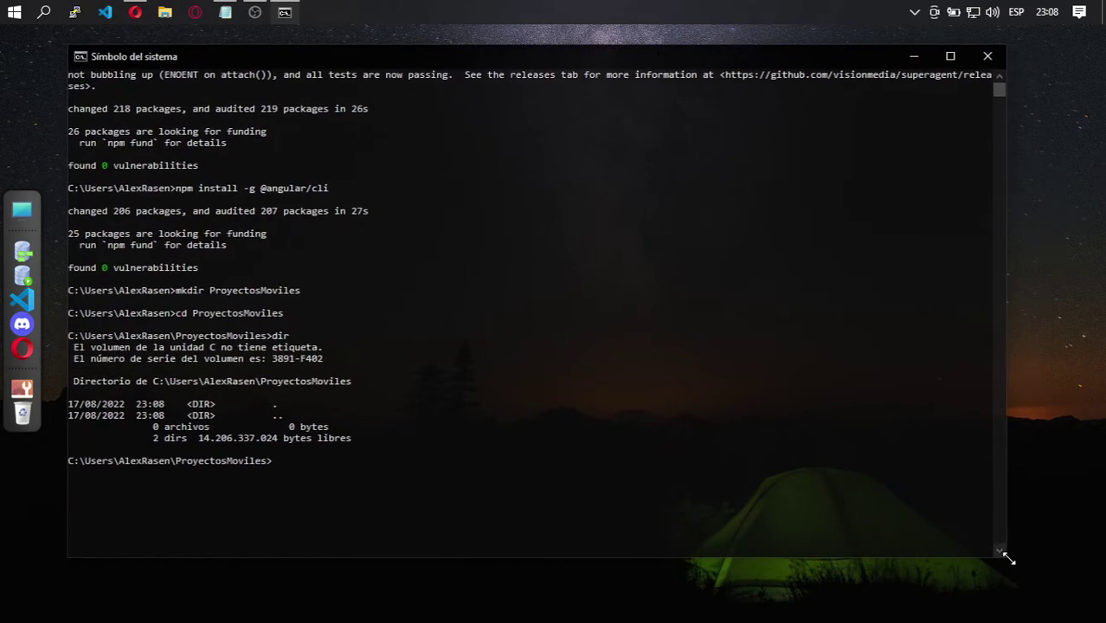
left_click_drag(1009, 559, 1049, 579)
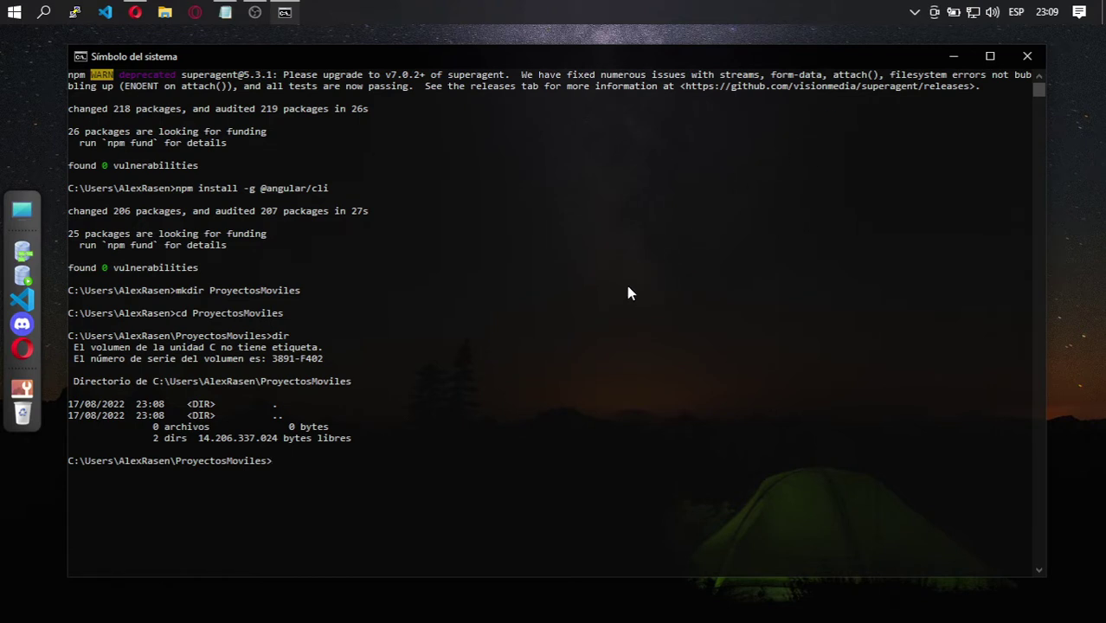
Step: Create an Angular-based Ionic project from the sidemenu template with "ionic start MiProyecto sidemenu --type=angular"
left_click(464, 310)
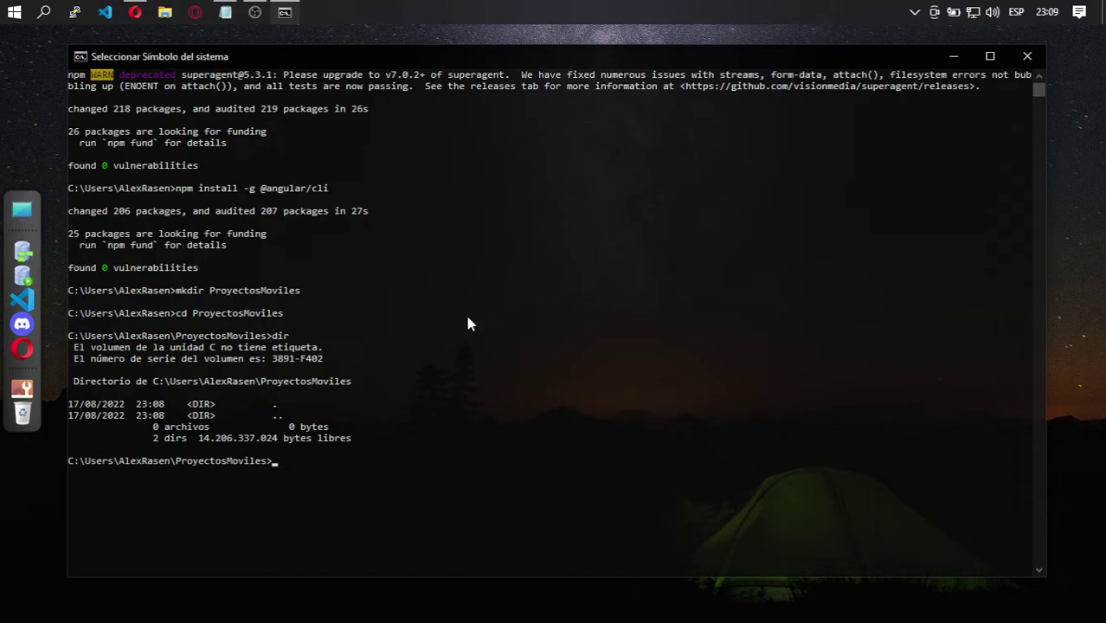
left_click(445, 450)
left_click(519, 445)
type("ionic")
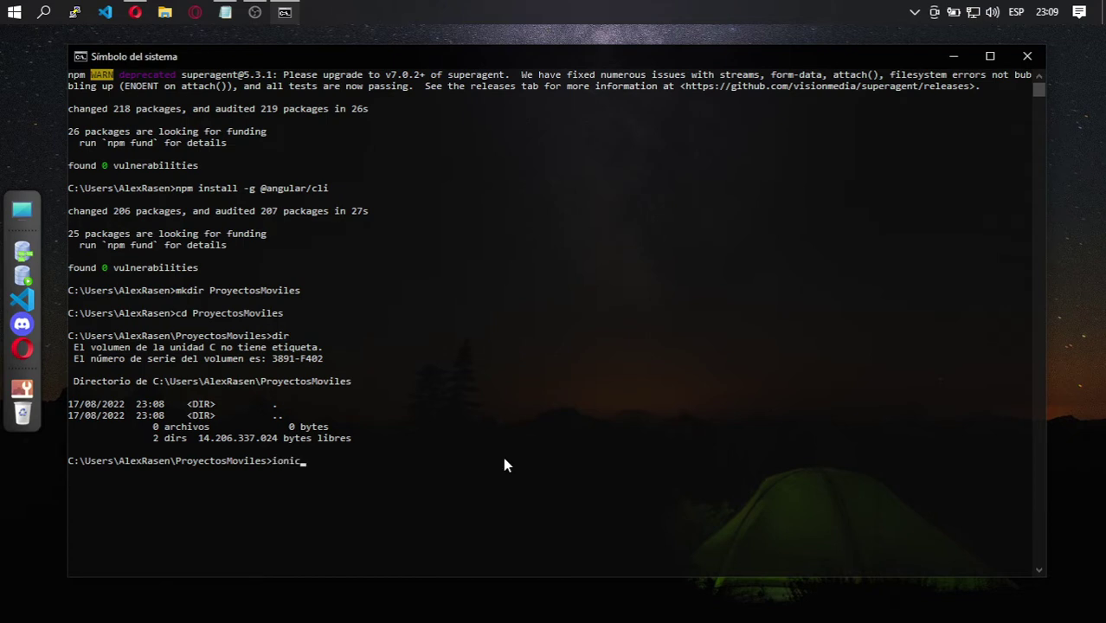
type(" start MiProyecto sidemen")
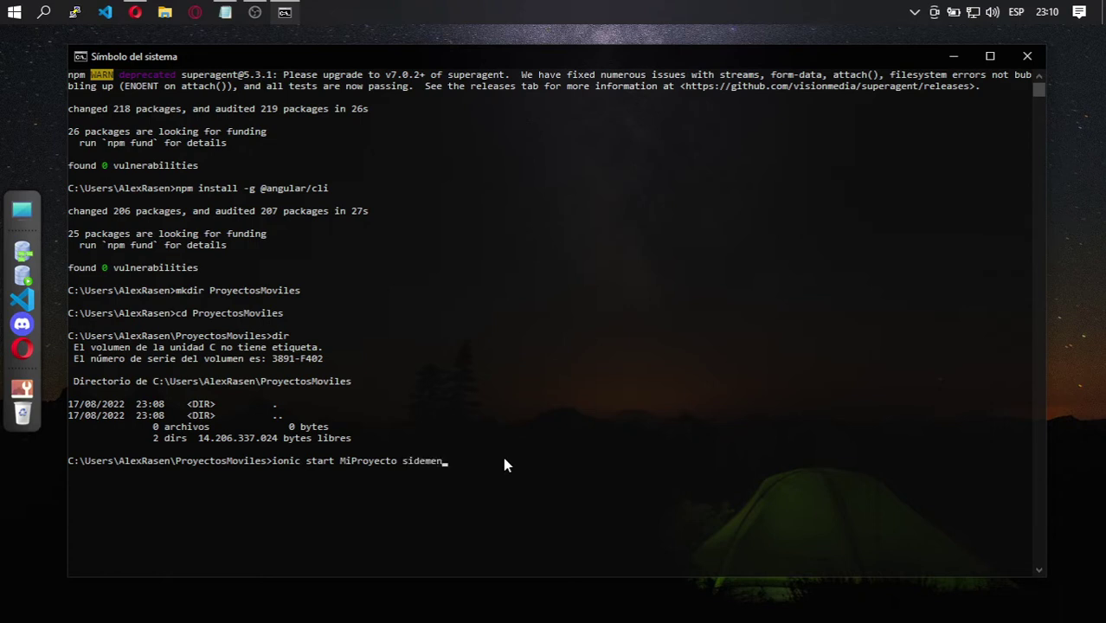
type("u --type=angular")
key("Return")
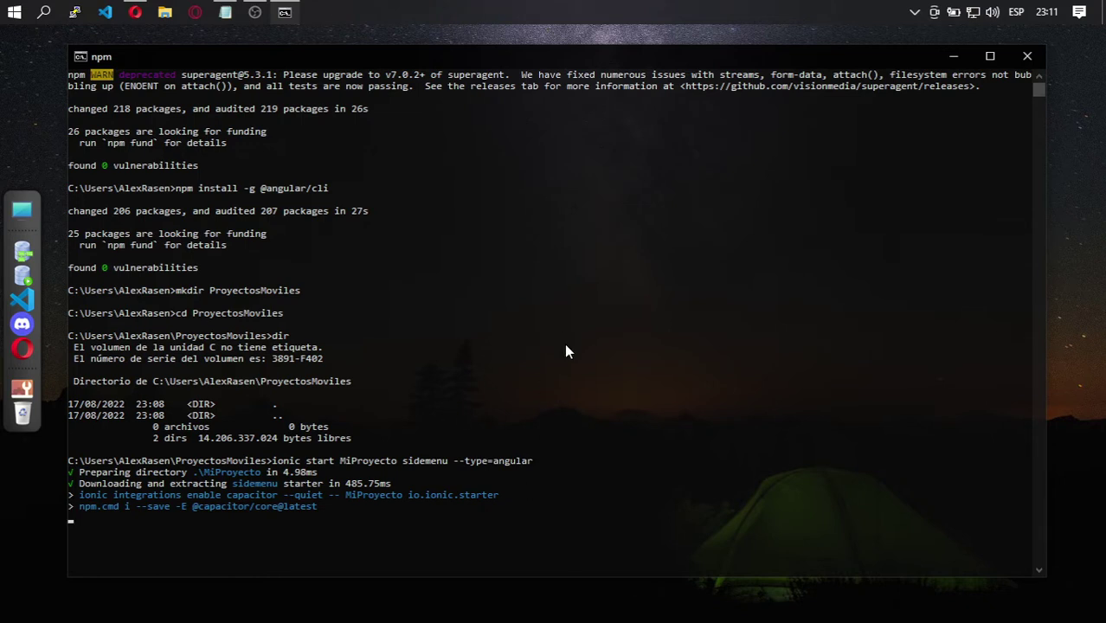
left_click(255, 12)
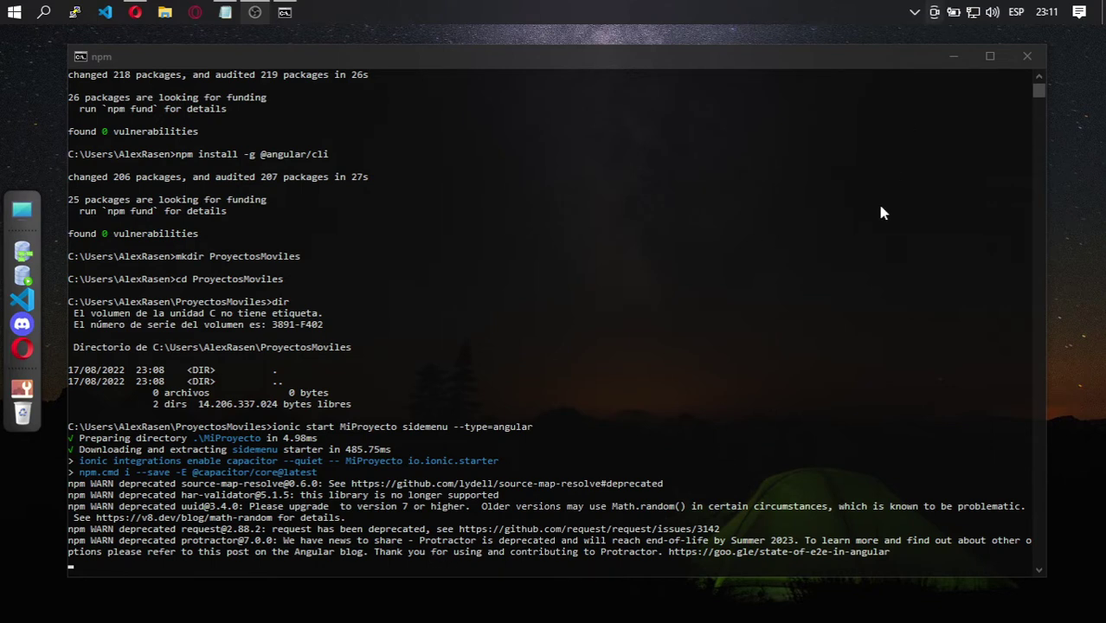
left_click(284, 12)
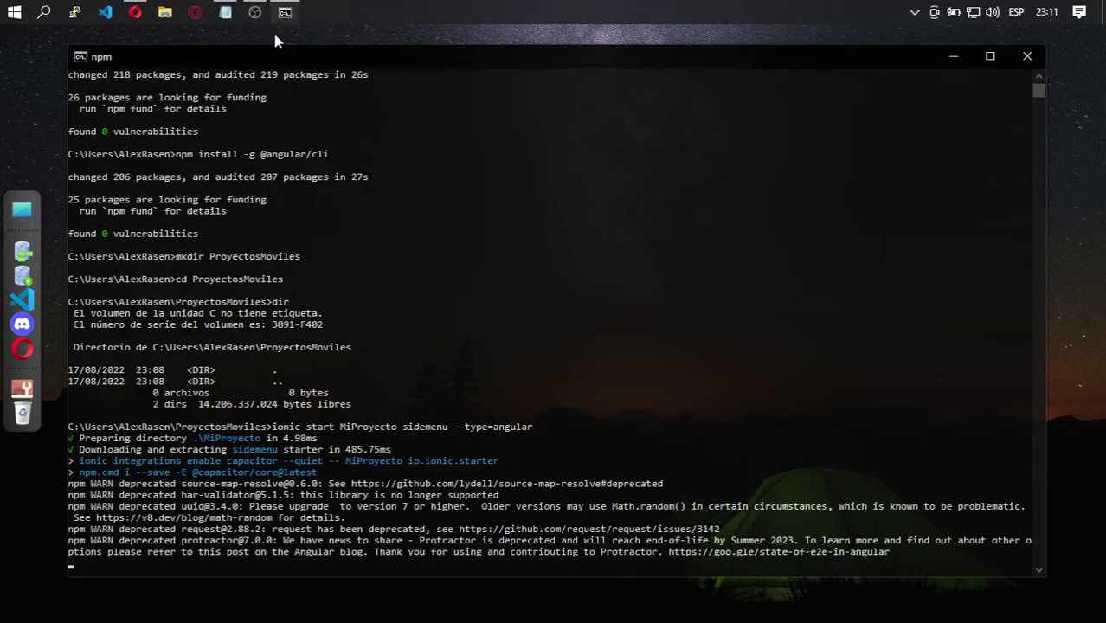
left_click(261, 19)
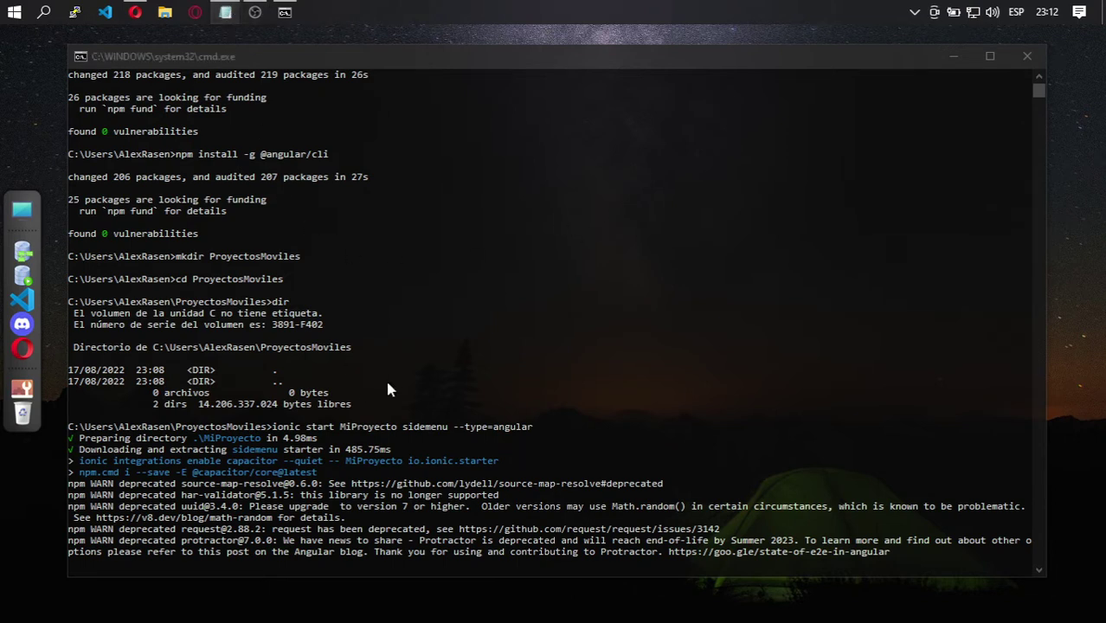
left_click(632, 528)
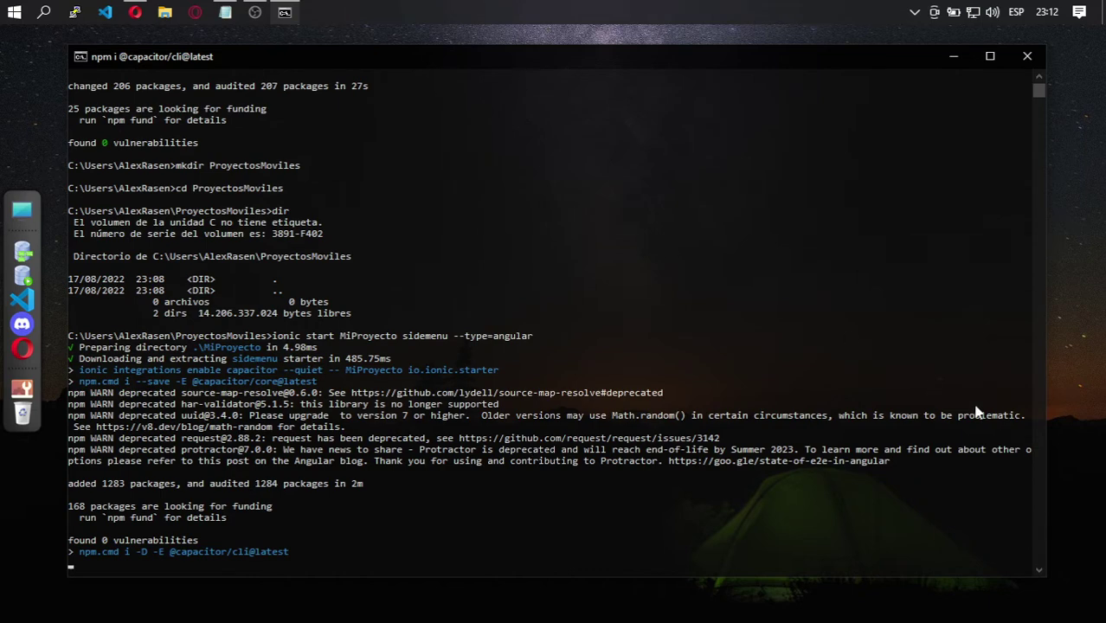
Step: Follow the project creation output to the free Ionic account question and decline it with "n"
scroll(857, 454, "down", 2)
scroll(640, 446, "down", 1)
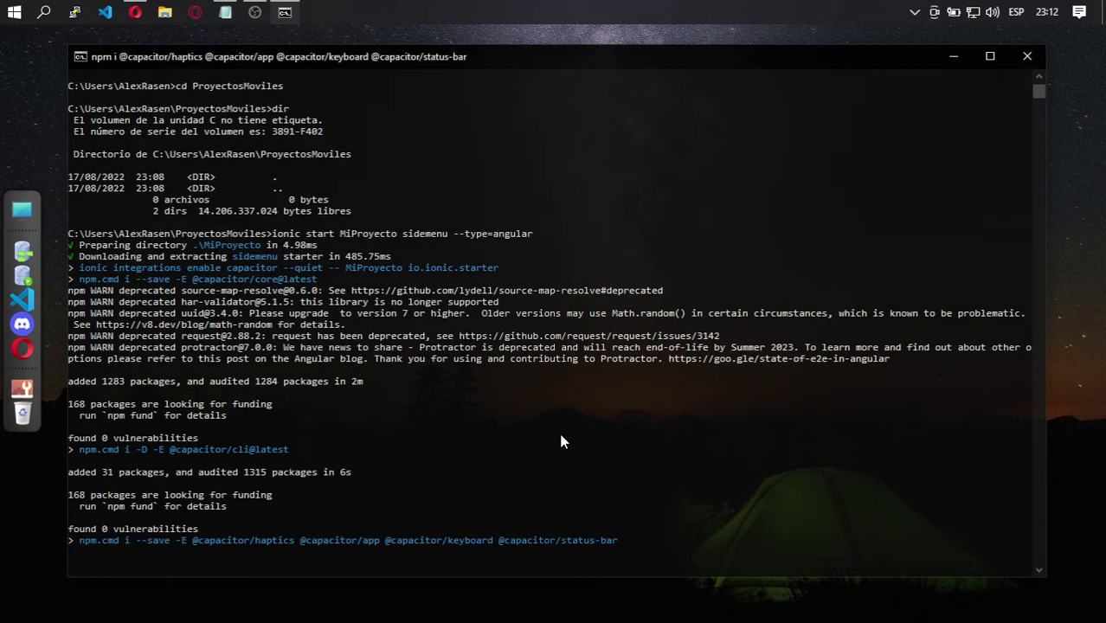
scroll(561, 442, "down", 1)
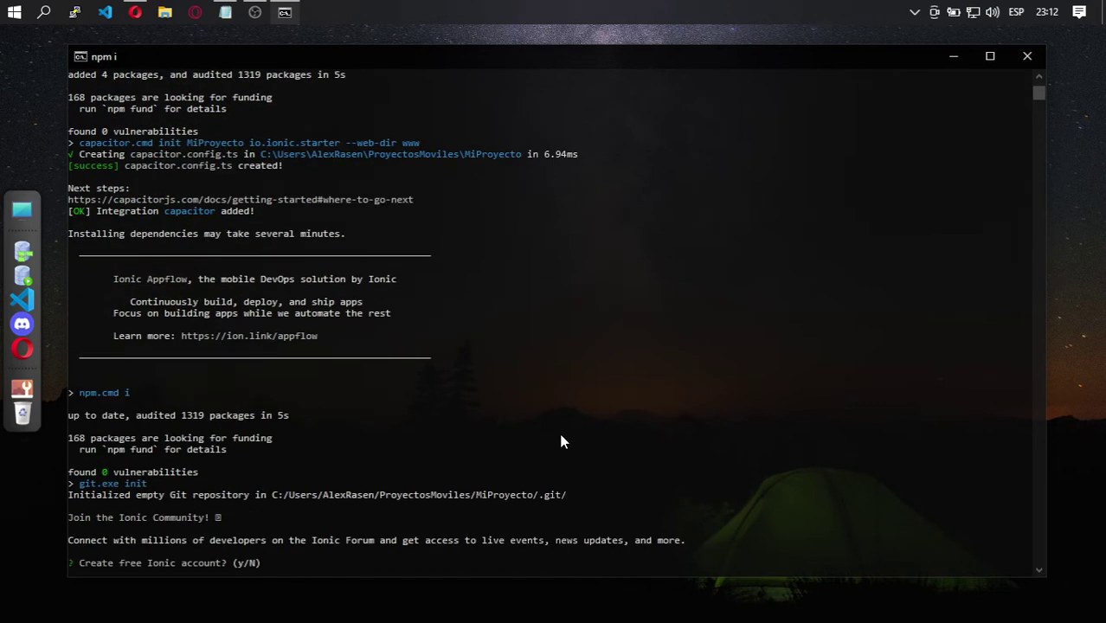
scroll(460, 405, "down", 2)
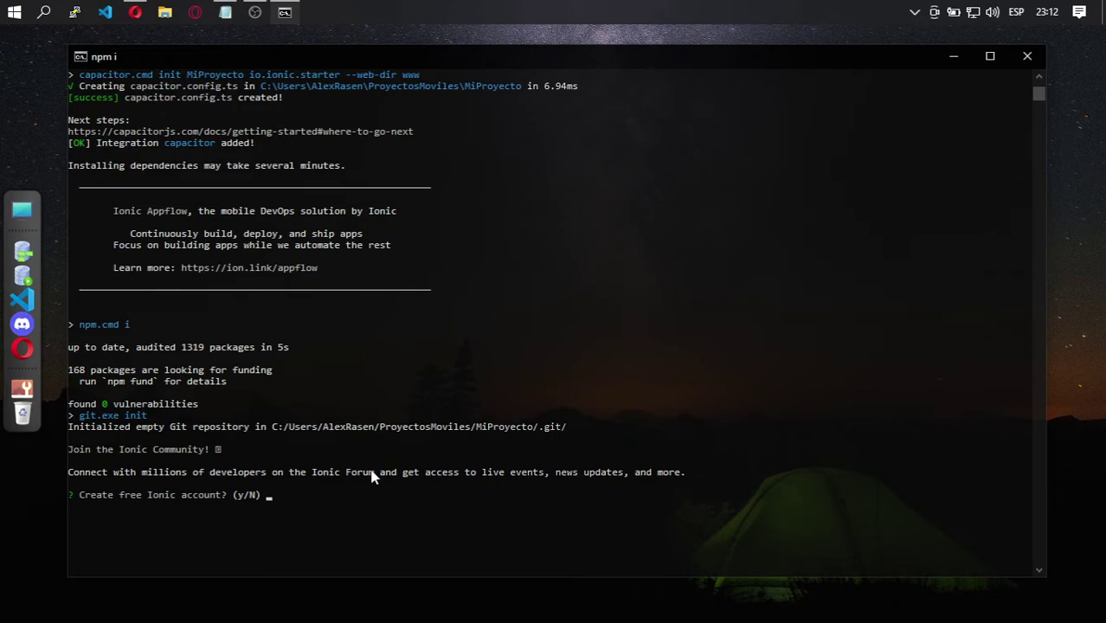
type("n")
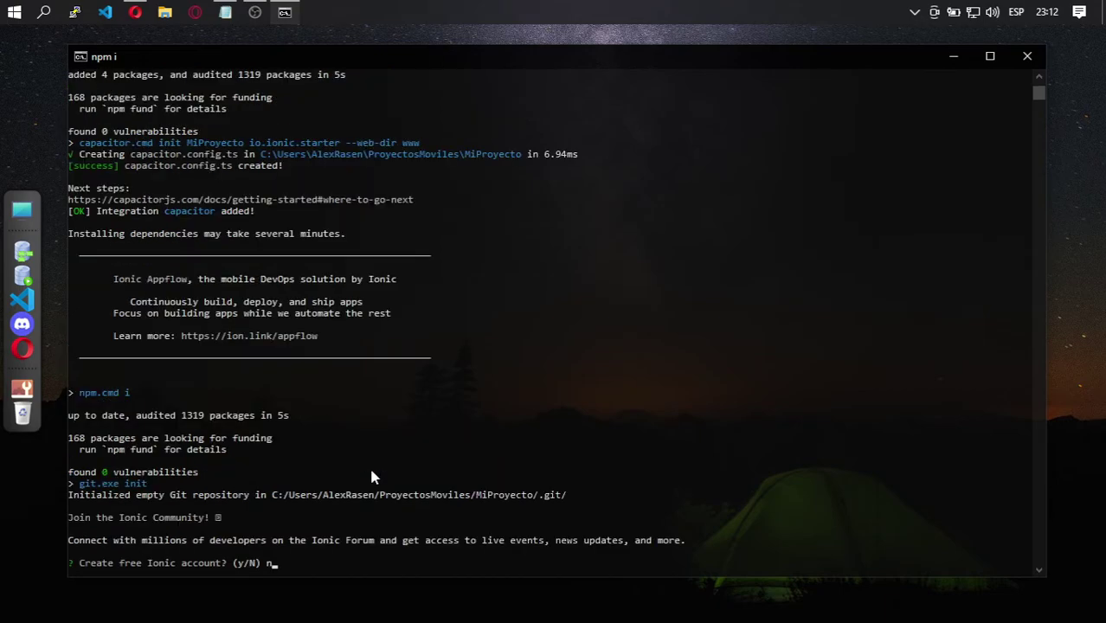
key("Return")
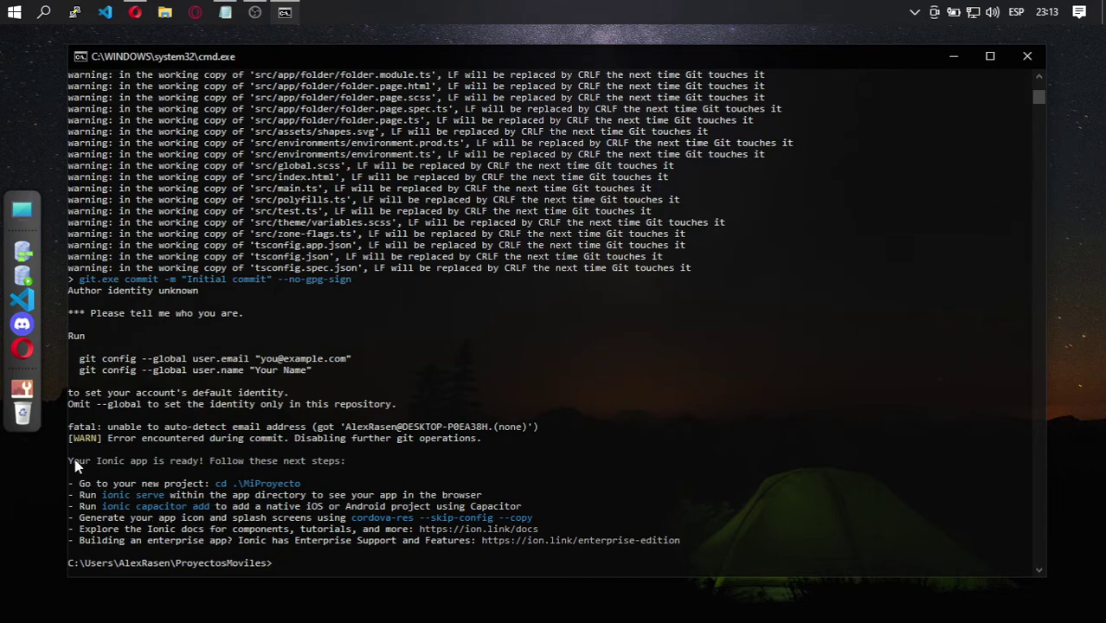
Step: Review the suggested next steps for the new Ionic app and list the contents of ProyectosMoviles with dir
left_click_drag(69, 459, 484, 494)
left_click(472, 500)
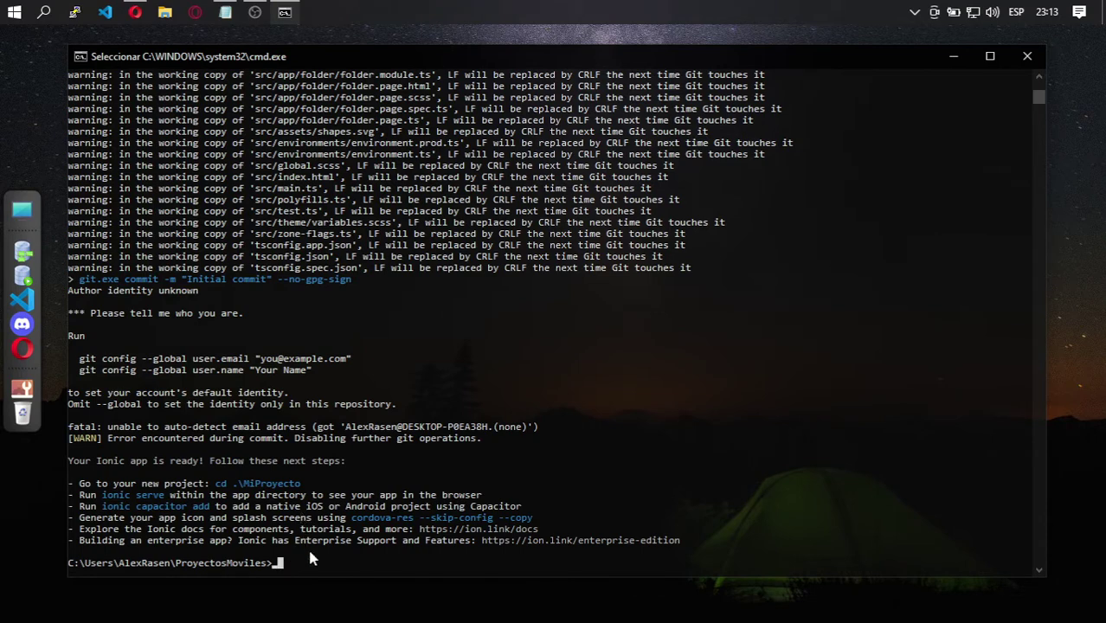
key("Escape")
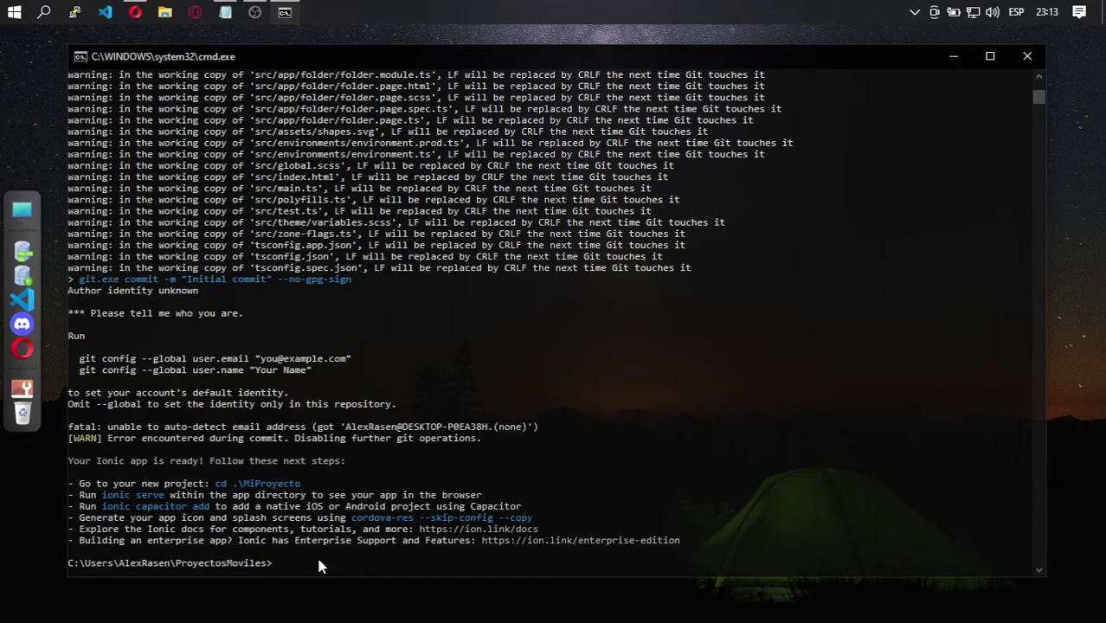
left_click_drag(79, 484, 192, 487)
left_click(234, 485)
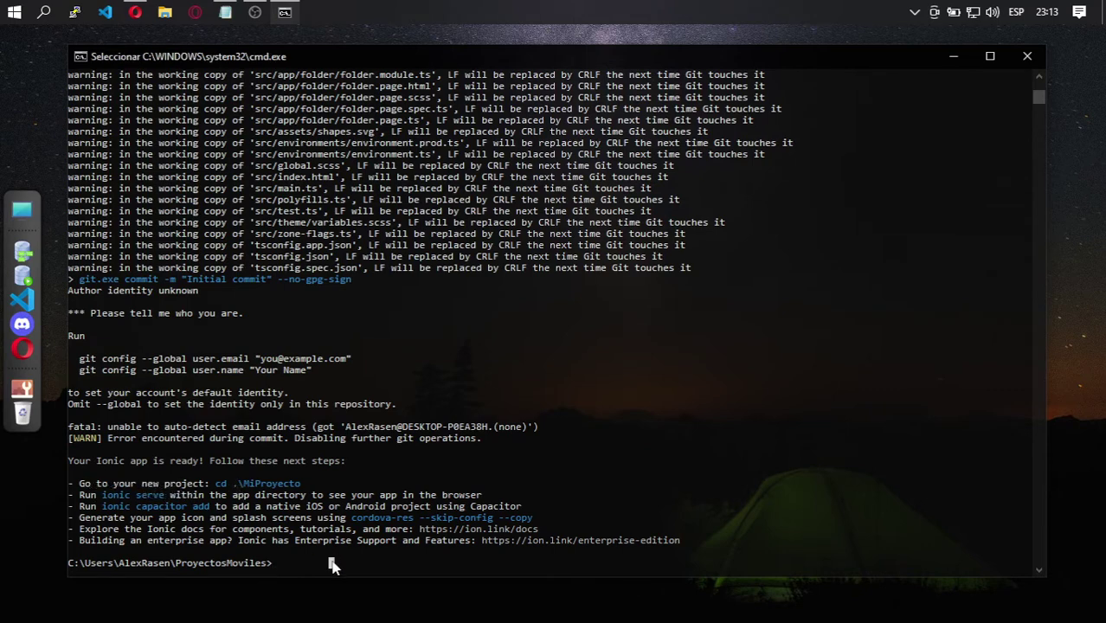
key("Escape")
type("dir")
left_click(293, 488)
left_click(319, 564)
key("Escape")
key("Return")
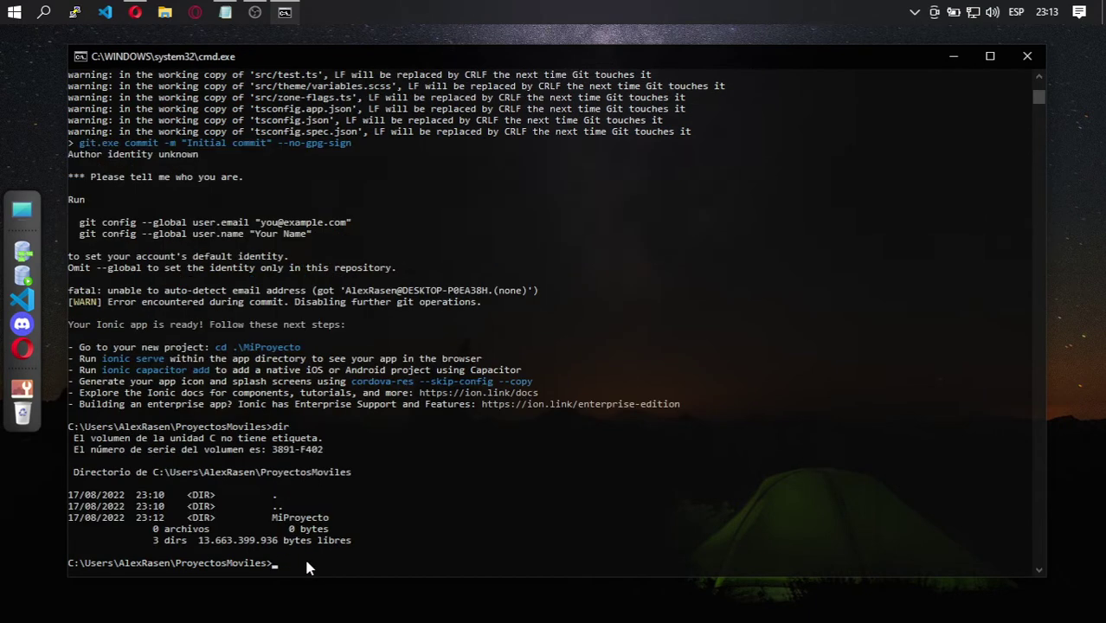
Step: Change into the MiProyecto project folder with cd
double_click(270, 519)
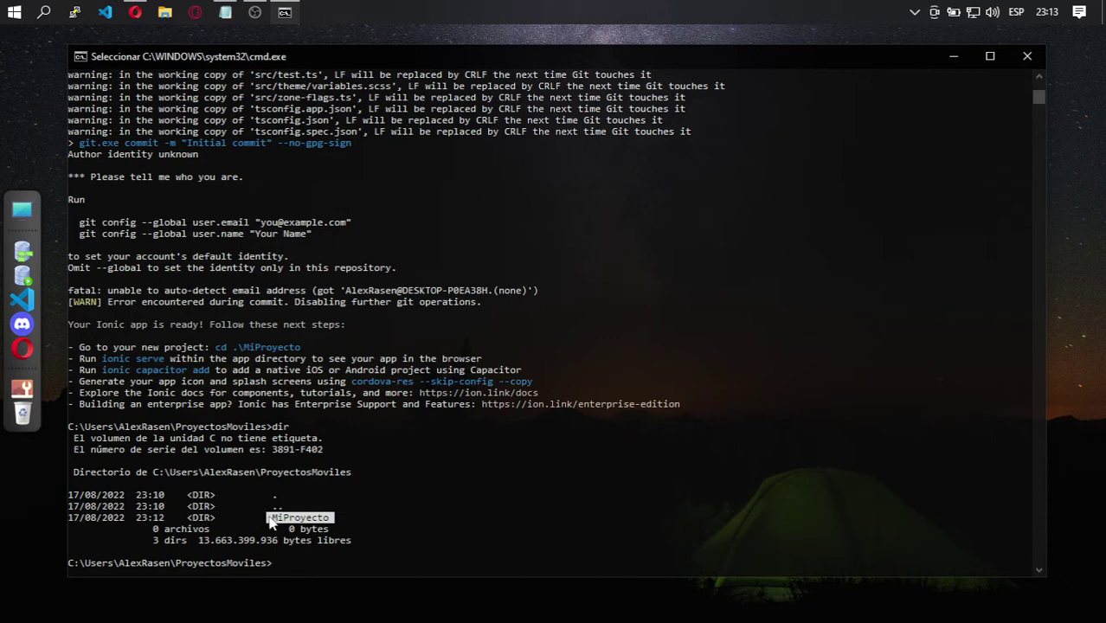
key("ctrl+c")
left_click(289, 563)
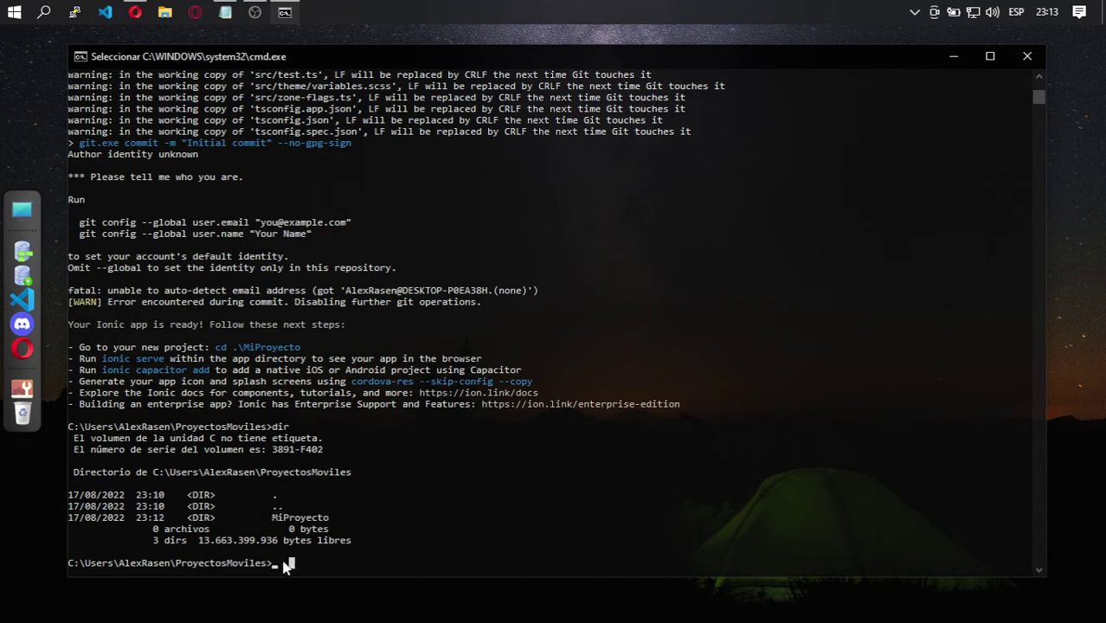
left_click_drag(211, 347, 227, 347)
type("cd M")
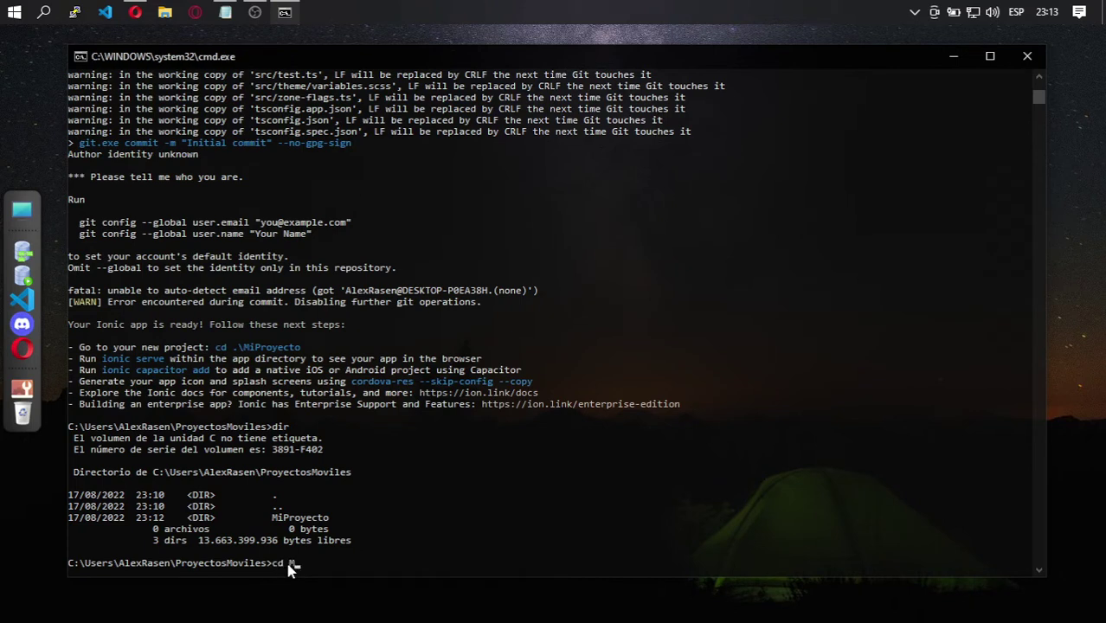
type("i")
key("Tab")
key("Return")
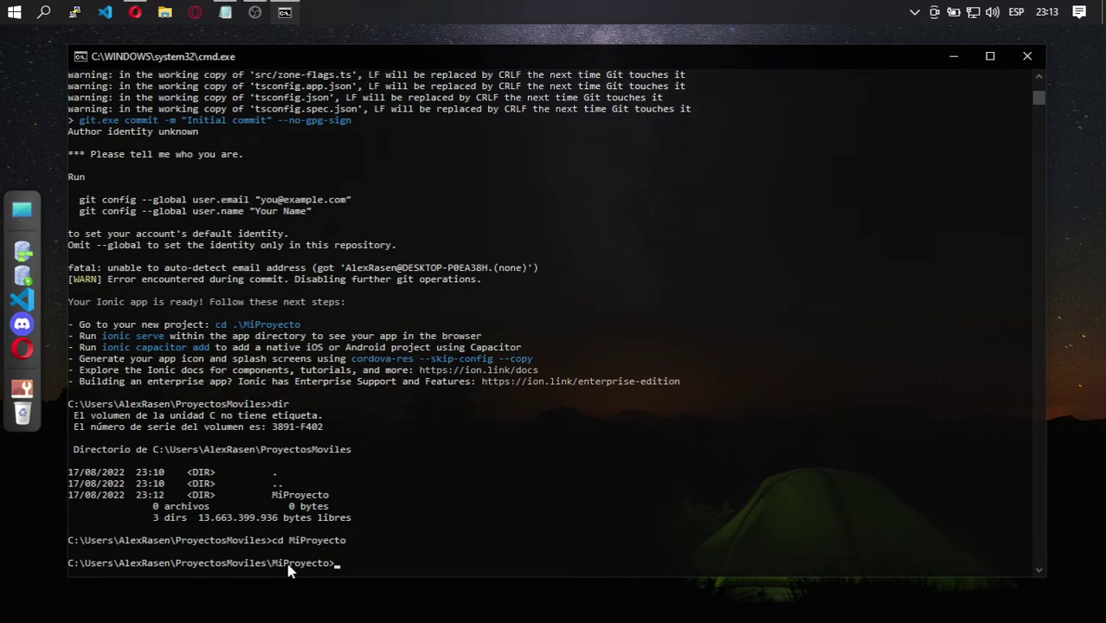
Step: Serve the app in the Ionic Lab preview with "ionic serve --lab"
left_click_drag(102, 337, 162, 342)
left_click(170, 342)
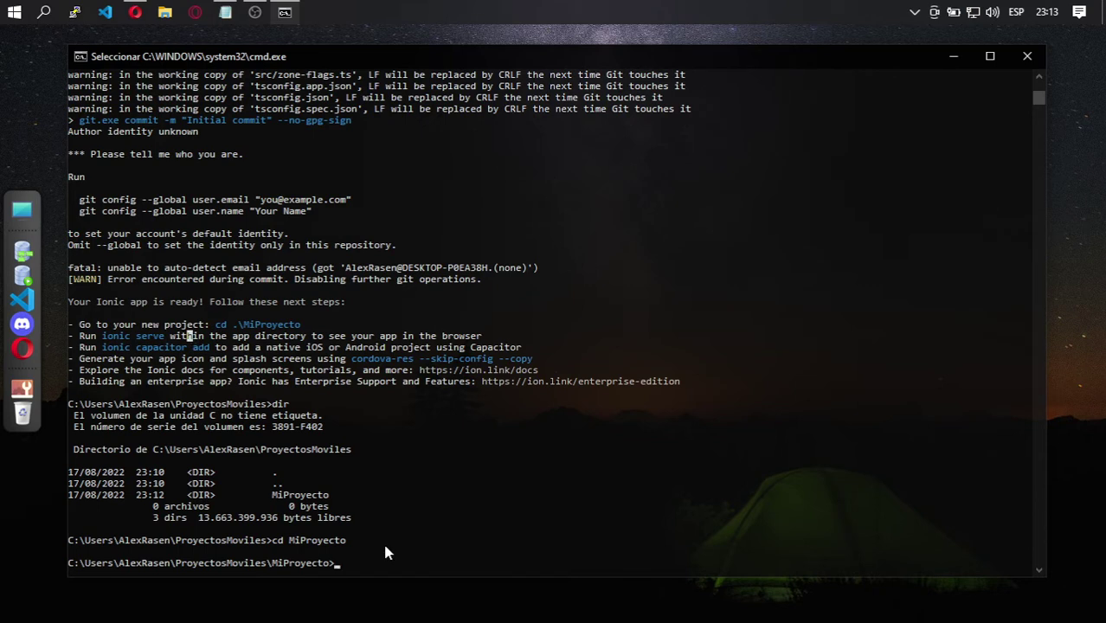
type("i")
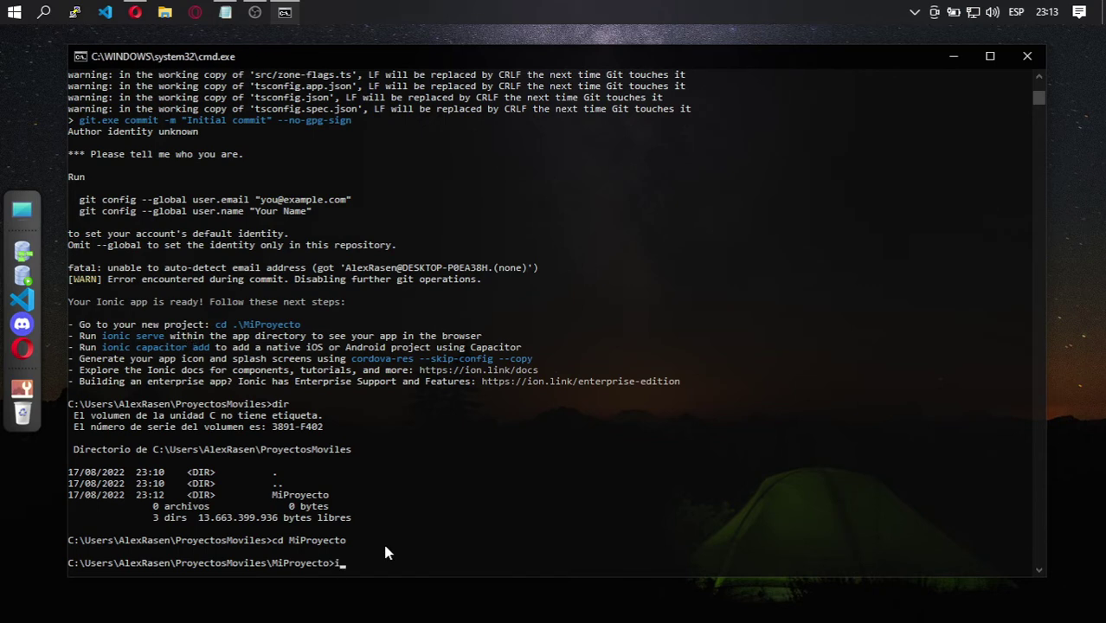
type("onic serve --lab")
key("Return")
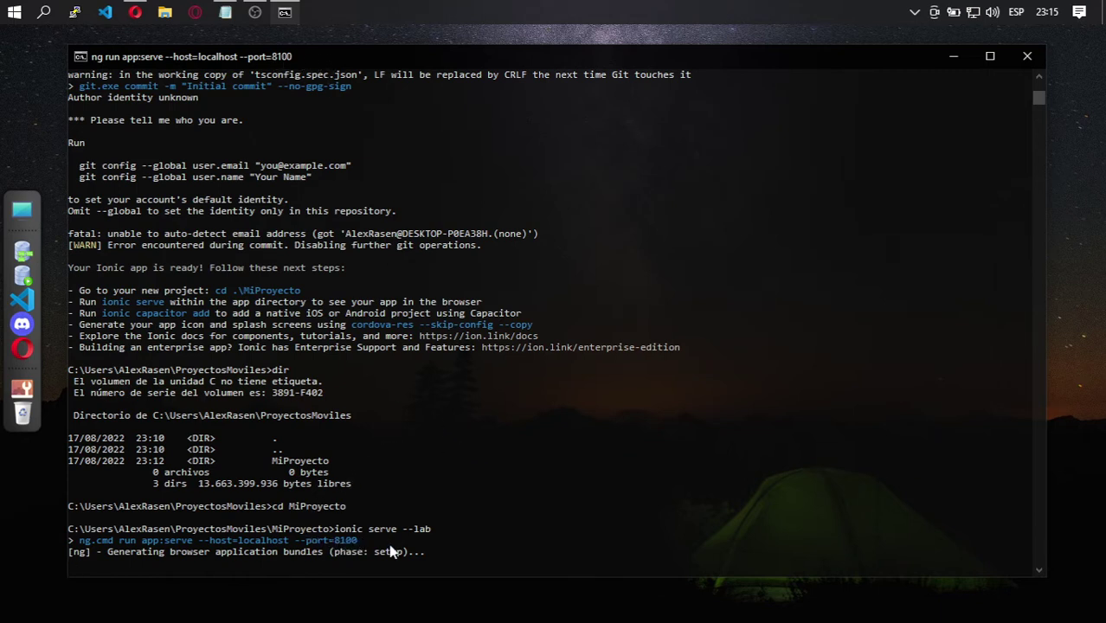
scroll(920, 357, "down", 3)
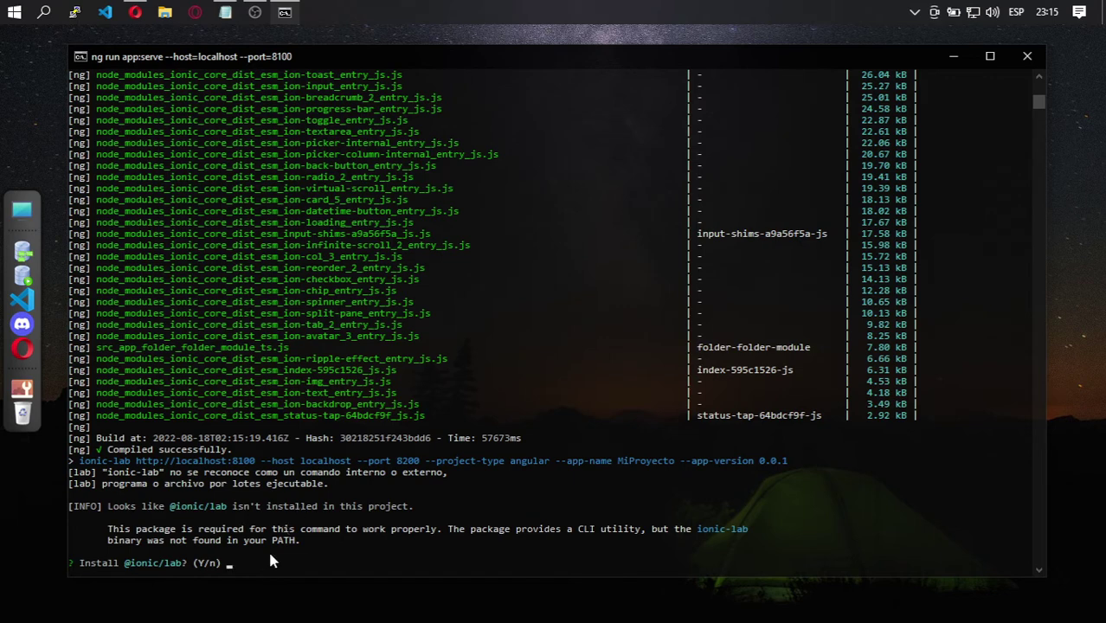
type("y")
key("Return")
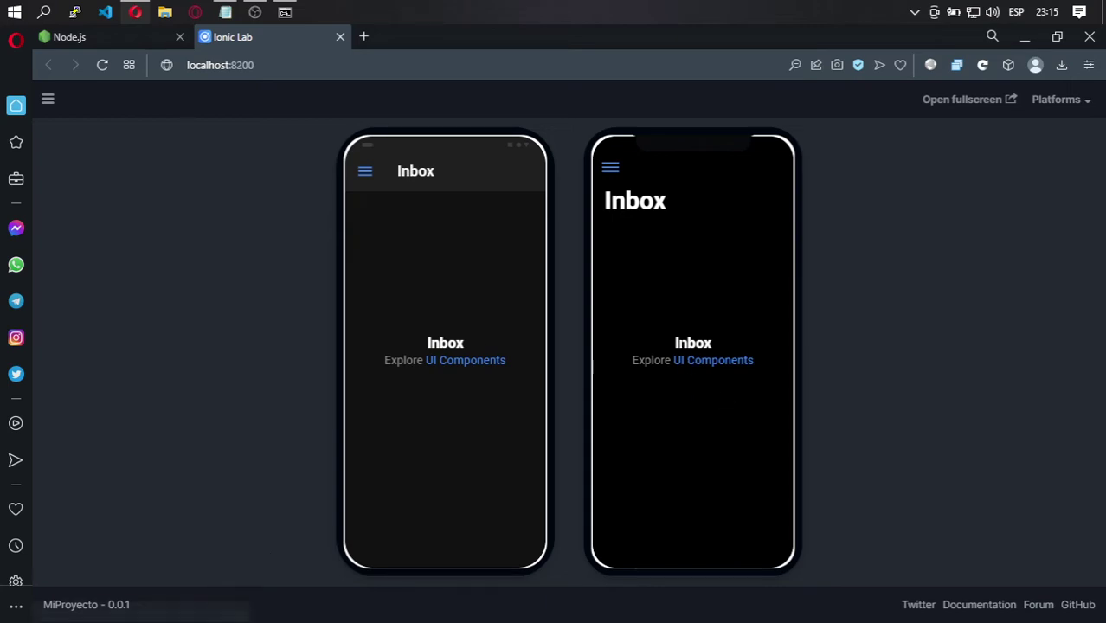
Step: Test the side menu in the Android and iOS previews by going to the Outbox page in each
left_click(367, 172)
left_click(433, 277)
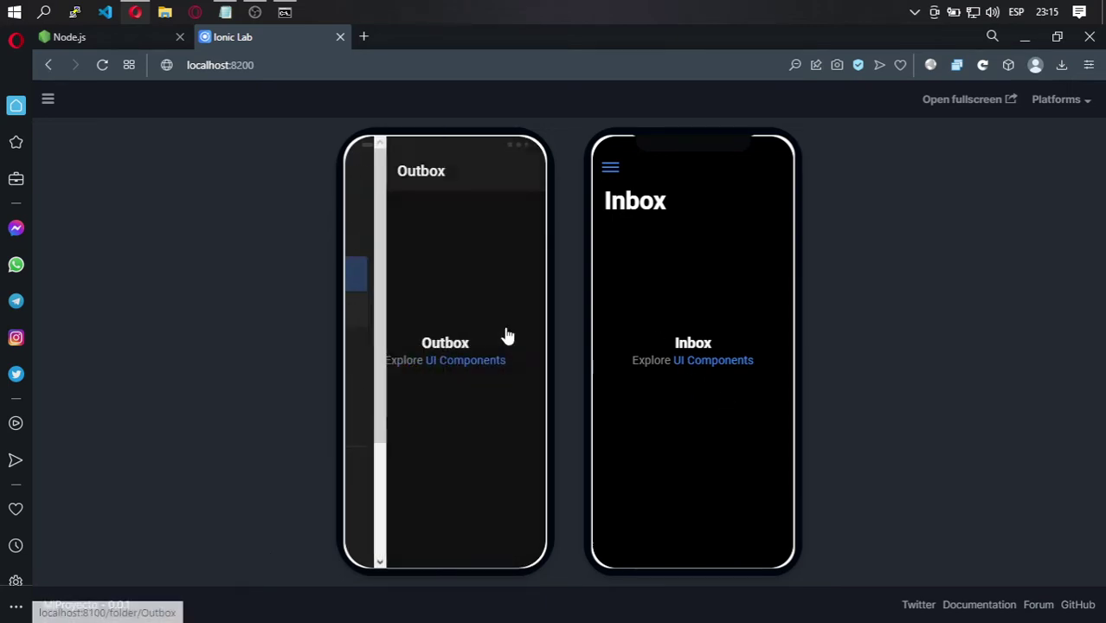
left_click(610, 171)
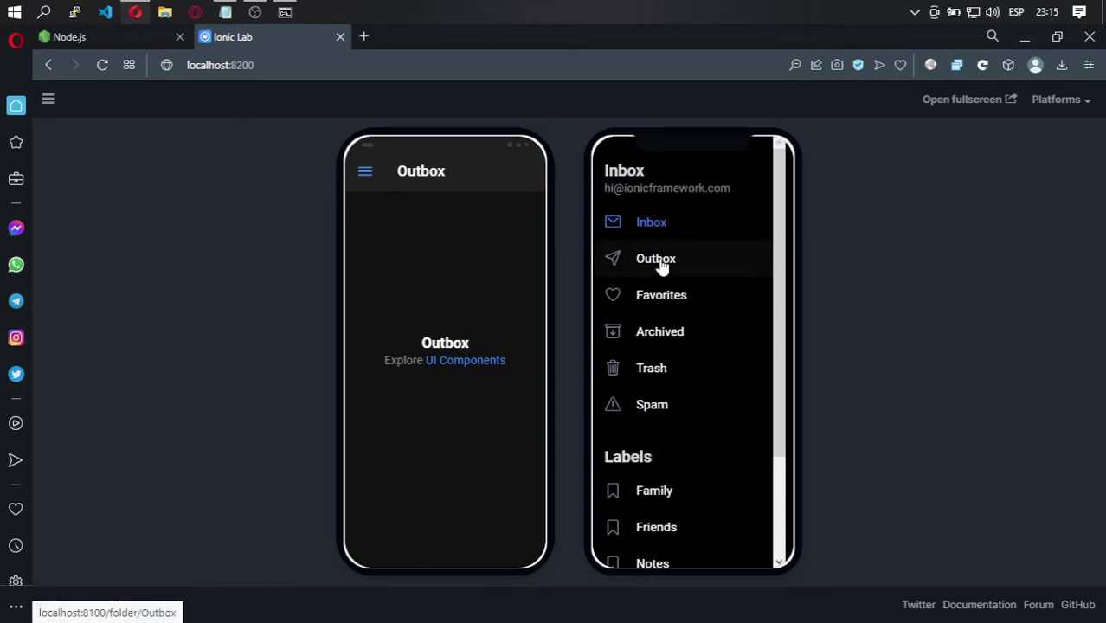
left_click(654, 259)
Step: Go to the Favorites page in the iOS preview and bring up its side menu again
left_click(617, 177)
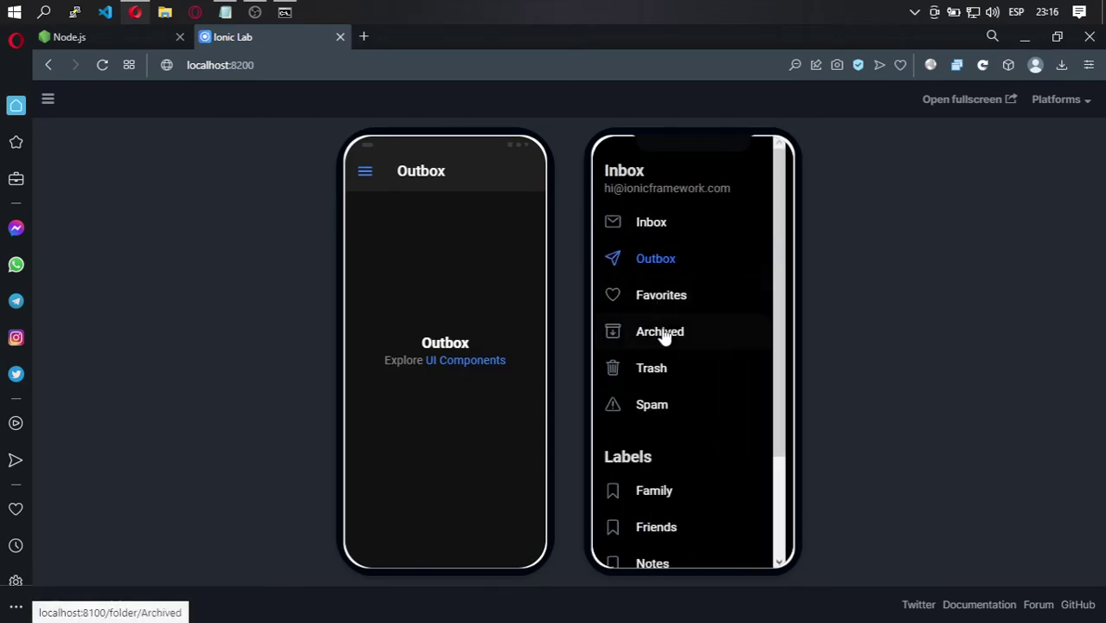
left_click(662, 298)
left_click(611, 168)
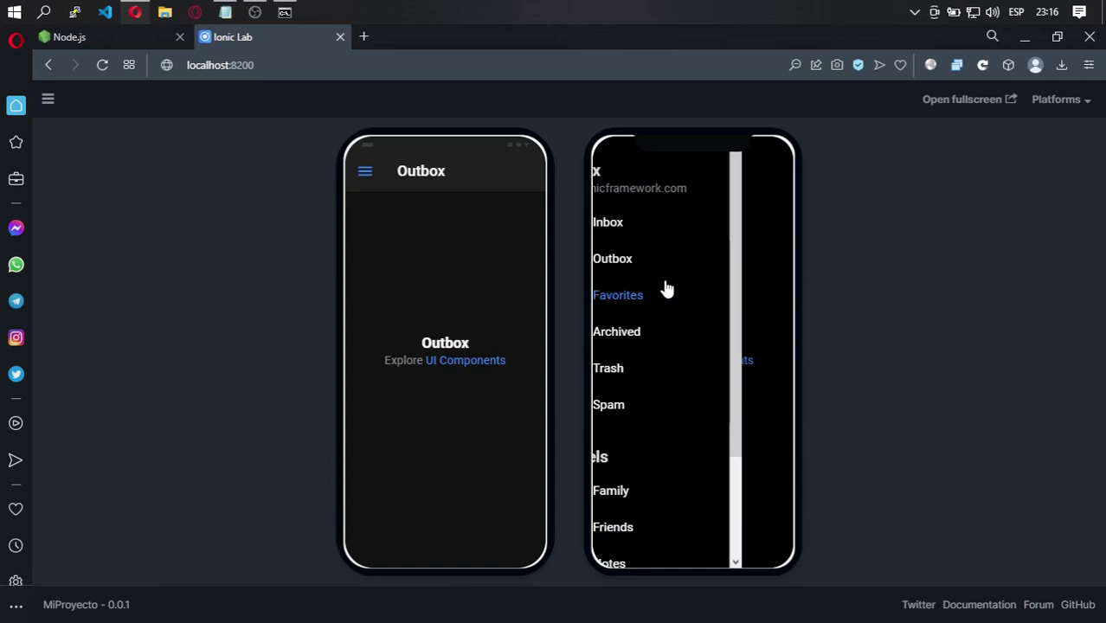
Step: Go to the Trash page in the iOS preview, then try the Archived and Outbox entries in the Android preview's side menu
left_click(683, 368)
left_click(362, 176)
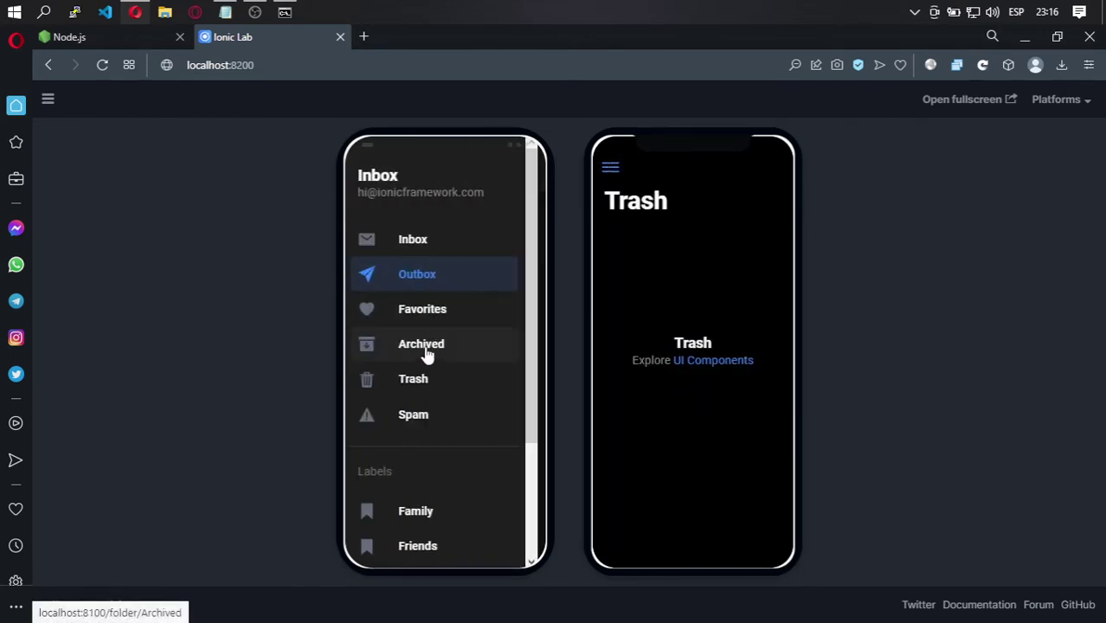
left_click(425, 350)
left_click(365, 173)
left_click(398, 273)
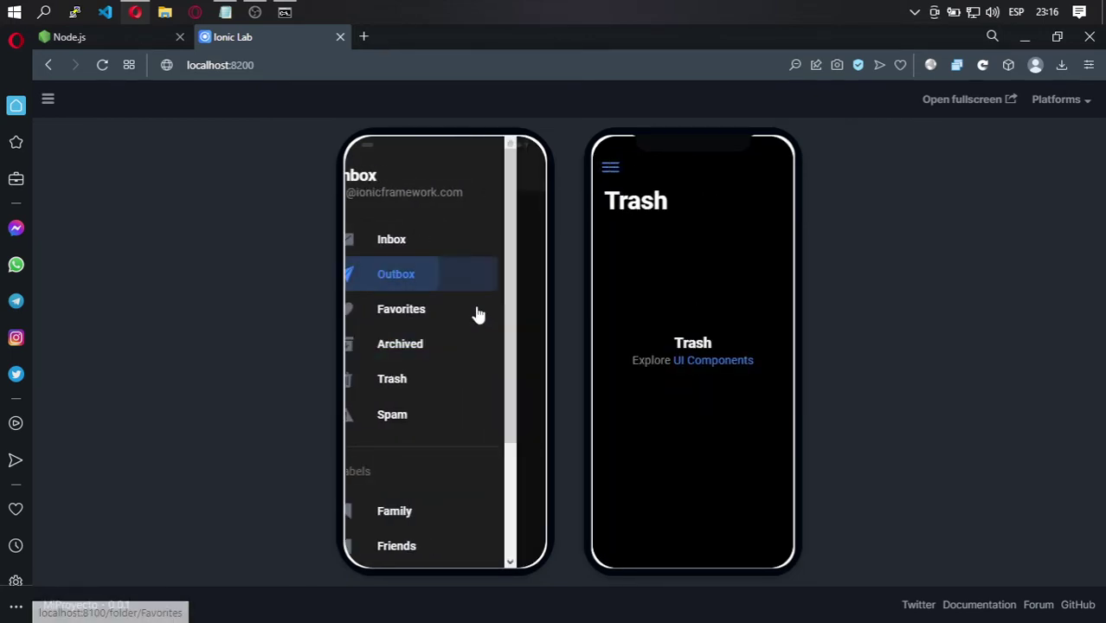
Step: Look through all entries of the Android preview's side menu and go to its Favorites page
left_click(365, 172)
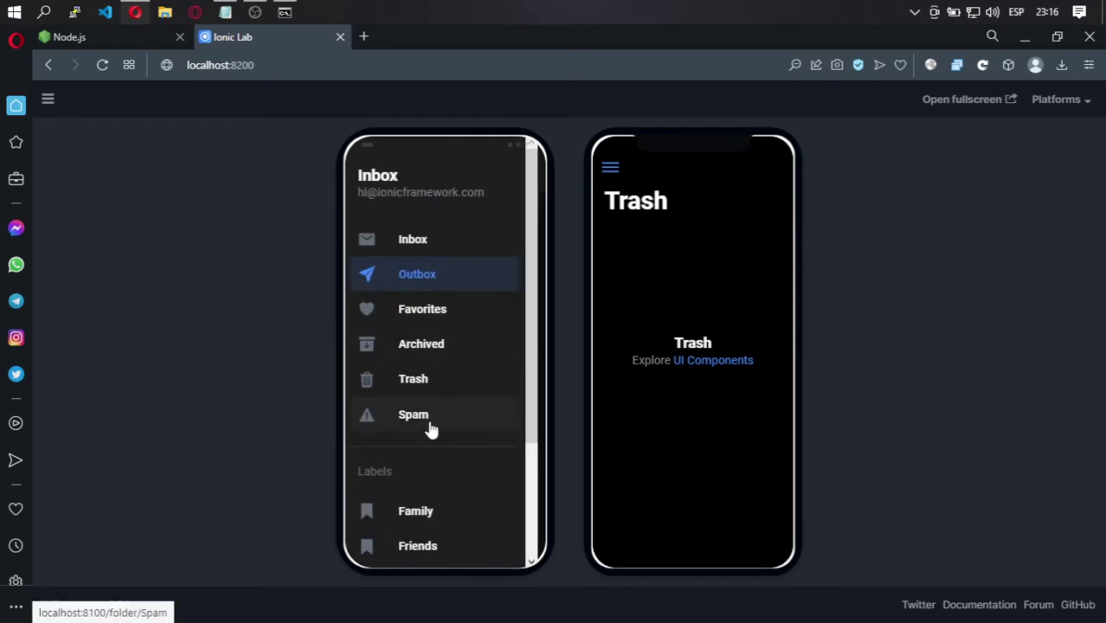
scroll(432, 427, "down", 3)
scroll(432, 428, "up", 3)
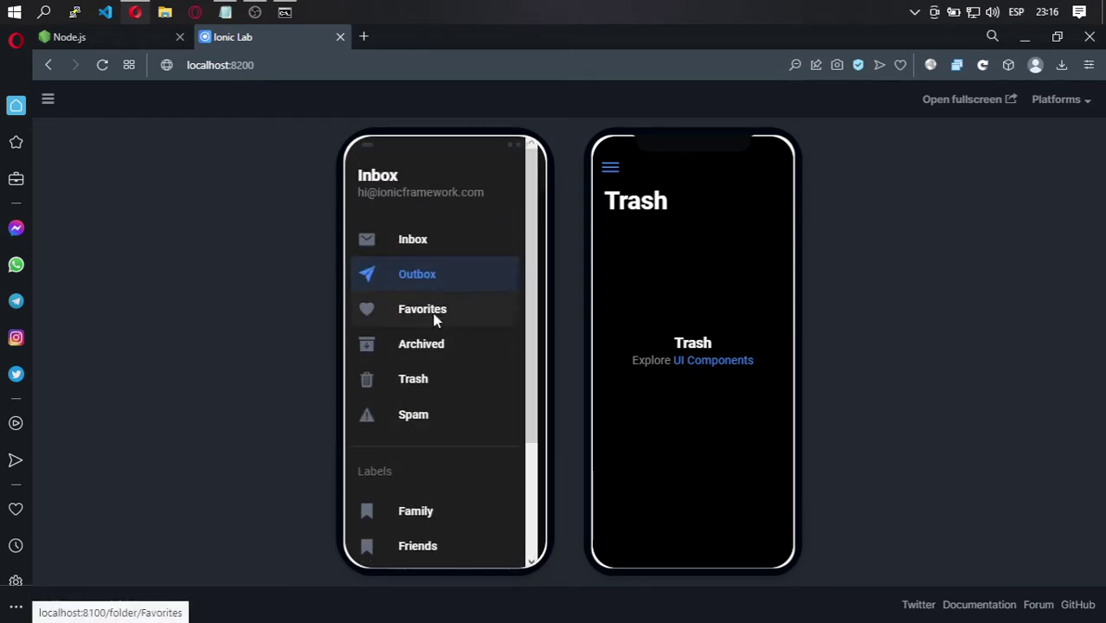
left_click(433, 313)
Step: Test the Android preview's side menu with the Inbox, Favorites and Archived entries
left_click(367, 183)
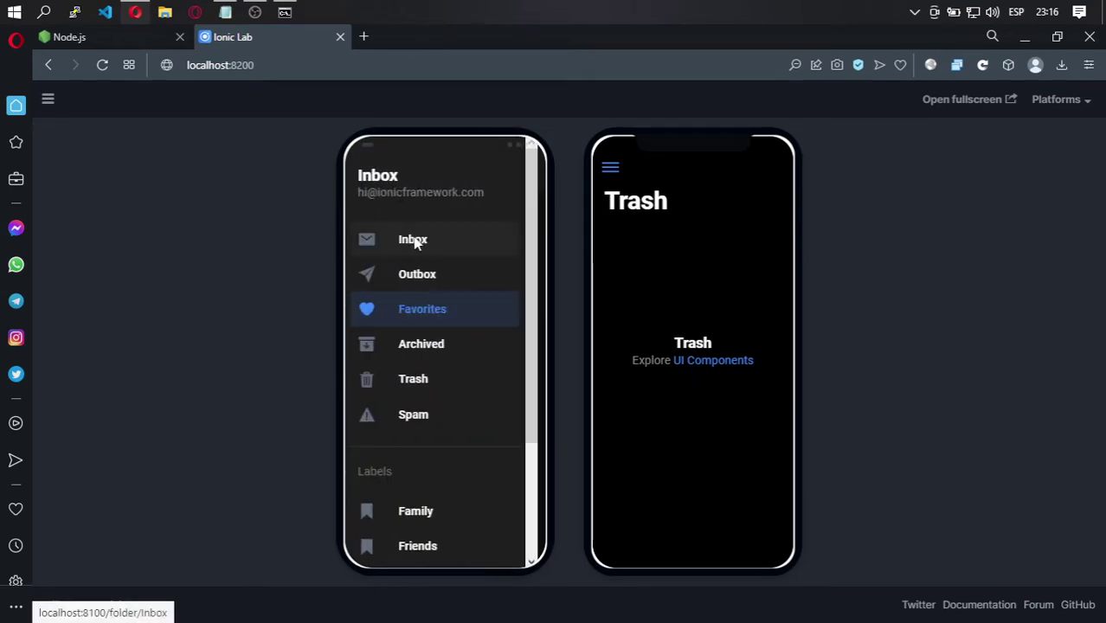
left_click(412, 239)
left_click(365, 177)
left_click(408, 312)
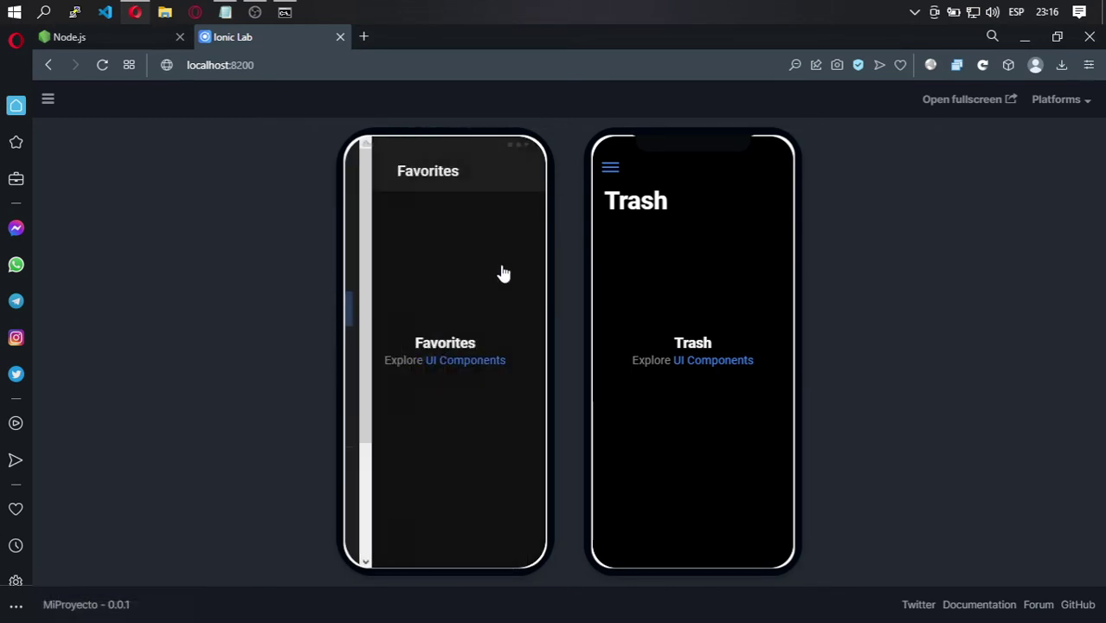
left_click(367, 175)
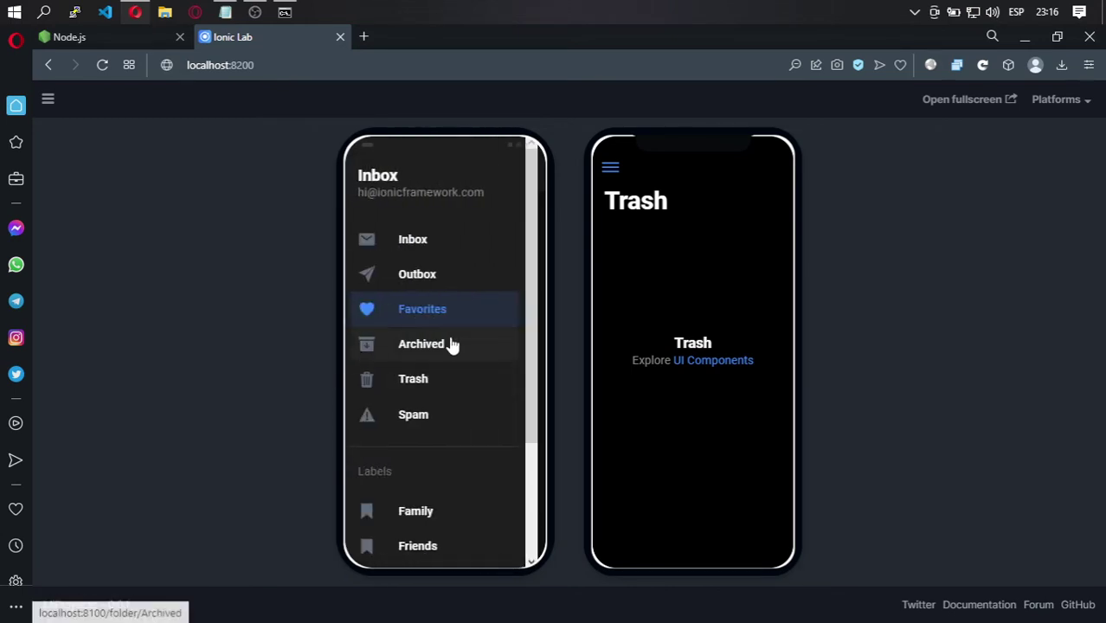
left_click(458, 347)
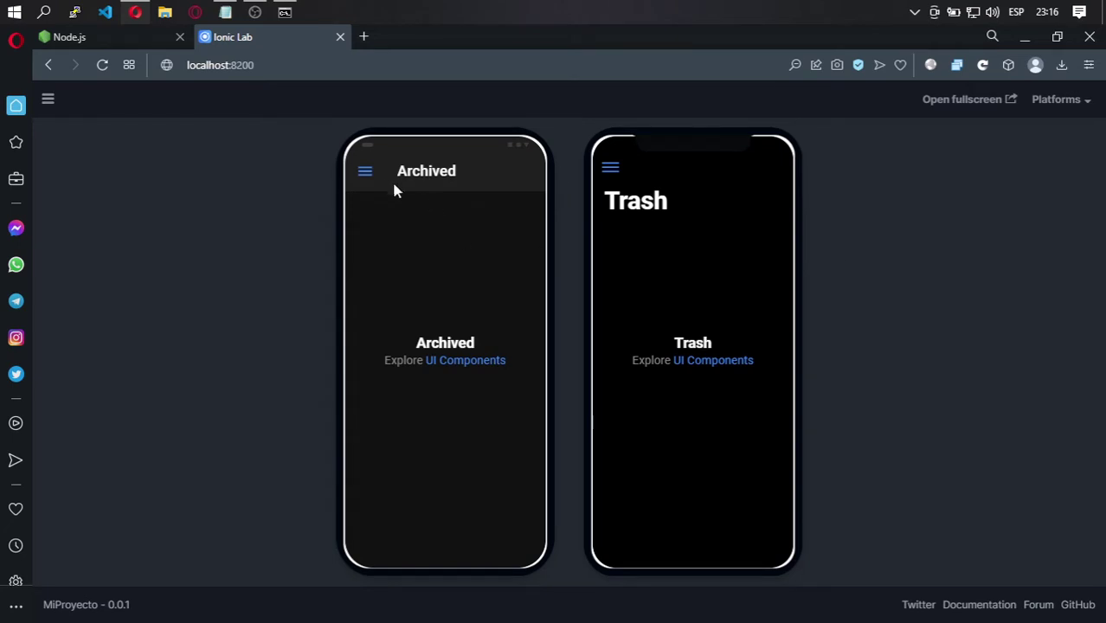
Step: Return the Android preview to the Inbox page through its side menu and choose Inbox there once more
left_click(368, 174)
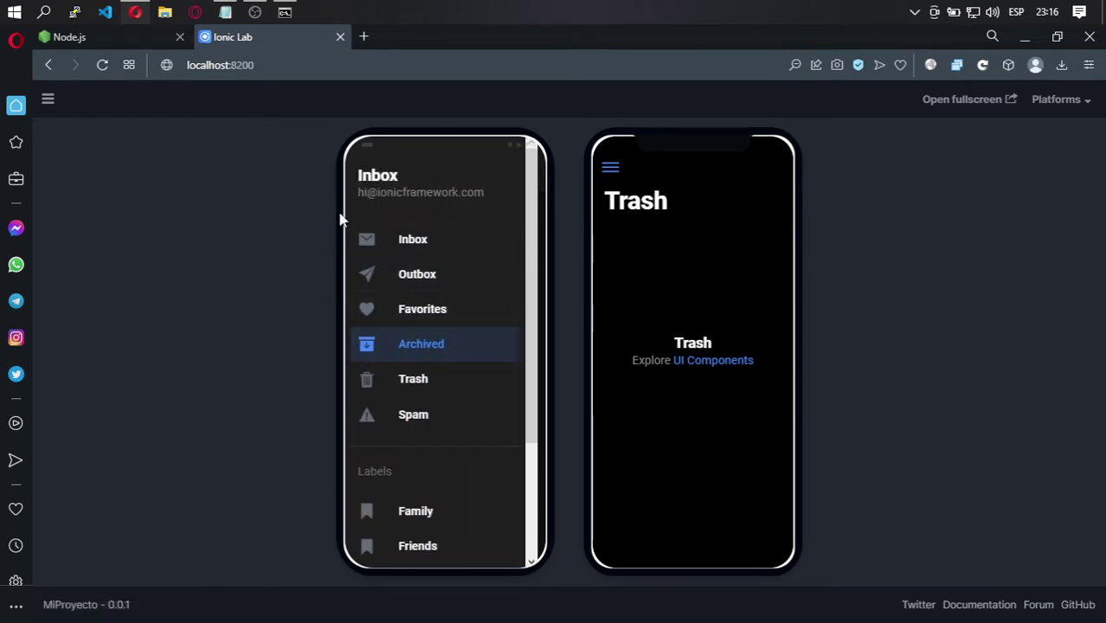
left_click(398, 240)
left_click(367, 173)
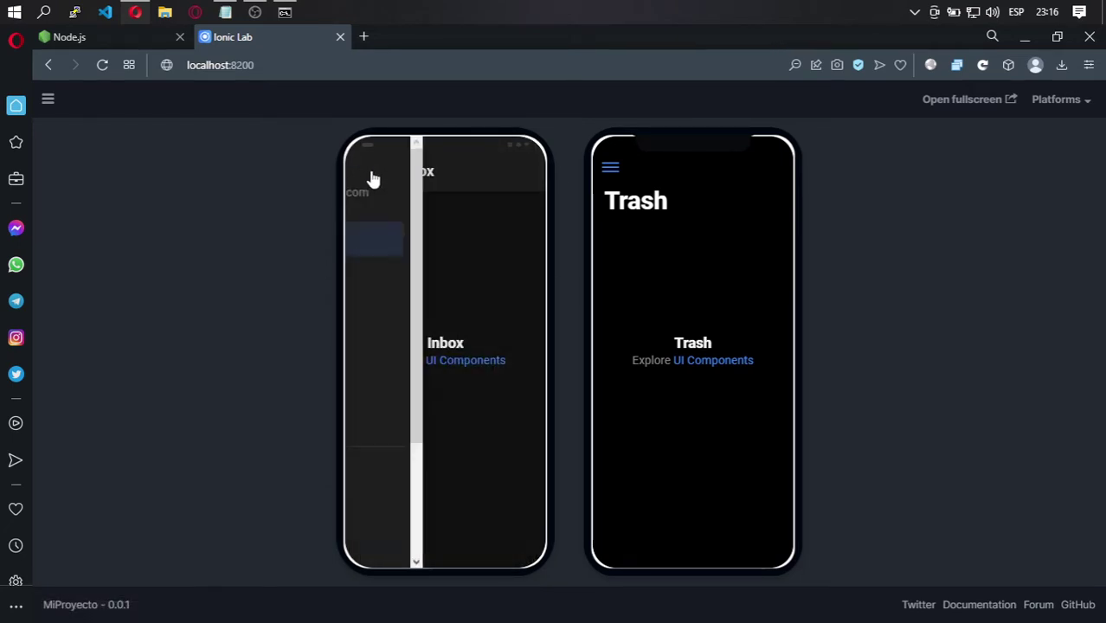
left_click(442, 249)
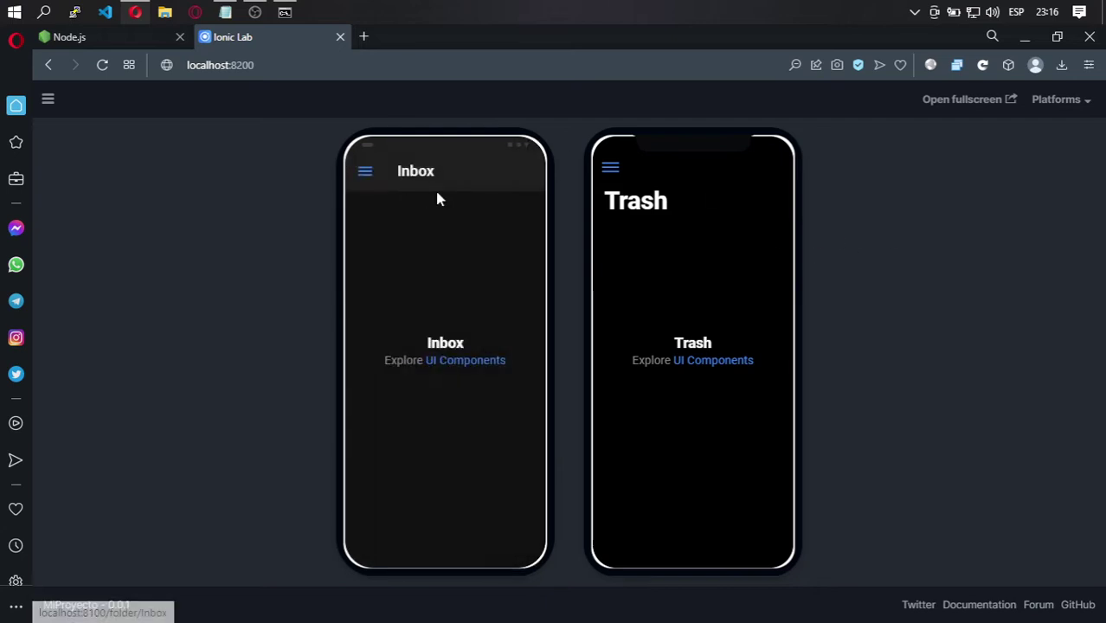
Step: Stop the running development server in the terminal and close the console with "exit"
left_click(285, 12)
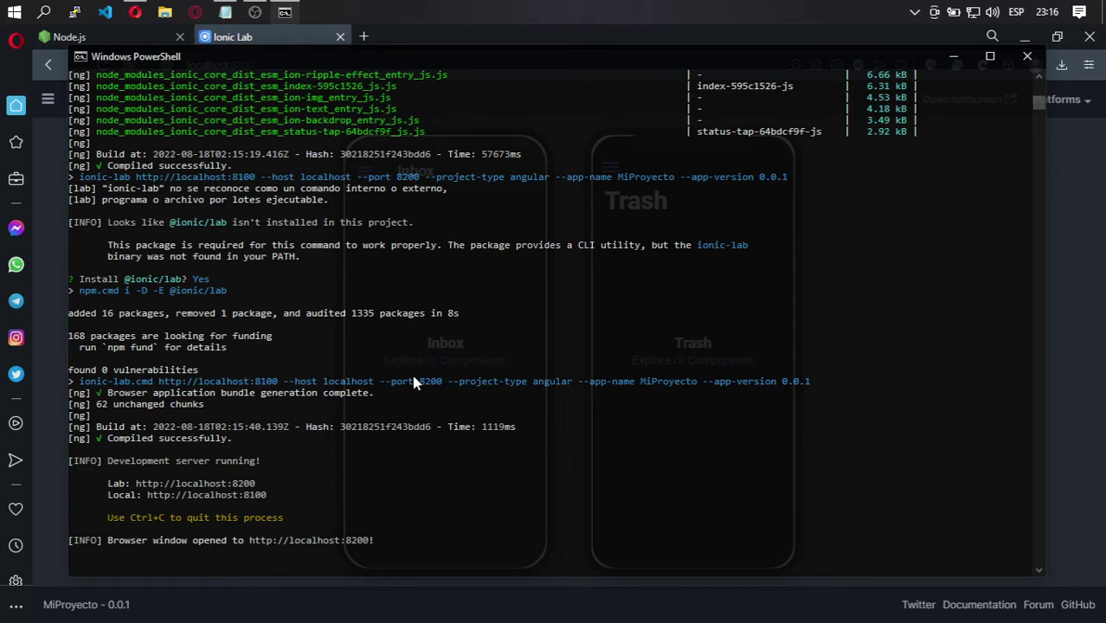
key("ctrl+c")
type("exit")
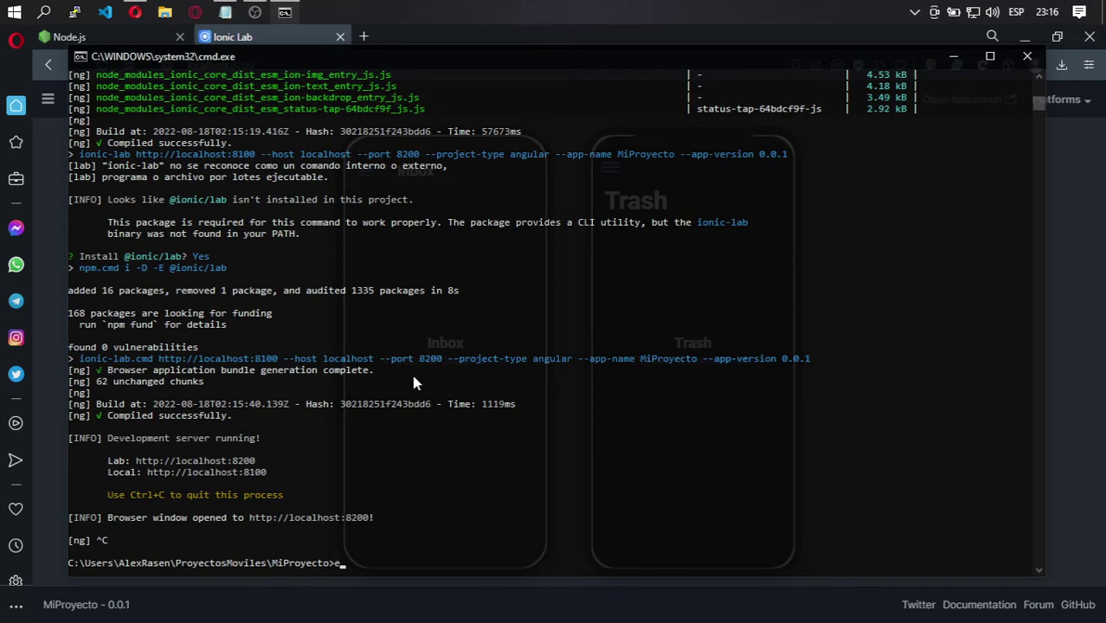
key("Return")
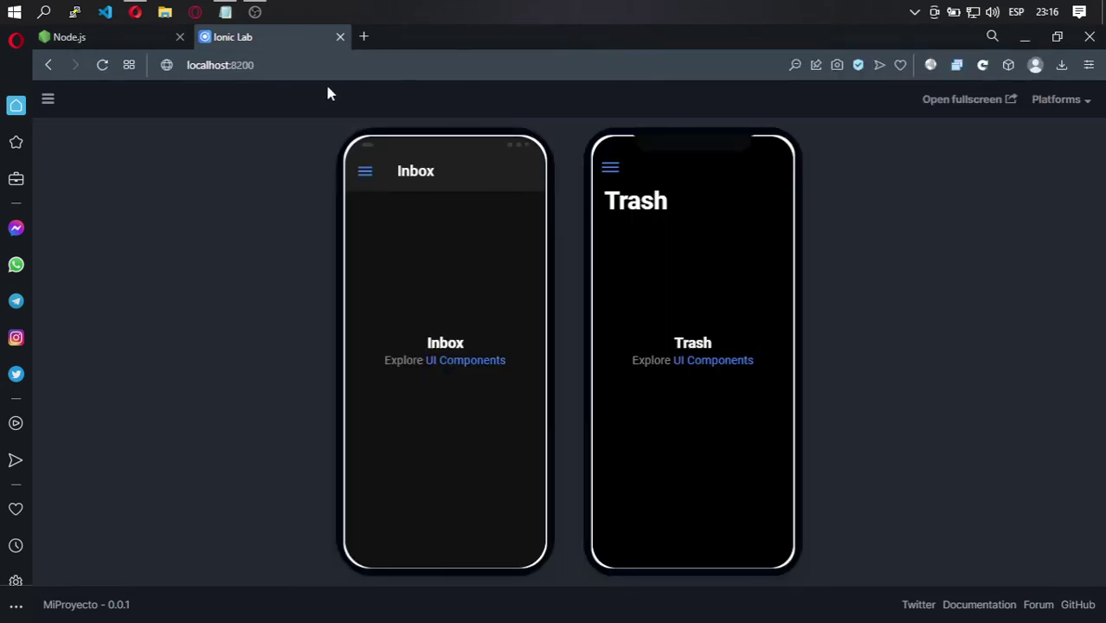
Step: Reload localhost:8200 in the browser to check the preview with the server stopped
left_click(346, 66)
key("Return")
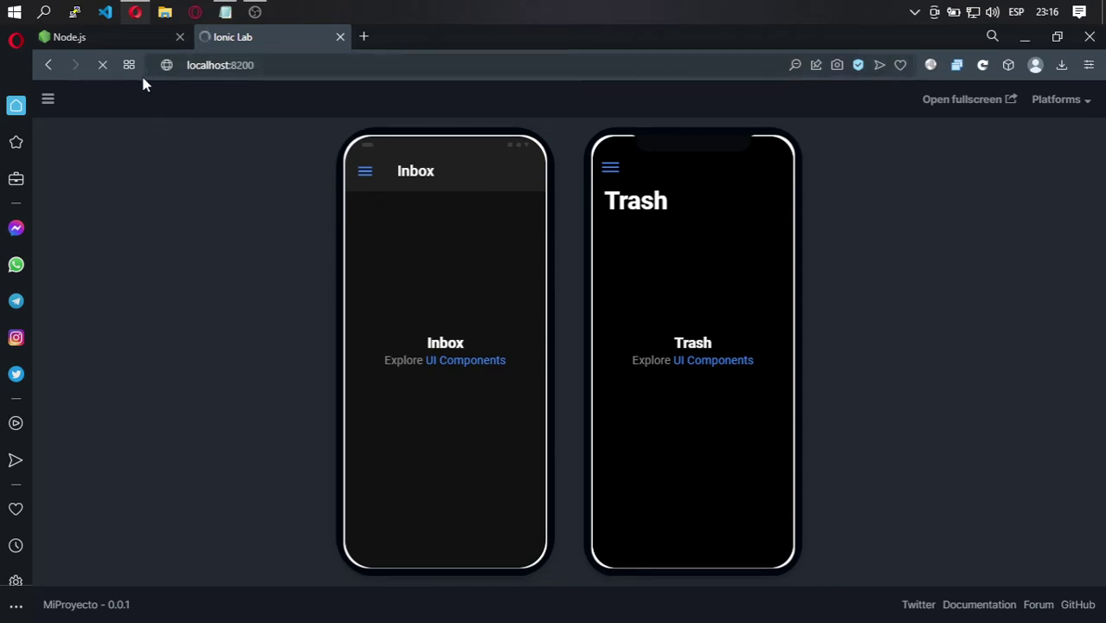
left_click(103, 66)
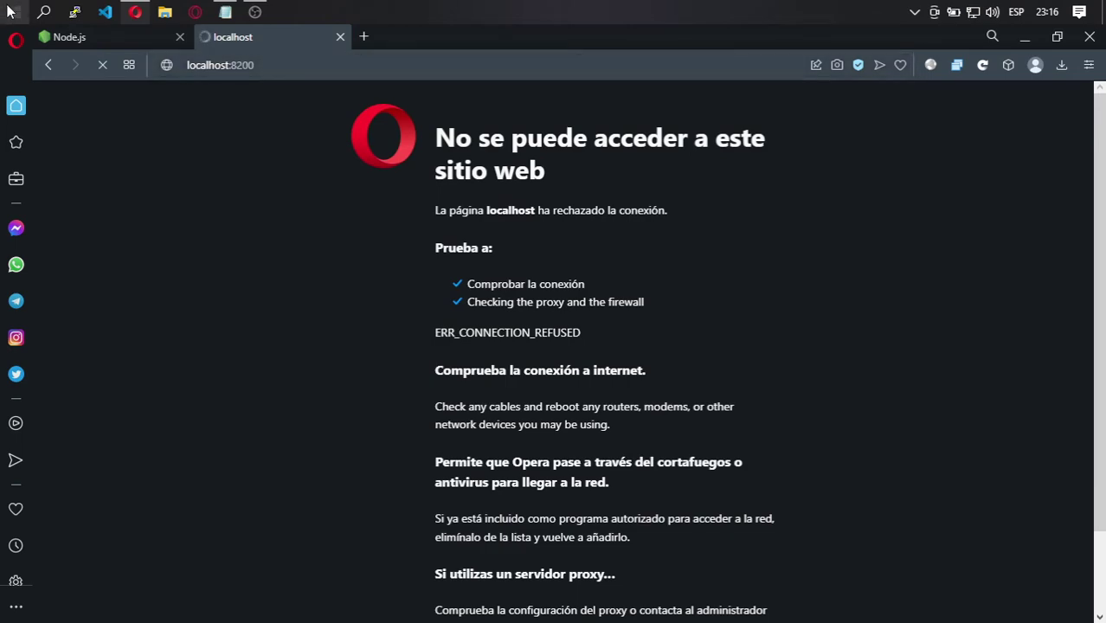
Step: Open a new Command Prompt window
key("super")
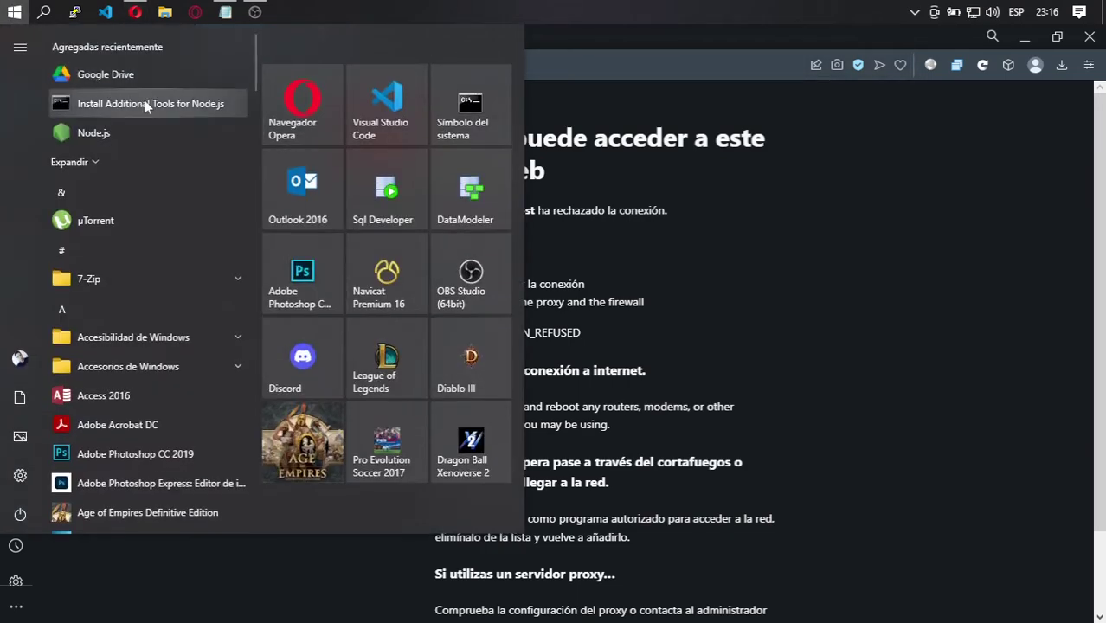
left_click(482, 104)
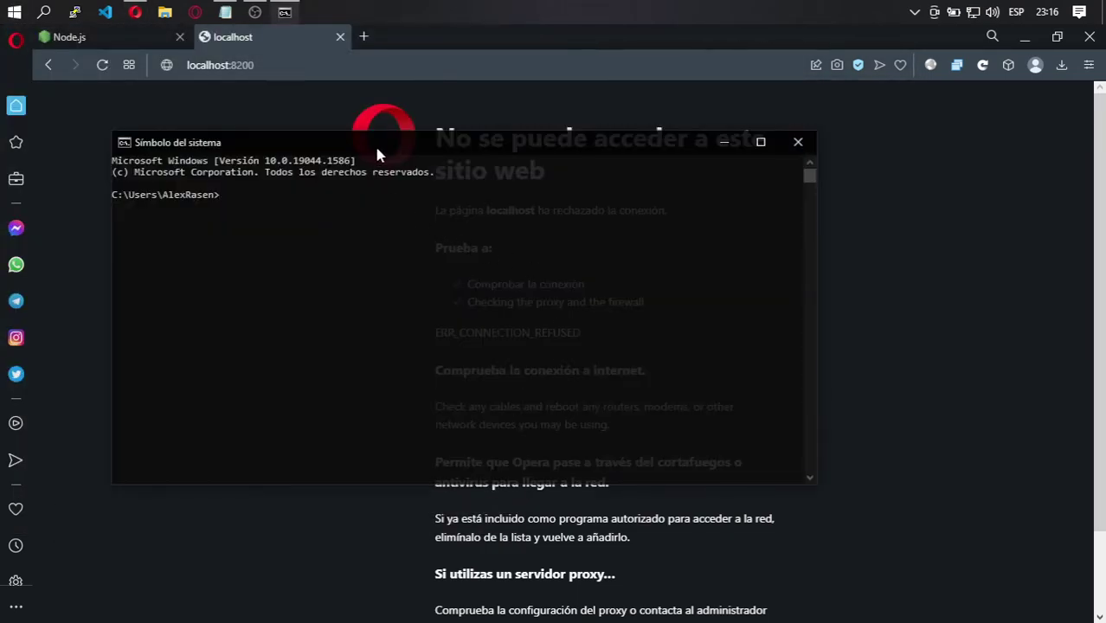
left_click_drag(374, 143, 387, 140)
left_click(332, 249)
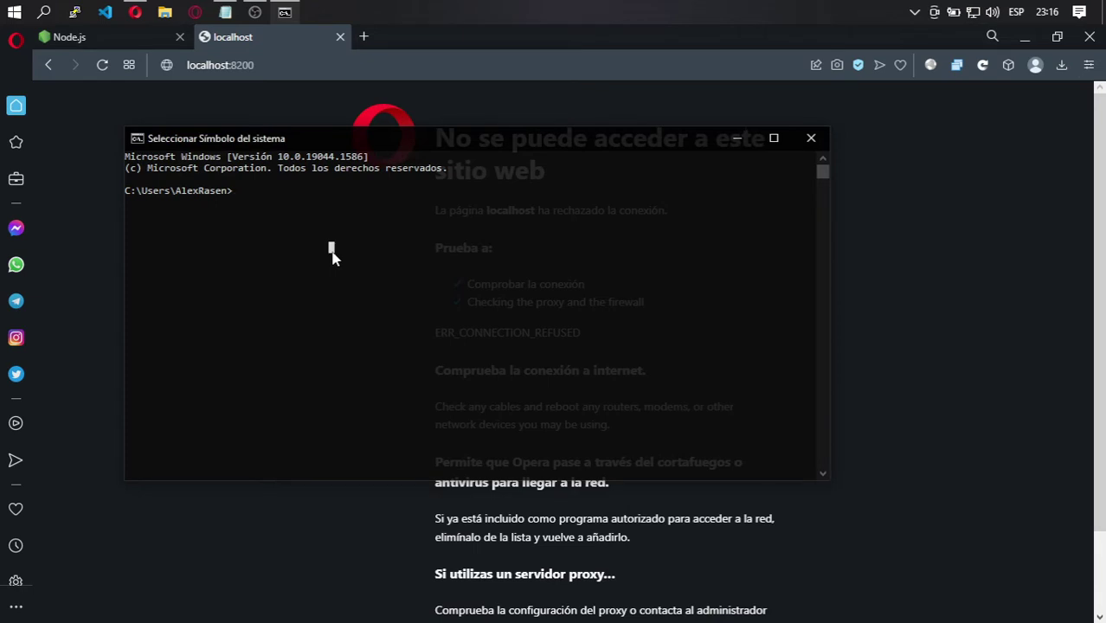
Step: Change to the ProyectosMoviles directory with "cd ProyectosMoviles"
type("cd Plantillas")
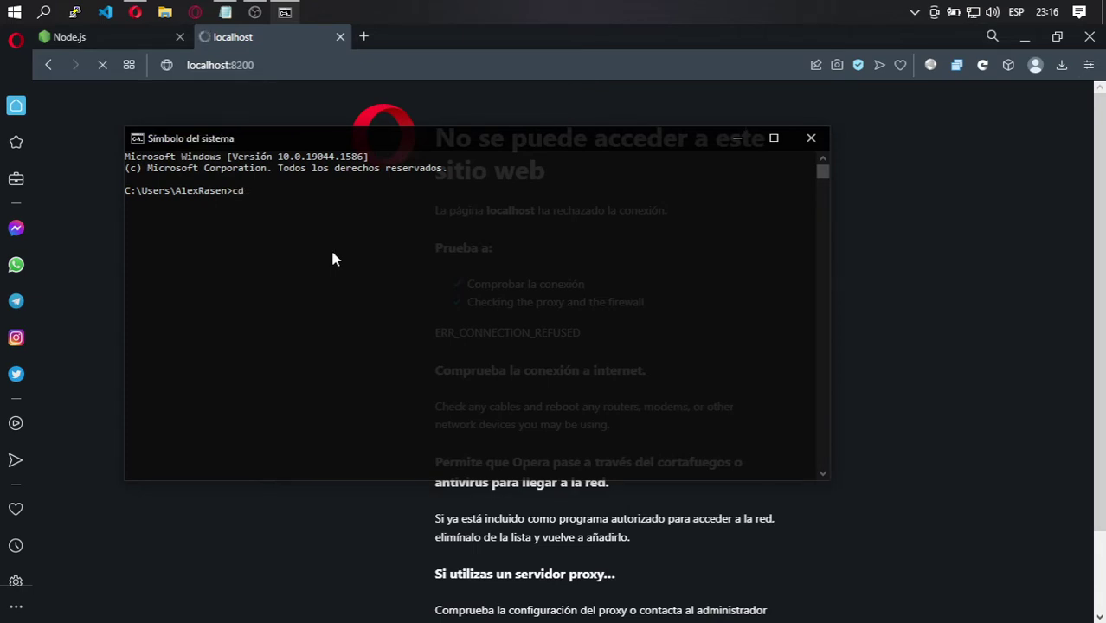
key("BackSpace")
key("BackSpace")
key("BackSpace")
key("BackSpace")
key("BackSpace")
key("BackSpace")
key("BackSpace")
key("BackSpace")
key("BackSpace")
type("r")
key("Tab")
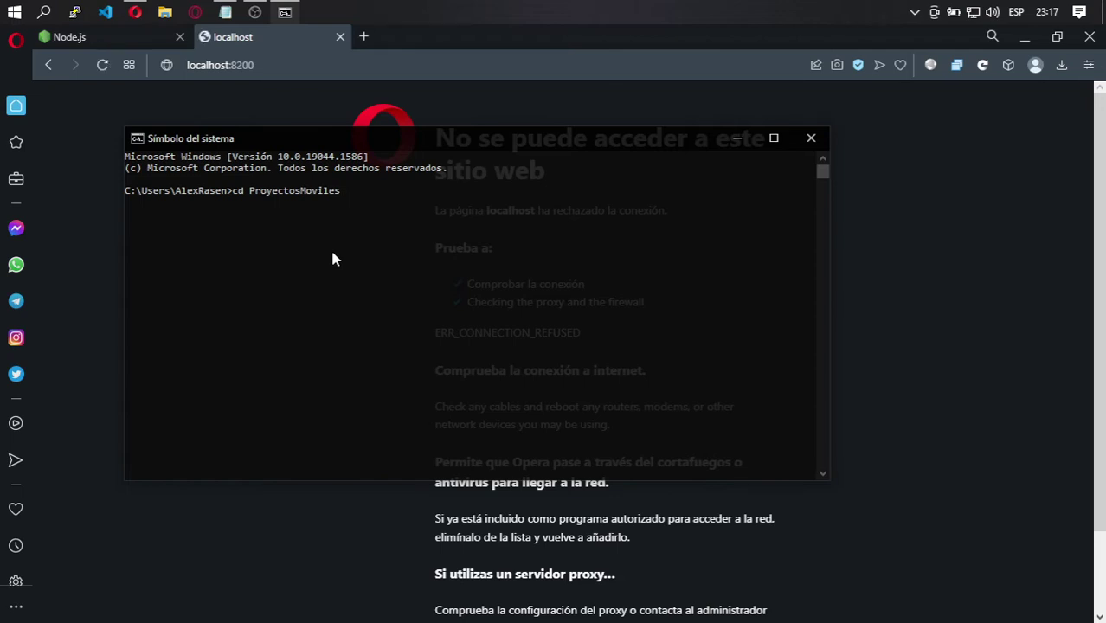
key("Return")
Step: List the folder's contents with "dir" and enter the project directory with "cd MiProyecto"
type("dir")
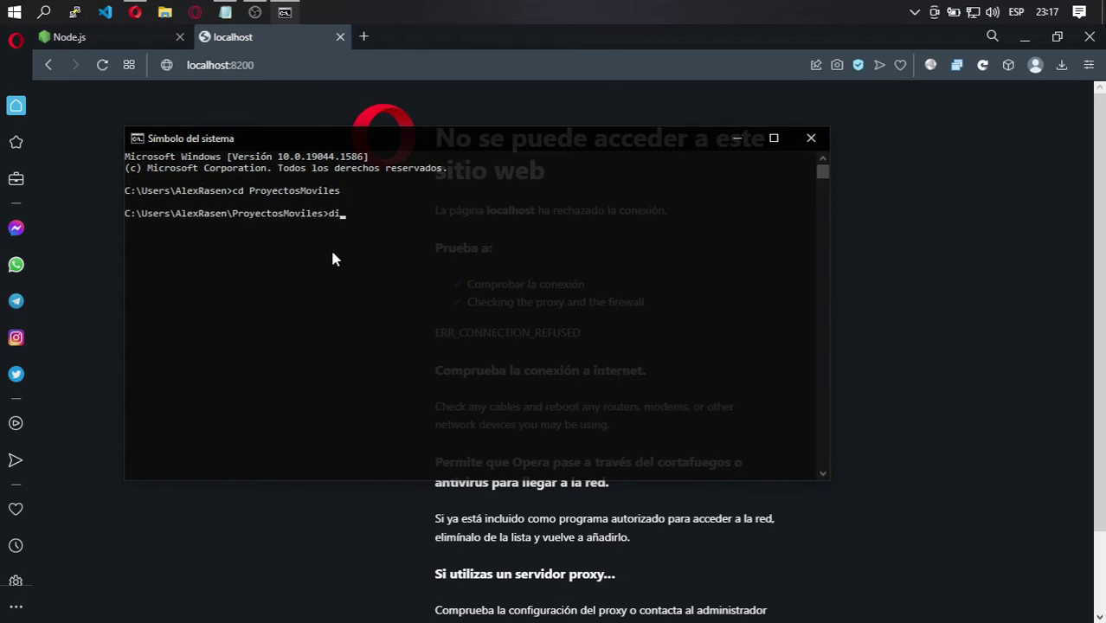
key("Return")
type("cd Mi")
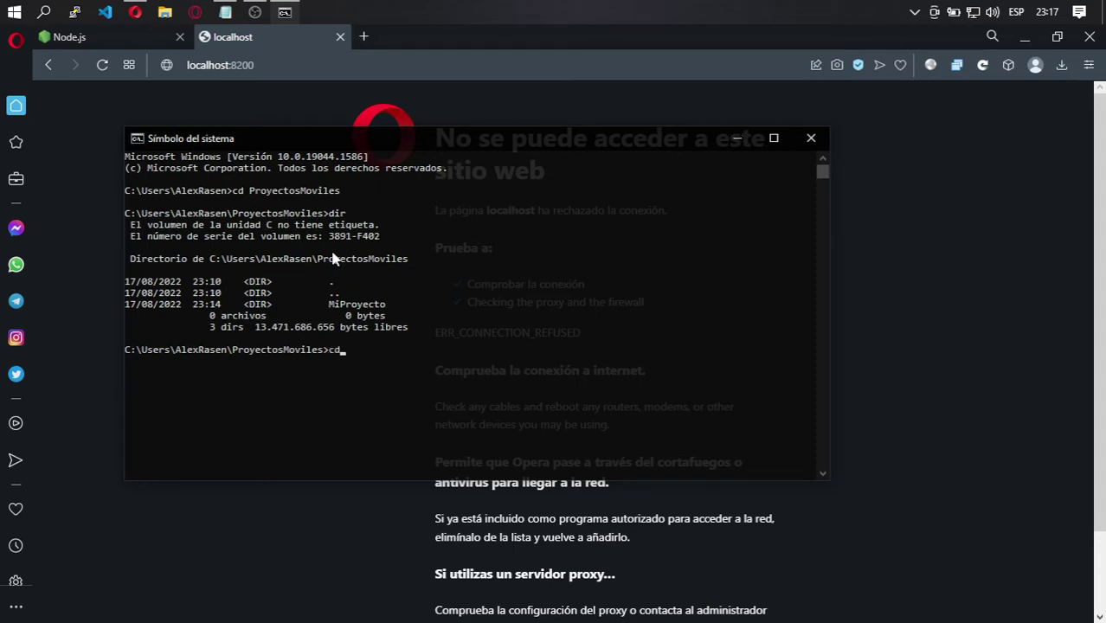
key("Tab")
key("Return")
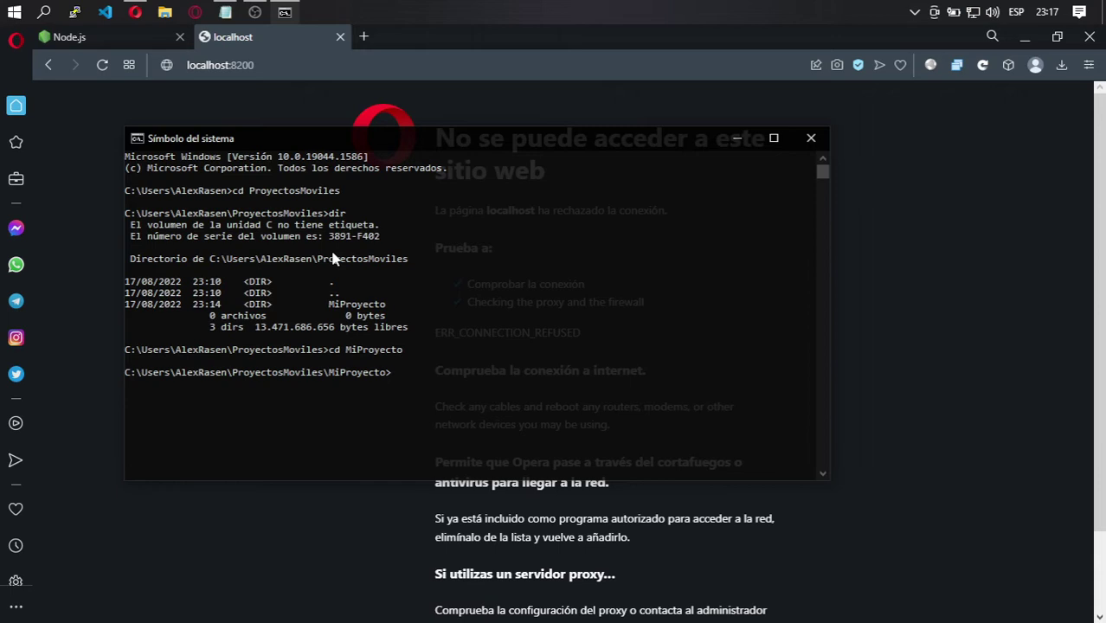
Step: Start the project's Lab preview again with "ionic serve --lab"
type("ionic serve --lab")
key("Return")
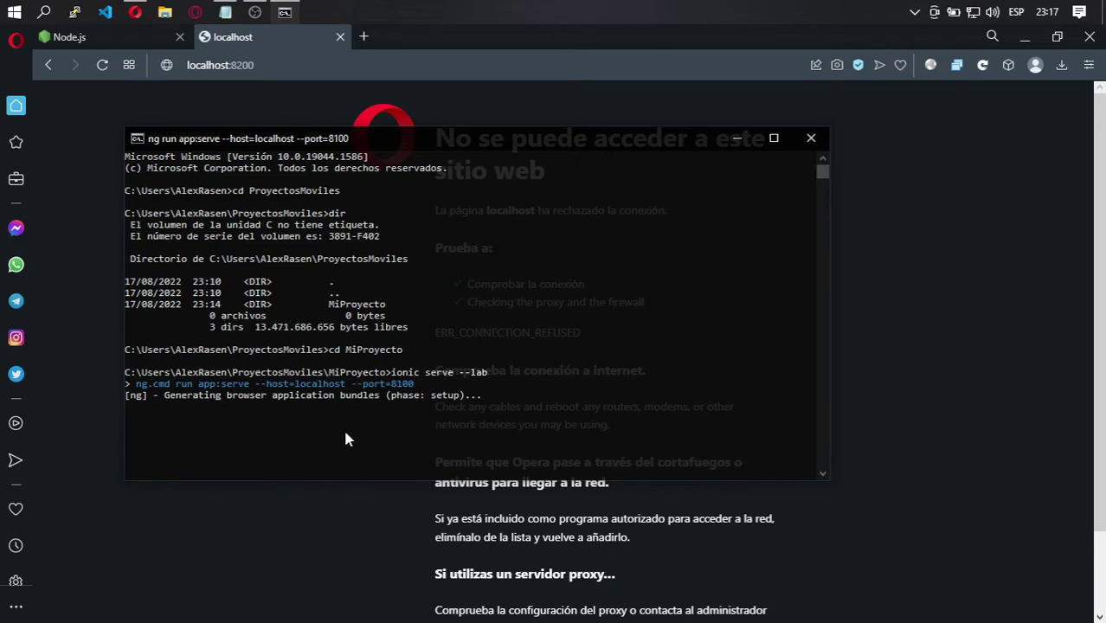
scroll(410, 395, "down", 1)
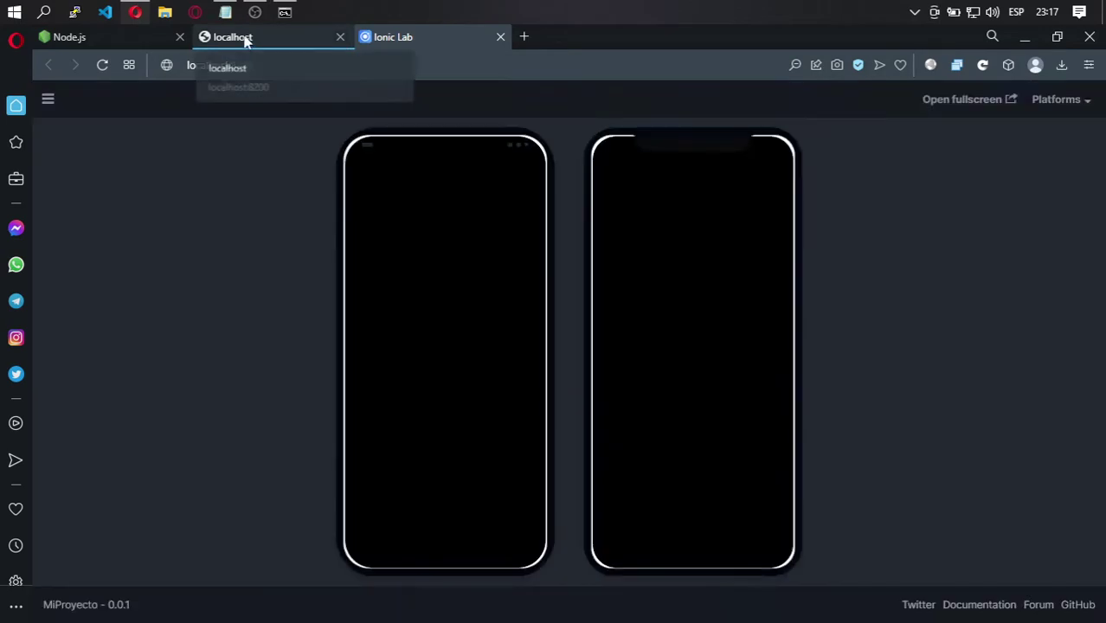
Step: Close the old localhost error page in the browser and bring up the side menu in the new Android preview
left_click(245, 39)
left_click(338, 37)
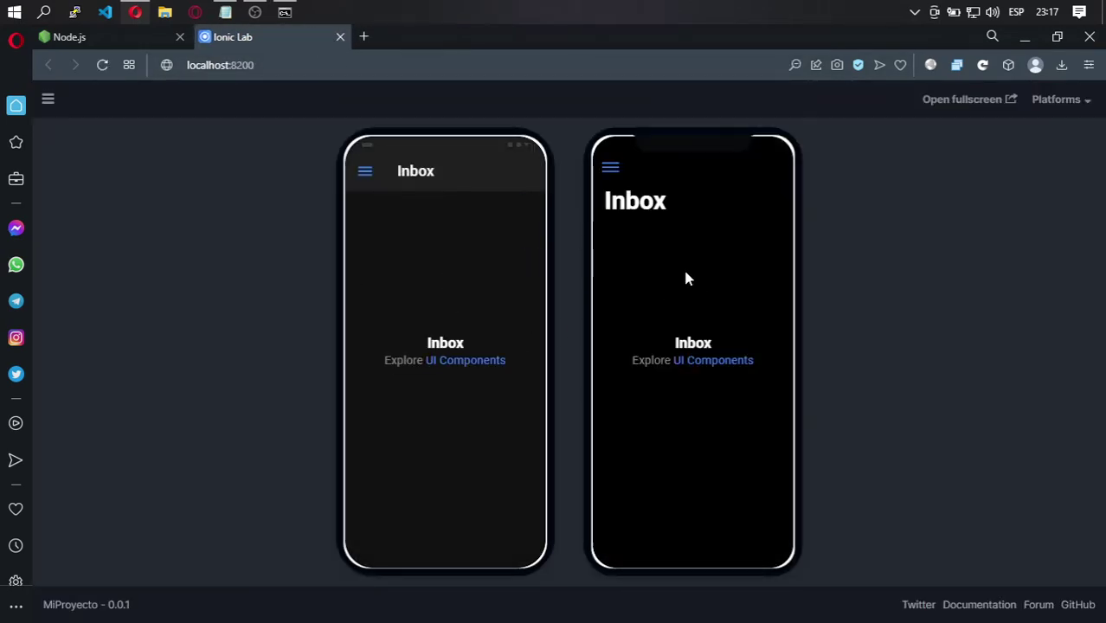
left_click(365, 171)
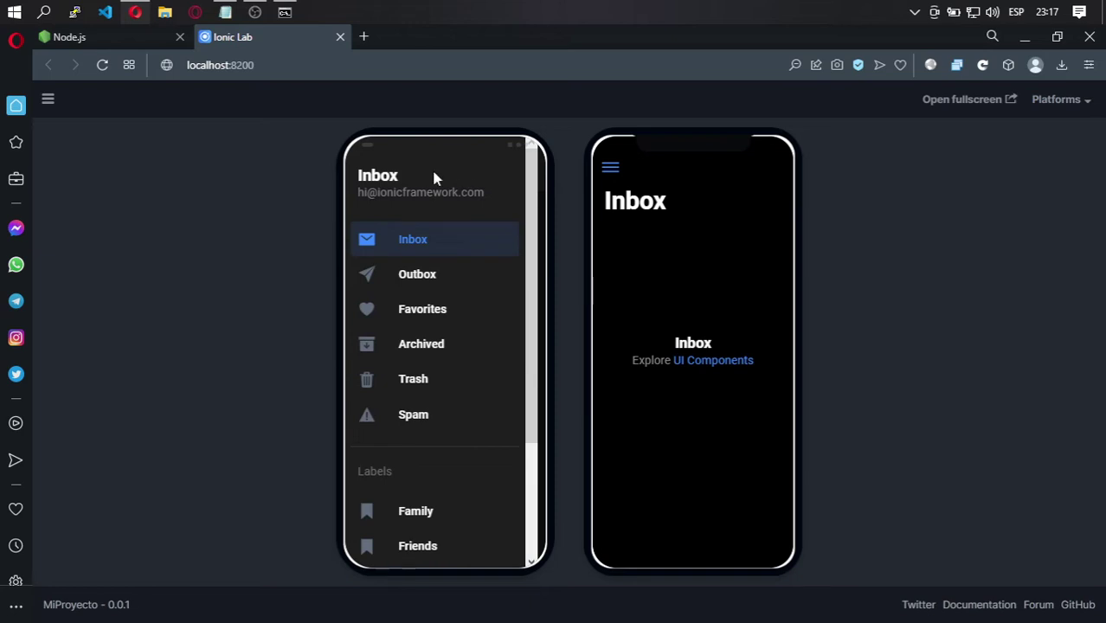
Step: Stop the development server in the terminal again and close the console window
left_click(287, 12)
left_click(415, 465)
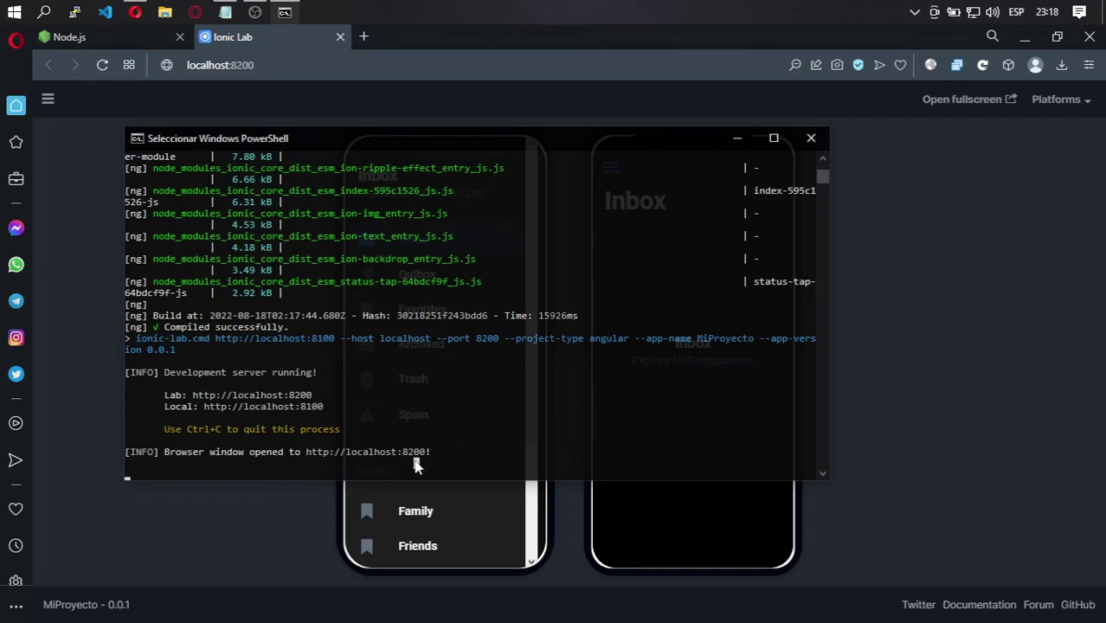
left_click(415, 467)
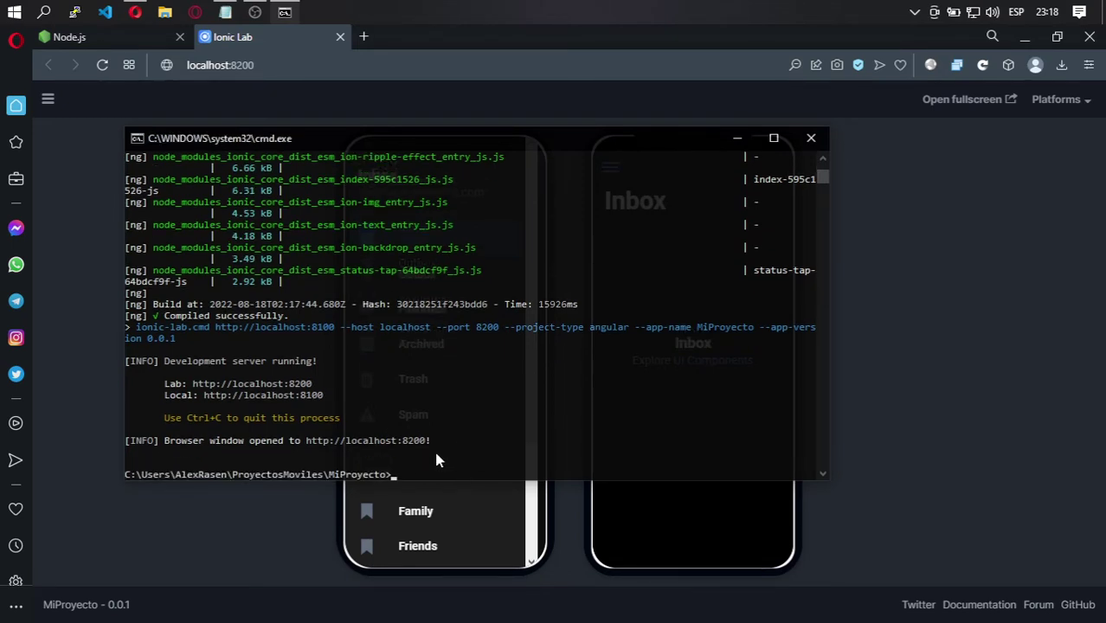
left_click_drag(623, 141, 732, 201)
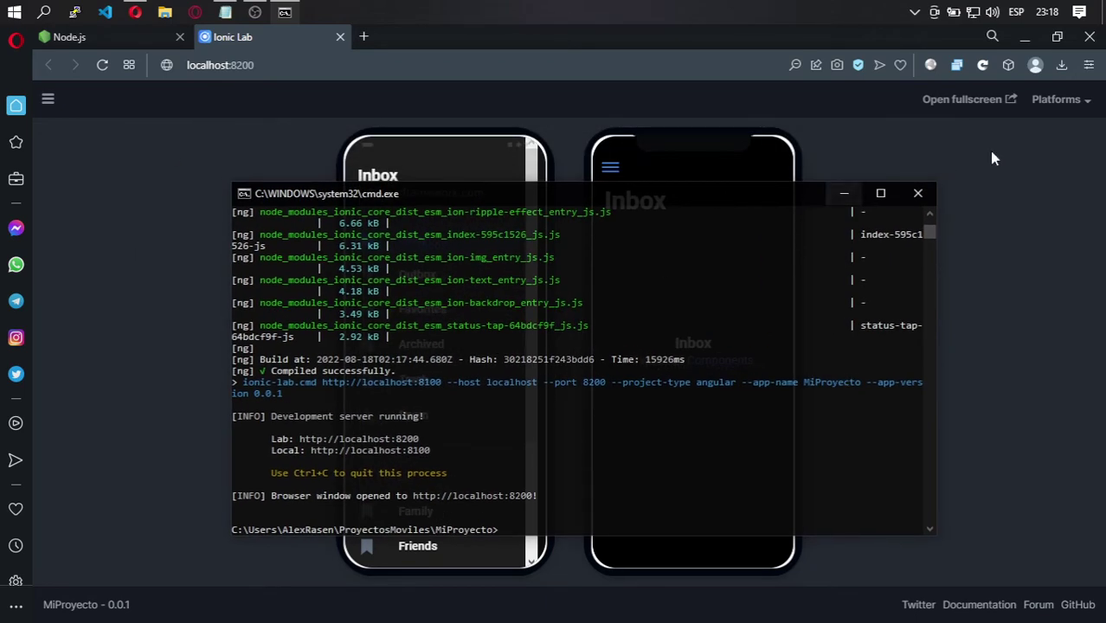
left_click(919, 194)
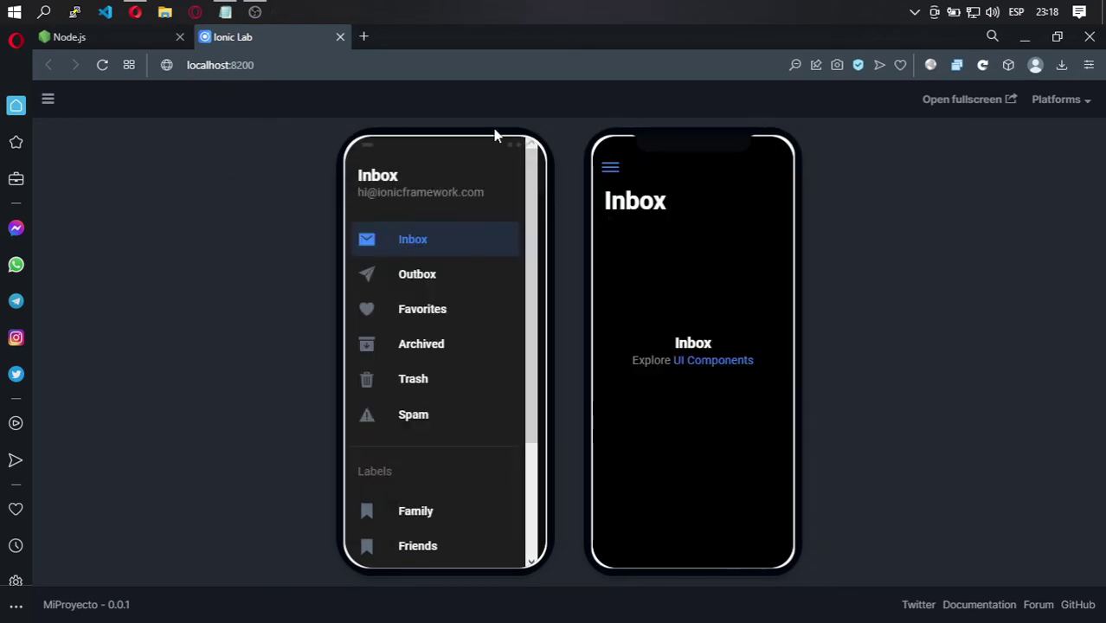
Step: Close the Node.js page in the browser and launch Visual Studio Code
left_click(179, 39)
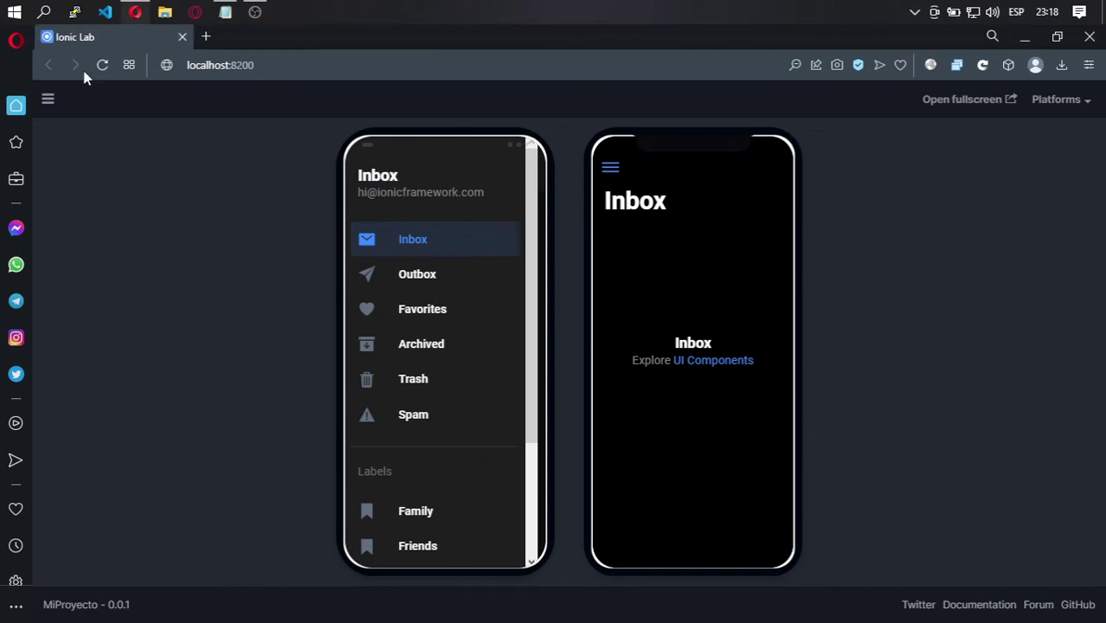
left_click(13, 13)
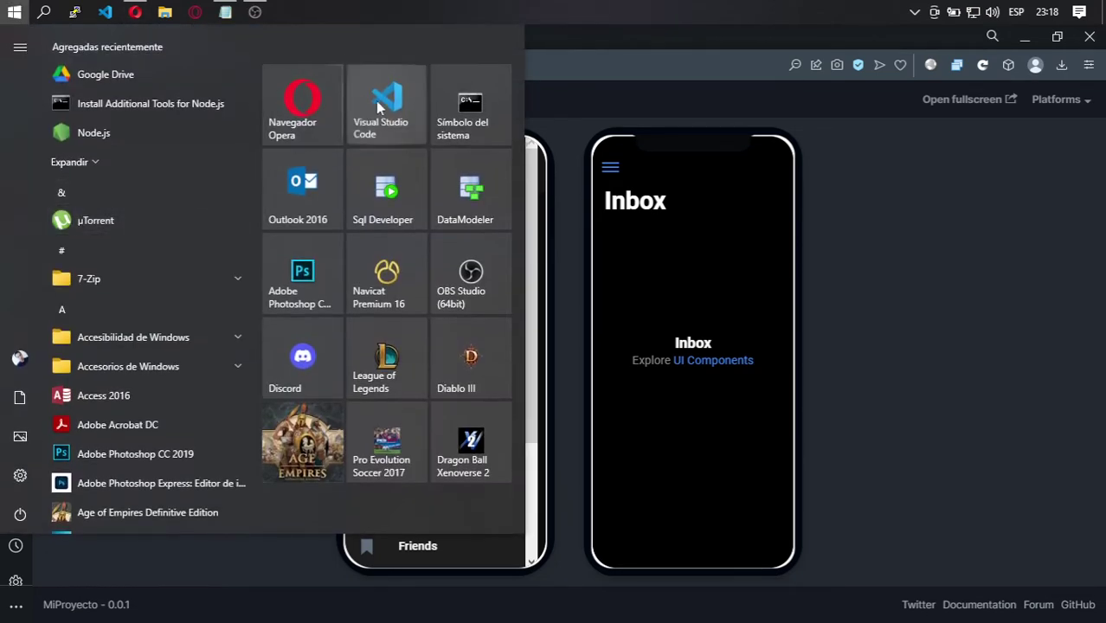
left_click(657, 302)
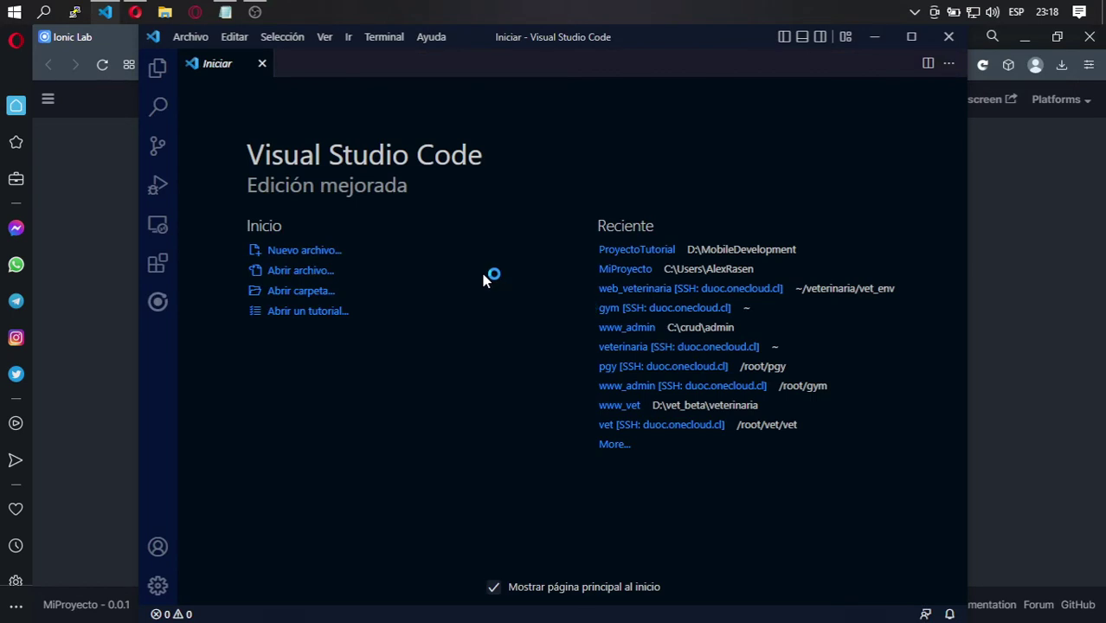
Step: Start opening a folder in the editor and browse to ProyectosMoviles\MiProyecto
left_click(294, 295)
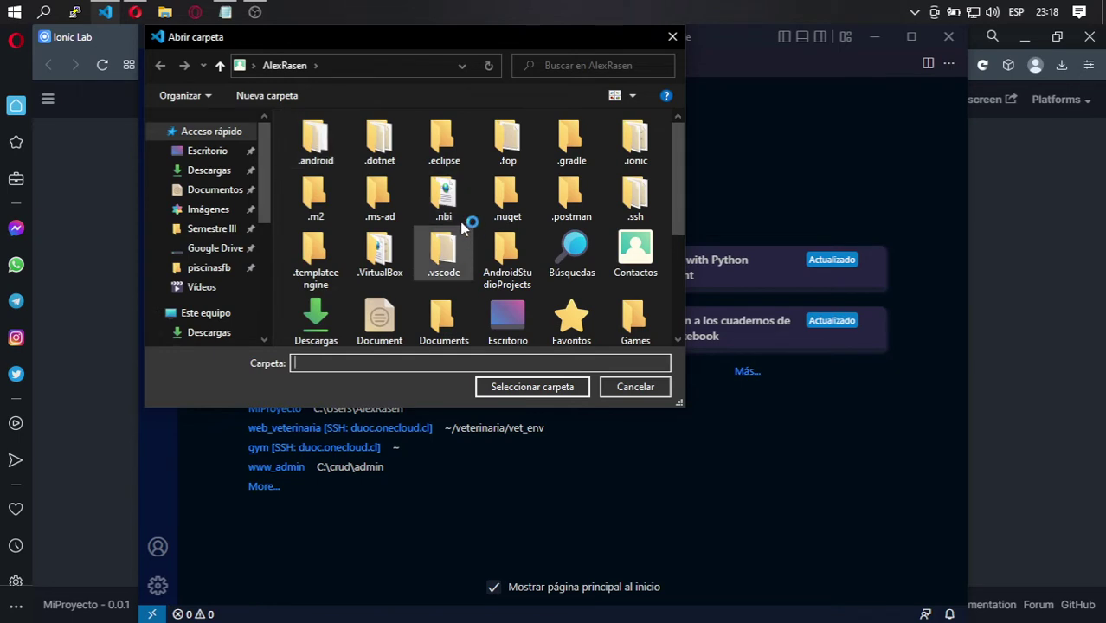
scroll(473, 273, "down", 3)
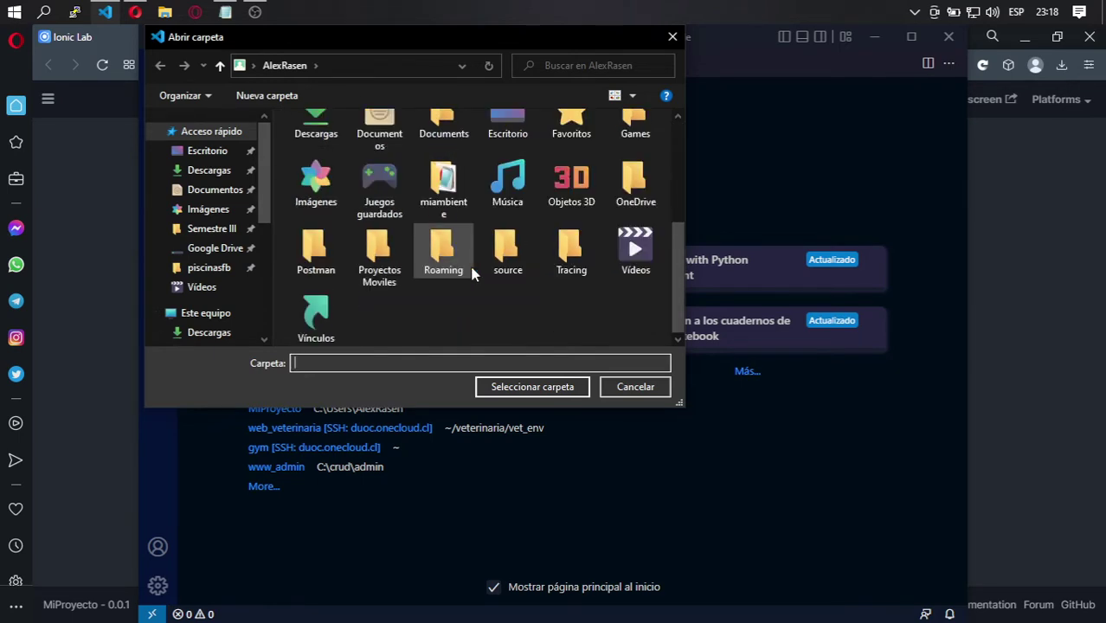
double_click(386, 262)
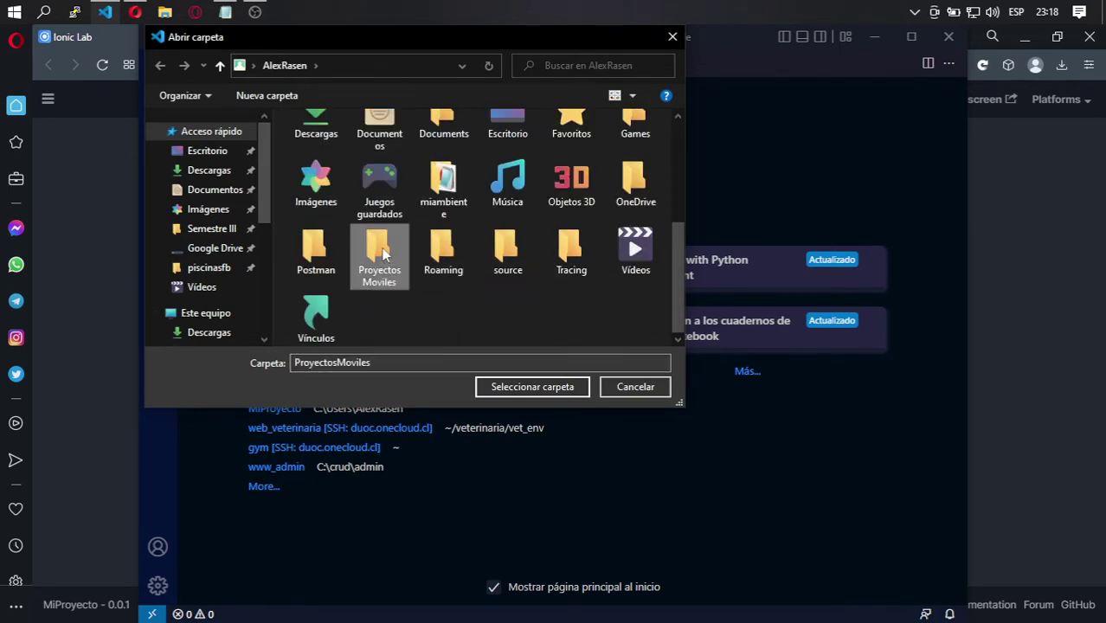
left_click(358, 149)
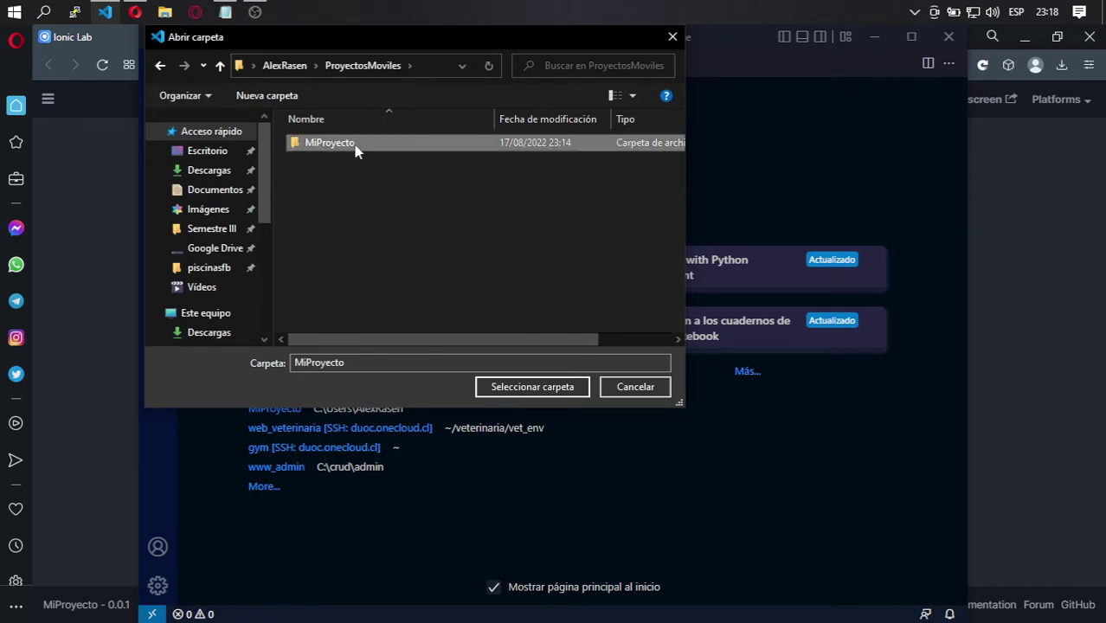
double_click(378, 147)
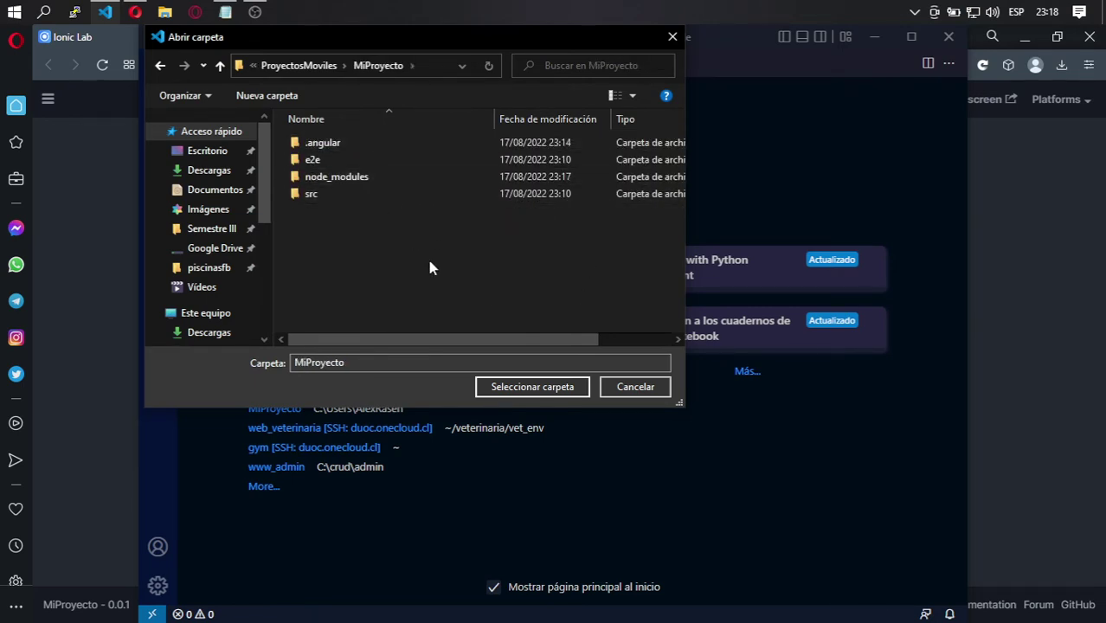
Step: Copy the MiProyecto path from the folder dialog and view that folder in a new File Explorer window
key("super+e")
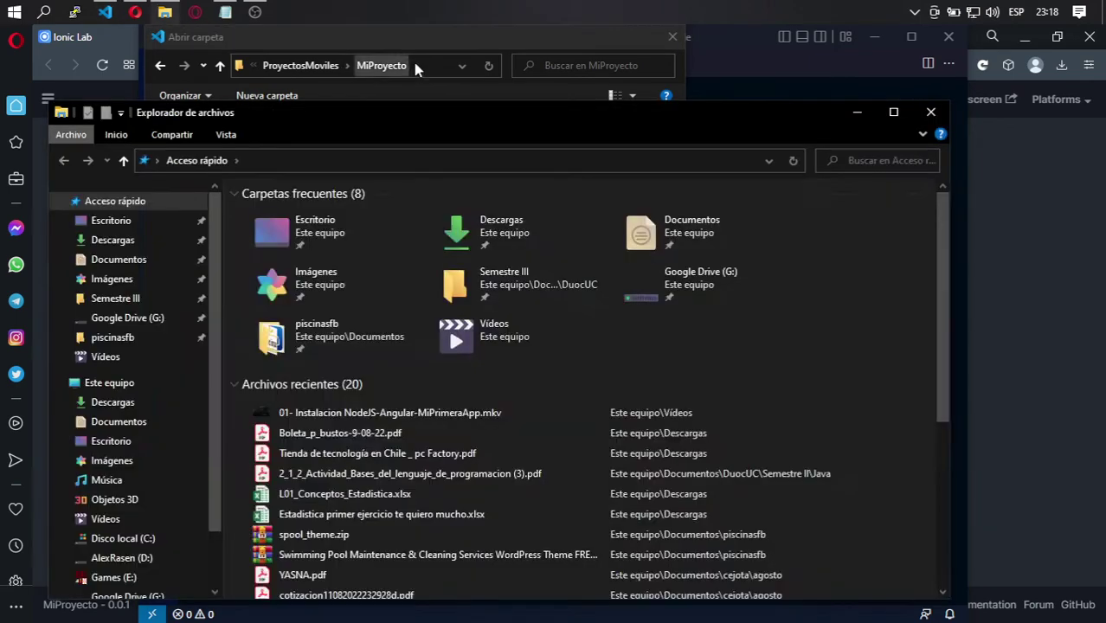
left_click(414, 68)
key("ctrl+c")
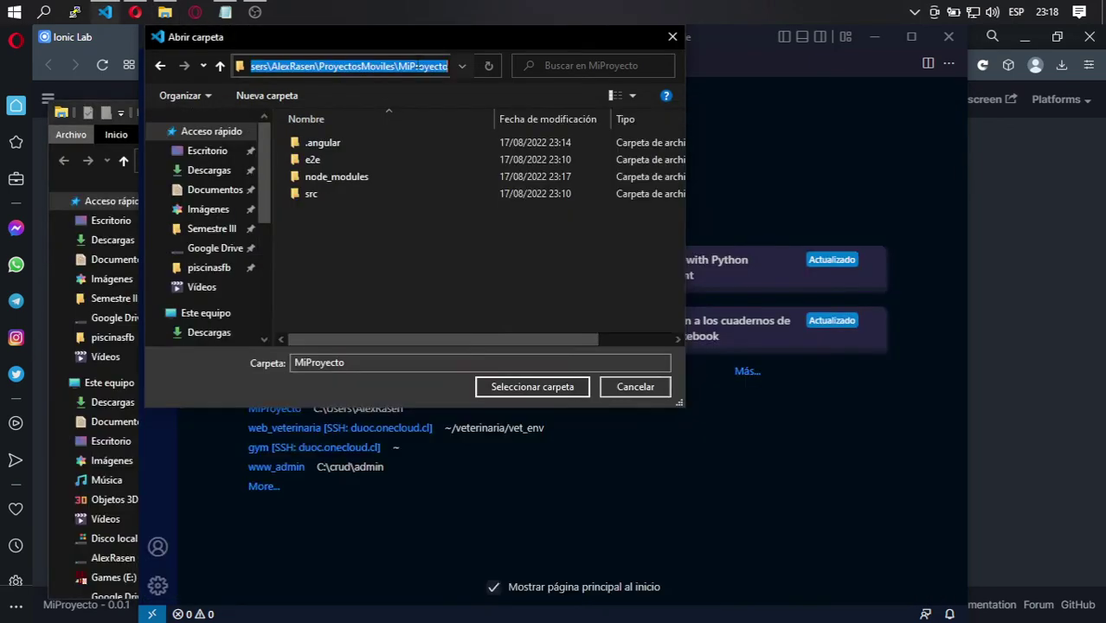
left_click(138, 101)
left_click(346, 161)
key("ctrl+v")
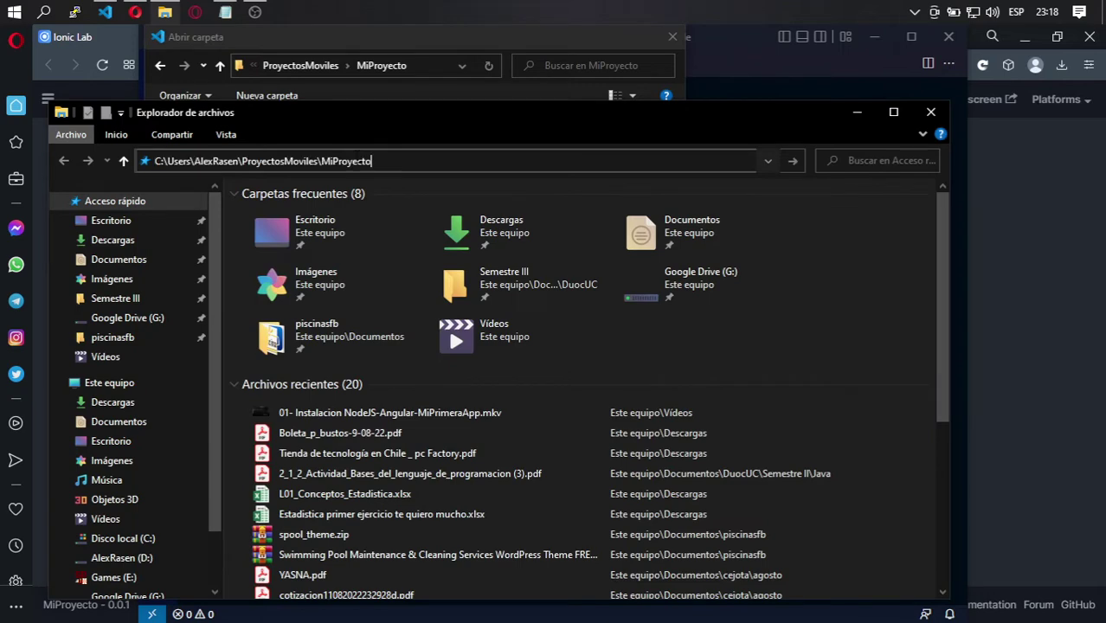
key("Return")
left_click_drag(424, 109, 506, 42)
left_click_drag(523, 457, 398, 130)
left_click(466, 441)
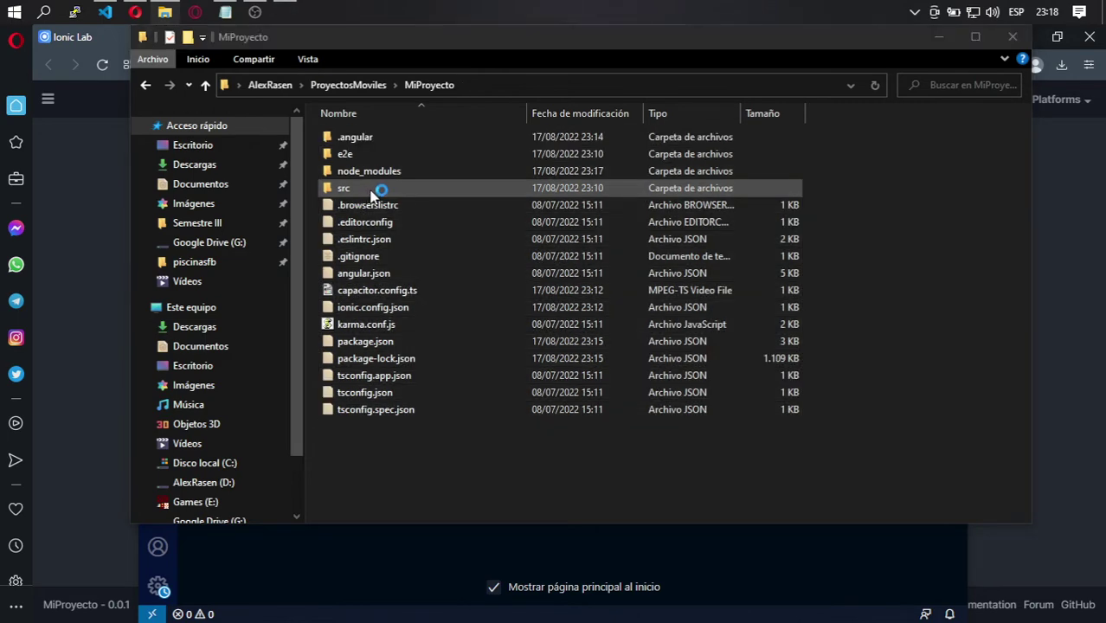
Step: Look through the project's node_modules and .angular folders and return to the MiProyecto folder
double_click(387, 170)
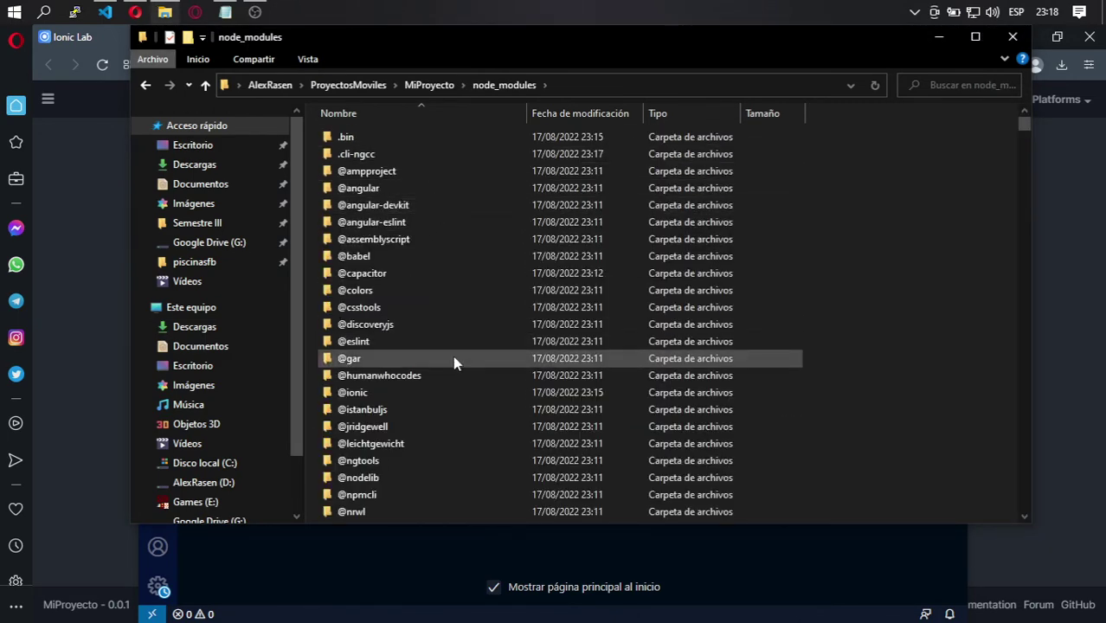
scroll(435, 360, "down", 5)
scroll(436, 359, "down", 20)
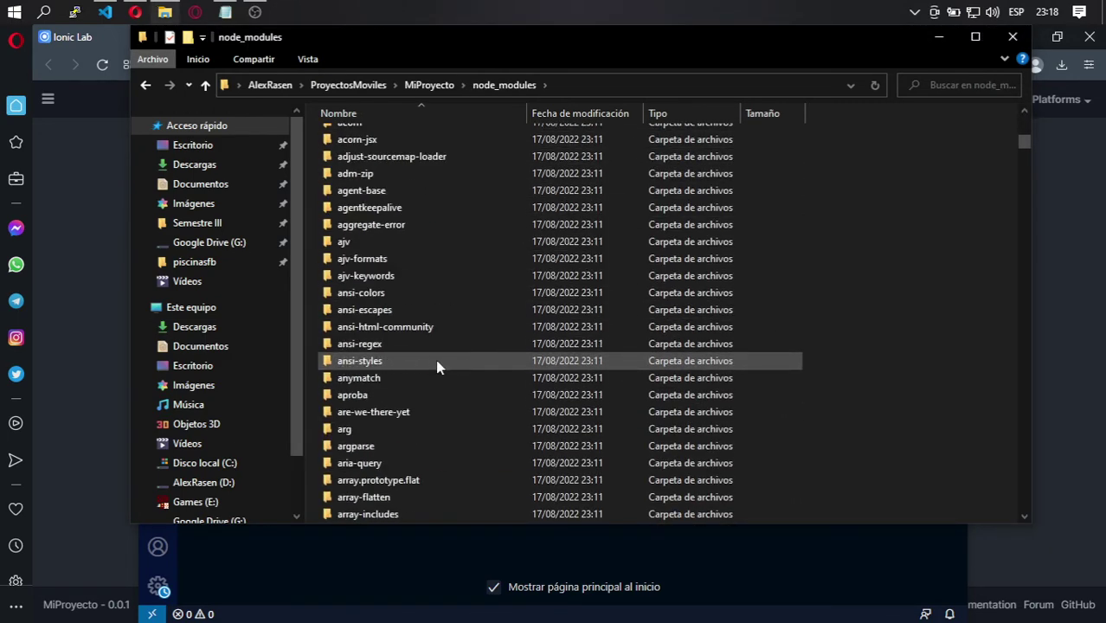
left_click_drag(1017, 170, 1007, 120)
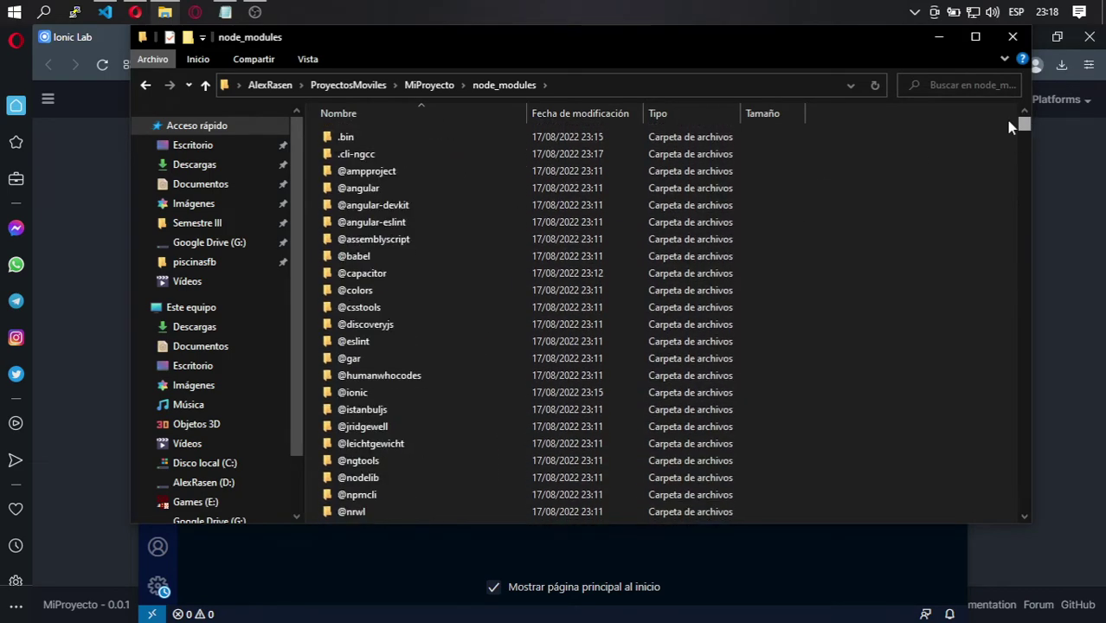
left_click(437, 85)
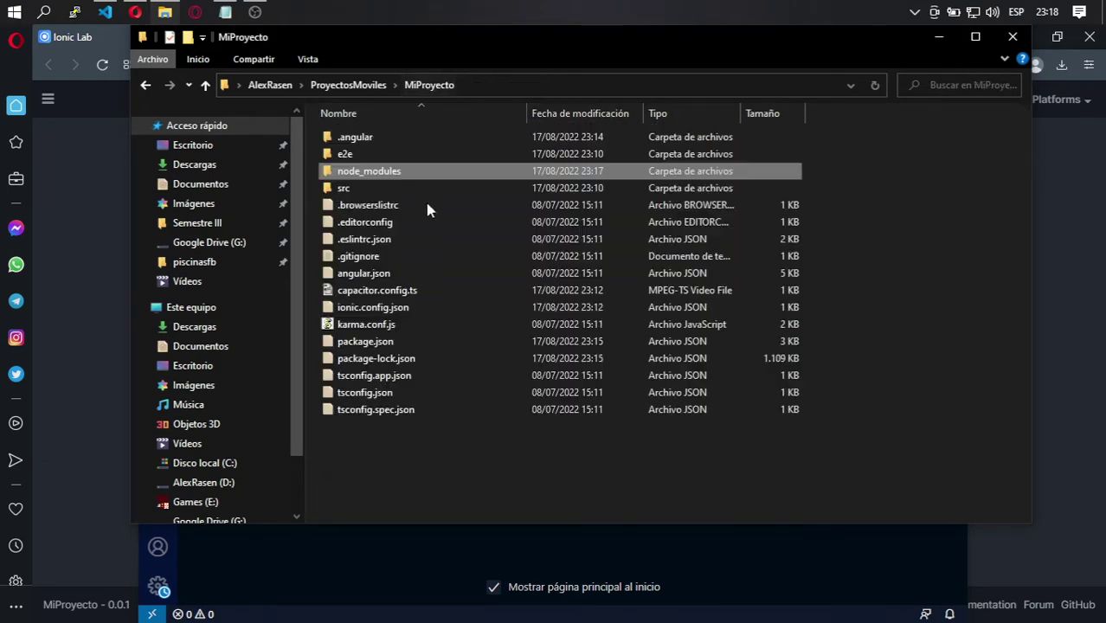
double_click(381, 140)
left_click(429, 85)
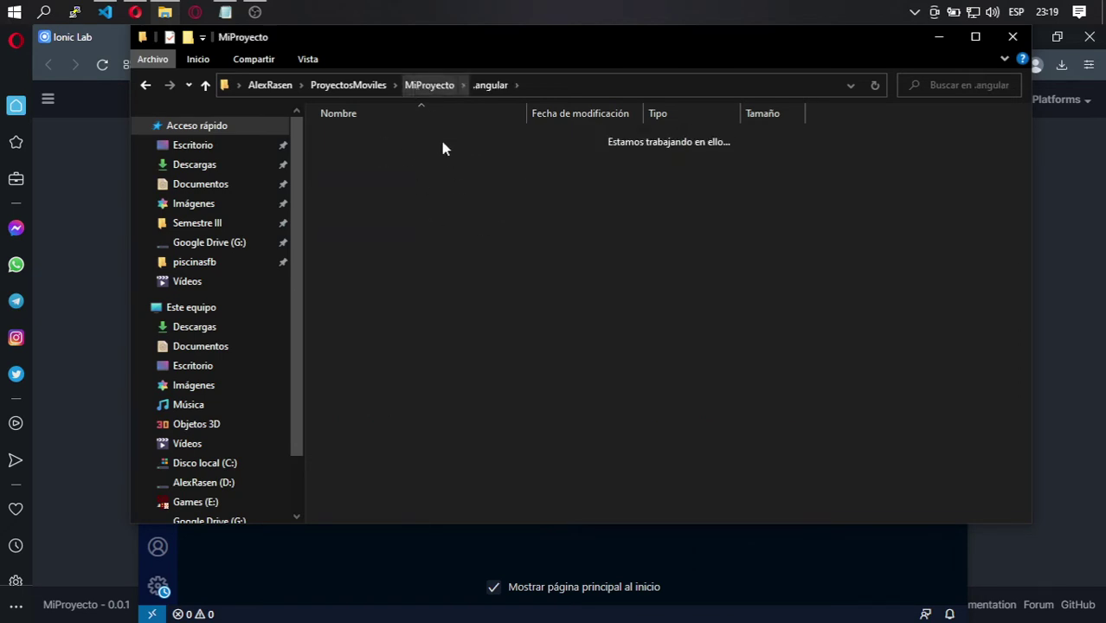
Step: Examine the folders and files inside the project's src folder and return to MiProyecto
left_click(388, 191)
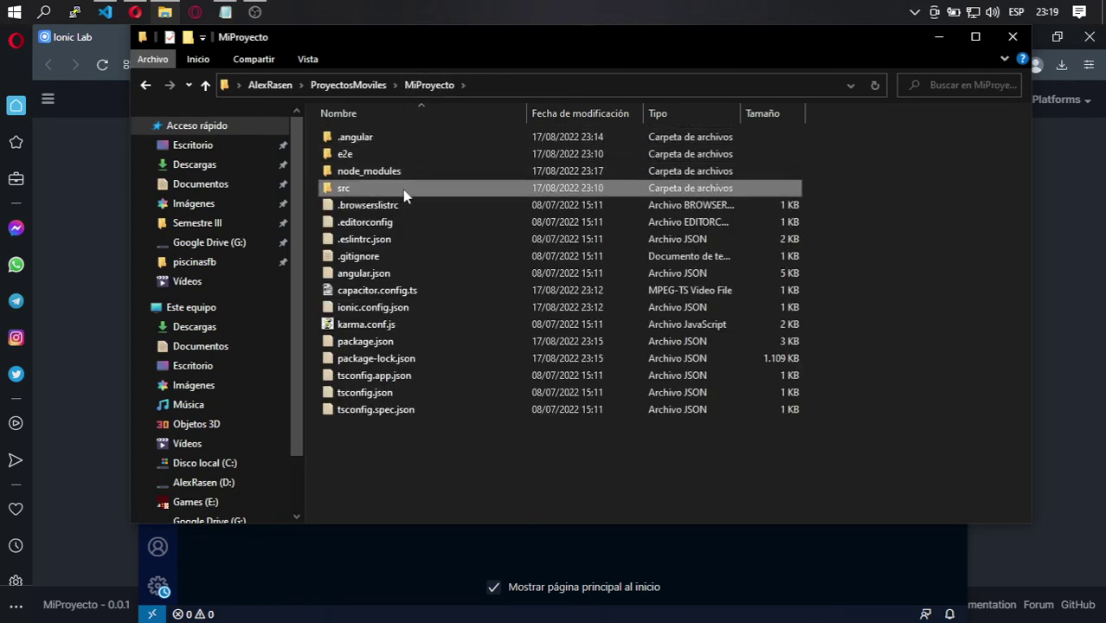
double_click(406, 191)
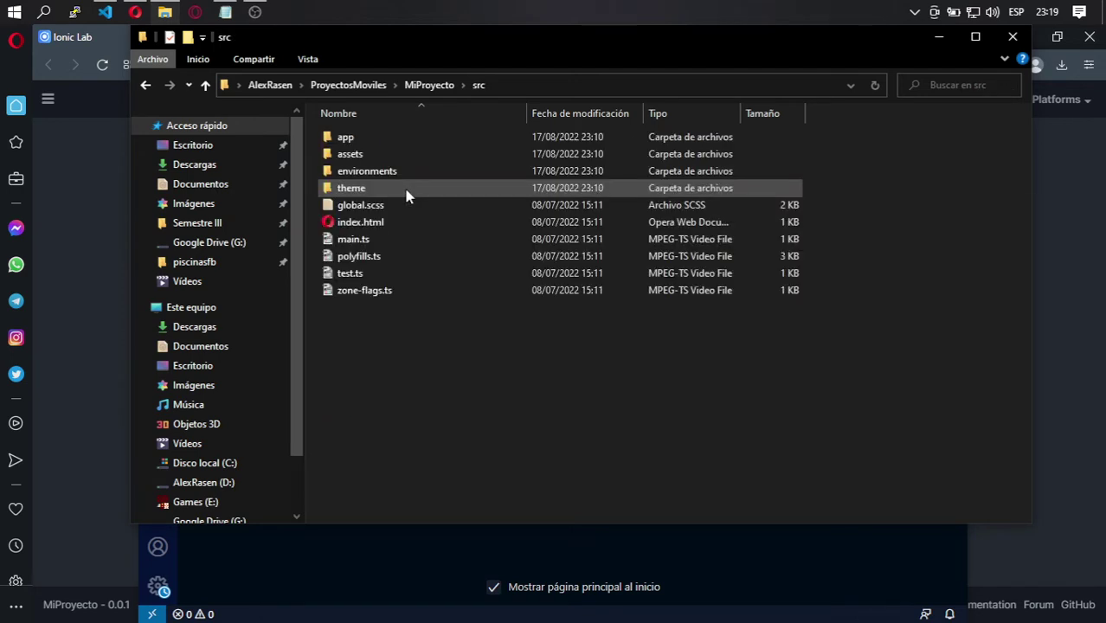
left_click_drag(480, 370, 377, 143)
left_click(394, 172)
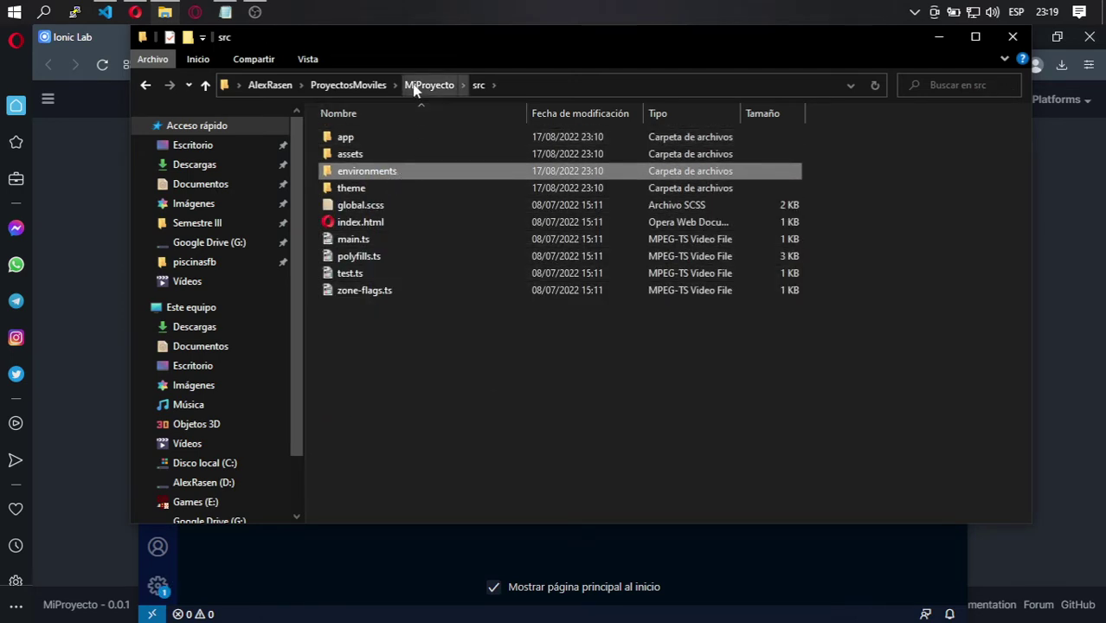
left_click(423, 87)
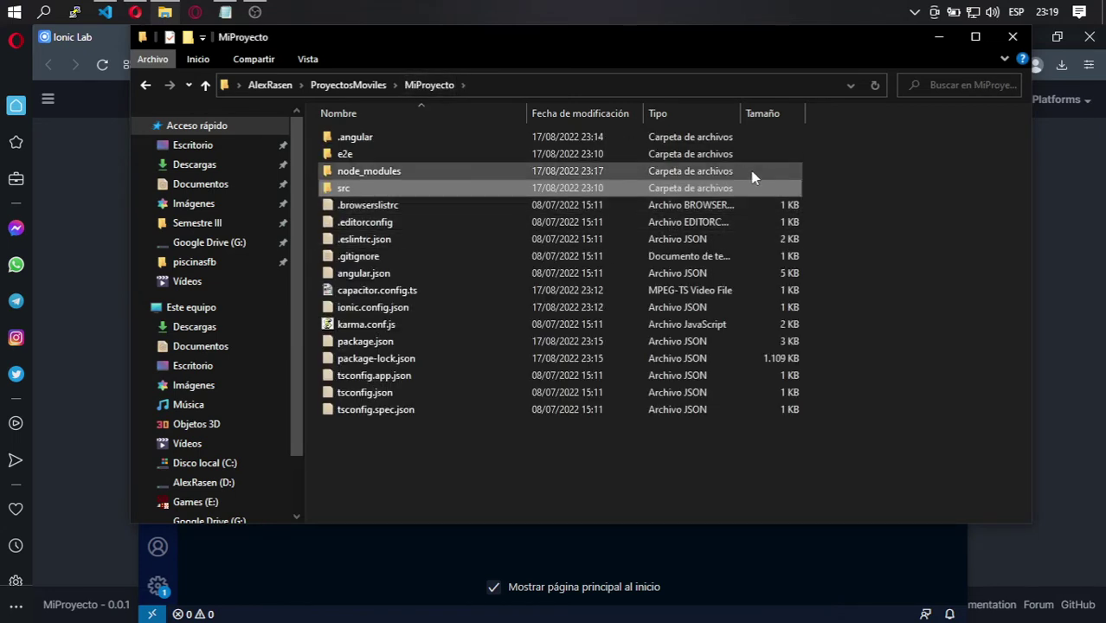
left_click(910, 398)
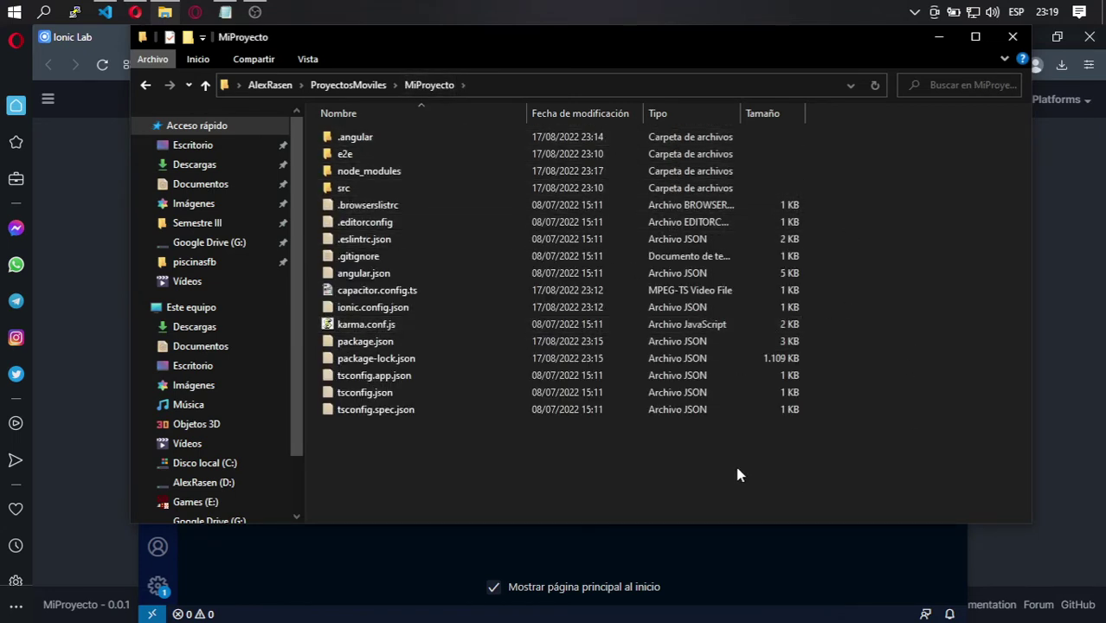
left_click(382, 189)
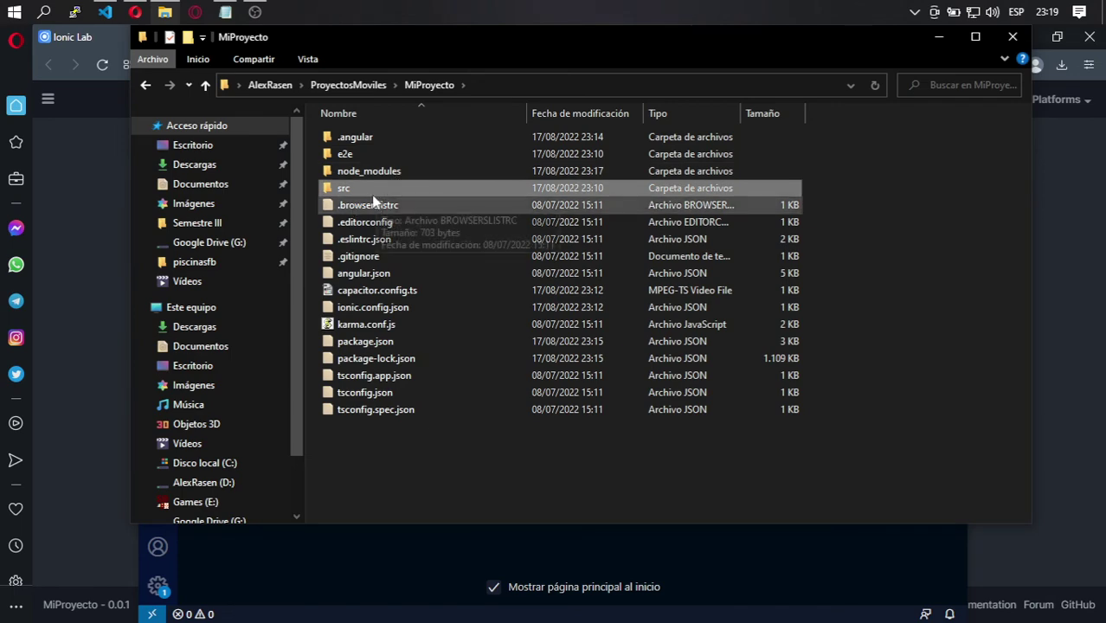
right_click(373, 188)
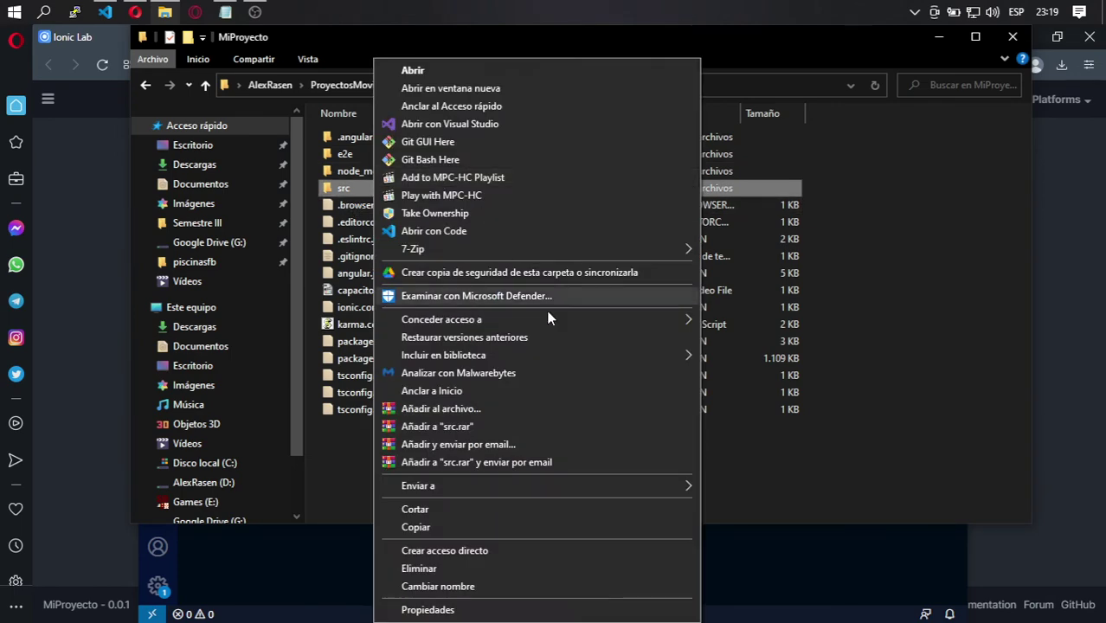
left_click(569, 413)
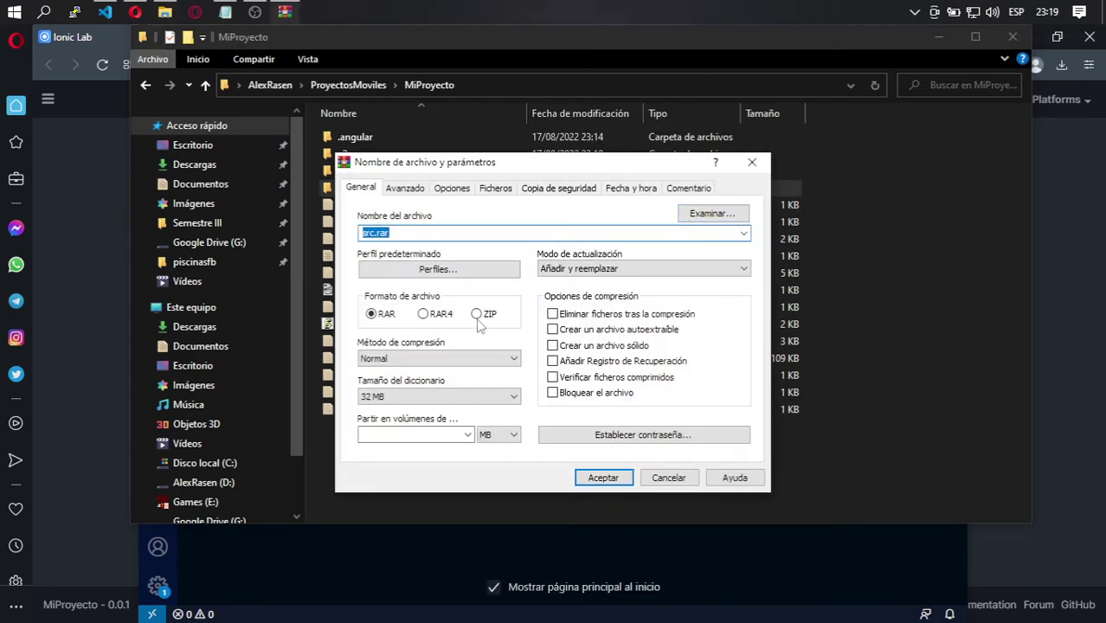
left_click(477, 314)
key("Return")
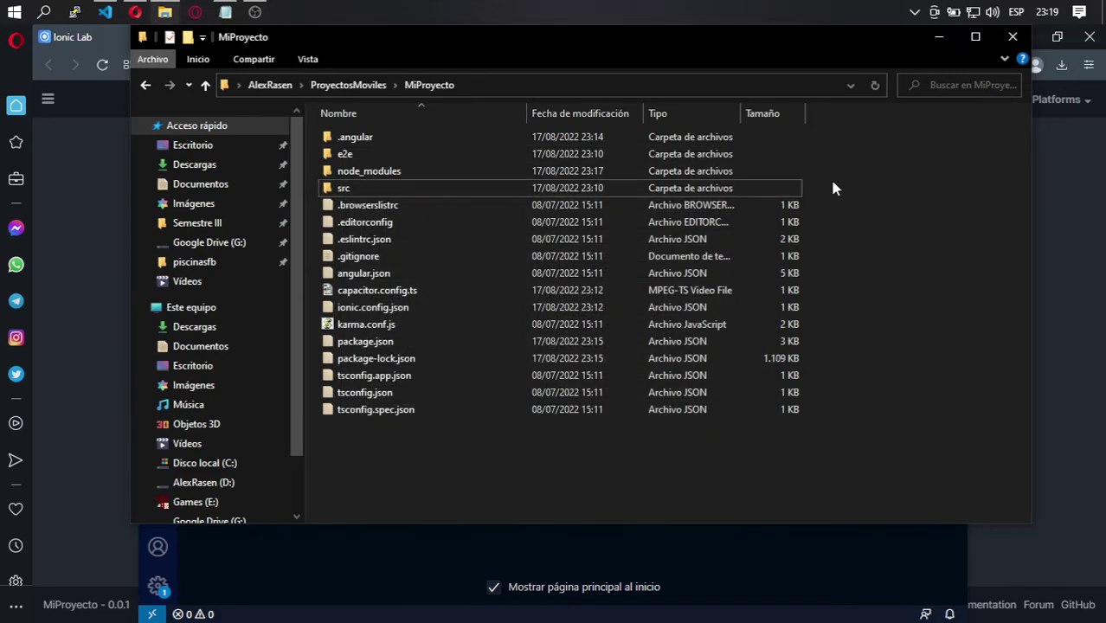
Step: Check the total size of the MiProyecto folder in its properties and close them
right_click(430, 459)
left_click(472, 440)
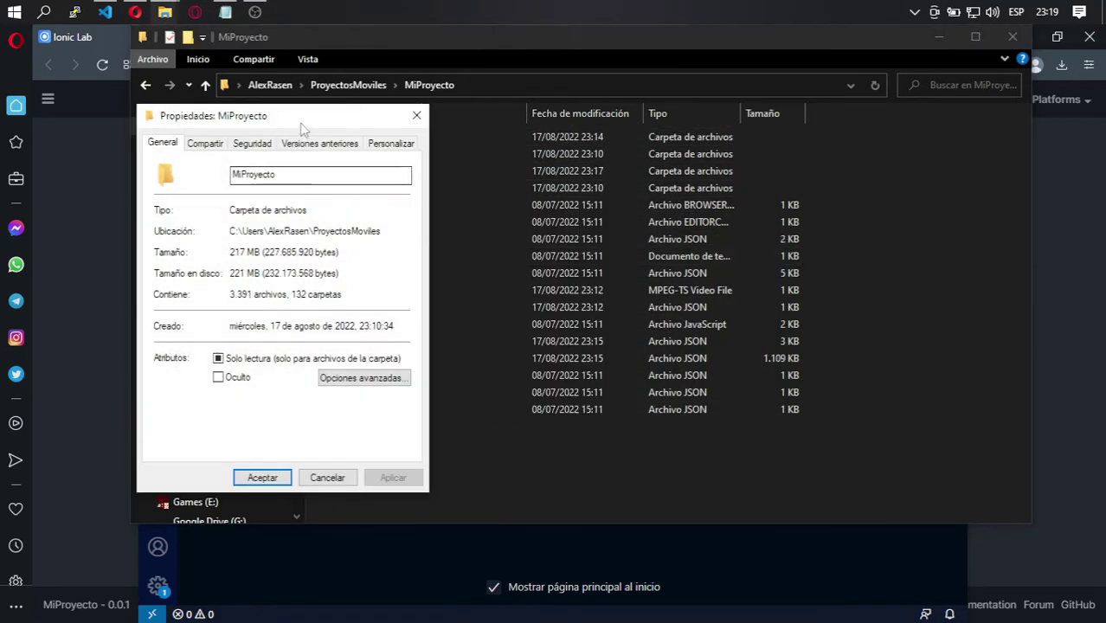
left_click_drag(303, 128, 409, 126)
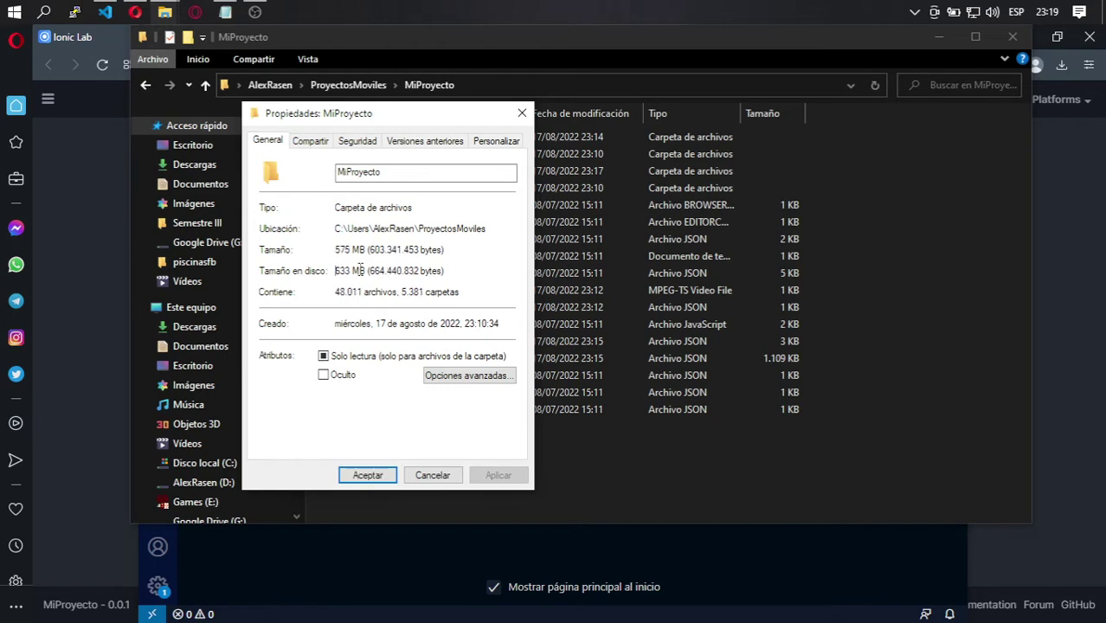
left_click_drag(360, 270, 341, 270)
left_click(353, 265)
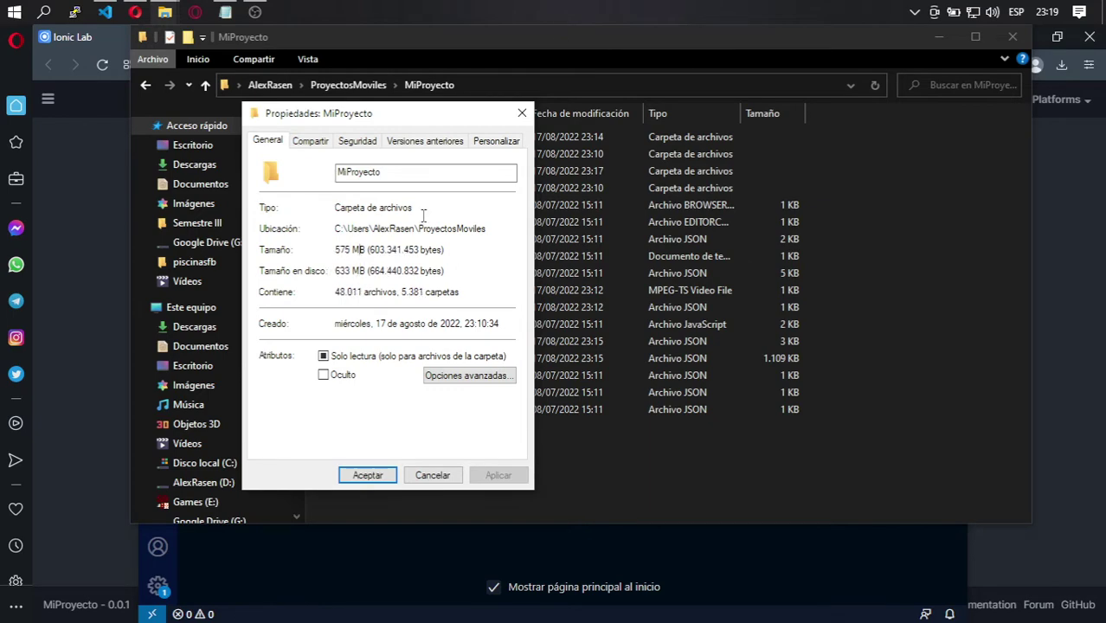
left_click(522, 113)
Step: Check the size on disk of the src folder in its properties and close them
left_click(356, 188)
right_click(377, 187)
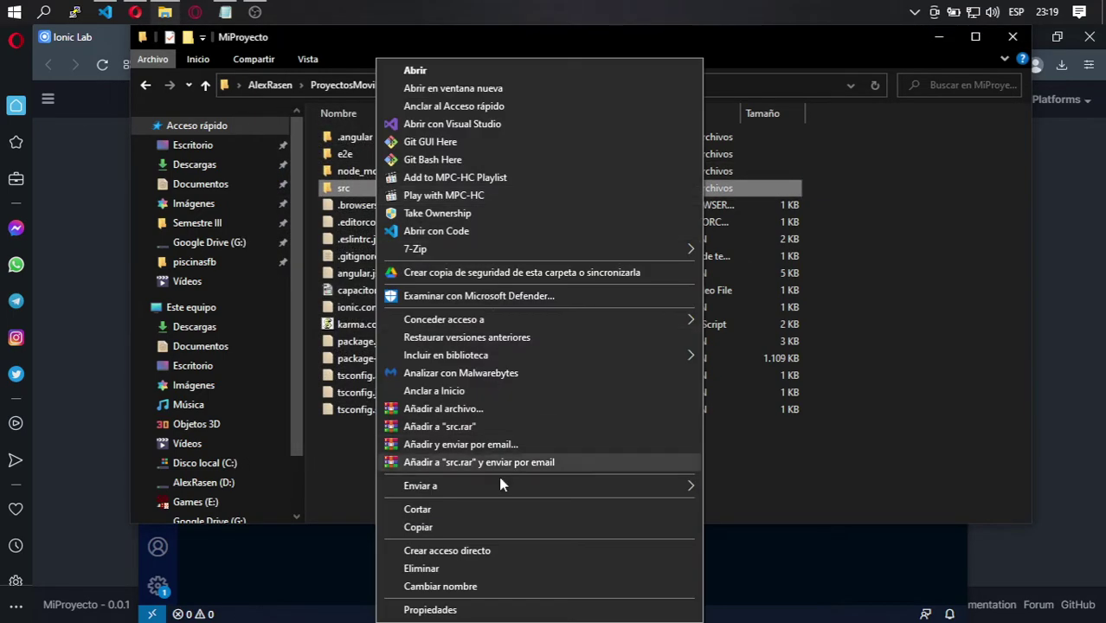
left_click(506, 609)
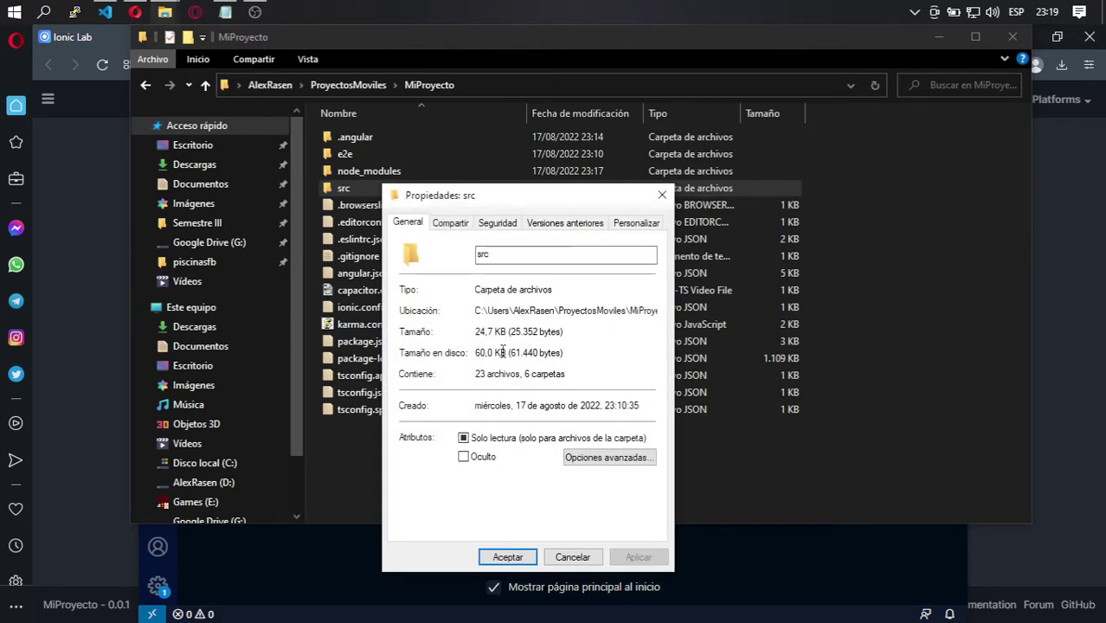
left_click_drag(503, 352, 459, 340)
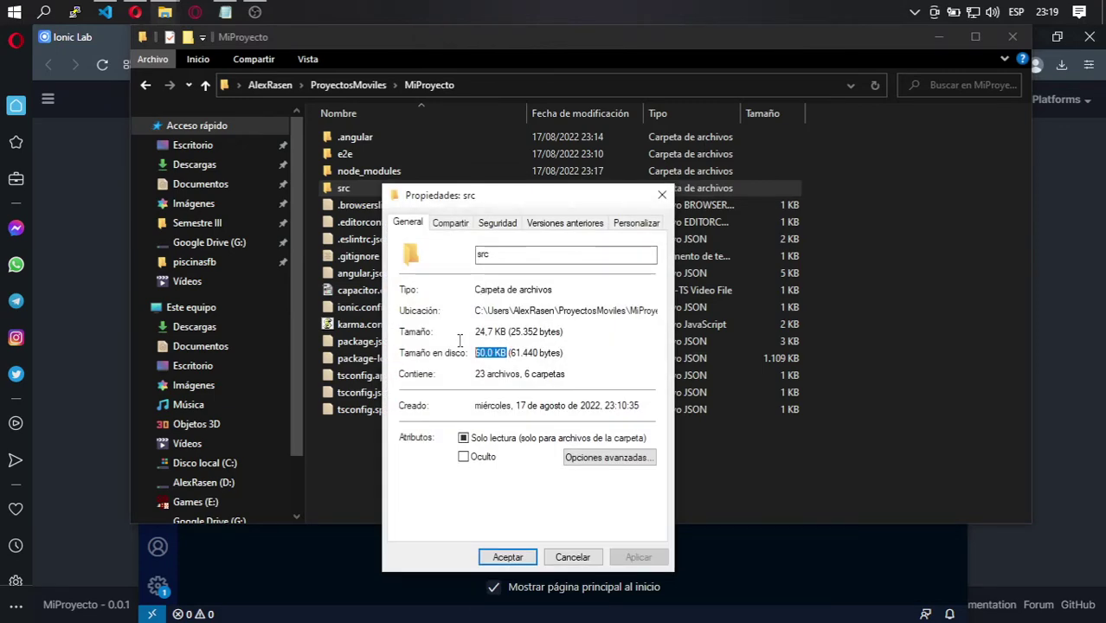
left_click(580, 558)
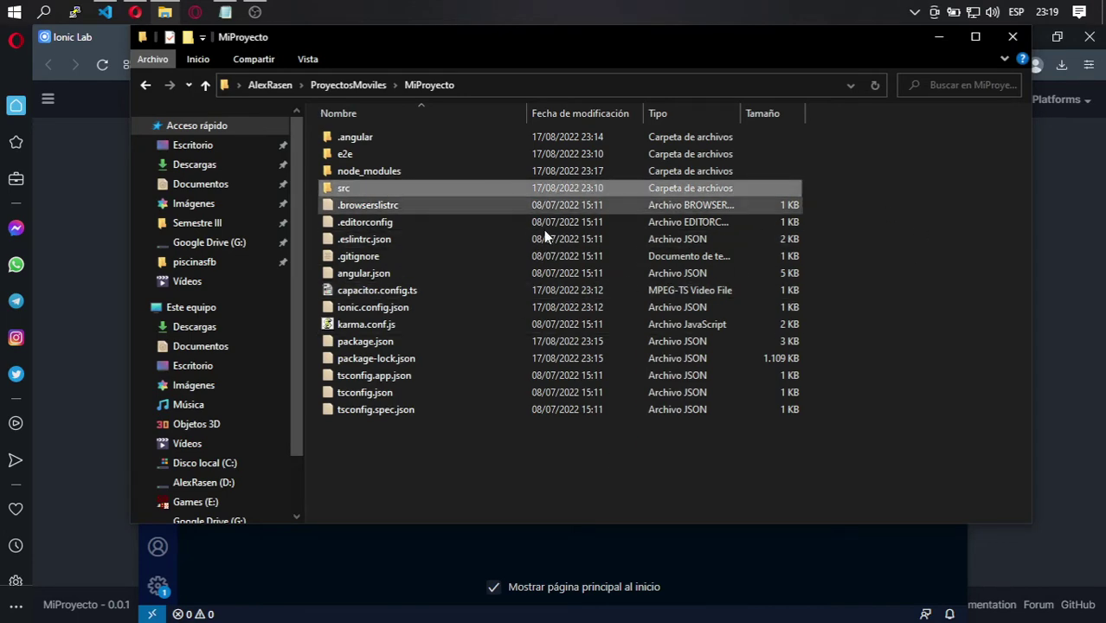
Step: Minimize File Explorer, return to Visual Studio Code and open the MiProyecto folder as the workspace
left_click_drag(575, 35, 575, 118)
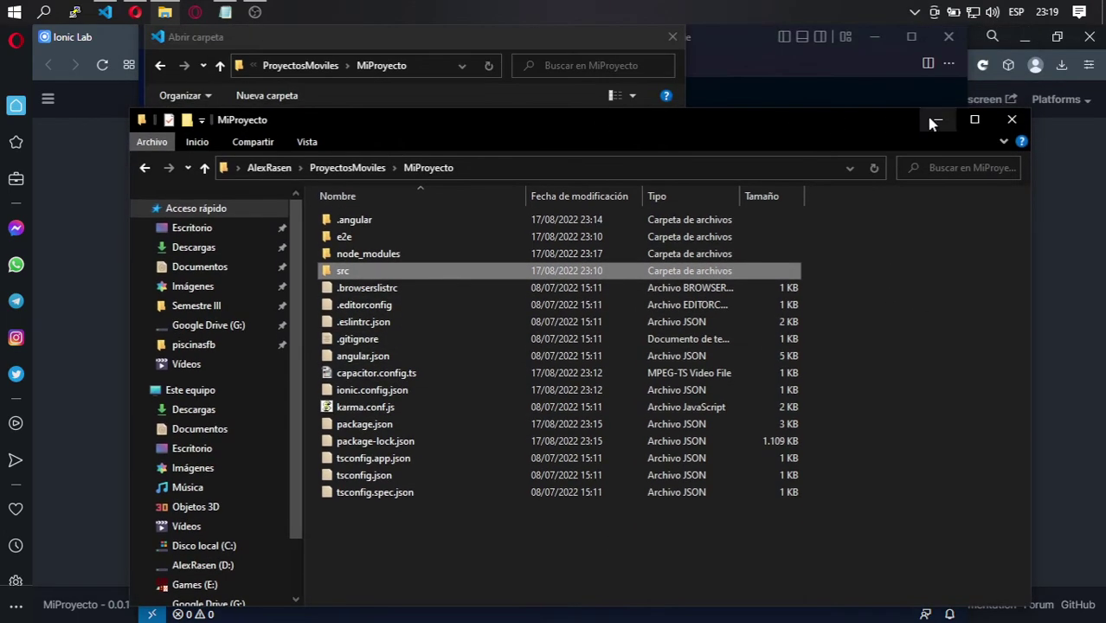
left_click(936, 120)
left_click_drag(405, 36, 511, 96)
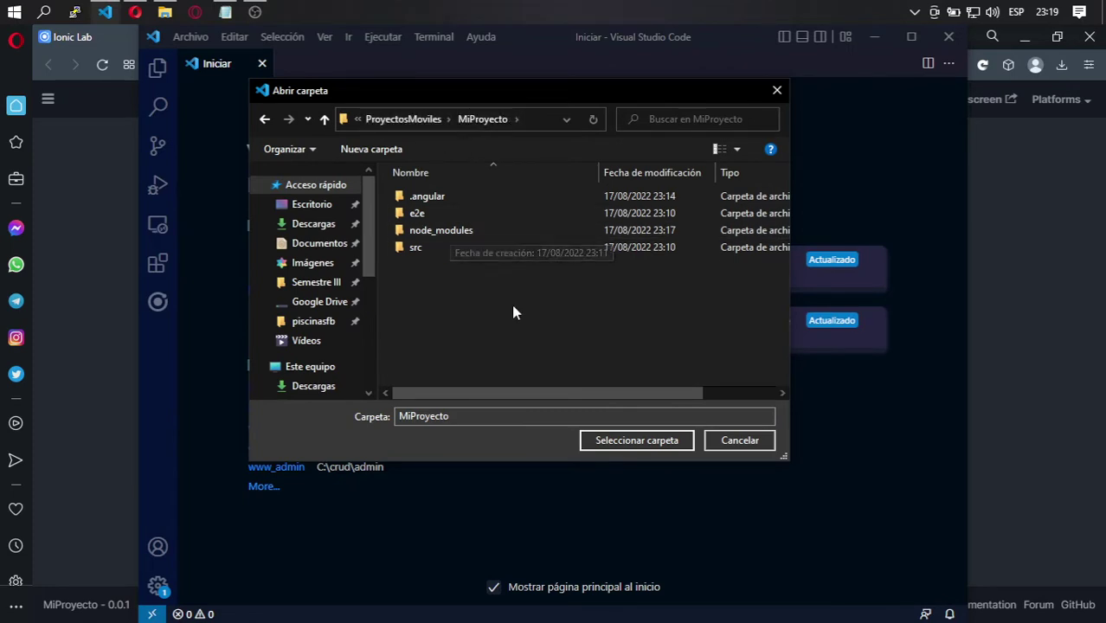
left_click(427, 196)
left_click(437, 211, "ctrl")
left_click(473, 299)
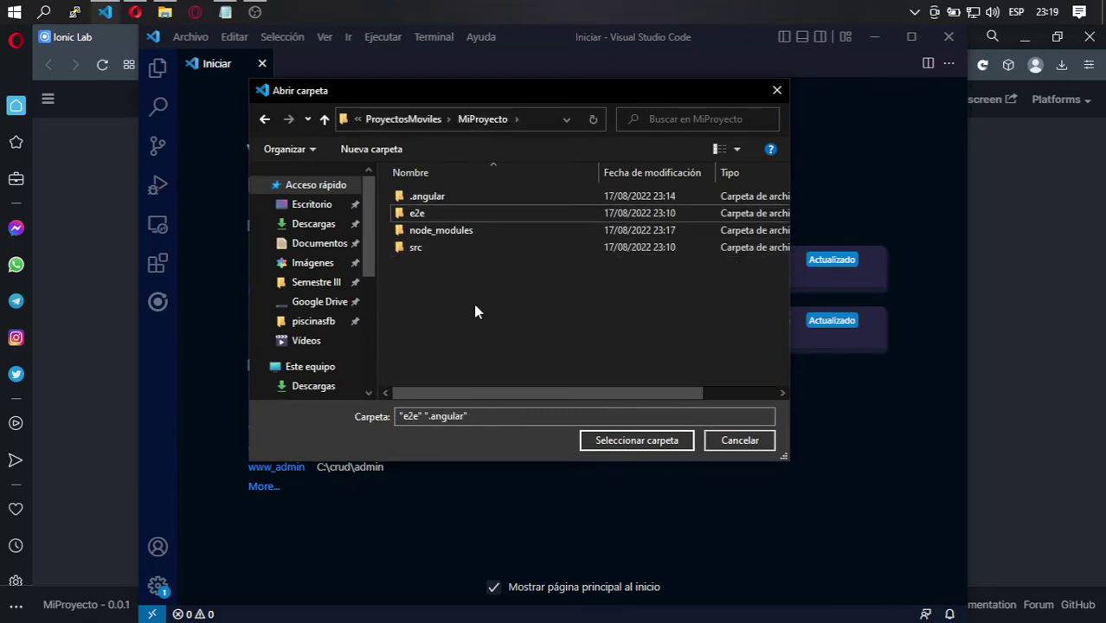
left_click(485, 123)
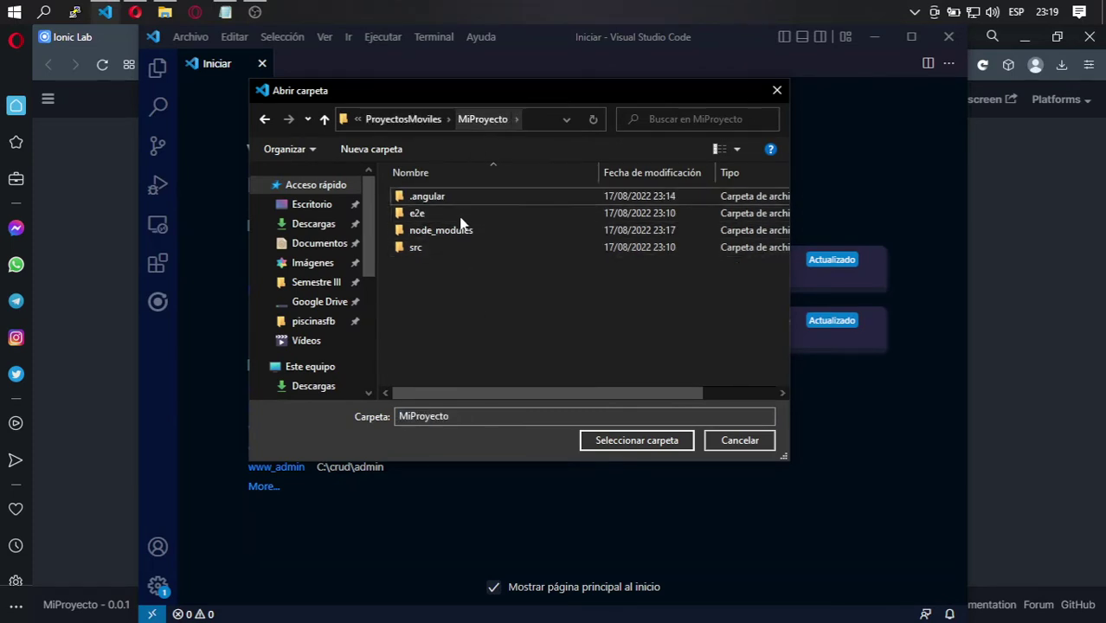
left_click(637, 442)
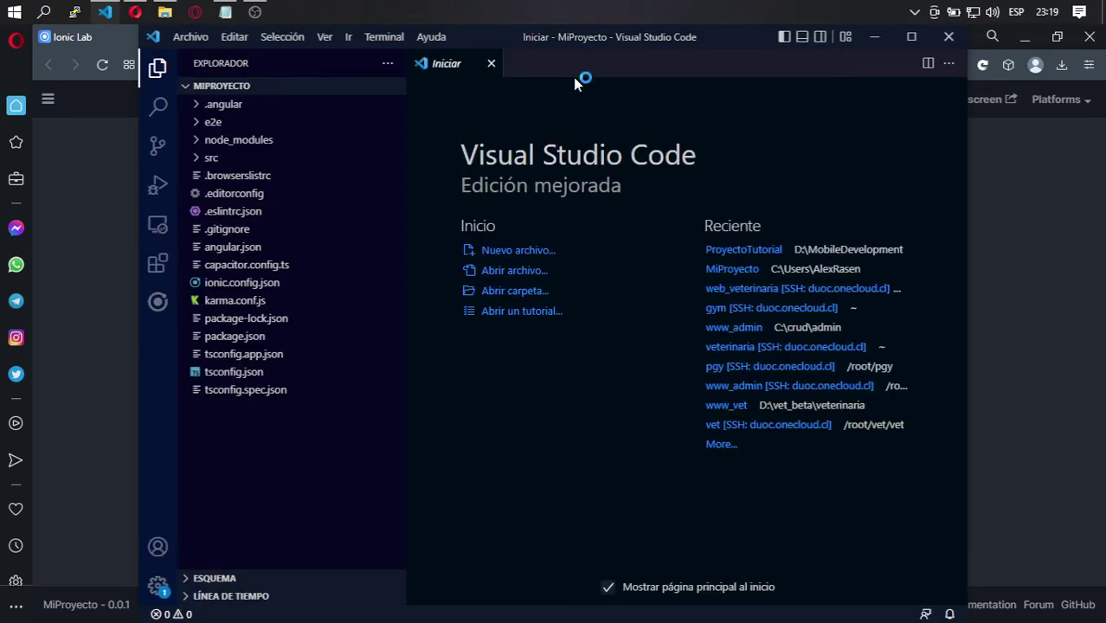
Step: Maximize the editor window, narrow the file explorer sidebar and expand the src folder
double_click(731, 44)
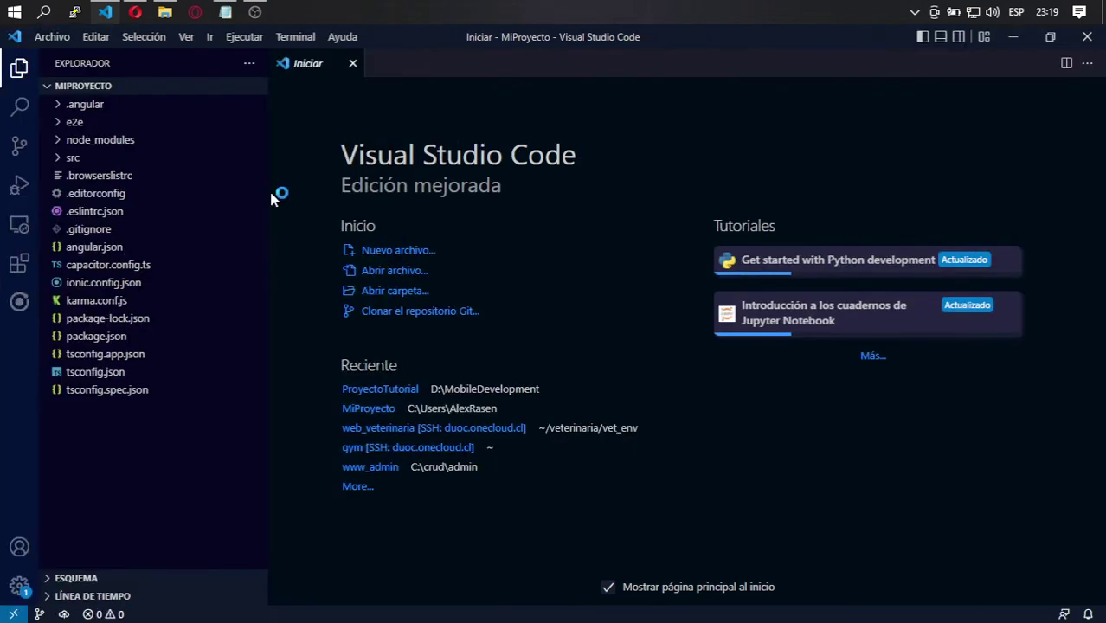
left_click_drag(269, 189, 226, 189)
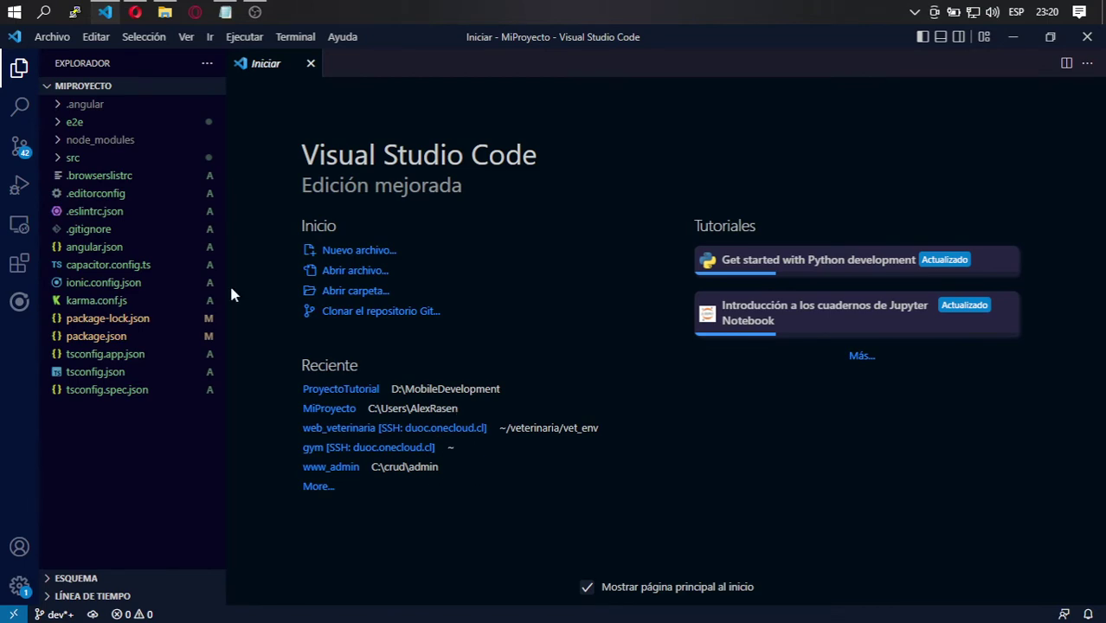
left_click(66, 158)
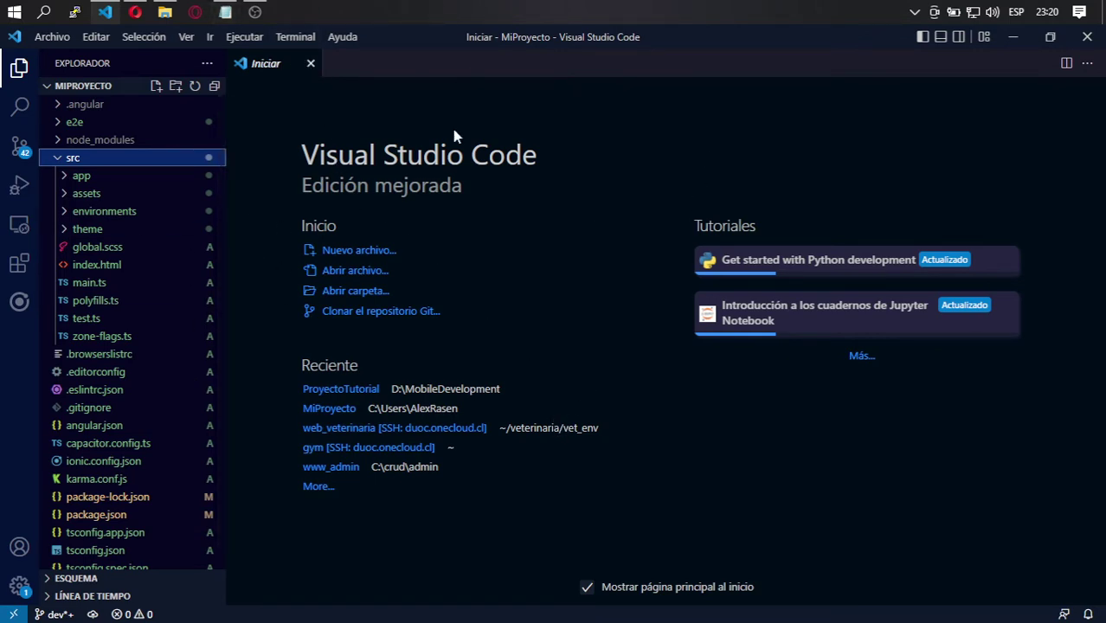
Step: Open a new integrated terminal in the MiProyecto folder and try to run ionic serve --lab
left_click(294, 38)
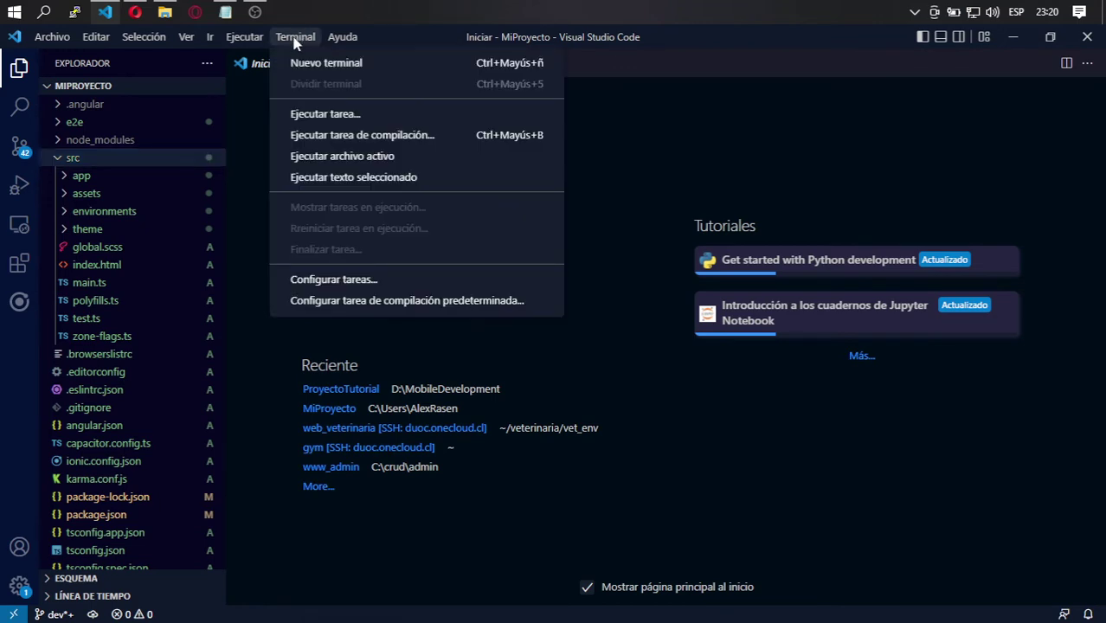
left_click(381, 70)
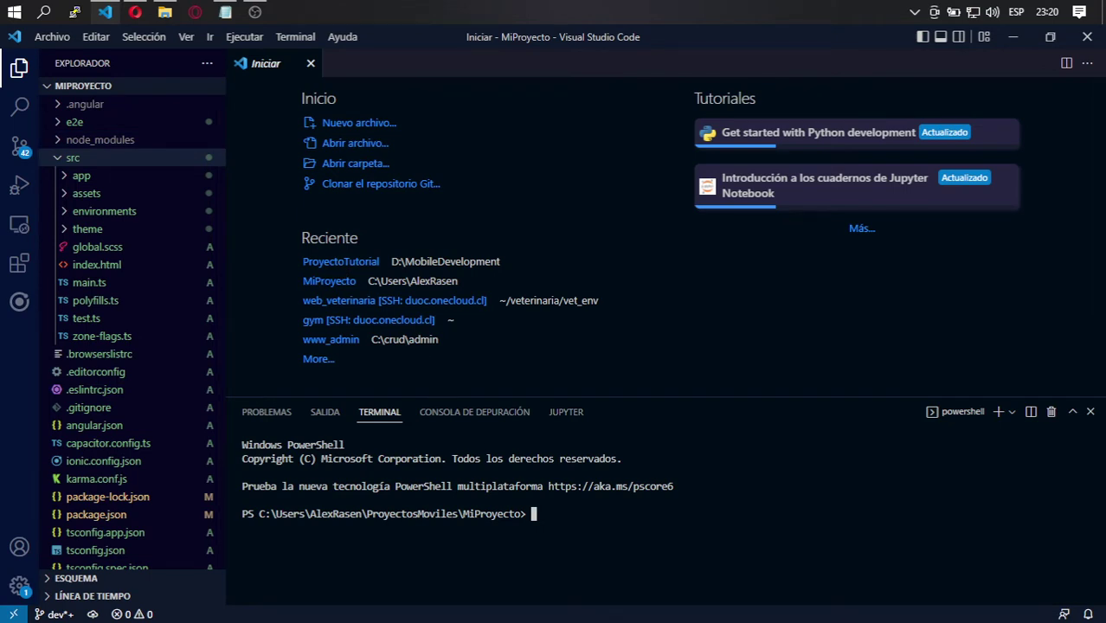
type("ionic serve --lab")
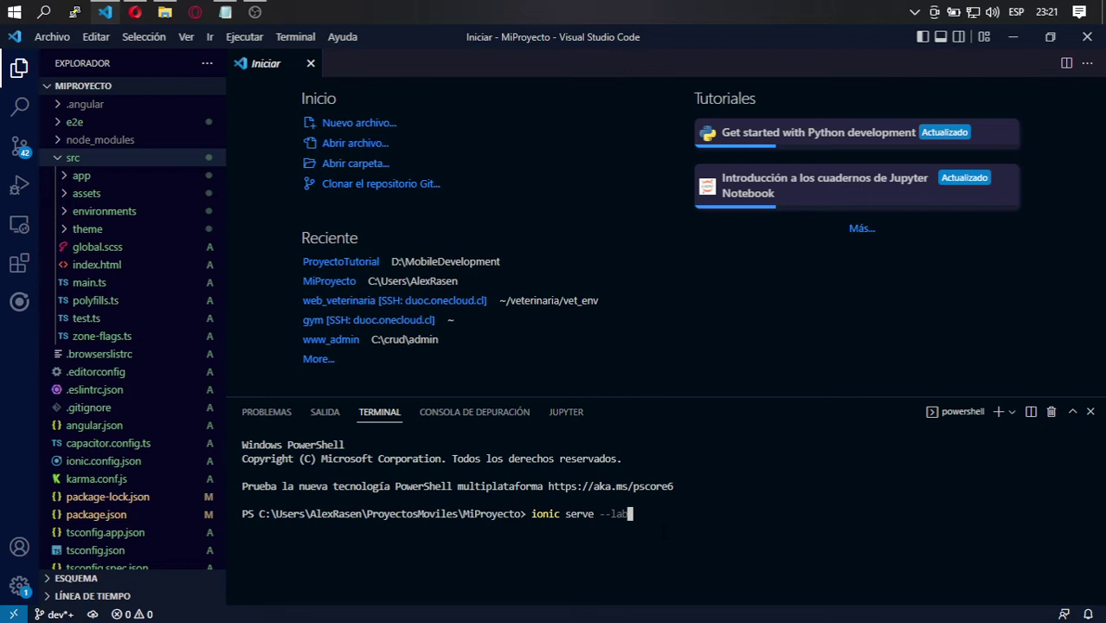
key("Return")
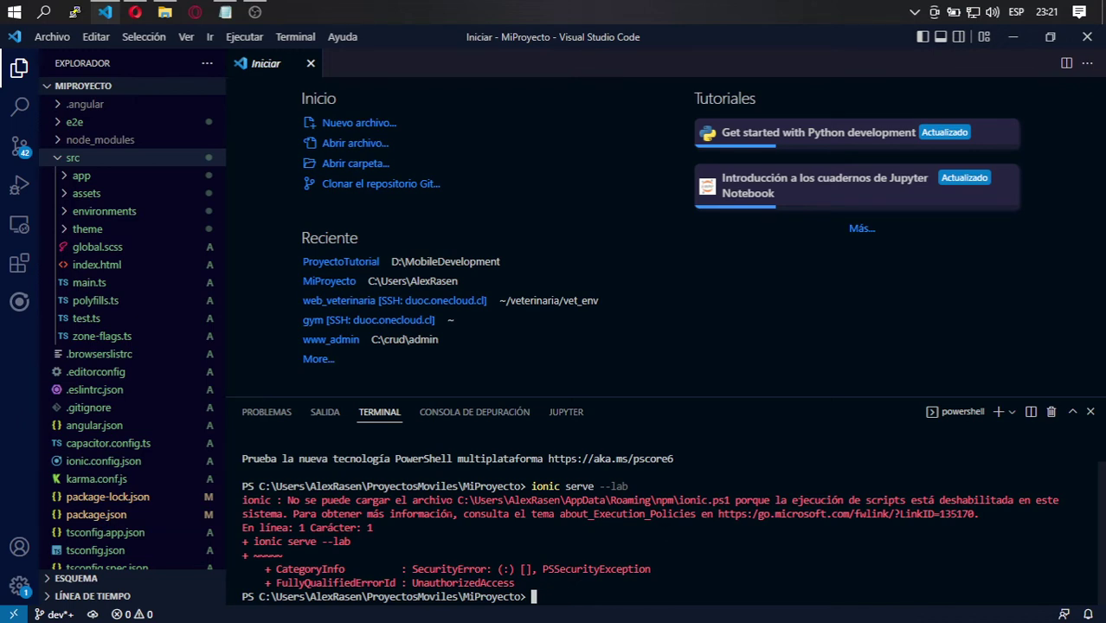
left_click_drag(735, 500, 285, 514)
key("ctrl+c")
Step: Search Windows for PowerShell, run it as administrator and place its window over the editor
key("super")
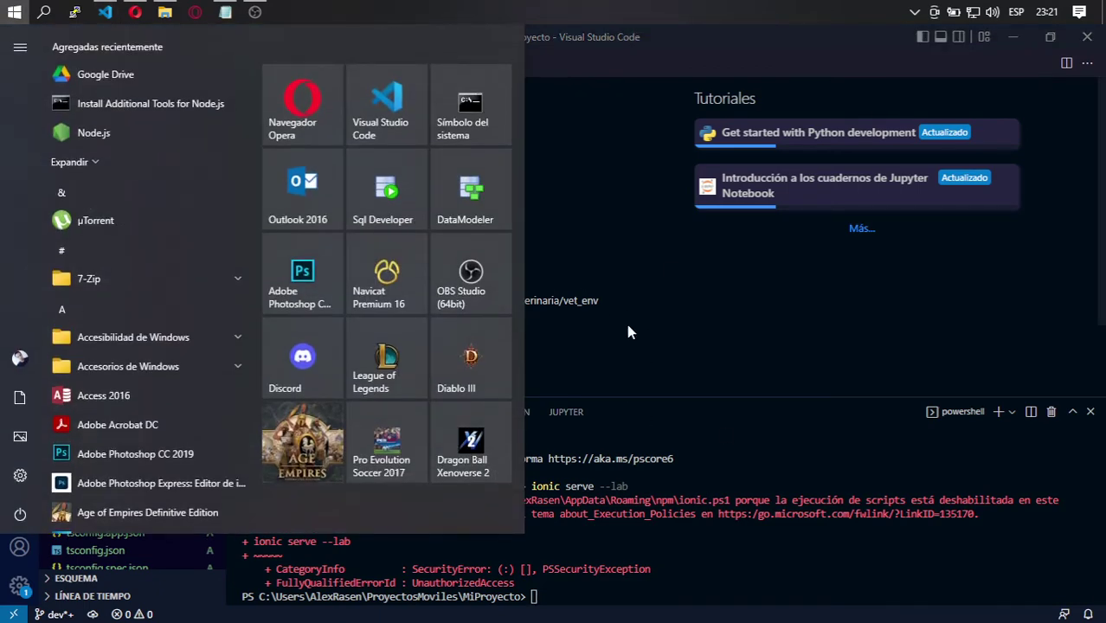
type("pwer")
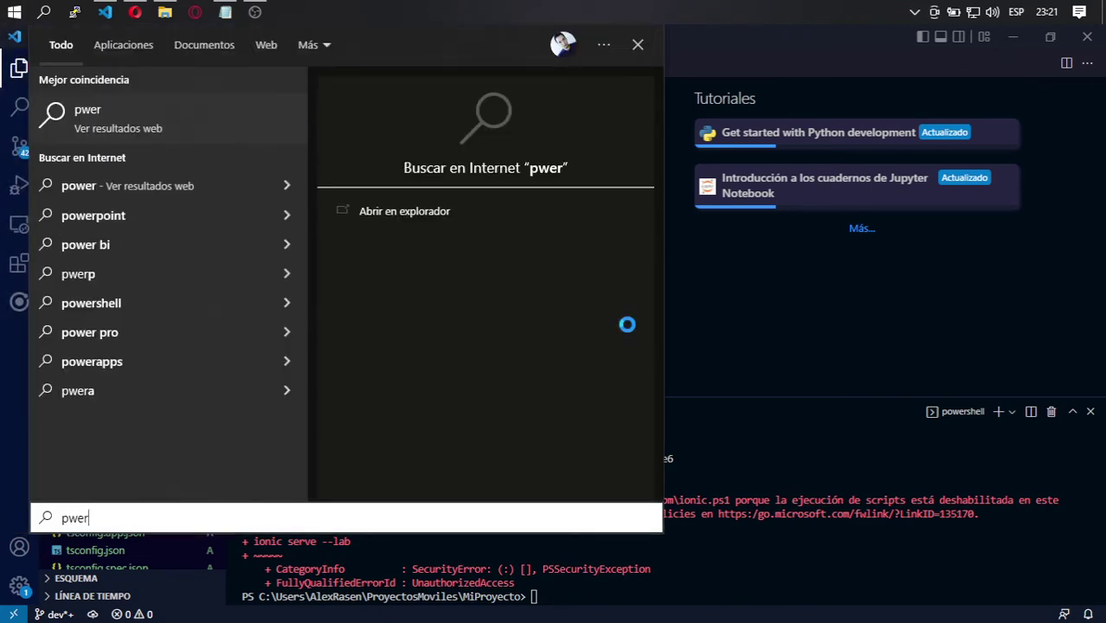
key("BackSpace")
key("BackSpace")
key("BackSpace")
key("BackSpace")
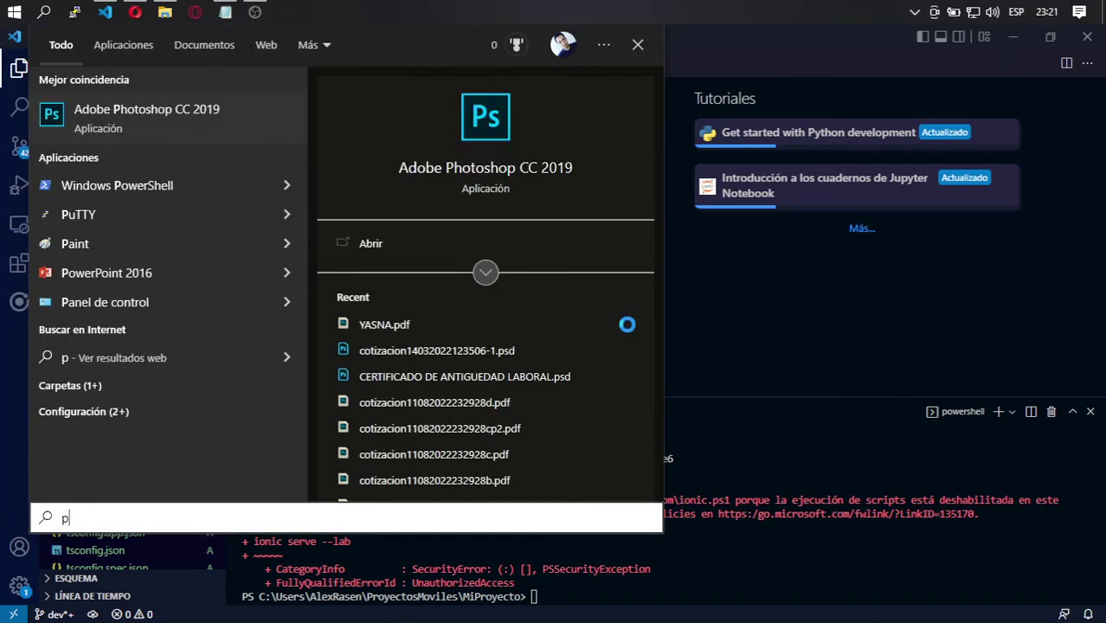
type("power")
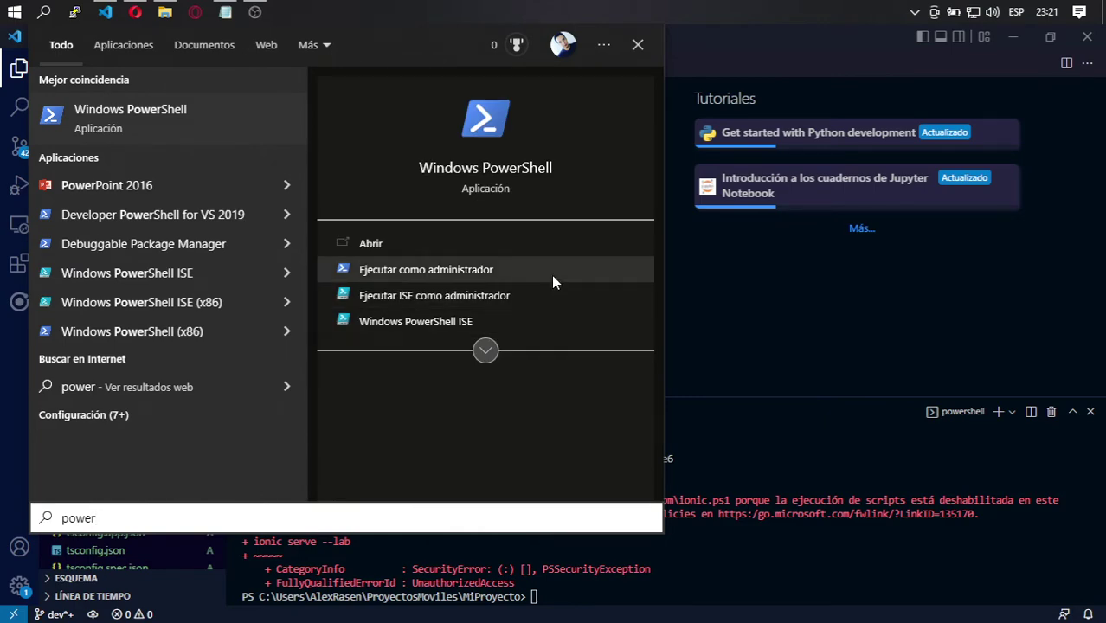
left_click(465, 271)
left_click_drag(338, 43, 251, 105)
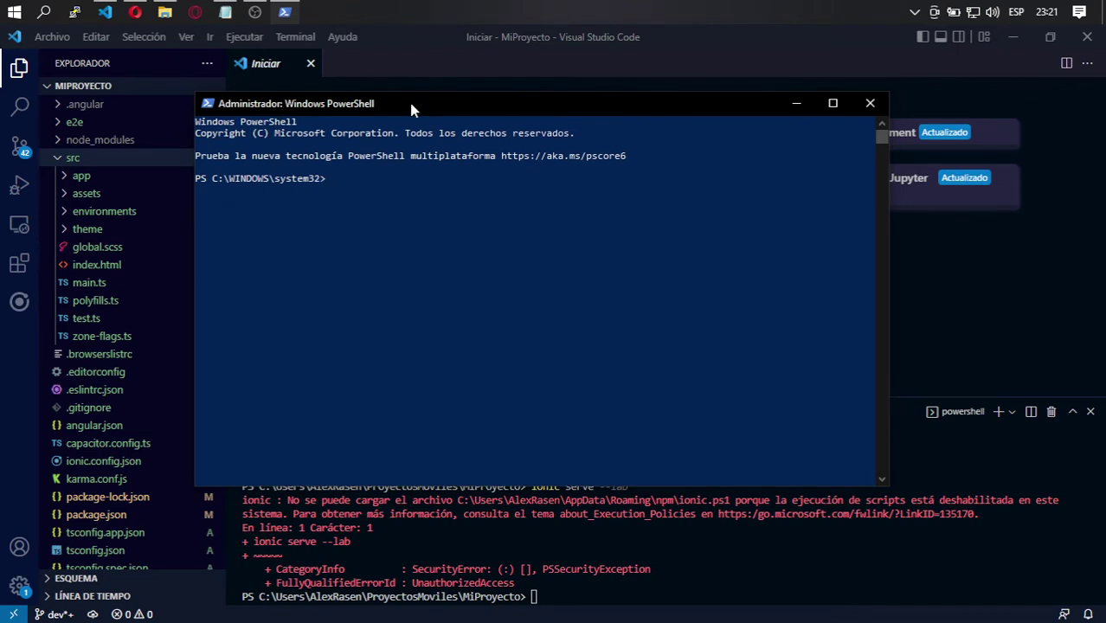
left_click_drag(413, 103, 411, 136)
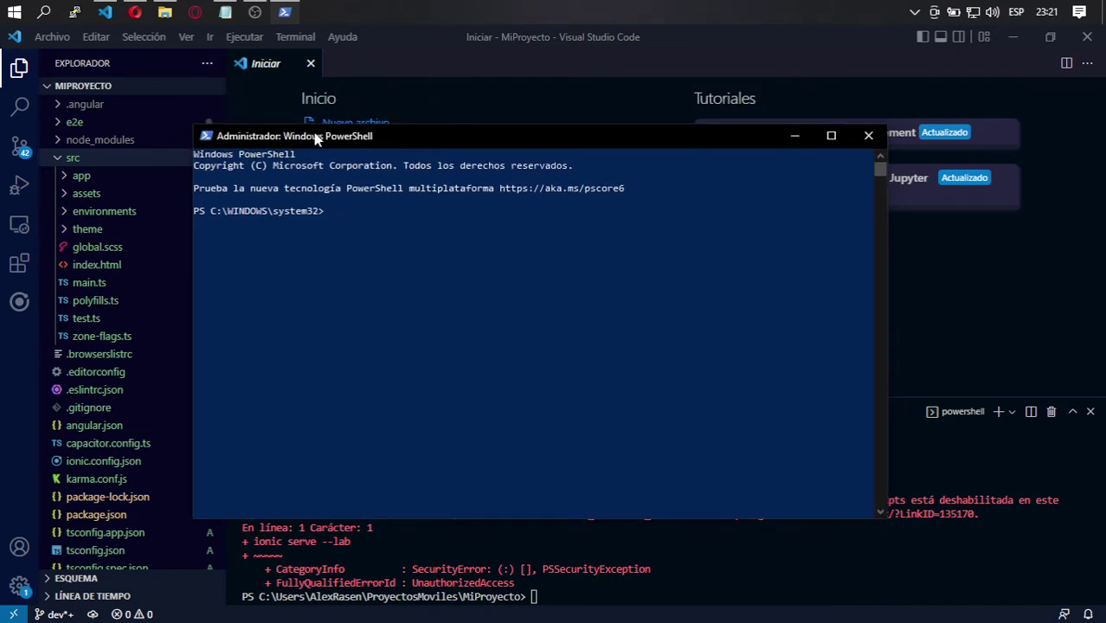
Step: List the execution policy of every scope with the Get-ExecutionPolicy -list command
left_click(400, 222)
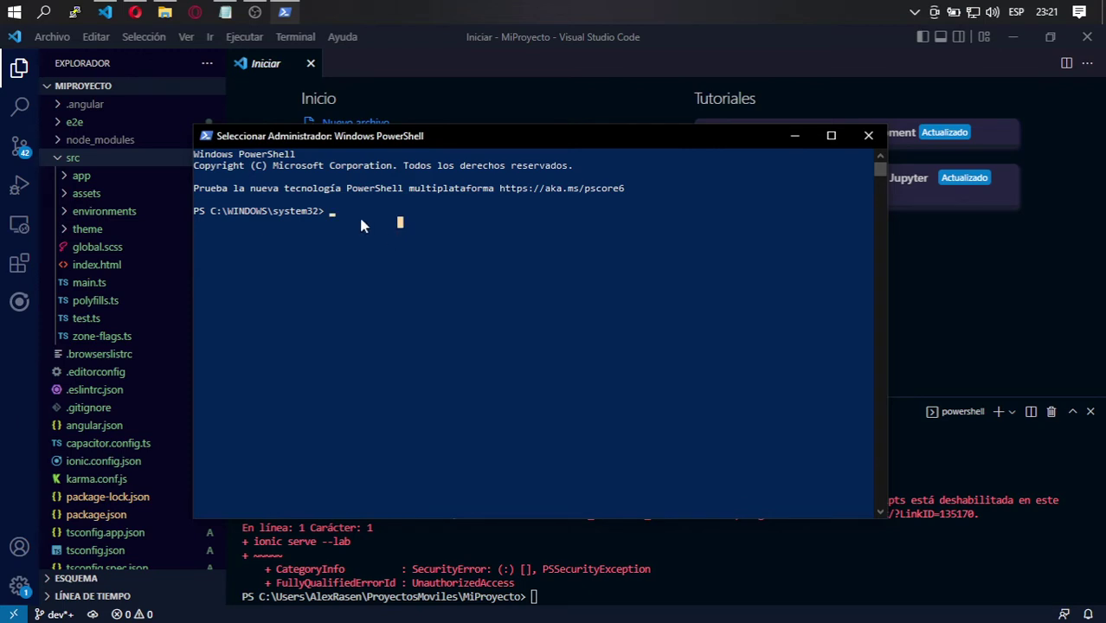
left_click(361, 223)
key("Escape")
type("Get")
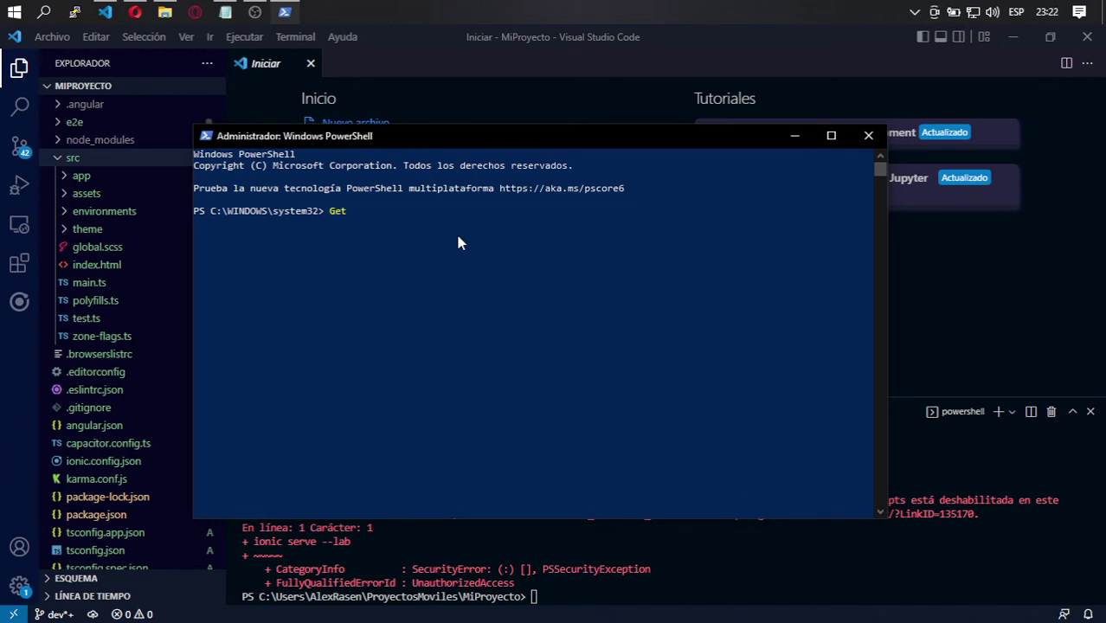
type("-ExecutioPolicy -list")
key("Return")
key("Up")
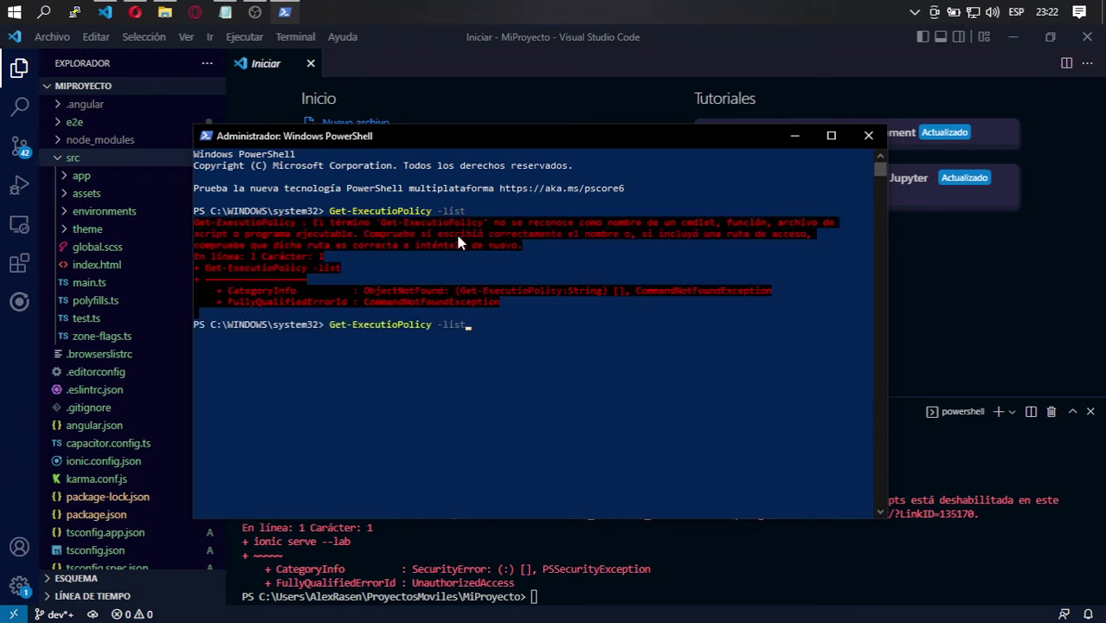
key("Left")
key("Left")
key("Left")
key("Left")
key("Left")
key("Left")
key("Left")
key("Left")
key("Left")
key("Left")
key("Left")
key("Left")
type("n")
key("End")
key("Return")
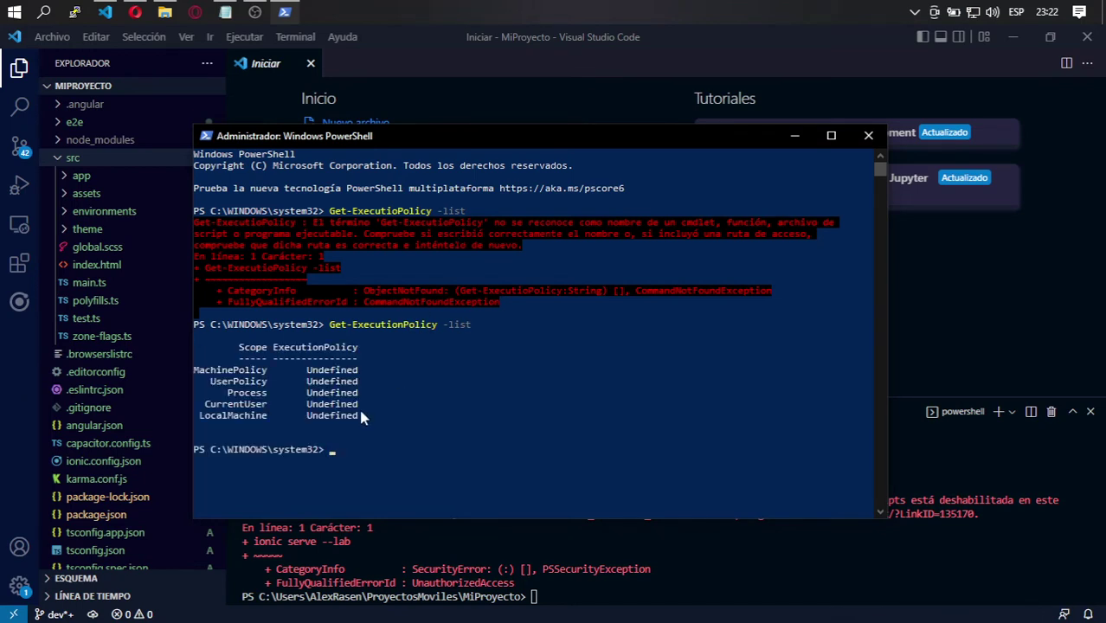
Step: Examine the LocalMachine scope and its policy value in the execution policy list
left_click_drag(198, 416, 361, 423)
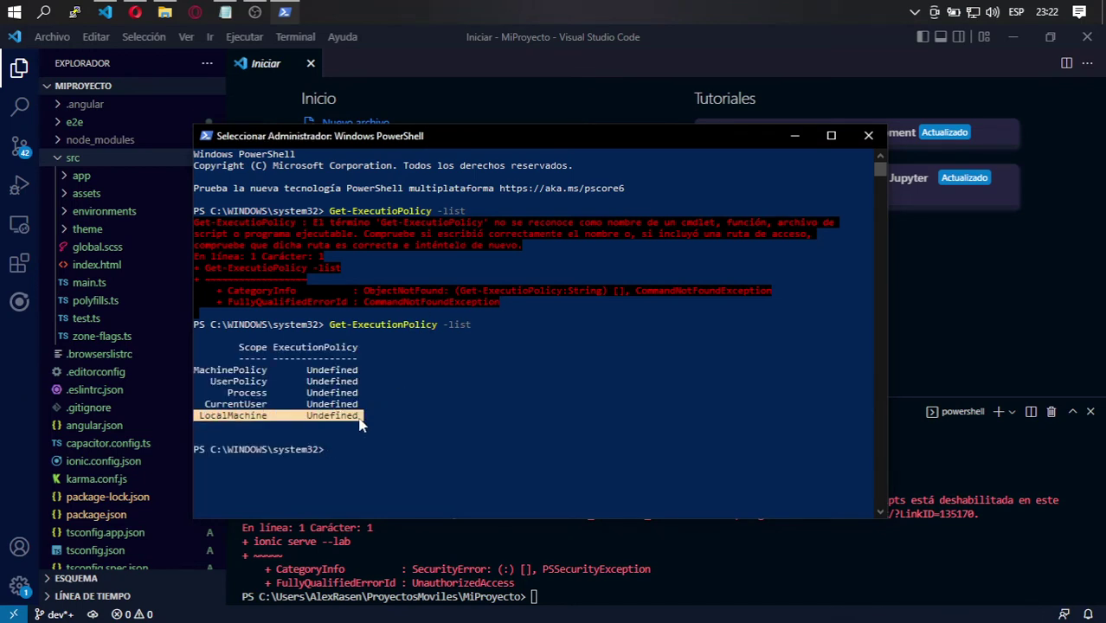
left_click(361, 423)
double_click(342, 418)
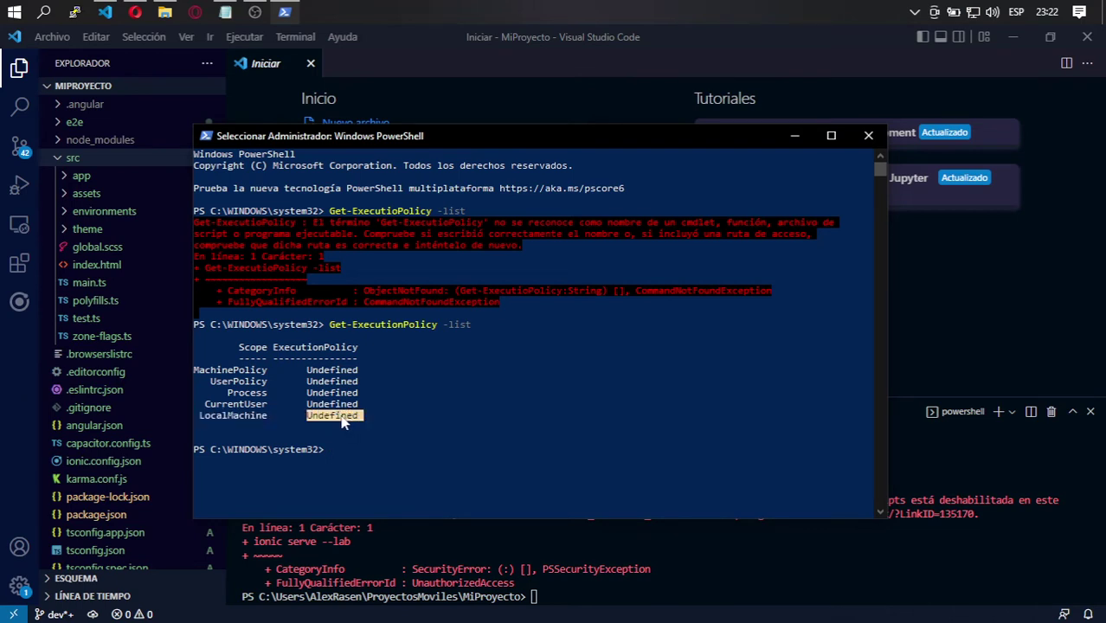
double_click(240, 419)
double_click(339, 419)
double_click(236, 419)
double_click(320, 419)
left_click(243, 421)
double_click(243, 421)
left_click(348, 438)
Step: Set the execution policy by running Set-ExecutionPolicy RemoteSigned -Force -Scope LocalMachine
type("Set-")
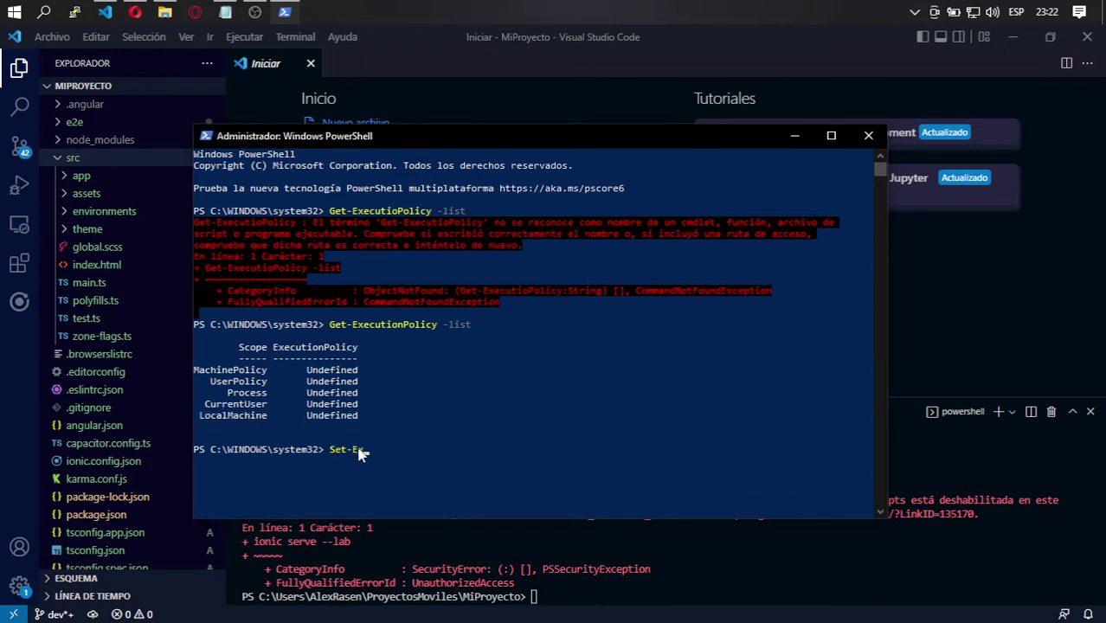
type("ExecutionPolicy")
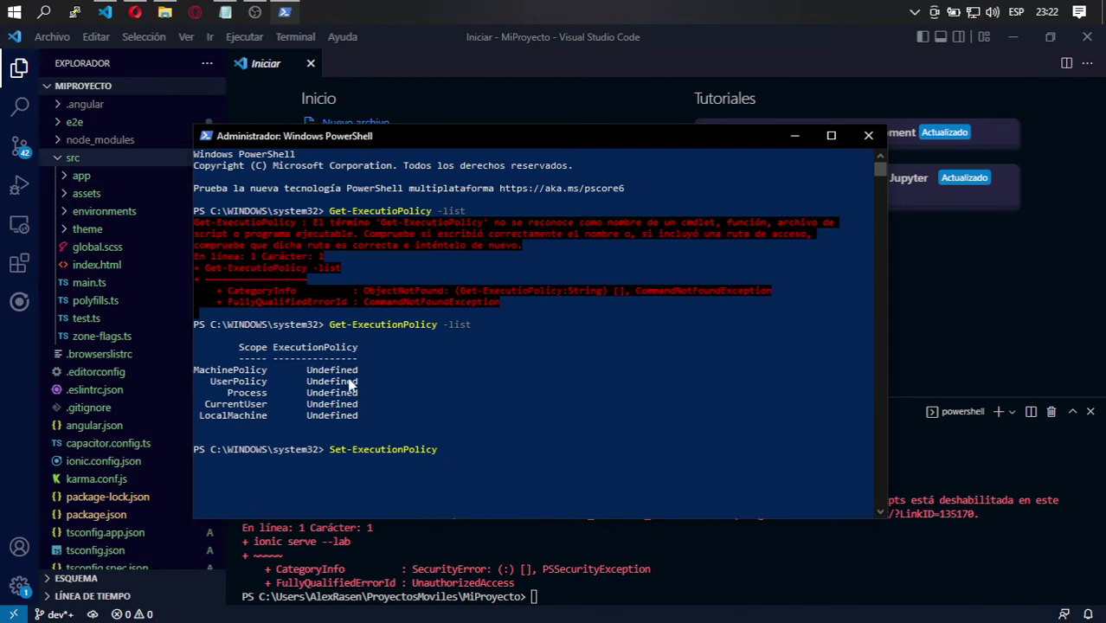
left_click(320, 346)
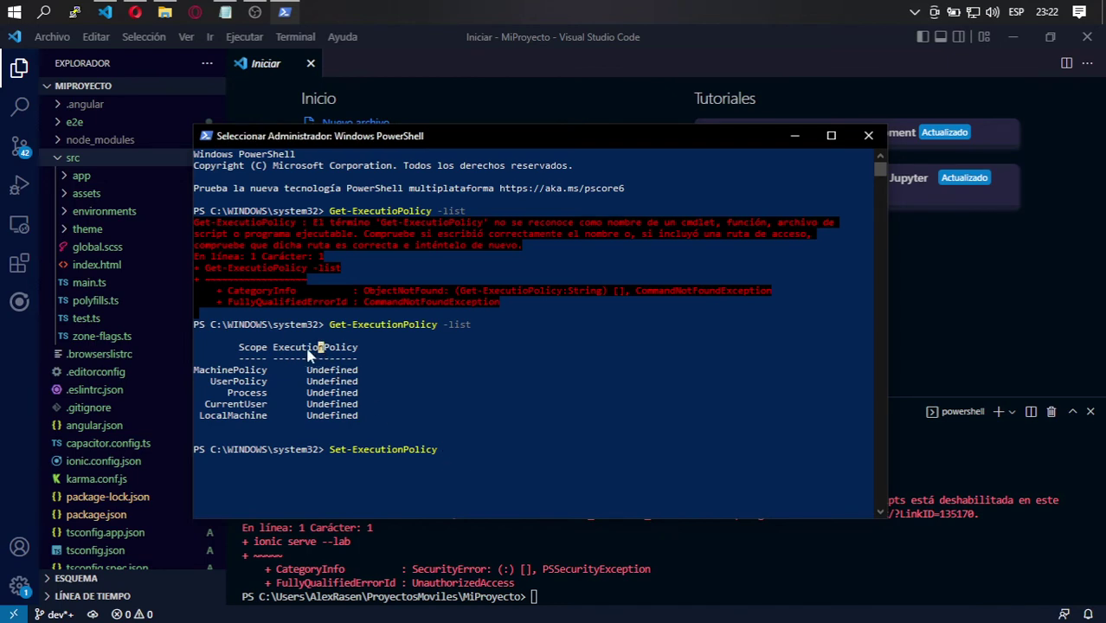
double_click(332, 415)
left_click(485, 451)
type("R")
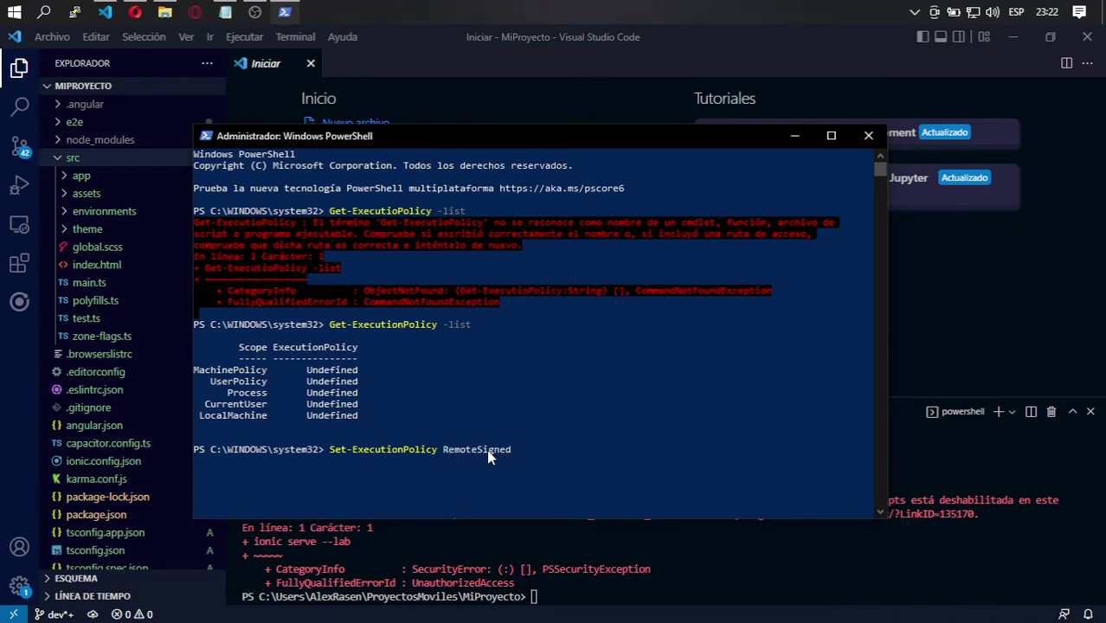
type("emoteSigned -Force")
double_click(247, 347)
double_click(235, 416)
left_click(603, 450)
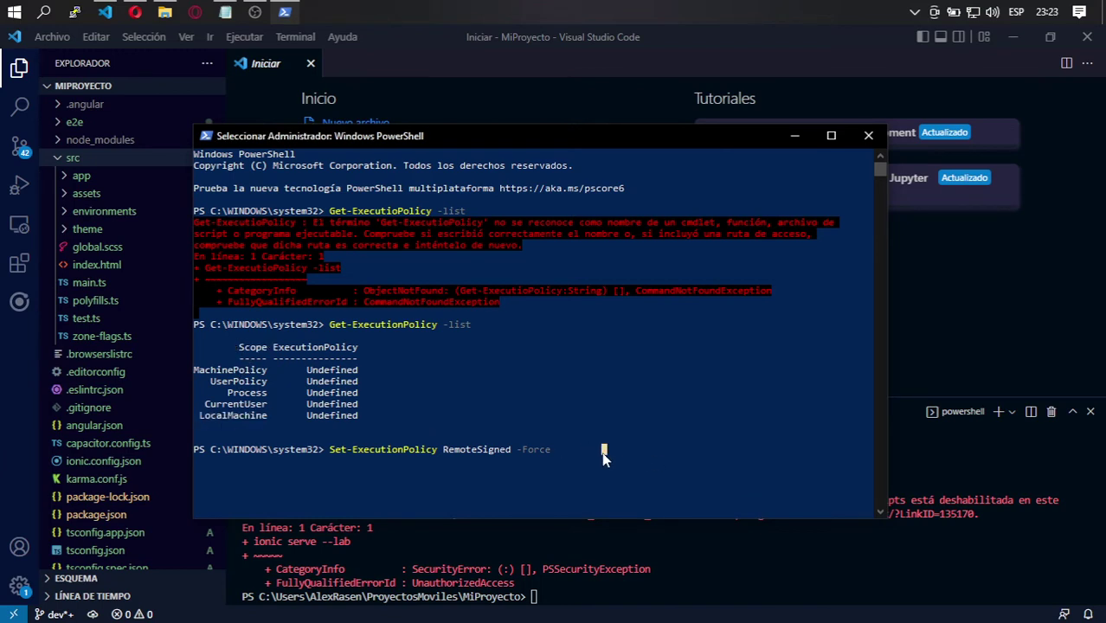
type("-Scope")
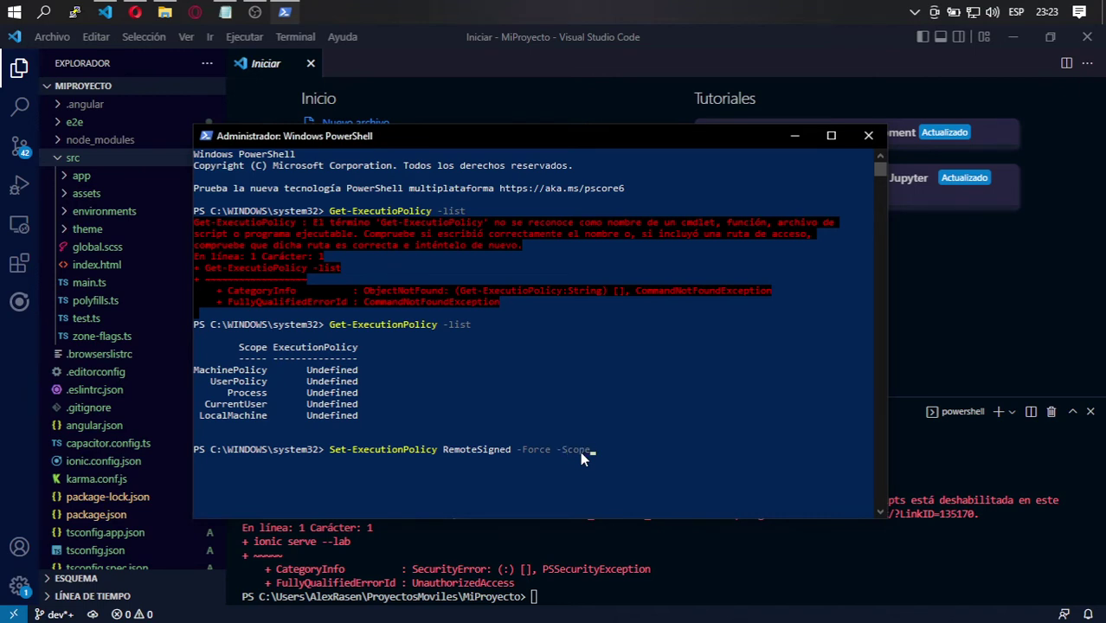
type("LocalMachine")
key("Return")
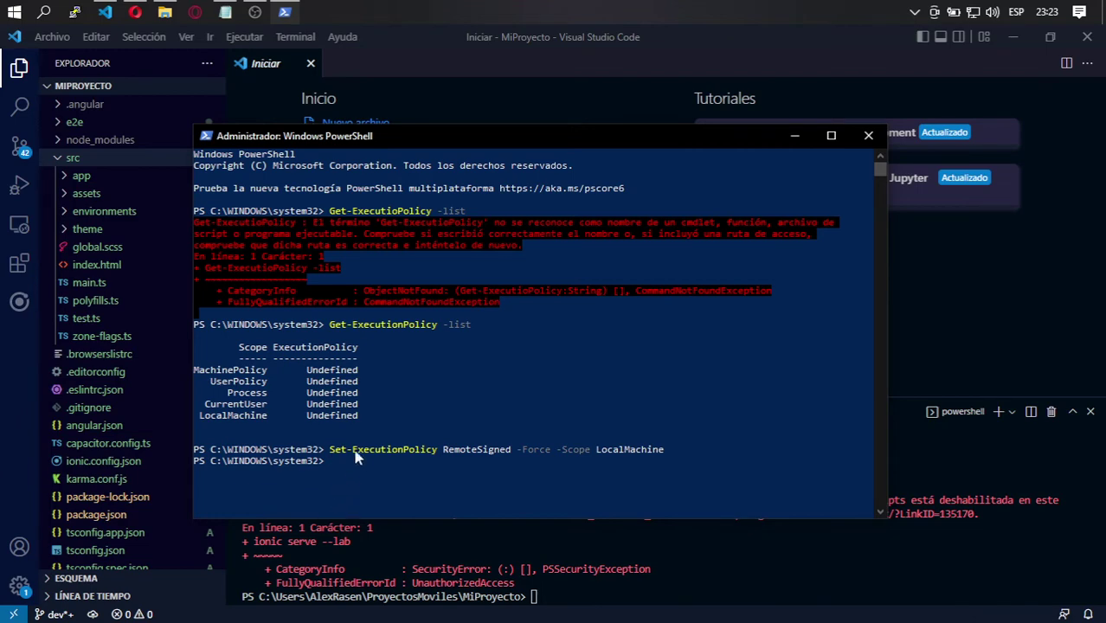
Step: List the execution policies again and check the value for the LocalMachine scope
key("Up")
key("Up")
key("Return")
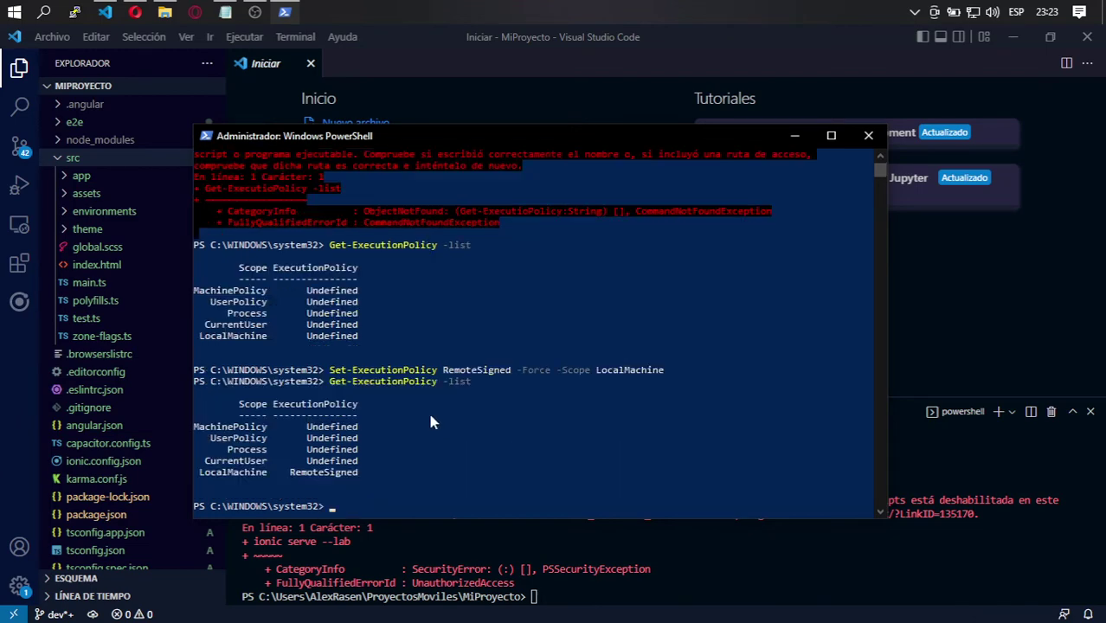
double_click(336, 473)
left_click(334, 476)
double_click(341, 474)
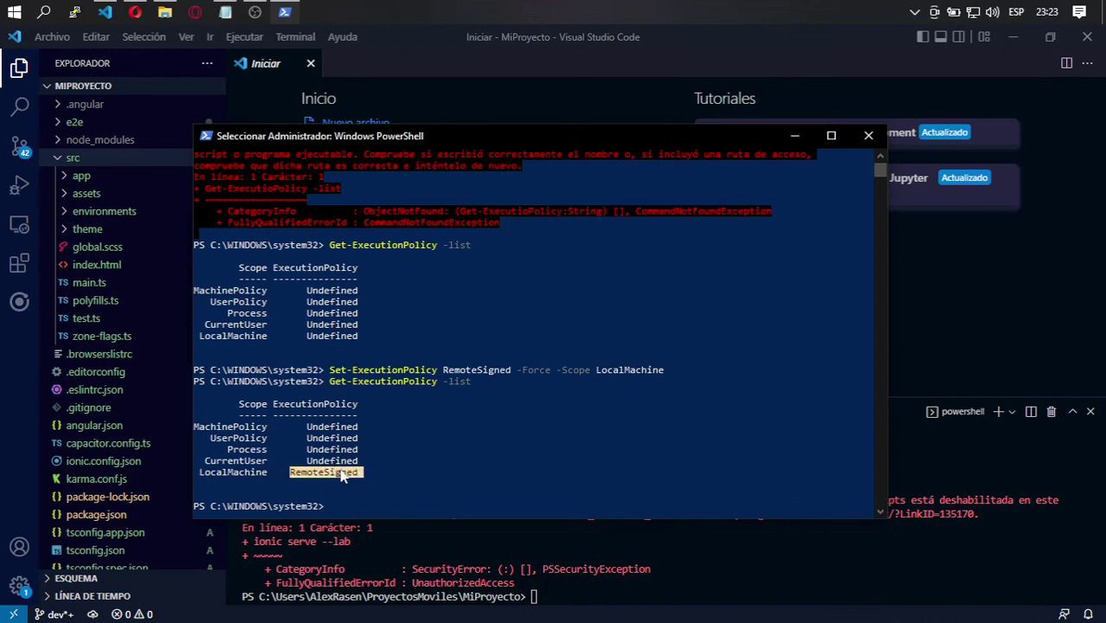
left_click(362, 471)
Step: End the administrator PowerShell session with the exit command and return to Visual Studio Code
left_click(588, 13)
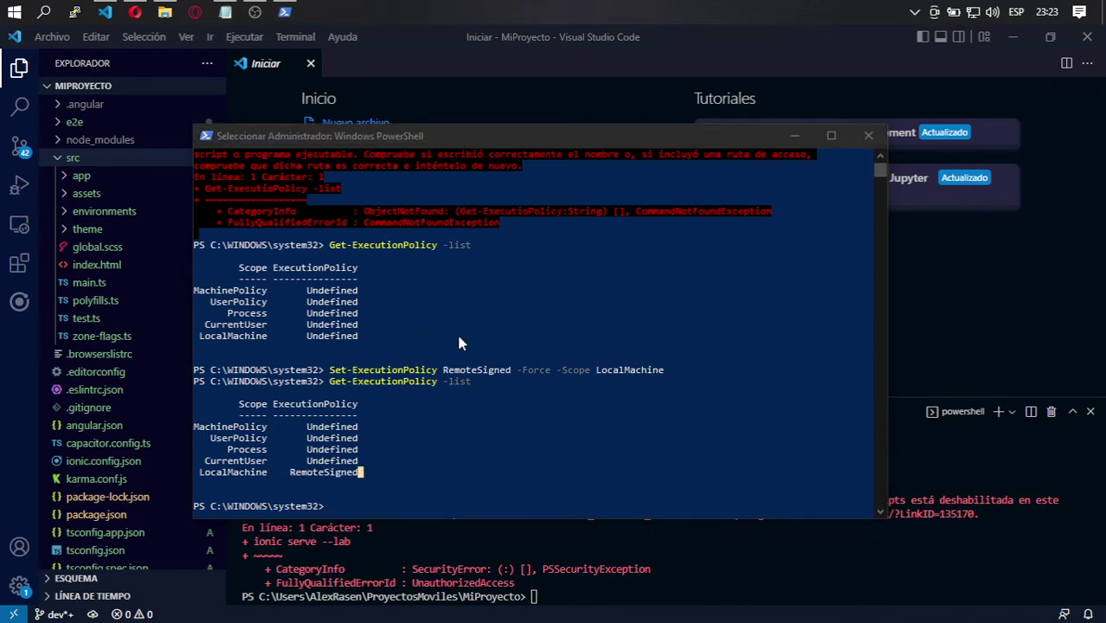
left_click(758, 31)
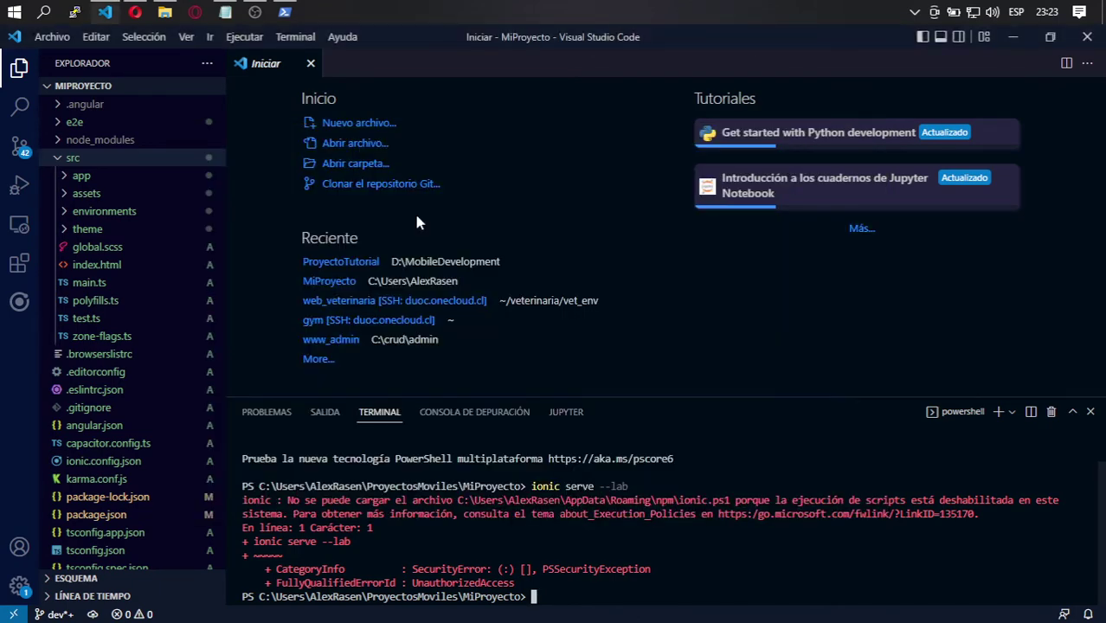
left_click(285, 12)
type("ex")
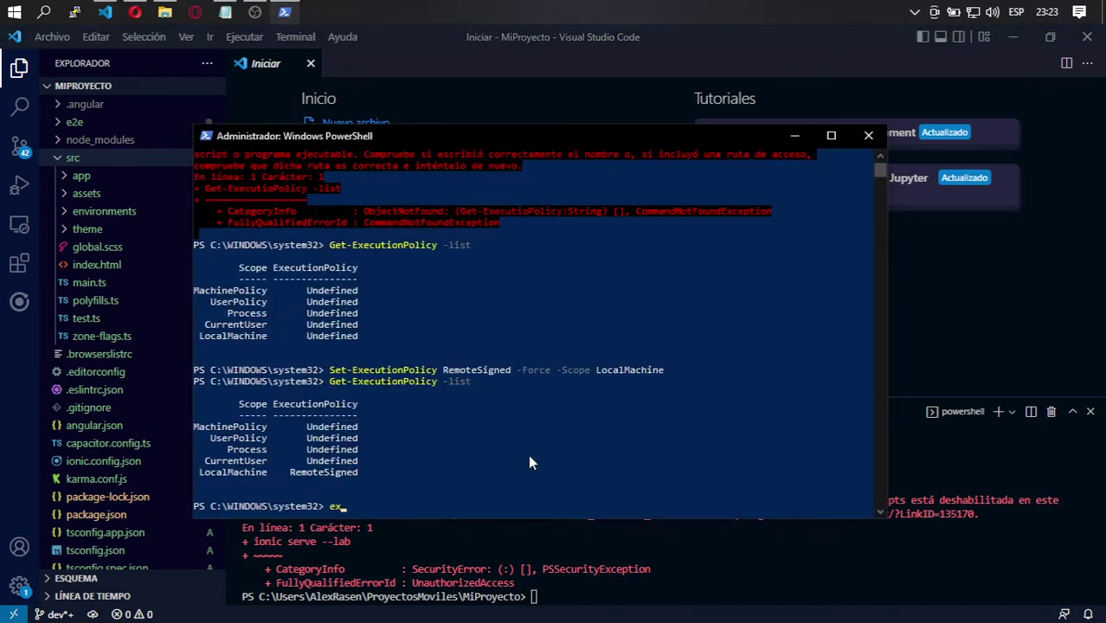
type("it")
key("Return")
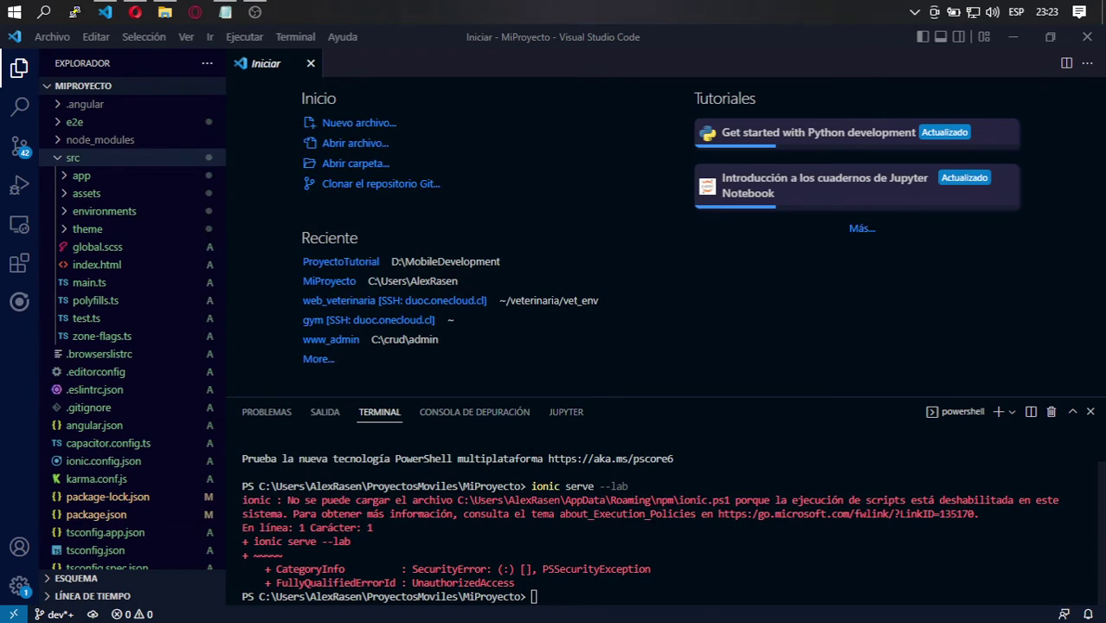
Step: Run ionic serve --lab again in the integrated terminal to launch the Ionic Lab preview
key("Up")
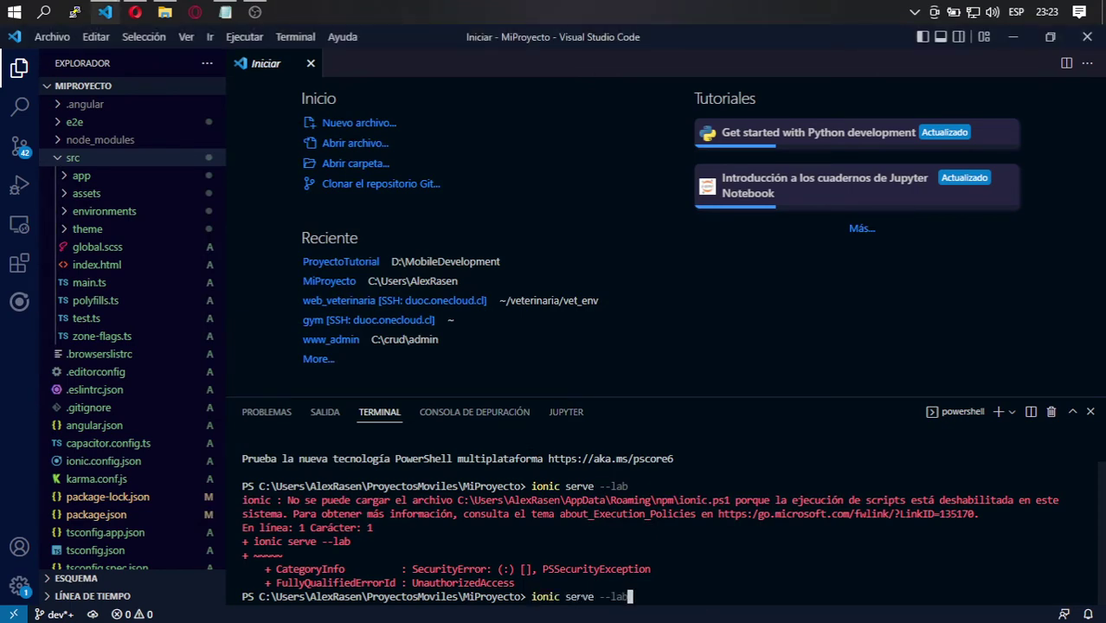
key("Return")
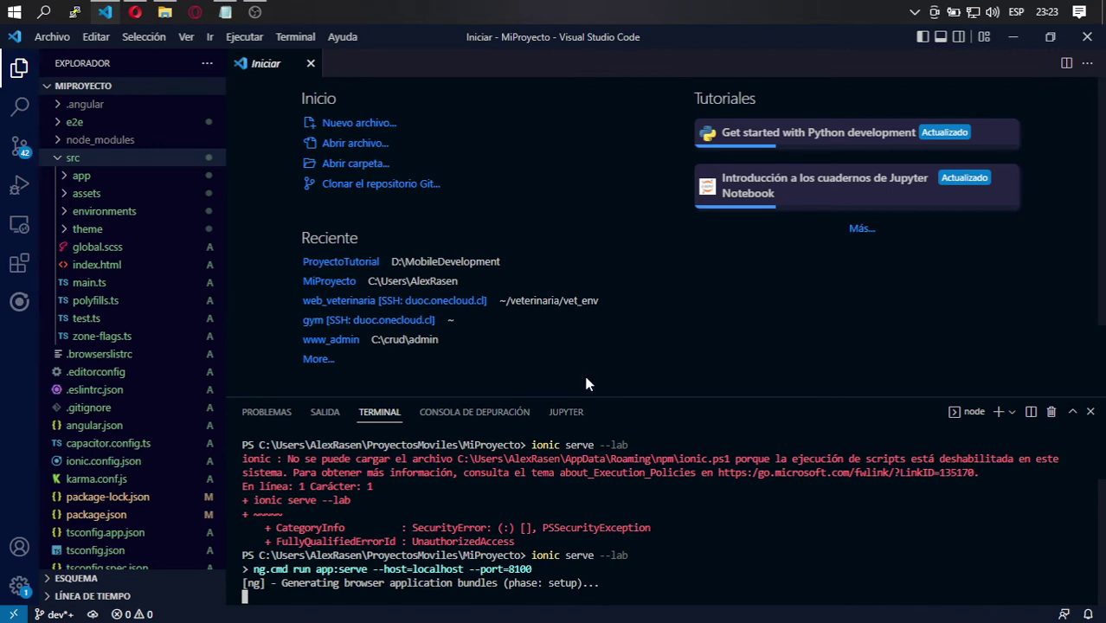
mouse_move(597, 397)
left_mouse_down()
mouse_move(606, 354)
mouse_move(606, 381)
left_mouse_up()
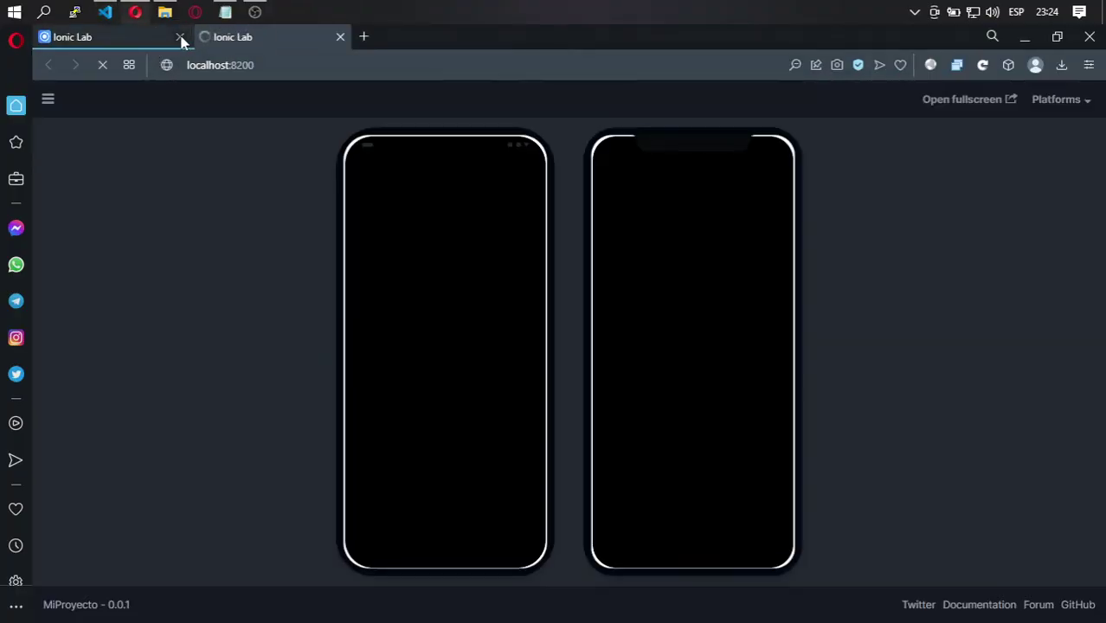
Step: Close the duplicate Ionic Lab tab, then try the side menu in both phone previews and choose Inbox in the first one
left_click(180, 37)
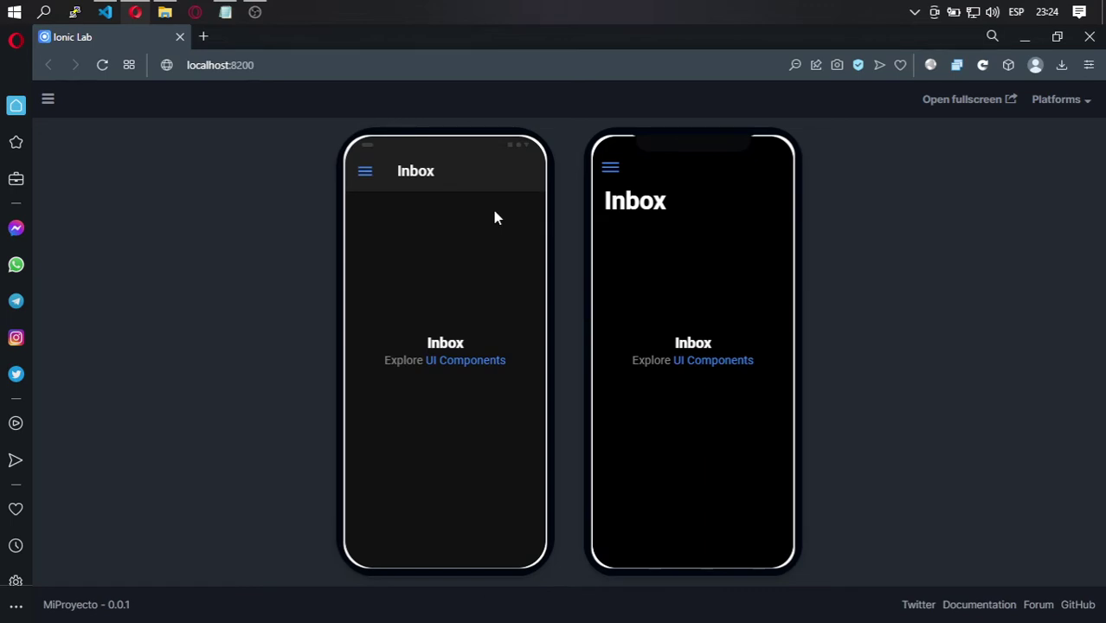
left_click(364, 173)
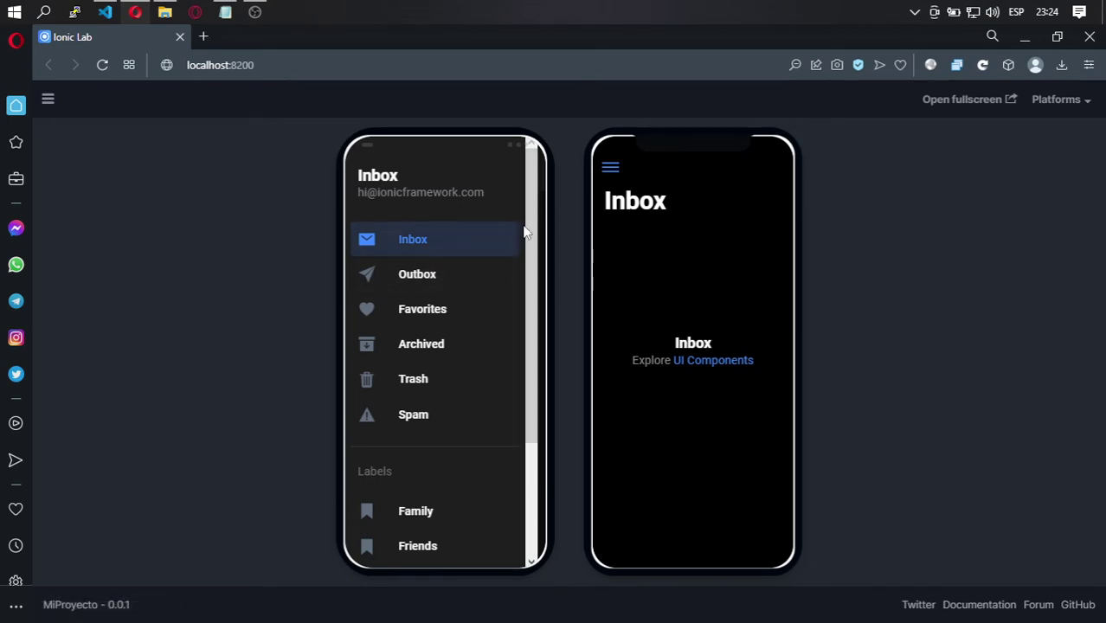
left_click_drag(527, 244, 536, 212)
left_click(611, 168)
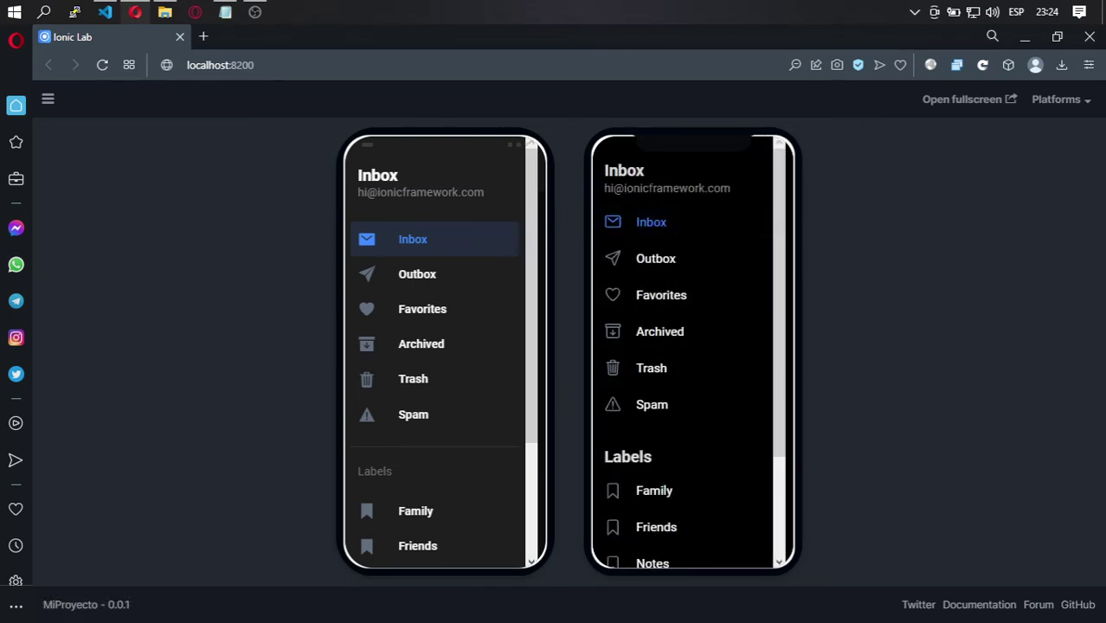
left_click(418, 244)
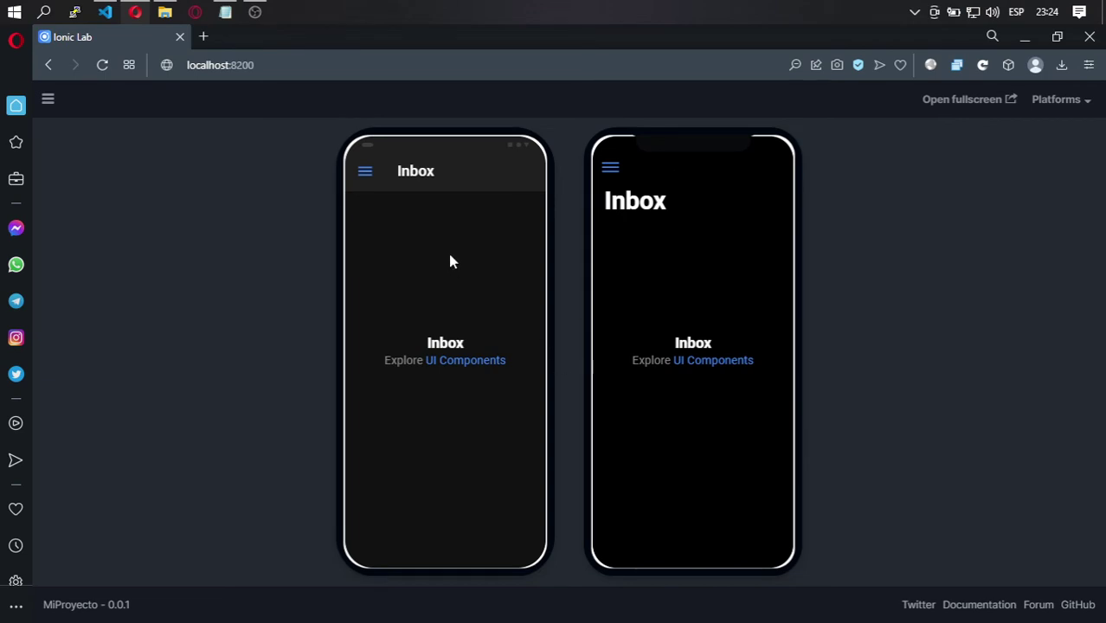
Step: Switch to Visual Studio Code and open app-routing.module.ts from the src/app folder
mouse_move(110, 17)
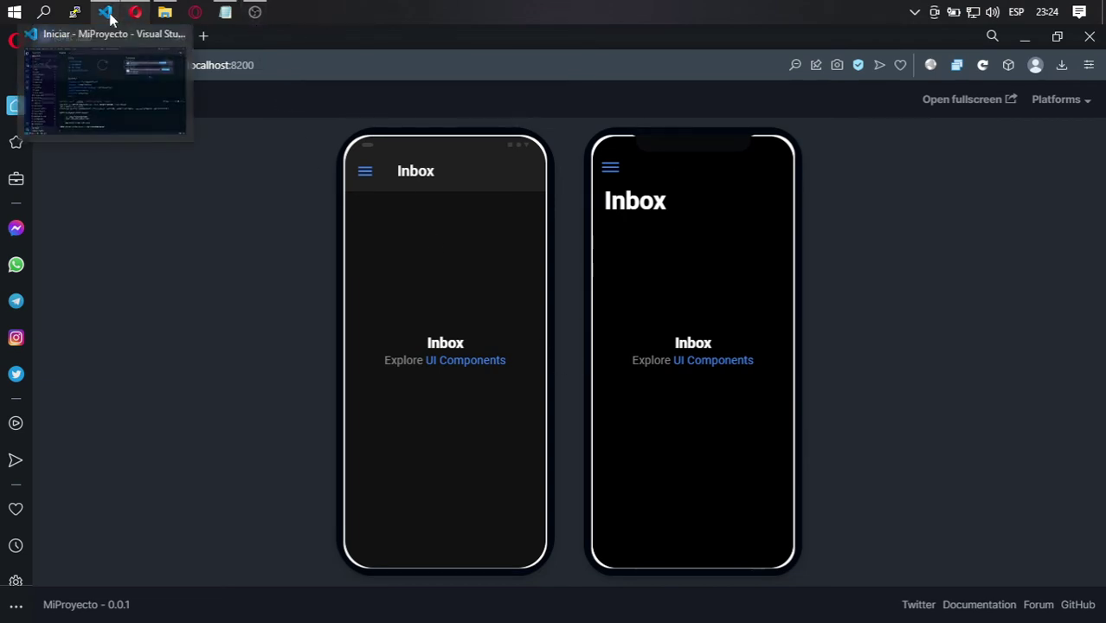
left_click(103, 91)
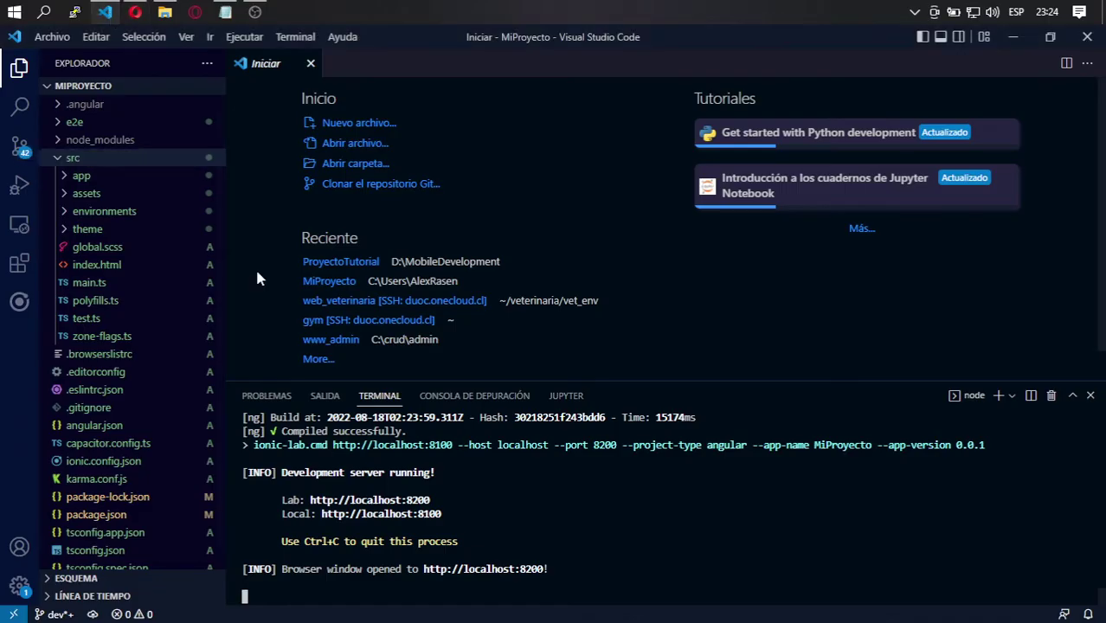
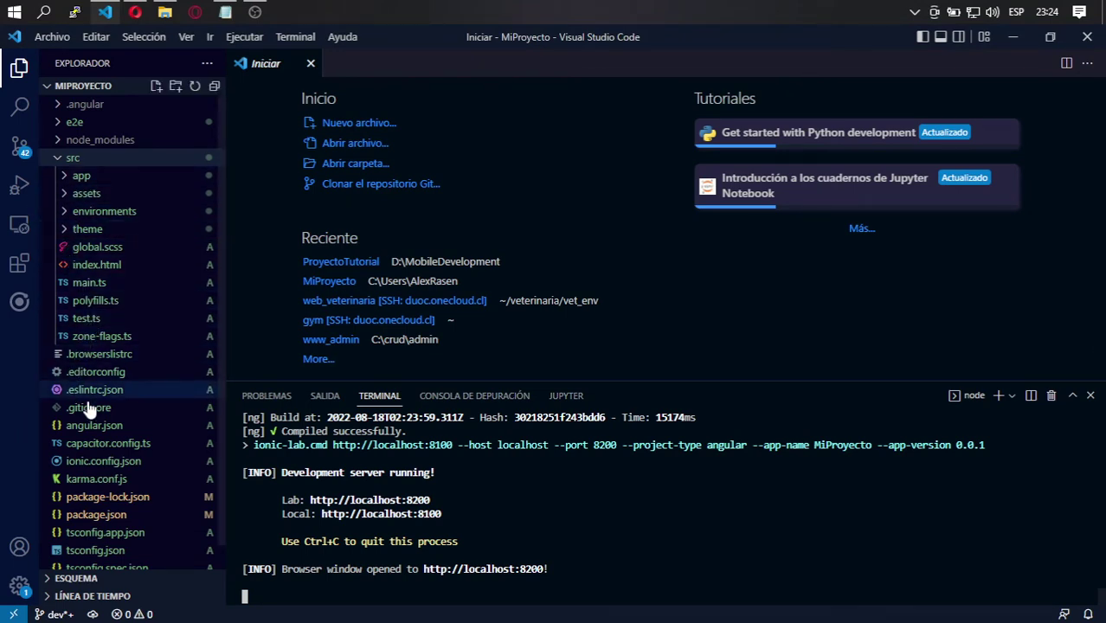
left_click(67, 177)
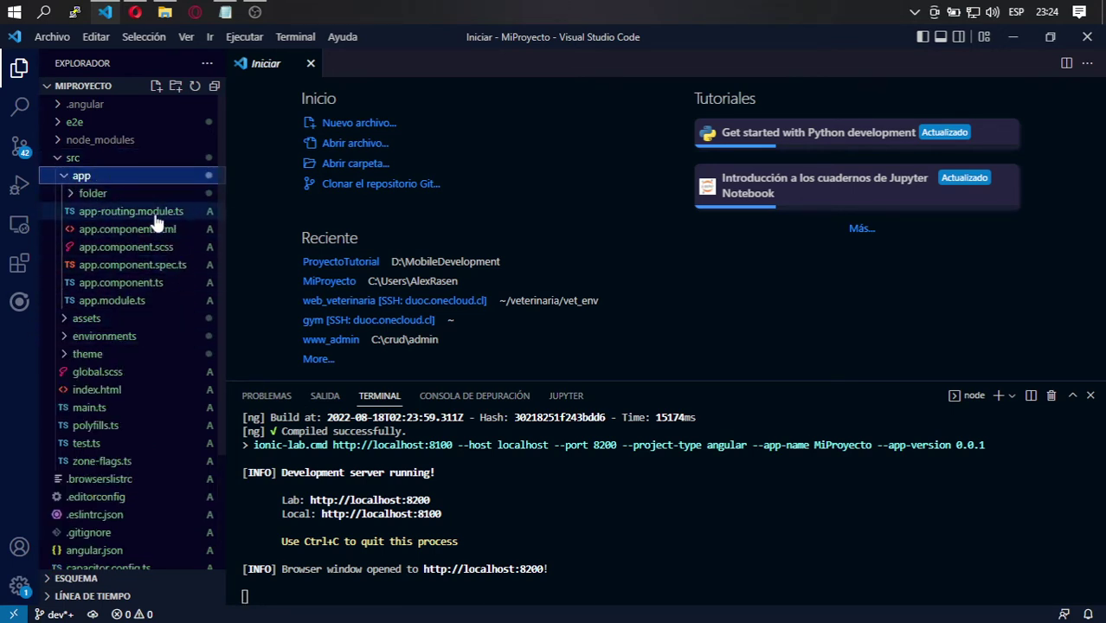
left_click(143, 212)
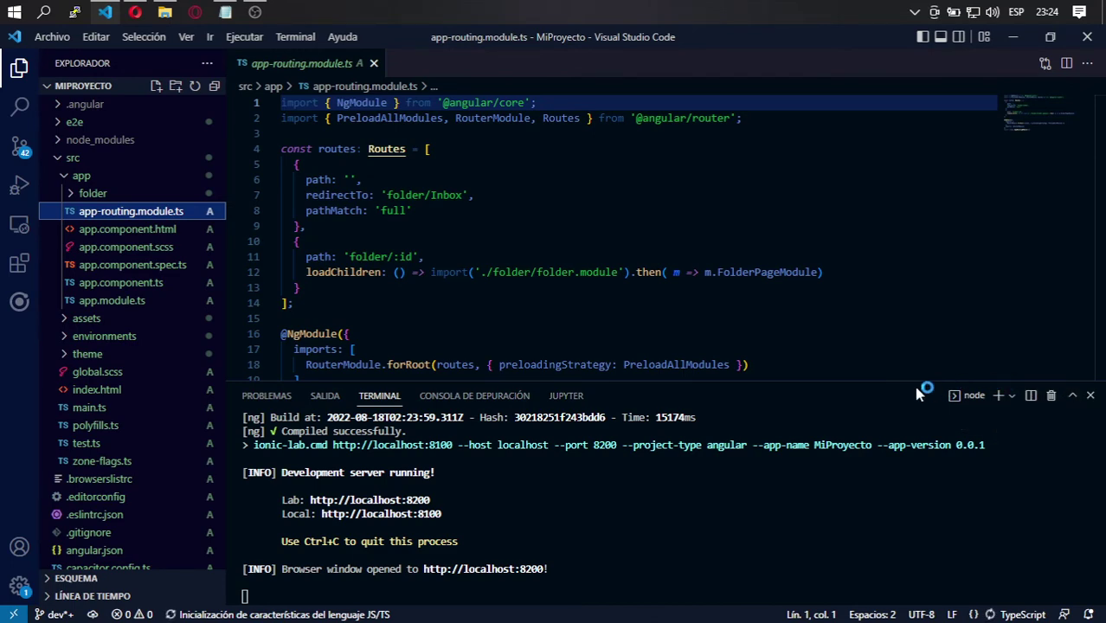
Step: Shrink the integrated terminal to enlarge the editor and look over the routes in app-routing.module.ts
left_click(249, 403)
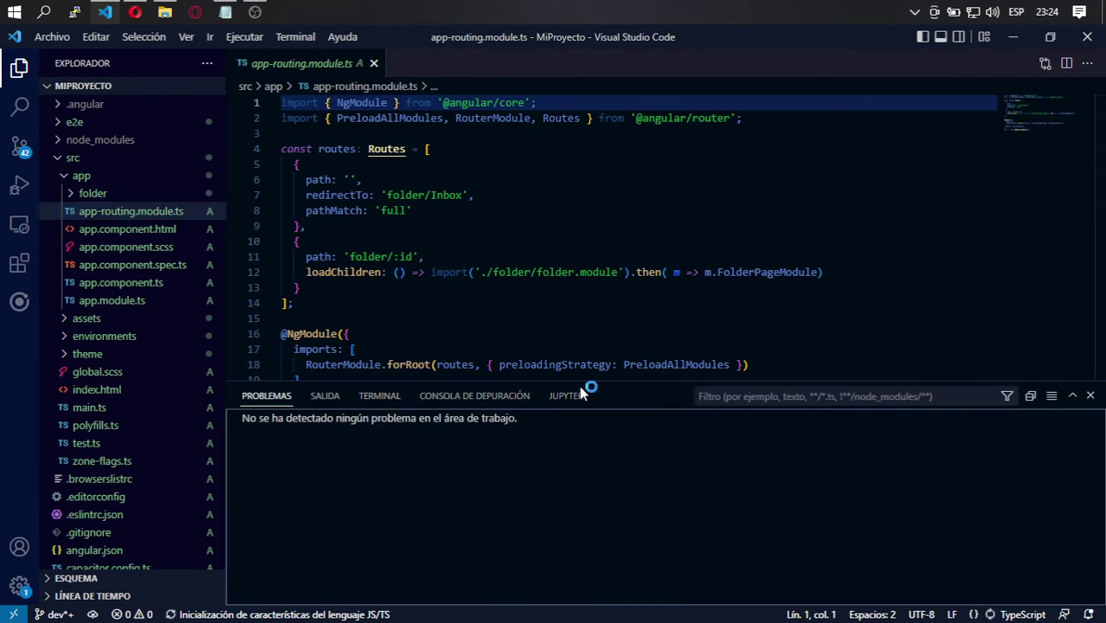
left_click(376, 401)
left_click_drag(775, 387, 770, 502)
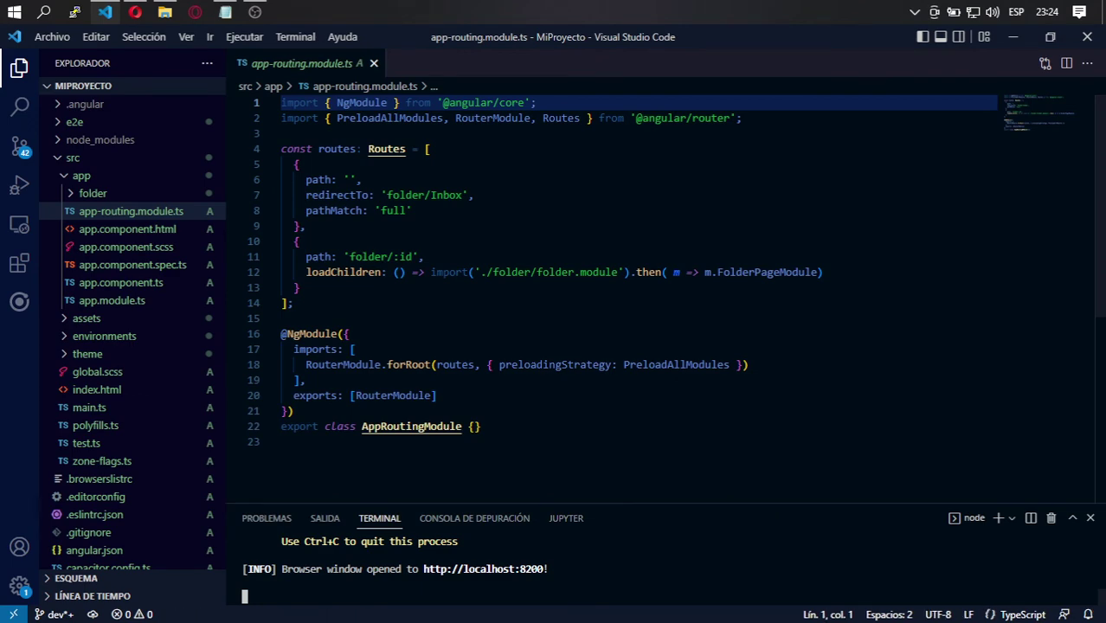
scroll(554, 346, "down", 1)
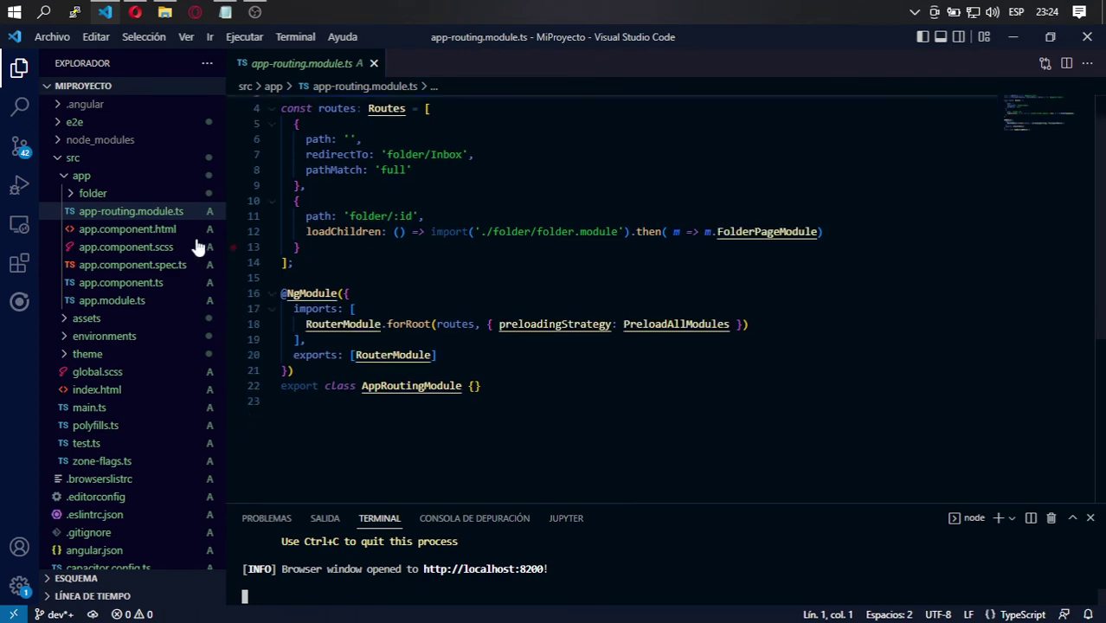
Step: Open app.component.html and examine the Inbox header and the nested ion-app, ion-split-pane and ion-menu tags
left_click(130, 230)
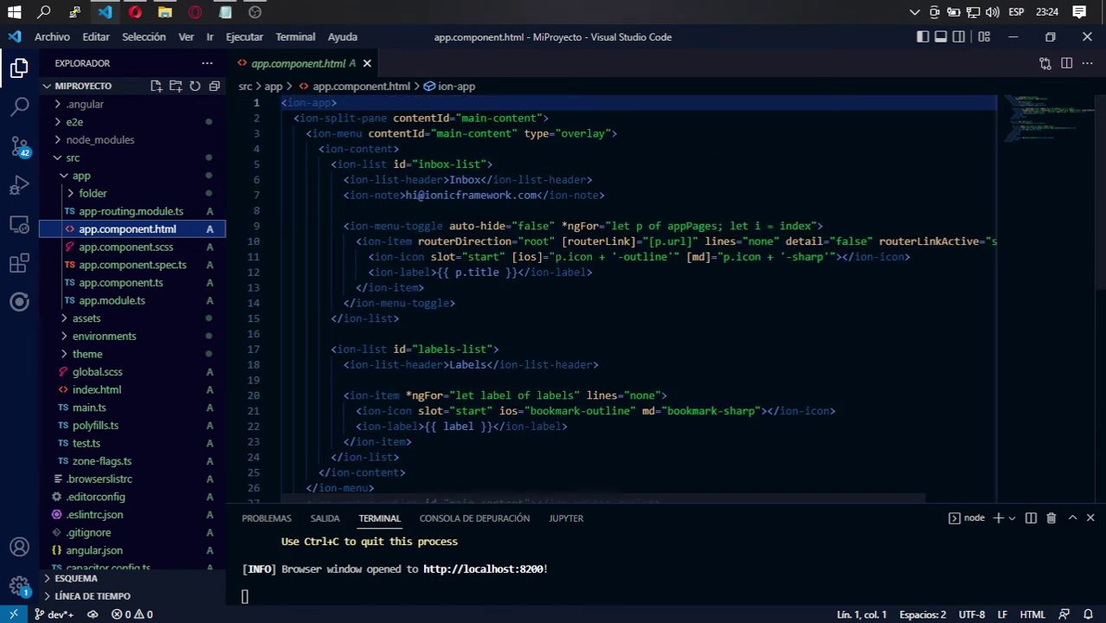
double_click(465, 179)
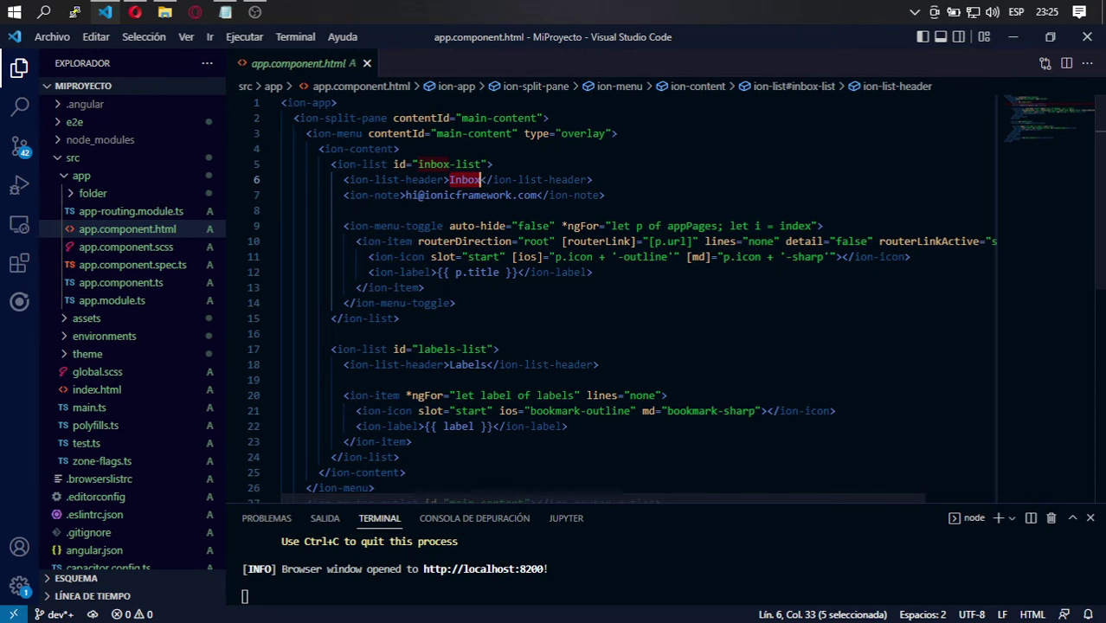
double_click(299, 102)
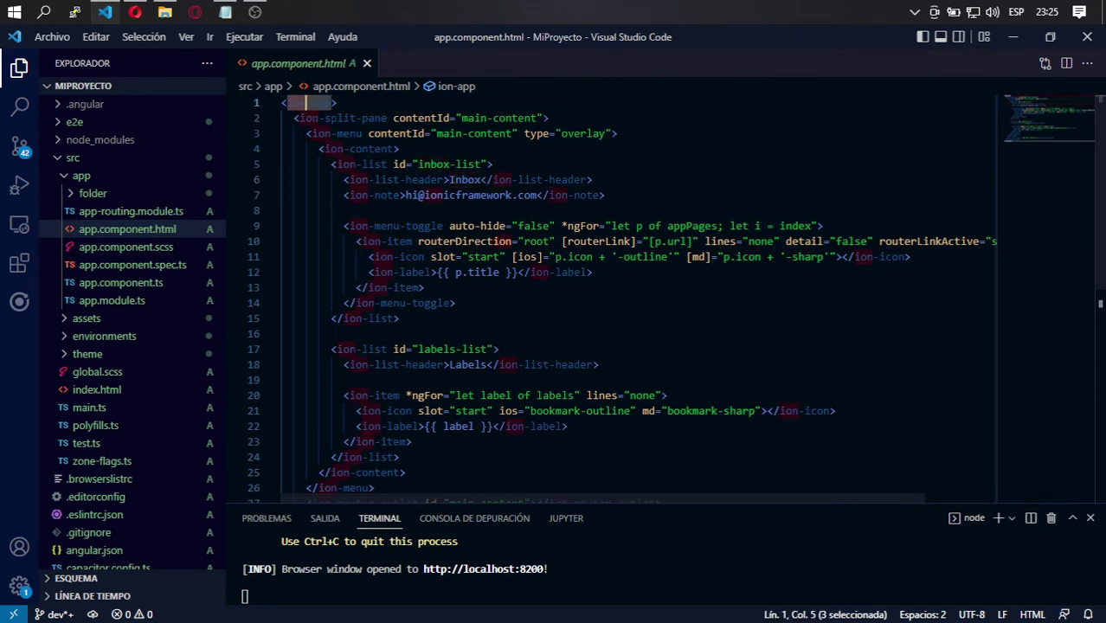
double_click(307, 118)
double_click(329, 134)
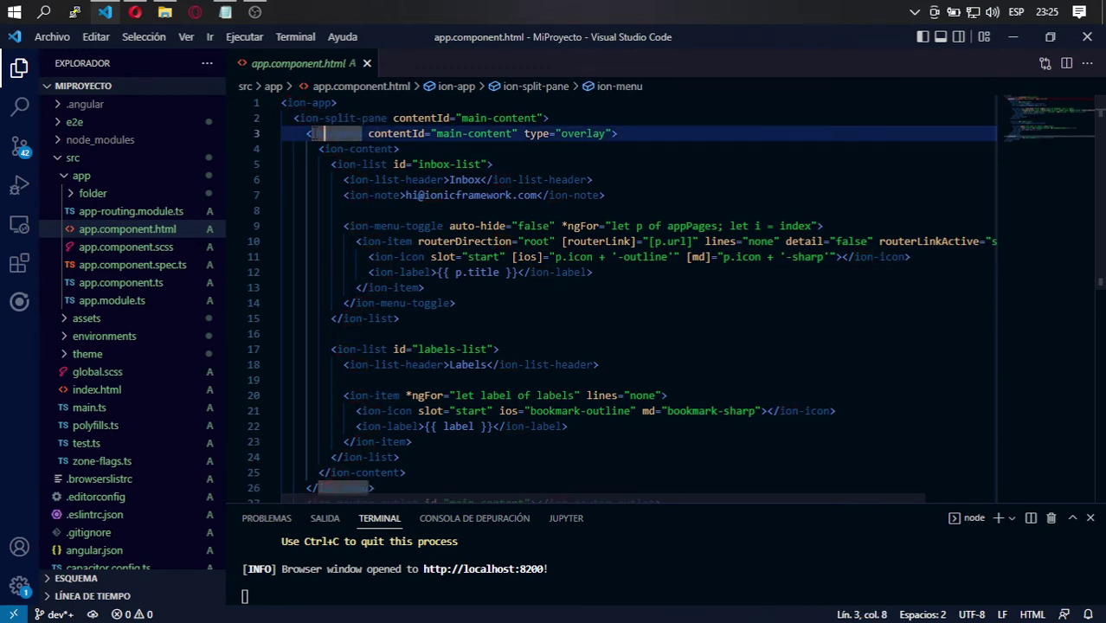
double_click(330, 133)
left_click_drag(330, 133, 337, 133)
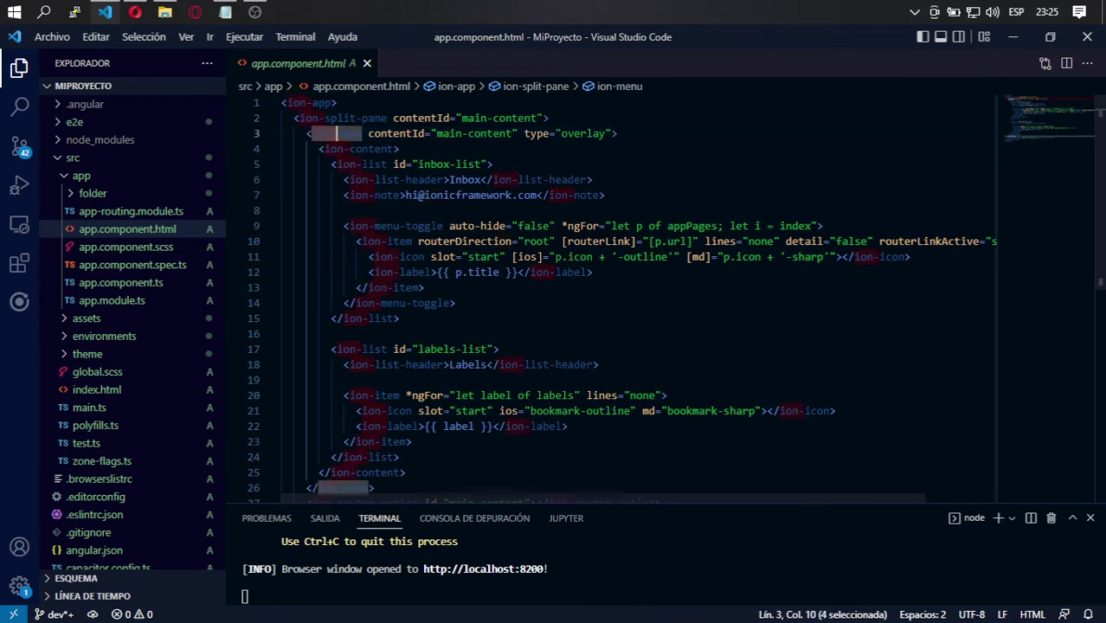
scroll(336, 134, "down", 3)
scroll(337, 133, "up", 1)
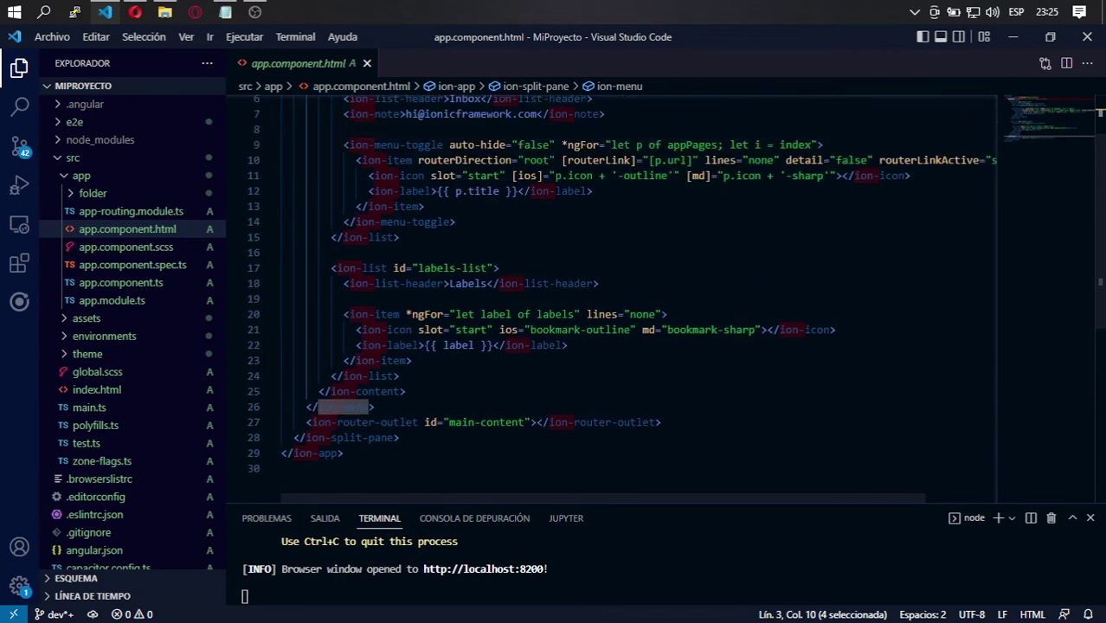
Step: Examine the {{ label }} interpolation inside the ion-label of the labels list
left_click_drag(425, 345, 492, 345)
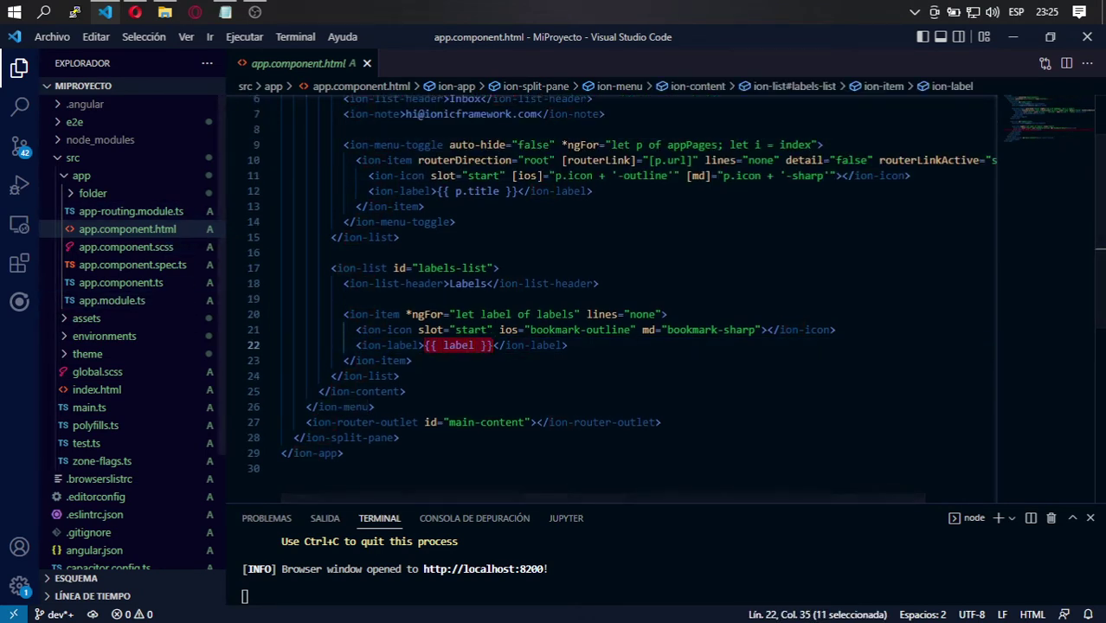
double_click(458, 345)
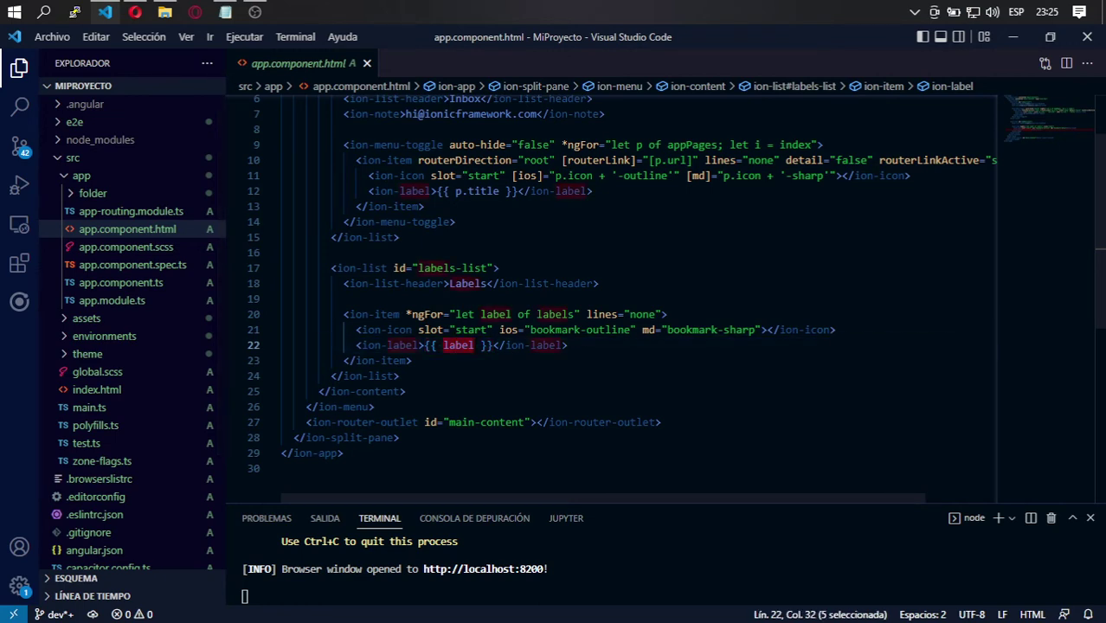
left_click_drag(491, 346, 425, 346)
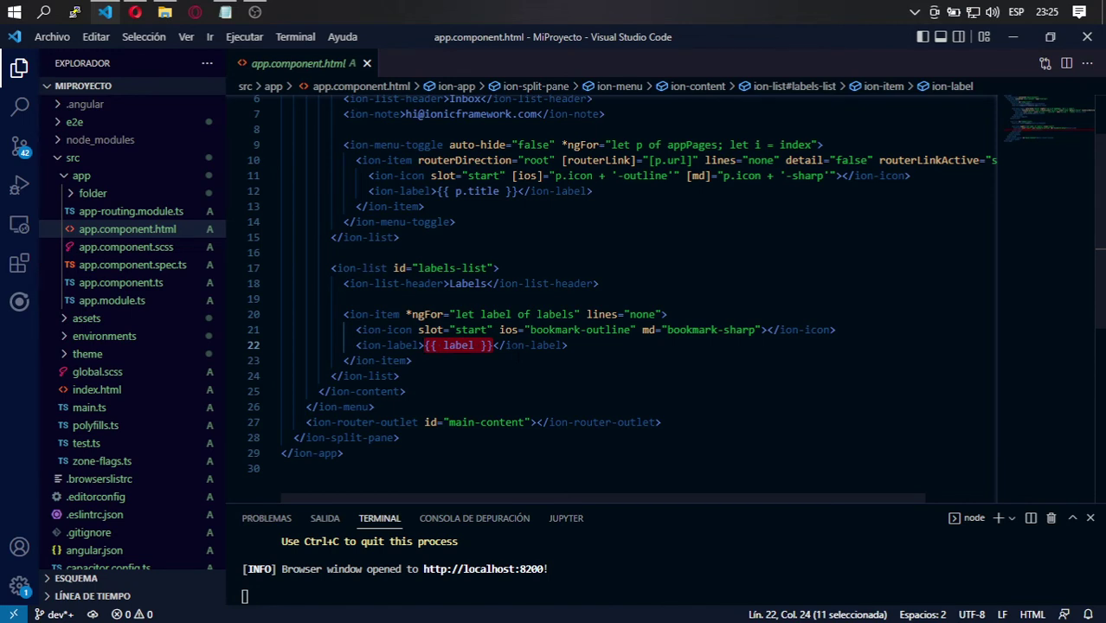
scroll(605, 295, "up", 1)
scroll(606, 294, "up", 1)
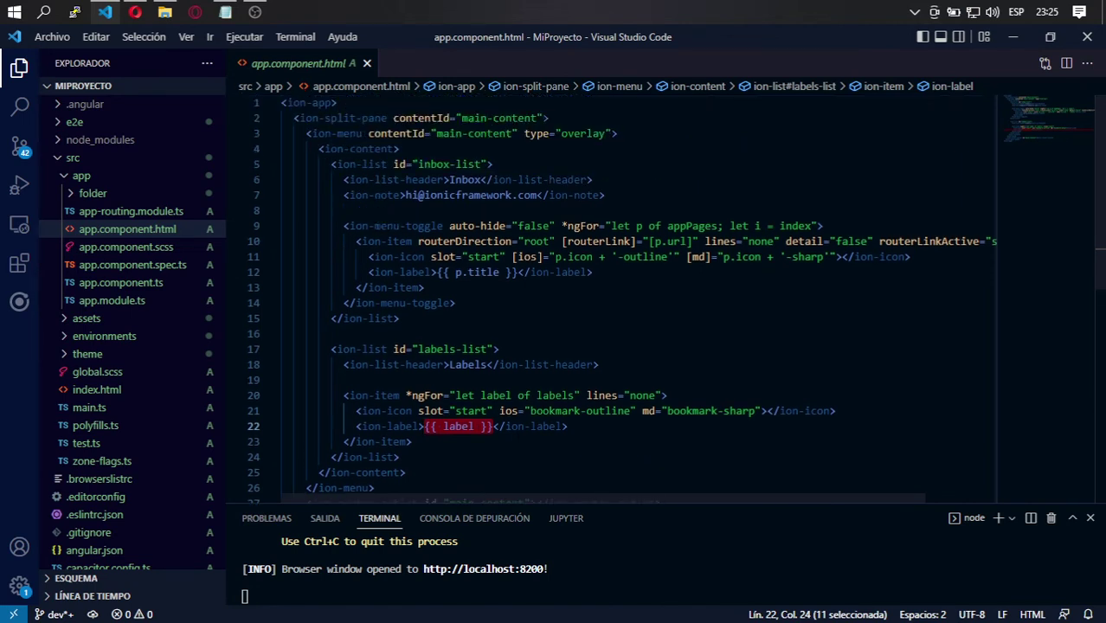
Step: Examine the *ngFor directive on ion-menu-toggle and its loop variable p over appPages
left_click(486, 271)
double_click(582, 226)
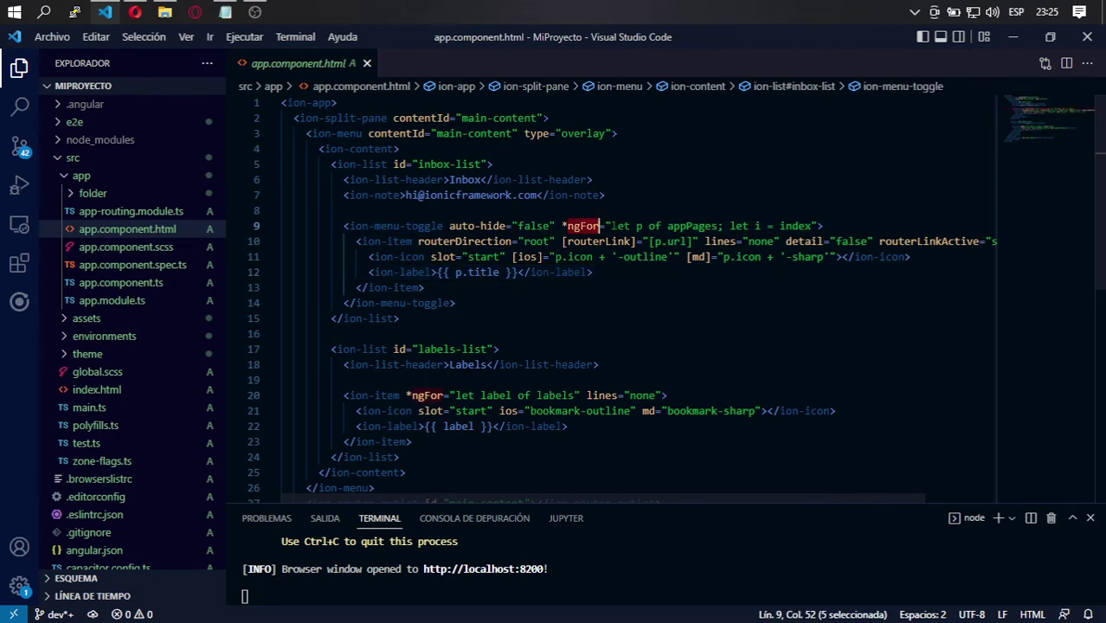
left_click_drag(611, 226, 812, 226)
left_click(639, 226)
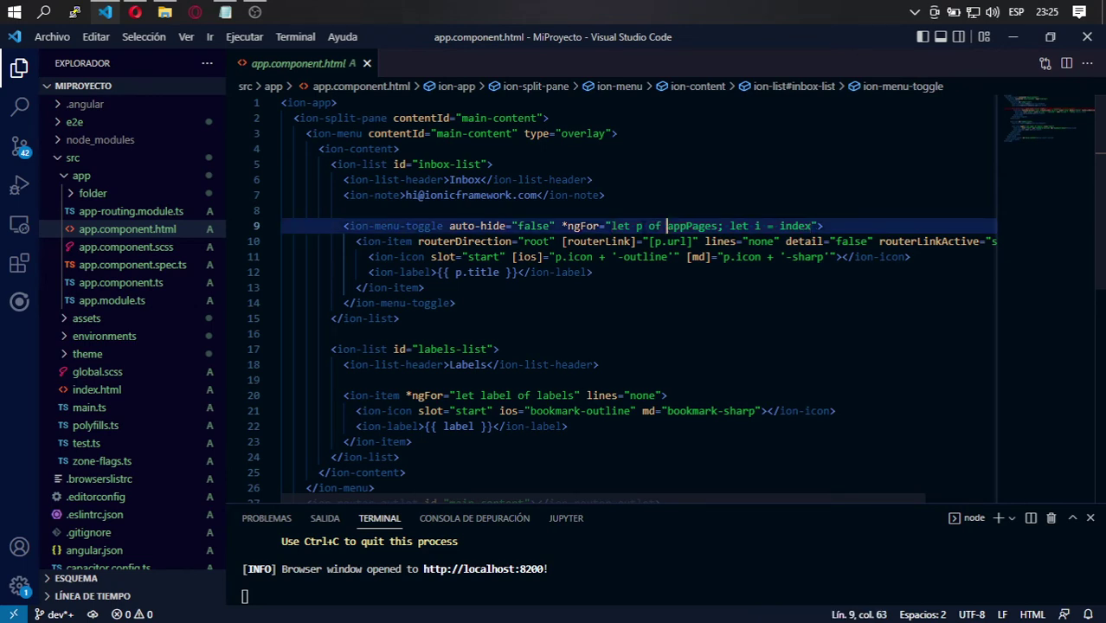
double_click(638, 226)
mouse_move(639, 226)
left_mouse_down()
mouse_move(717, 226)
mouse_move(642, 226)
left_mouse_up()
Step: Examine how the {{ p.title }} interpolation uses the loop variable p and its title property
left_click(457, 272)
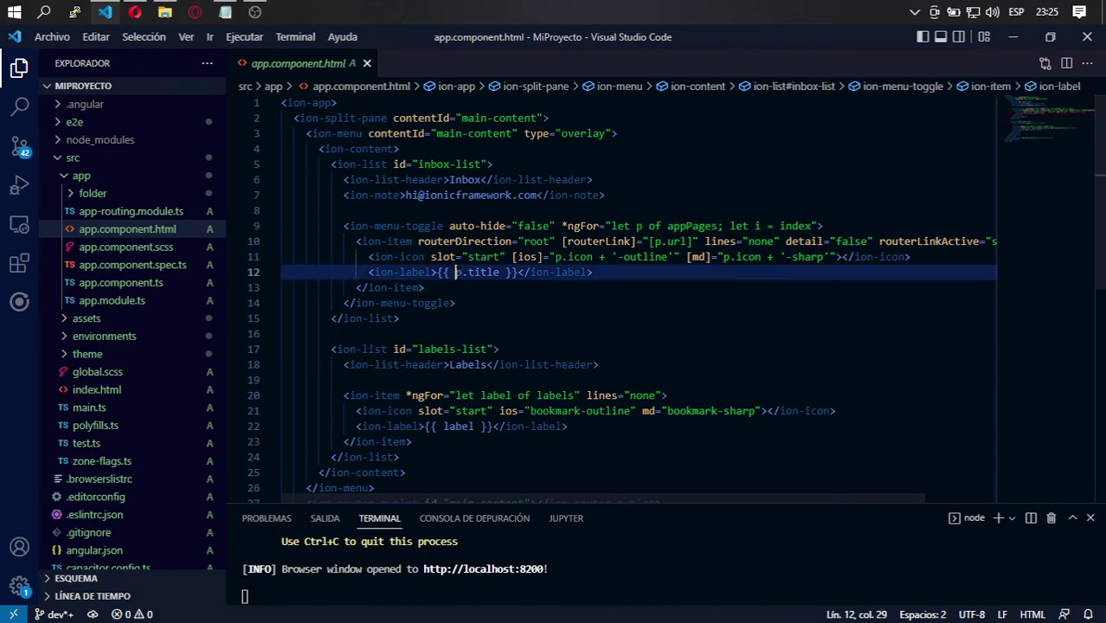
double_click(458, 272)
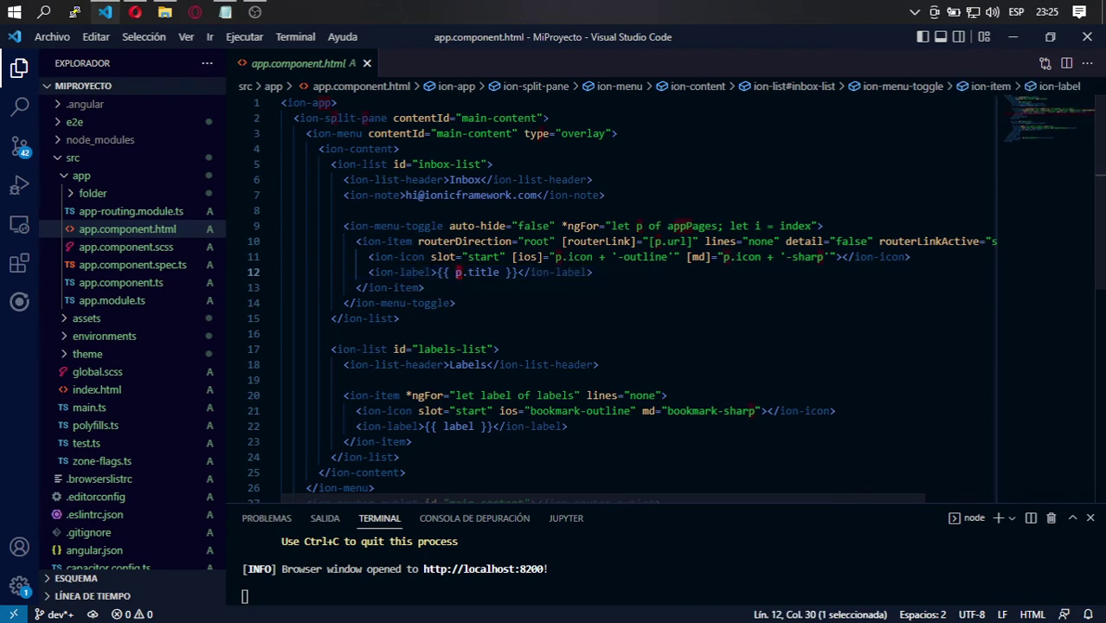
double_click(483, 272)
left_click(501, 272)
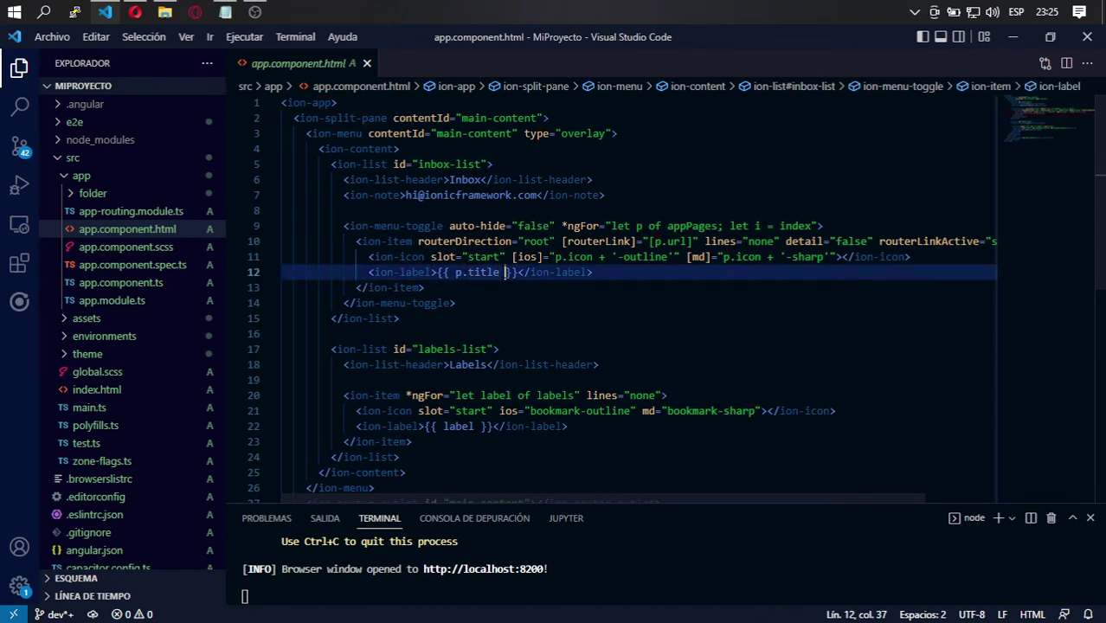
double_click(484, 272)
left_click(500, 272)
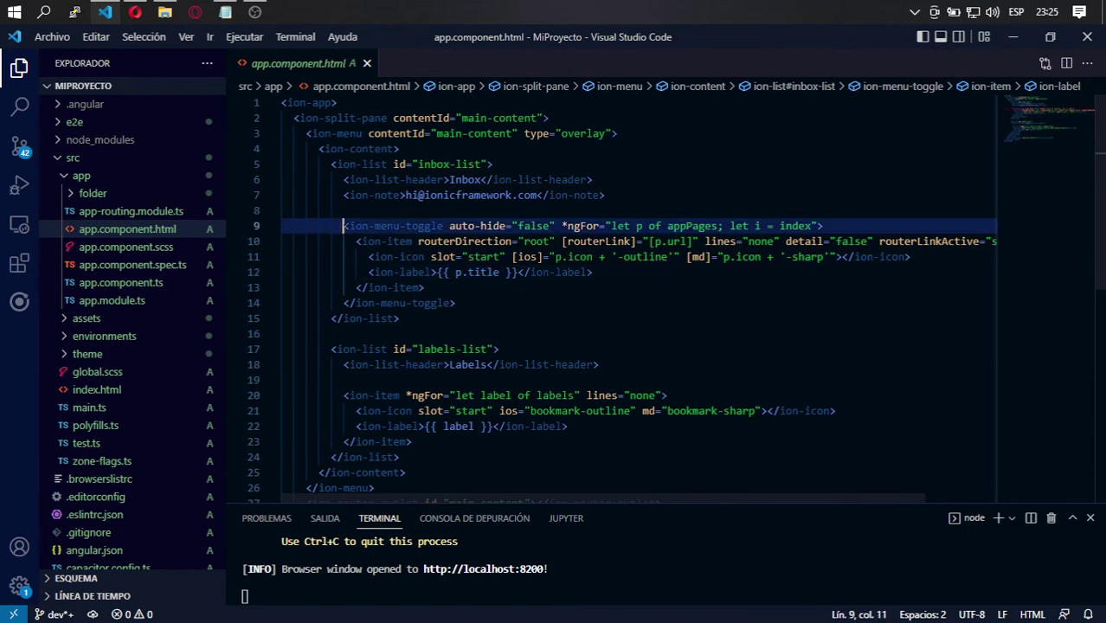
Step: Highlight the whole ion-menu-toggle block and review the rest of the app.component.html template
left_click_drag(344, 226, 456, 303)
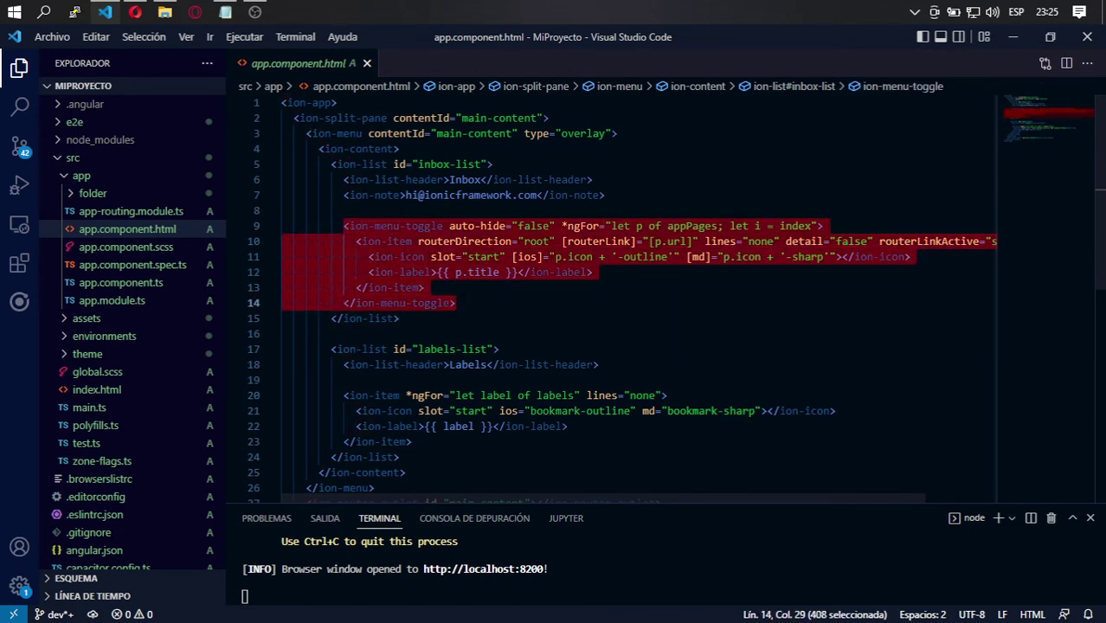
left_click(424, 288)
scroll(606, 294, "down", 1)
scroll(606, 294, "up", 1)
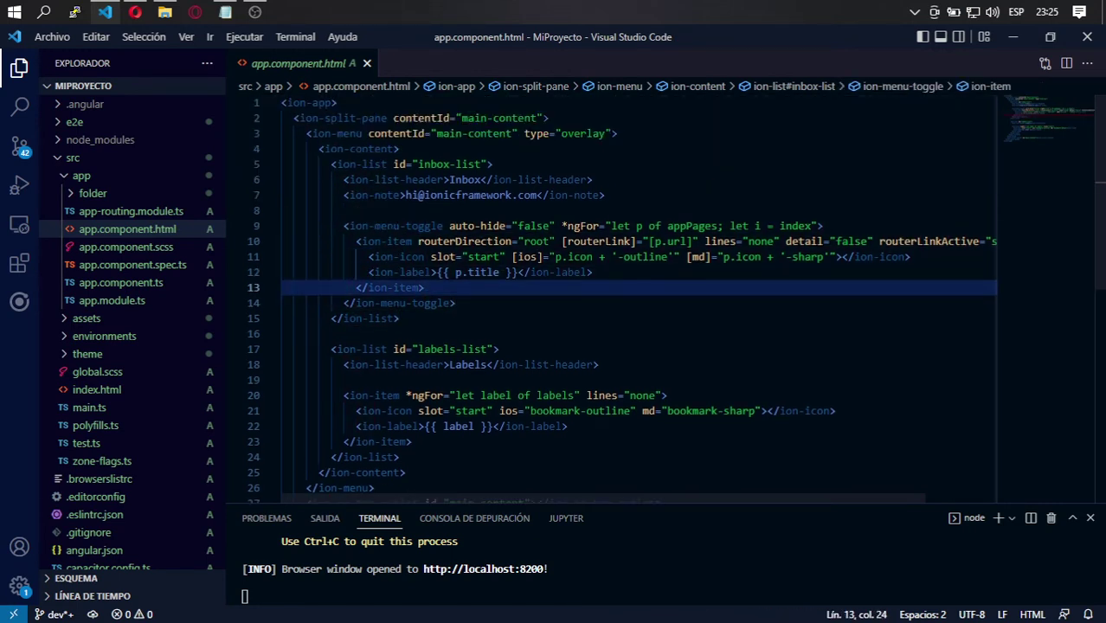
scroll(606, 294, "down", 3)
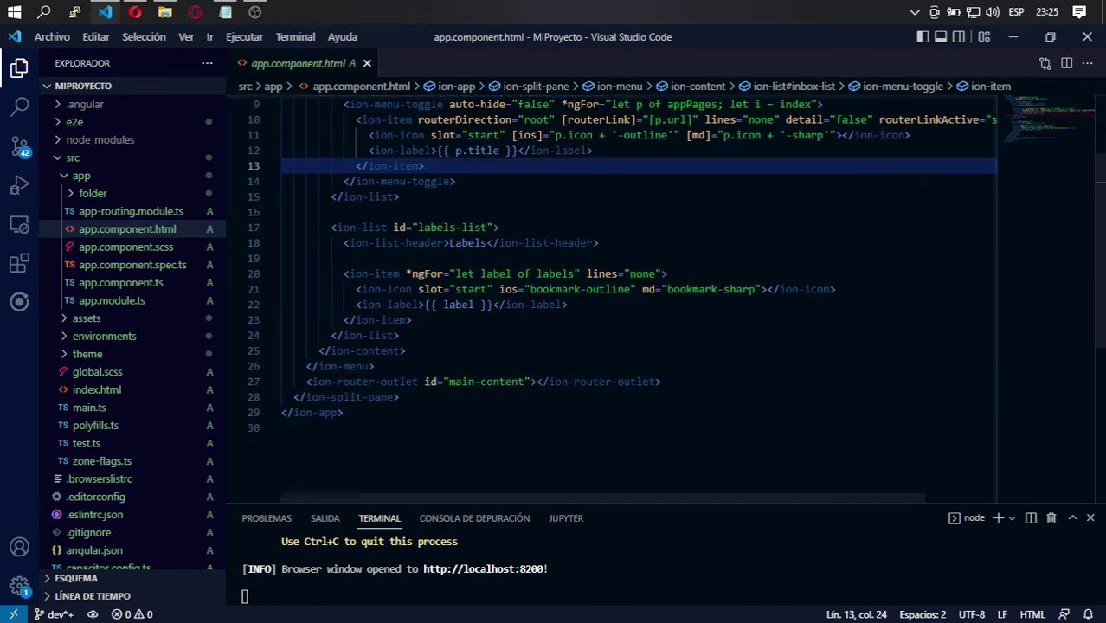
scroll(606, 294, "up", 3)
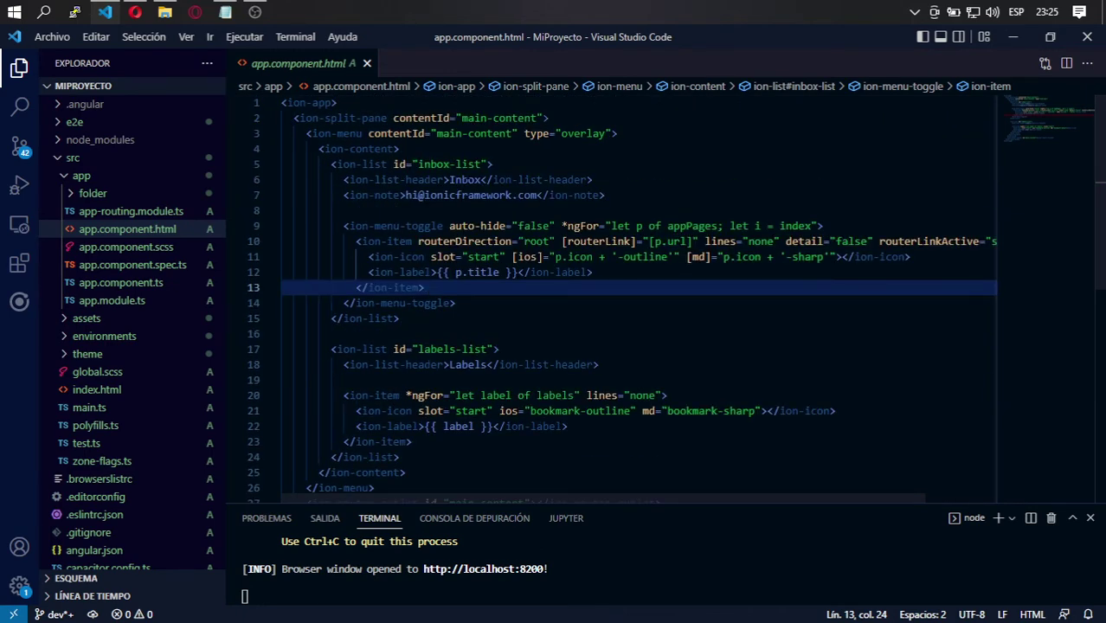
Step: Compare the Inbox list header and e-mail note in the template with the opened side menu in the Ionic Lab preview
double_click(465, 179)
left_click_drag(406, 195, 520, 211)
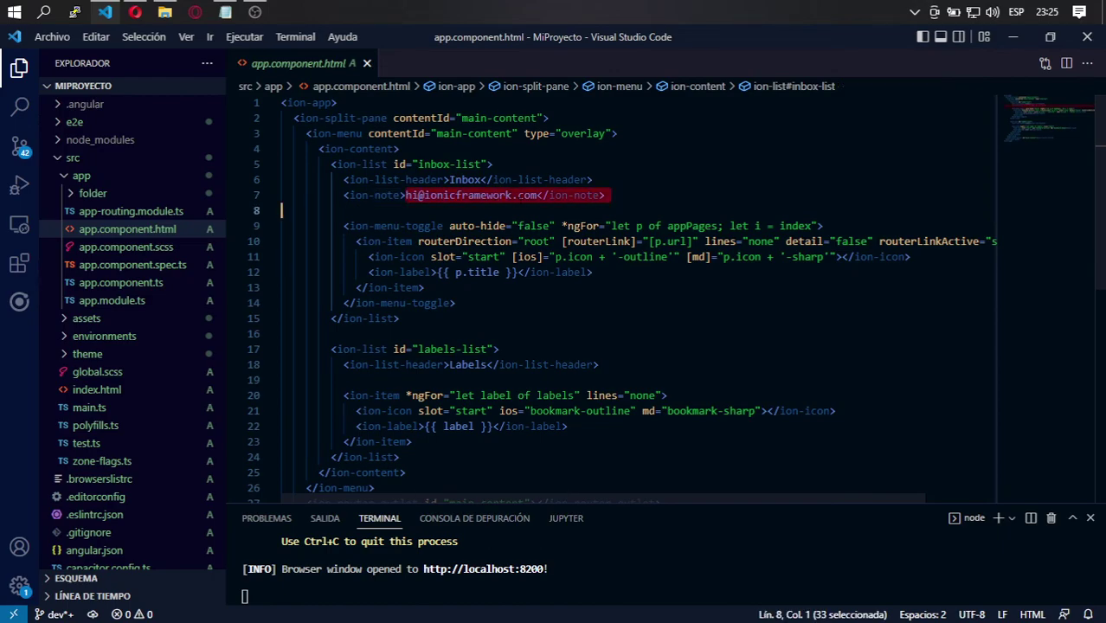
key("alt+Tab")
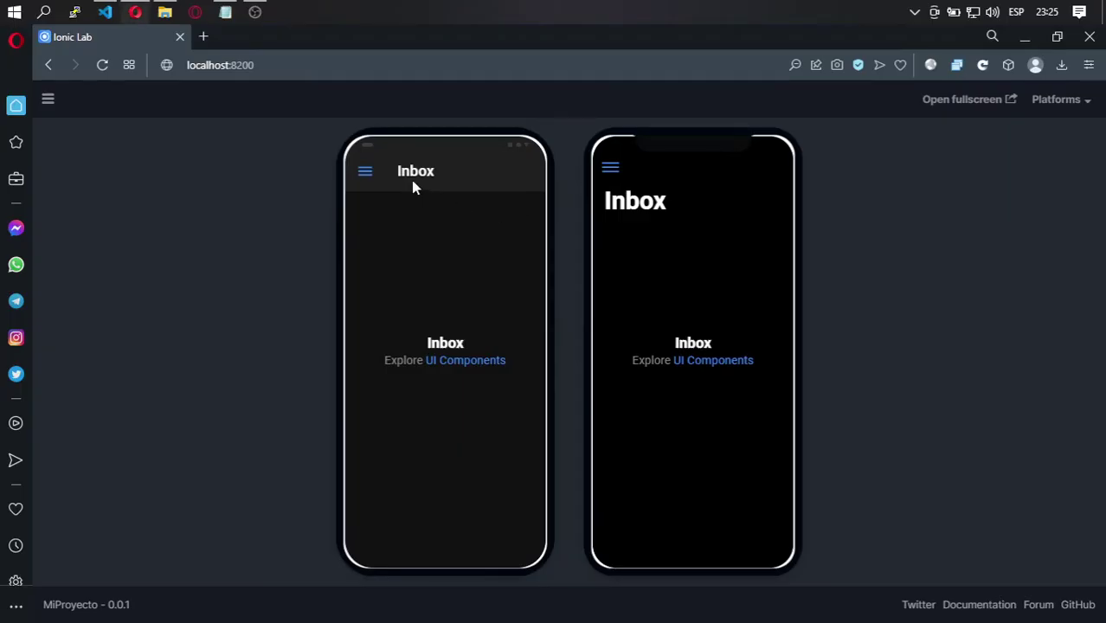
double_click(423, 172)
left_click(362, 171)
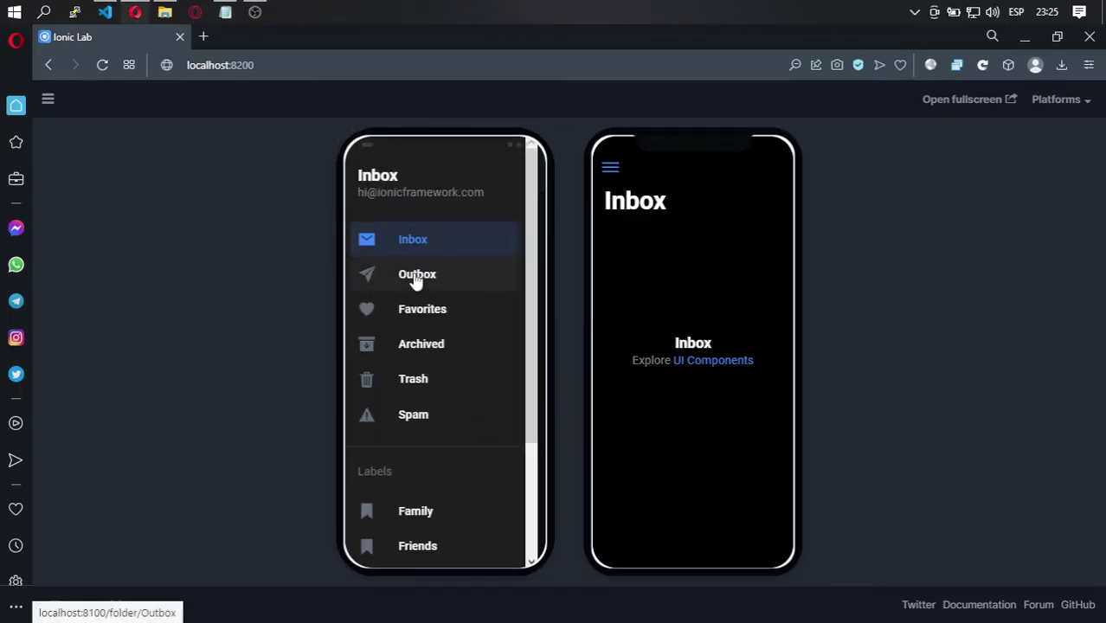
Step: Open the Outbox page in the Android preview and highlight the side menu's Inbox heading and e-mail note
left_click(412, 273)
left_click(366, 174)
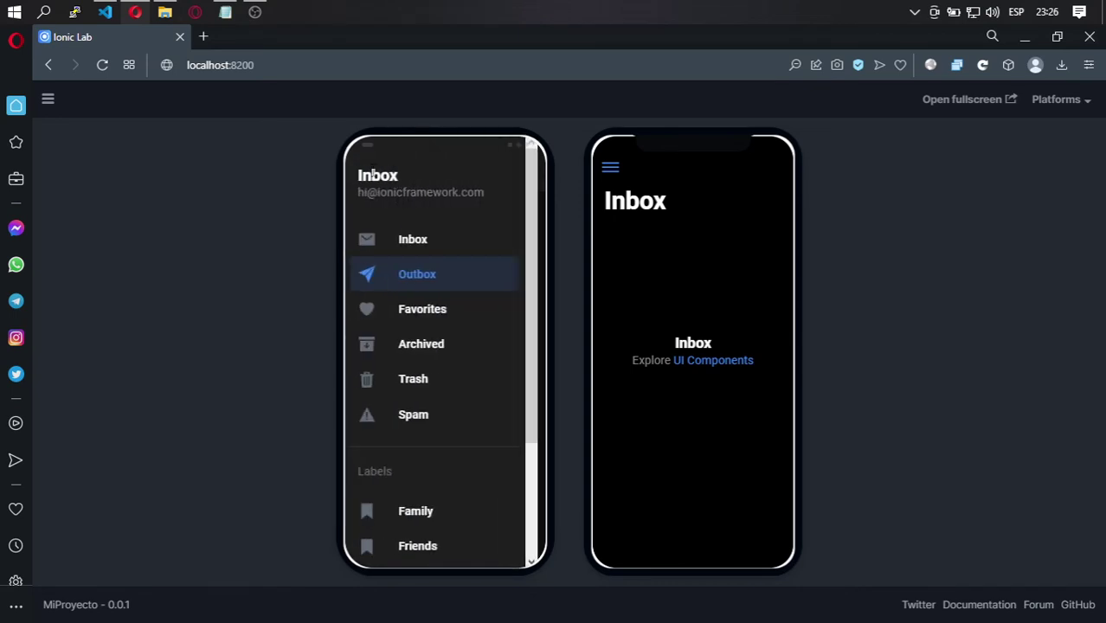
left_click_drag(358, 173, 485, 189)
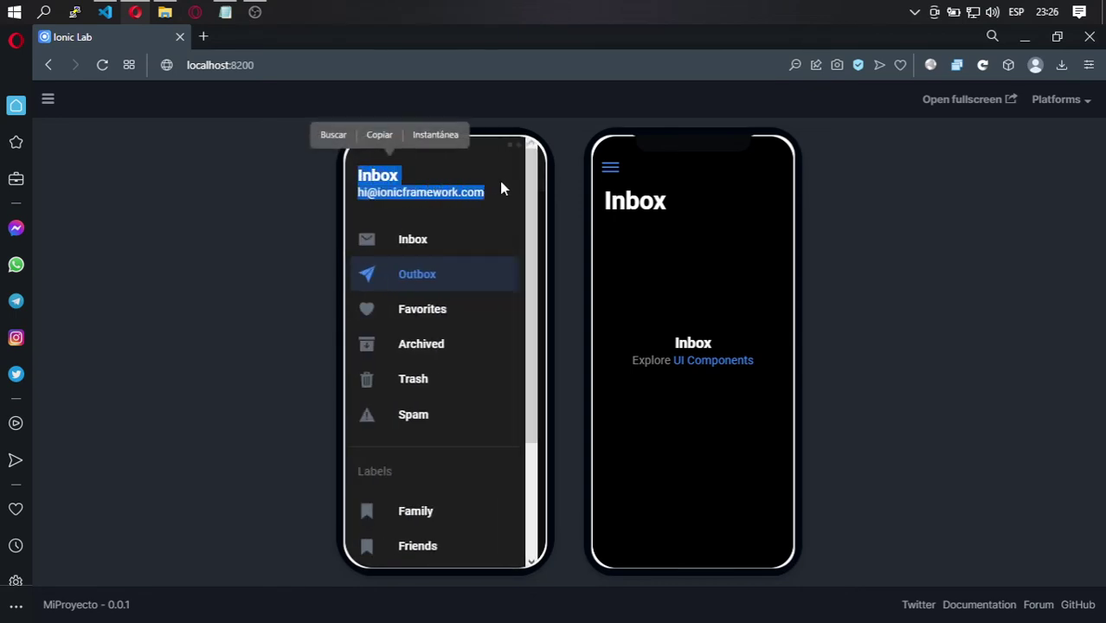
Step: Switch to Visual Studio Code and replace the inbox list's ion-list-header text with "Mi Primera App"
key("alt+Tab")
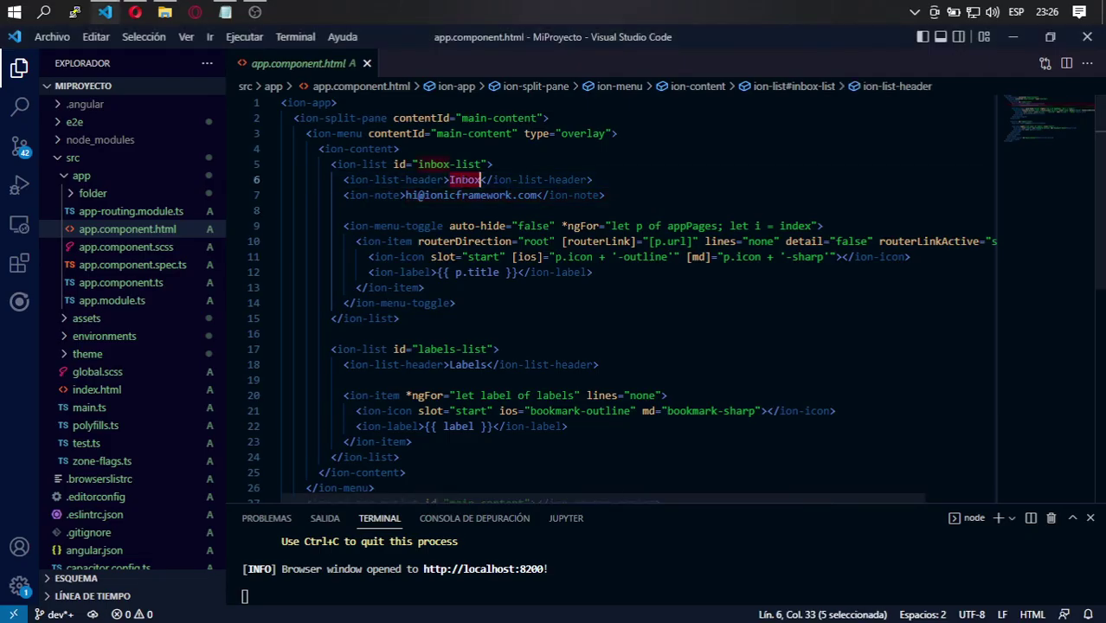
type("Mi Primera ")
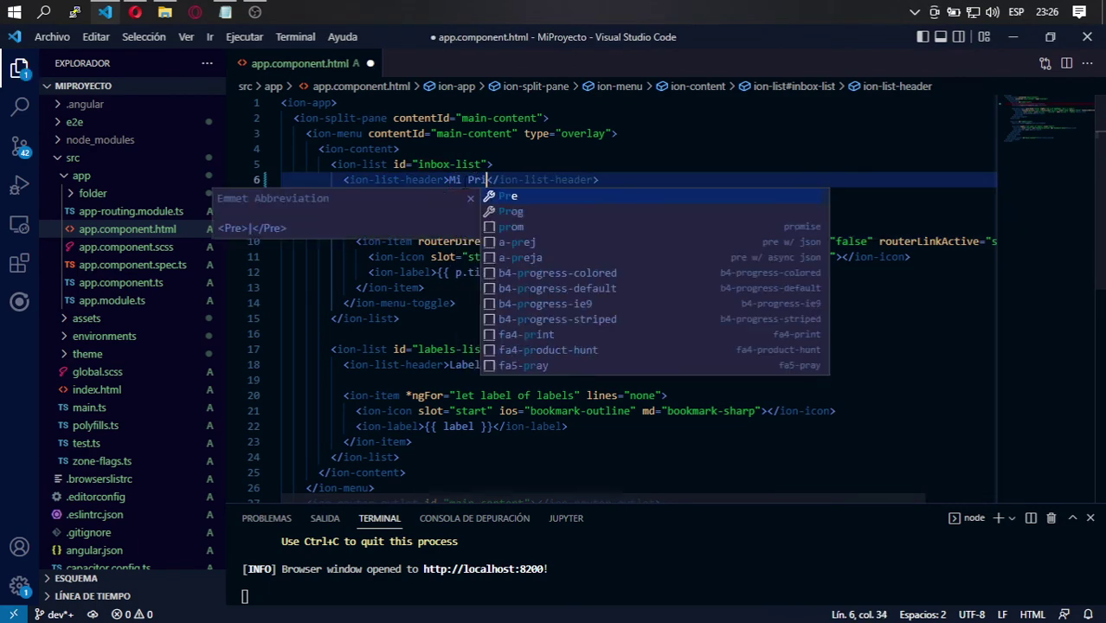
type("App")
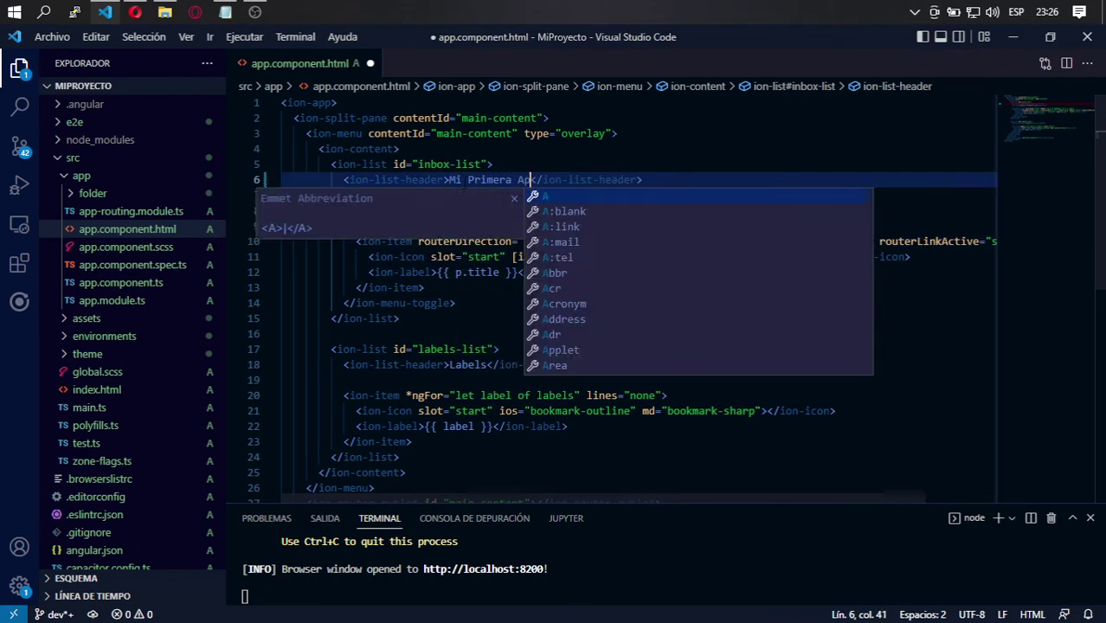
left_click(461, 179)
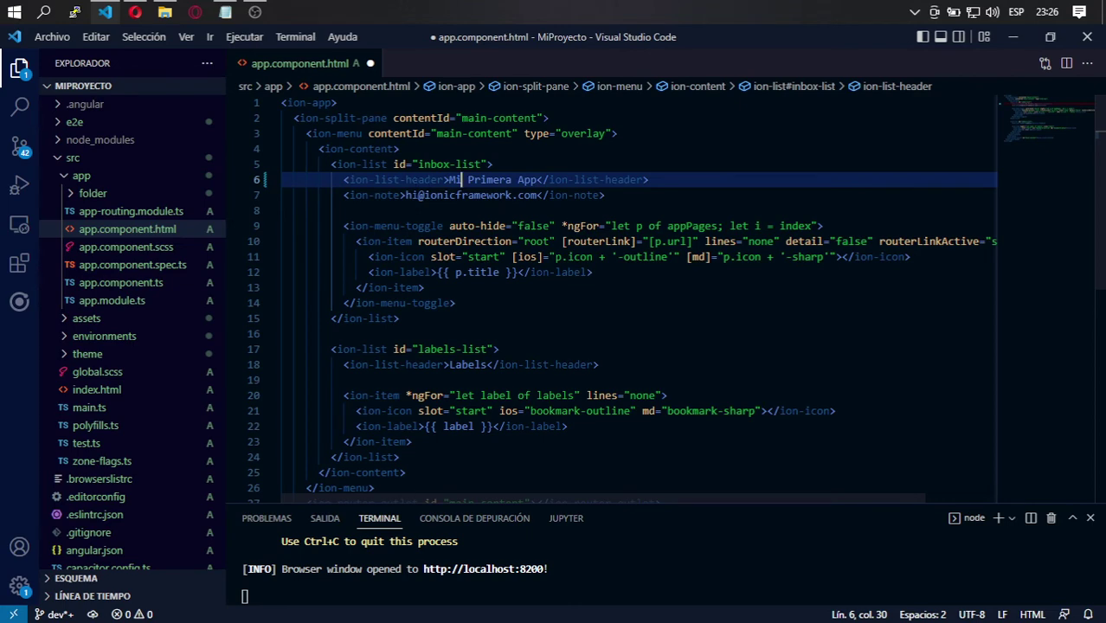
Step: Replace the ion-note e-mail text with "by" and the author's name, and save app.component.html
double_click(415, 195)
left_click_drag(537, 195, 406, 195)
type("by AlexRaser")
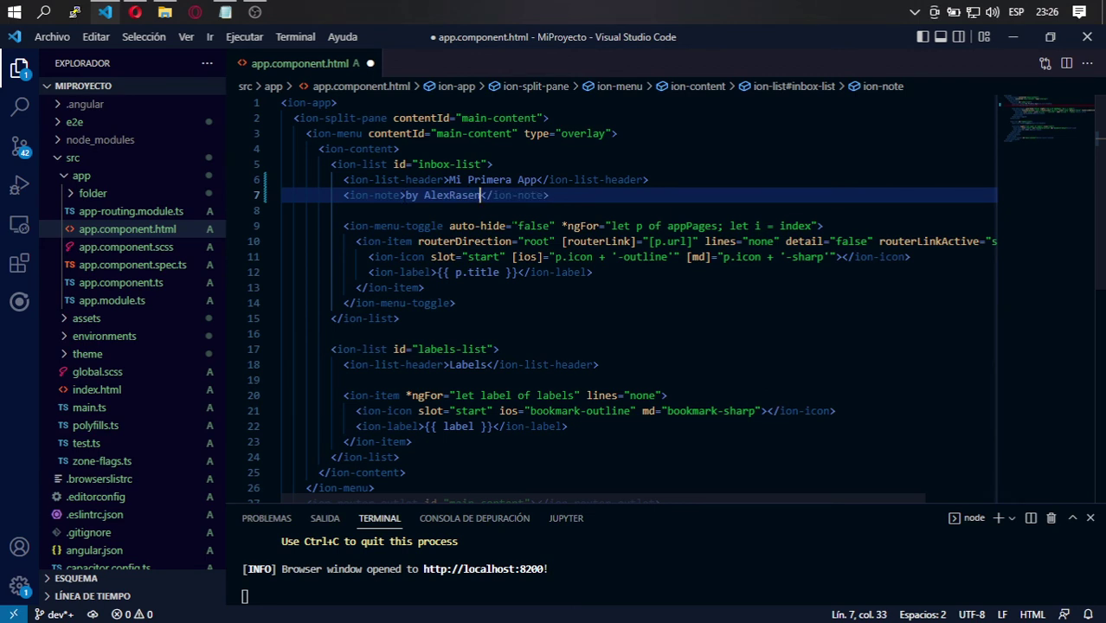
left_click(517, 208)
key("ctrl+s")
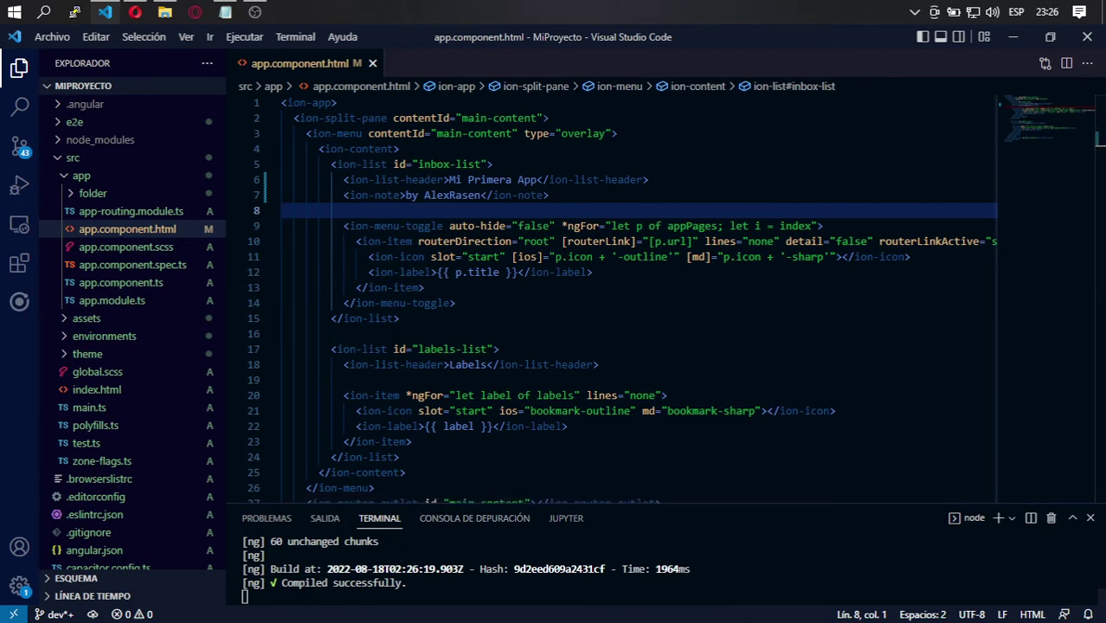
Step: Switch to the Ionic Lab preview and check the side menu's heading and note on both phones, returning each to the Inbox page
left_click(135, 12)
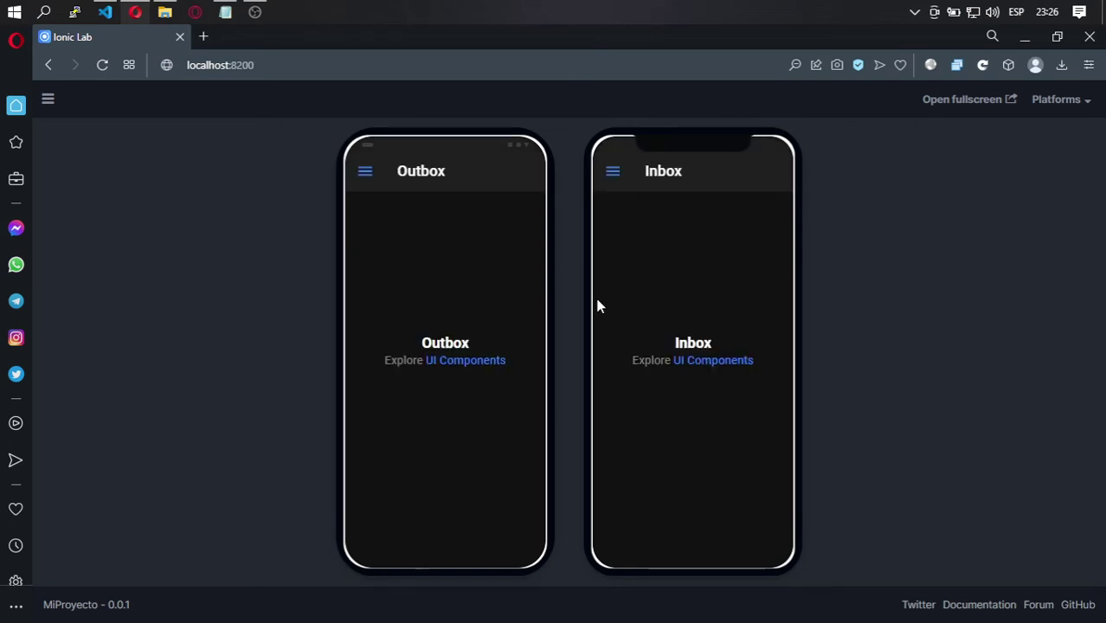
left_click(365, 173)
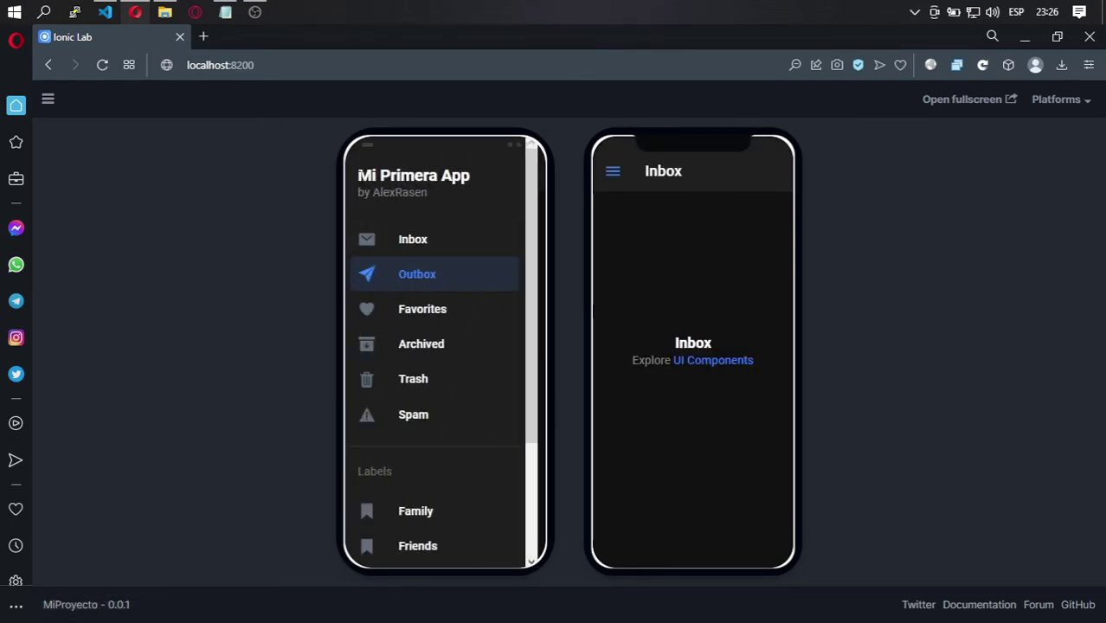
left_click_drag(356, 176, 424, 191)
left_click(613, 170)
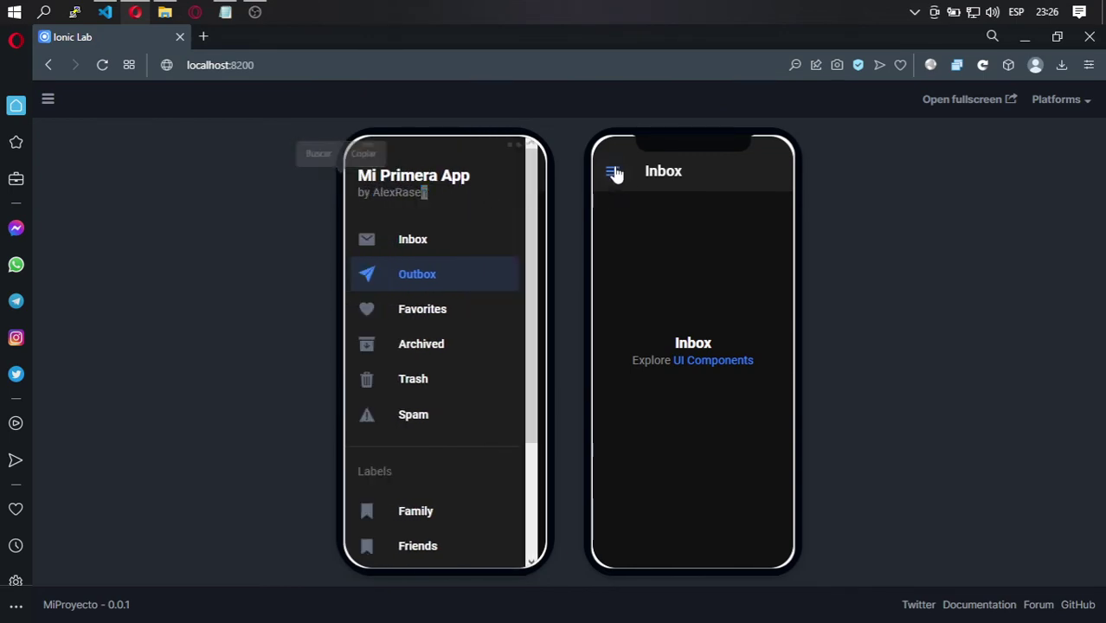
left_click(437, 240)
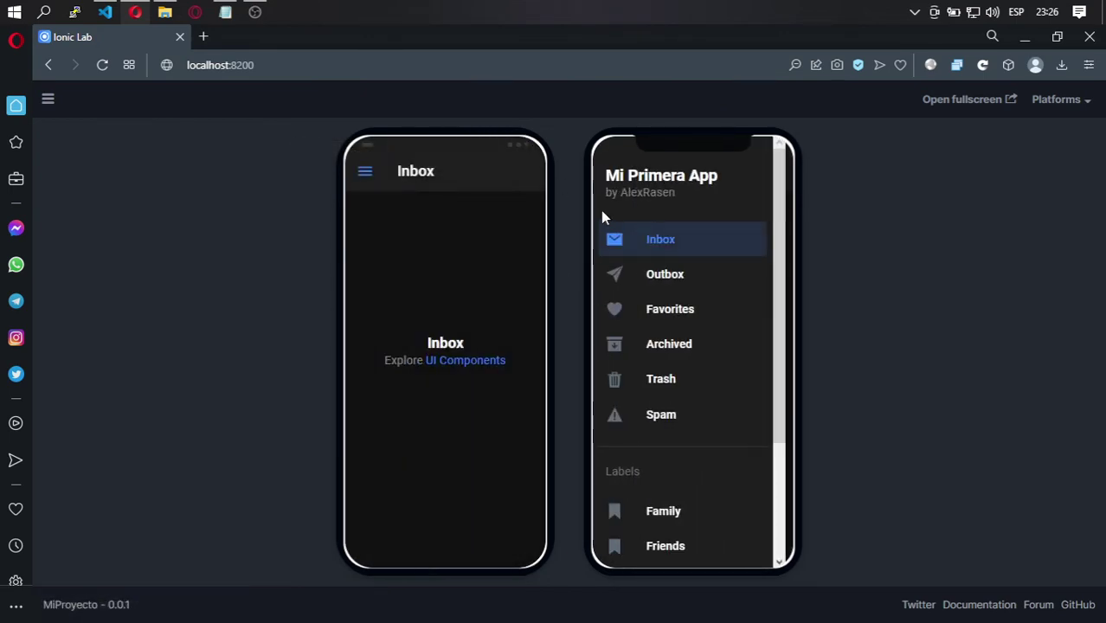
left_click(659, 241)
left_click(366, 173)
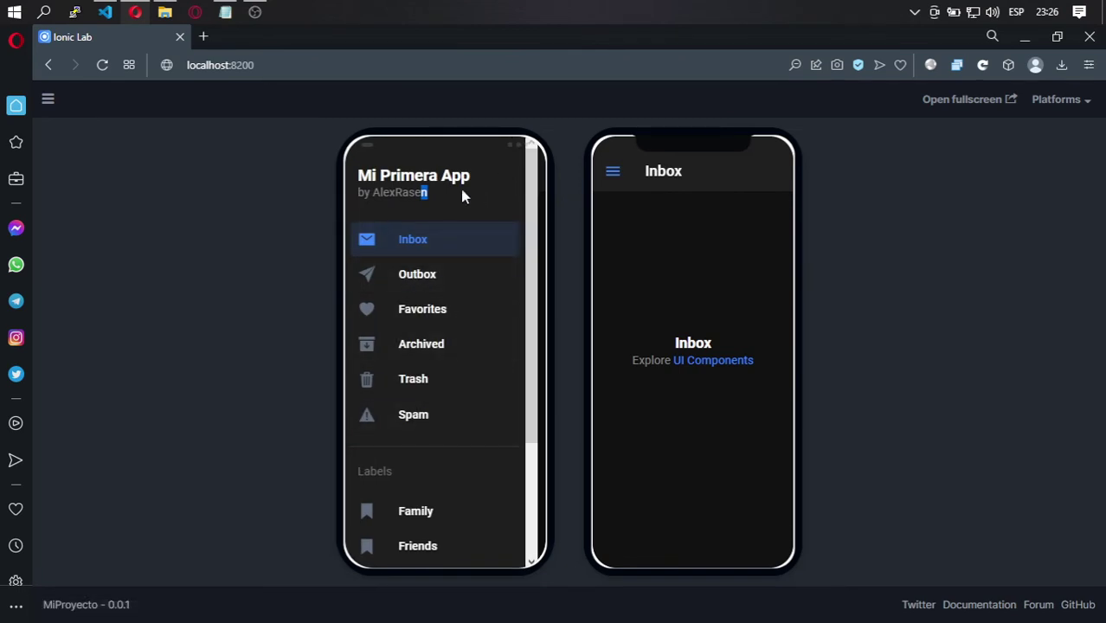
left_click(400, 252)
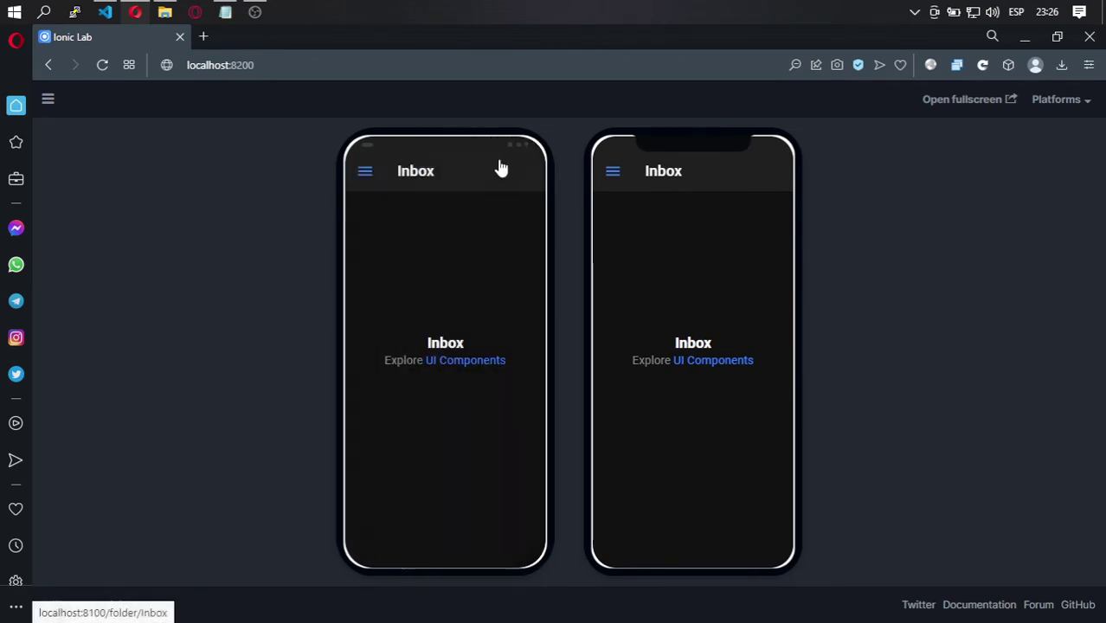
Step: Open app.component.ts in Visual Studio Code and examine the appPages array's titles and the labels array
left_click(105, 12)
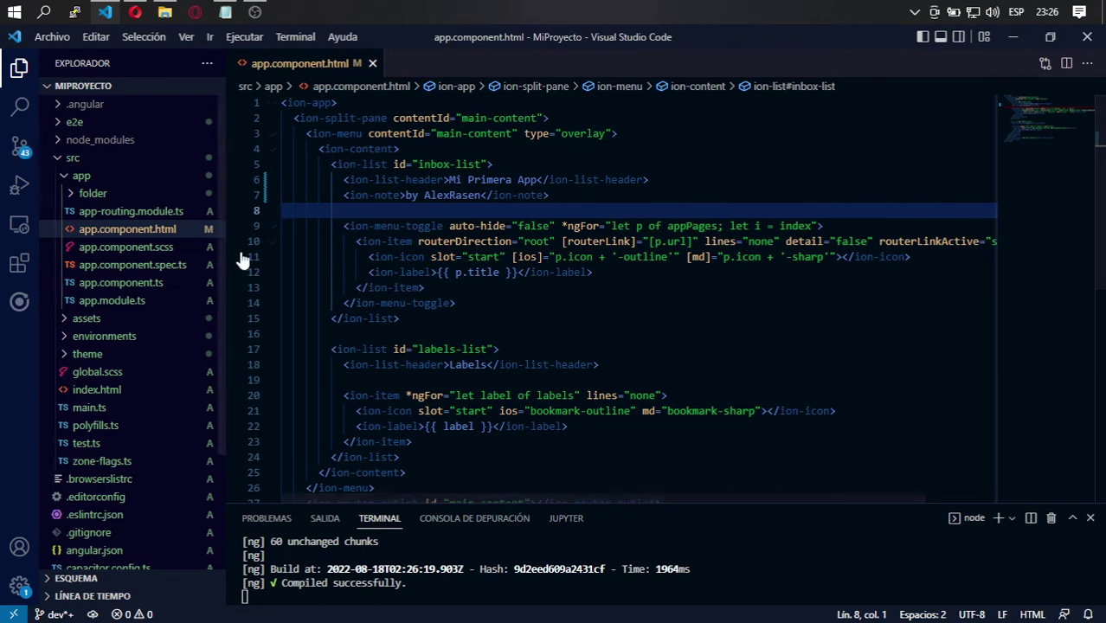
left_click(124, 286)
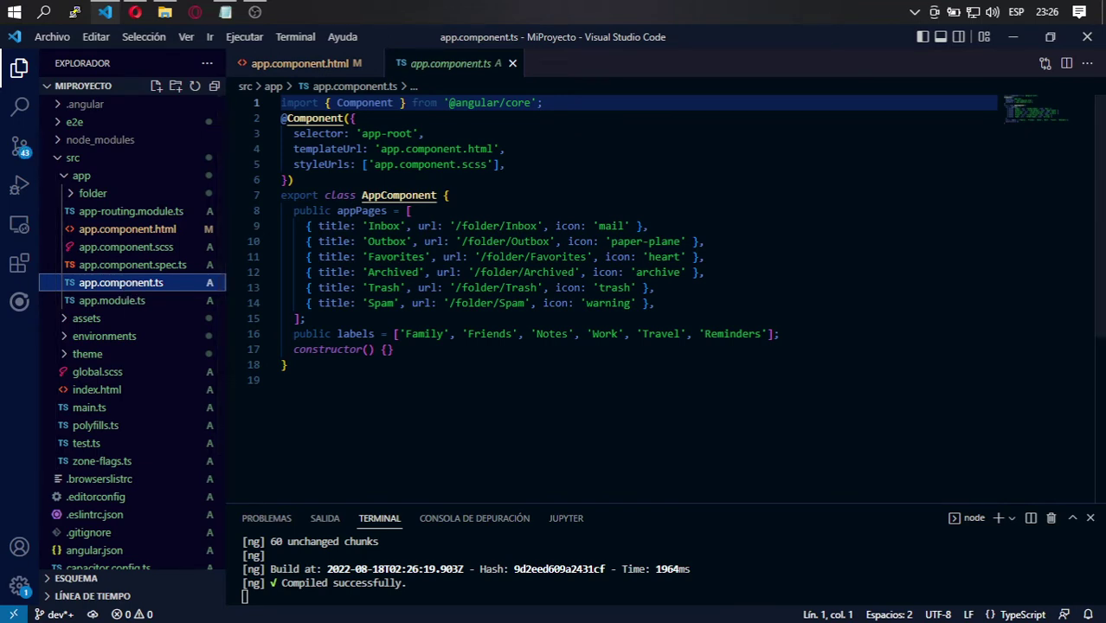
double_click(339, 211)
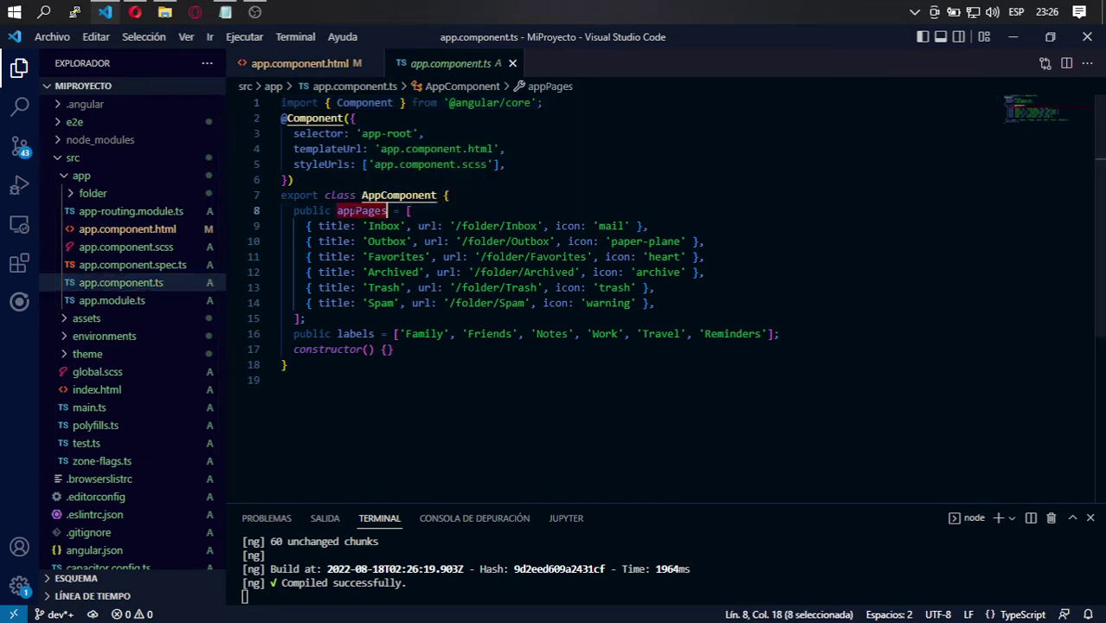
left_click_drag(406, 210, 307, 319)
double_click(385, 226)
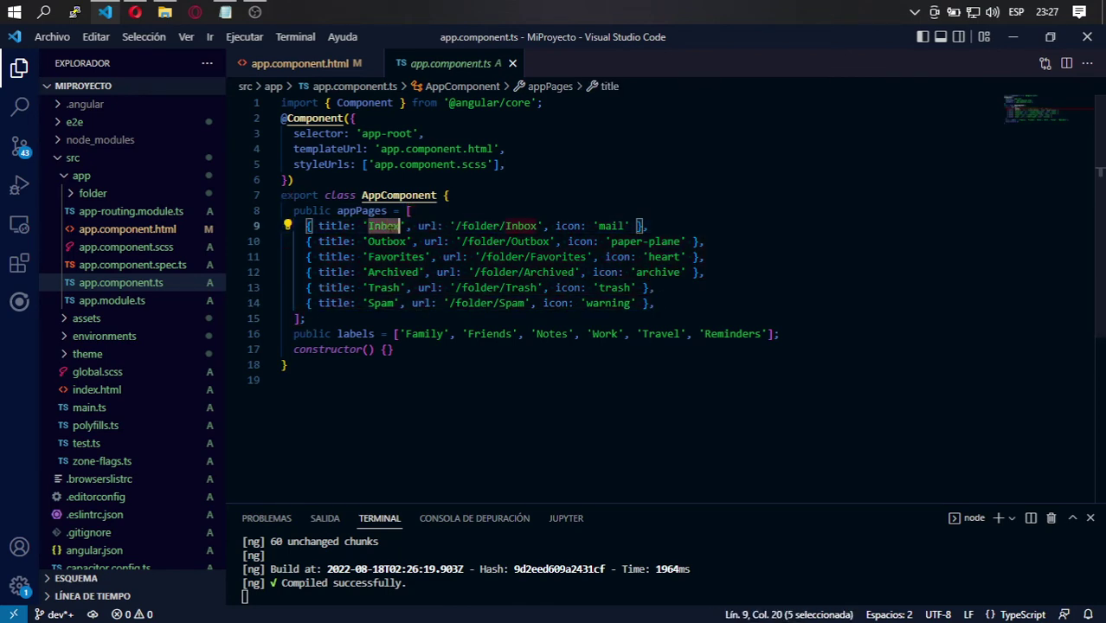
double_click(394, 256)
left_click(379, 303)
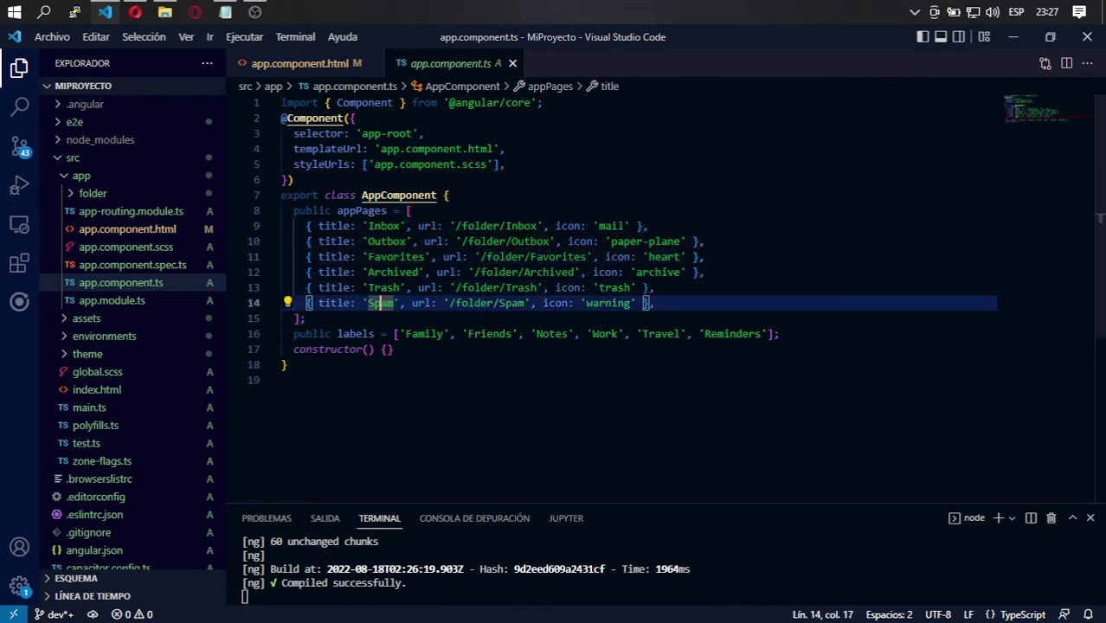
left_click_drag(385, 226, 779, 333)
left_click(387, 349)
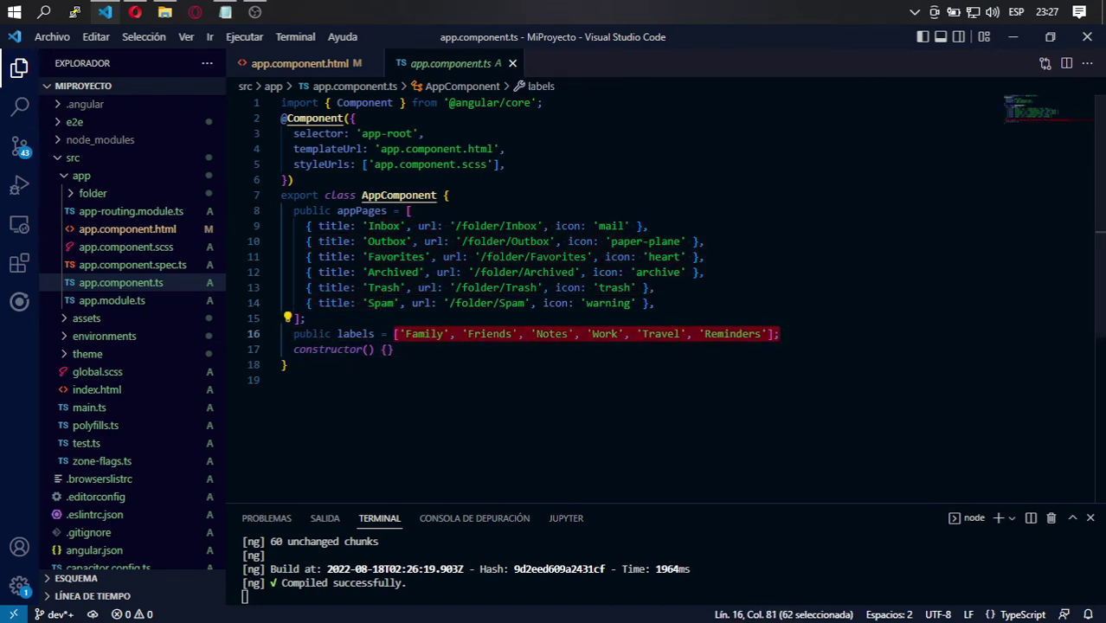
Step: Change the title of the first appPages entry to "Inicio"
double_click(383, 226)
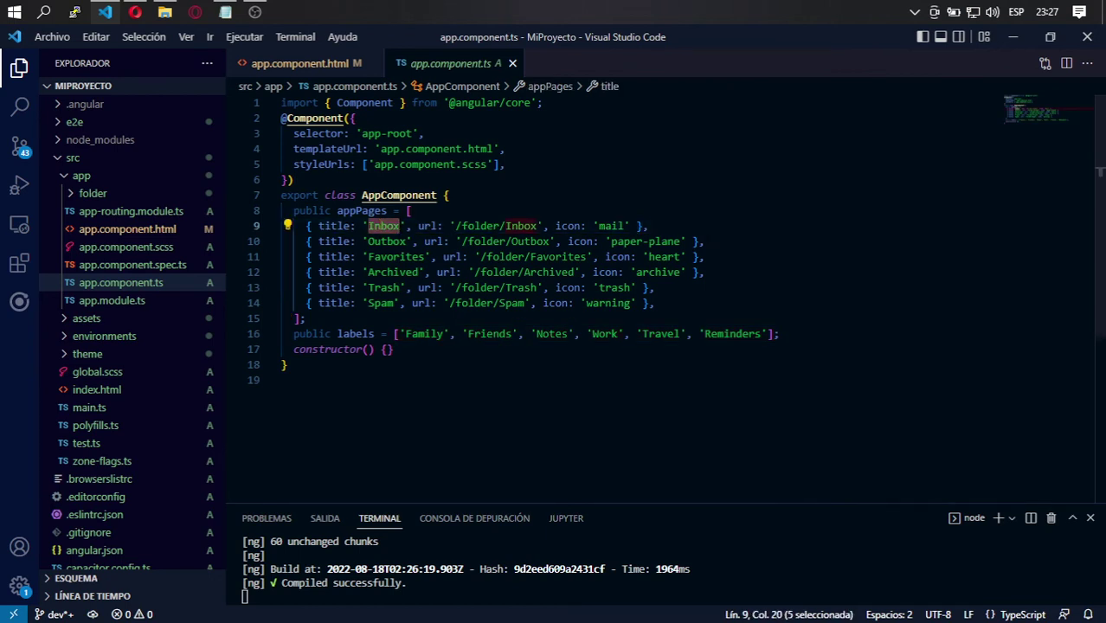
type("Inicio")
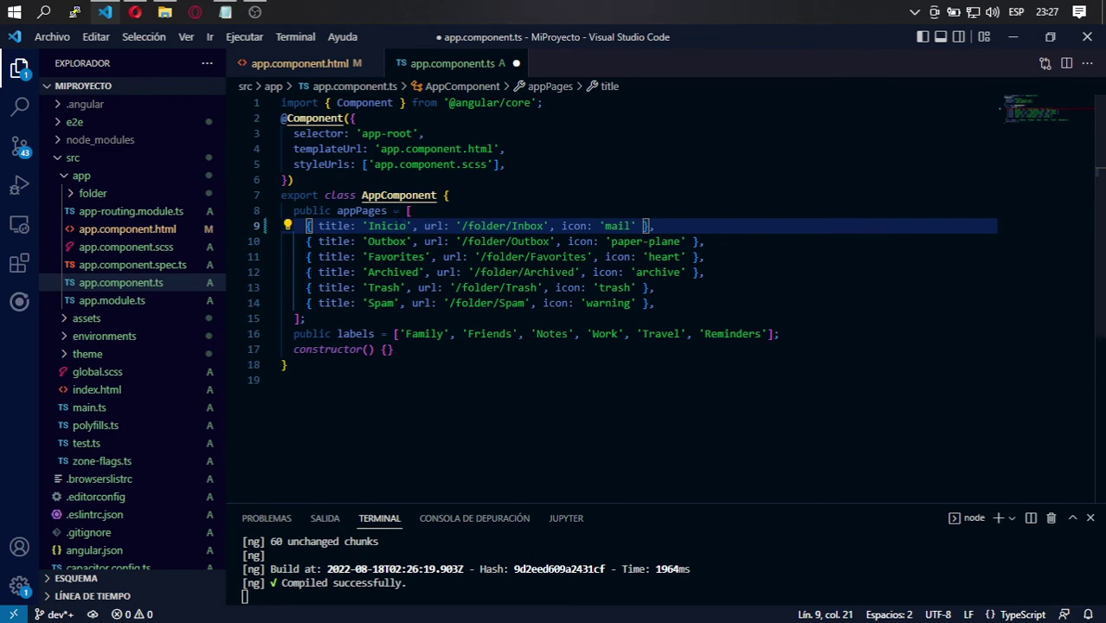
double_click(387, 226)
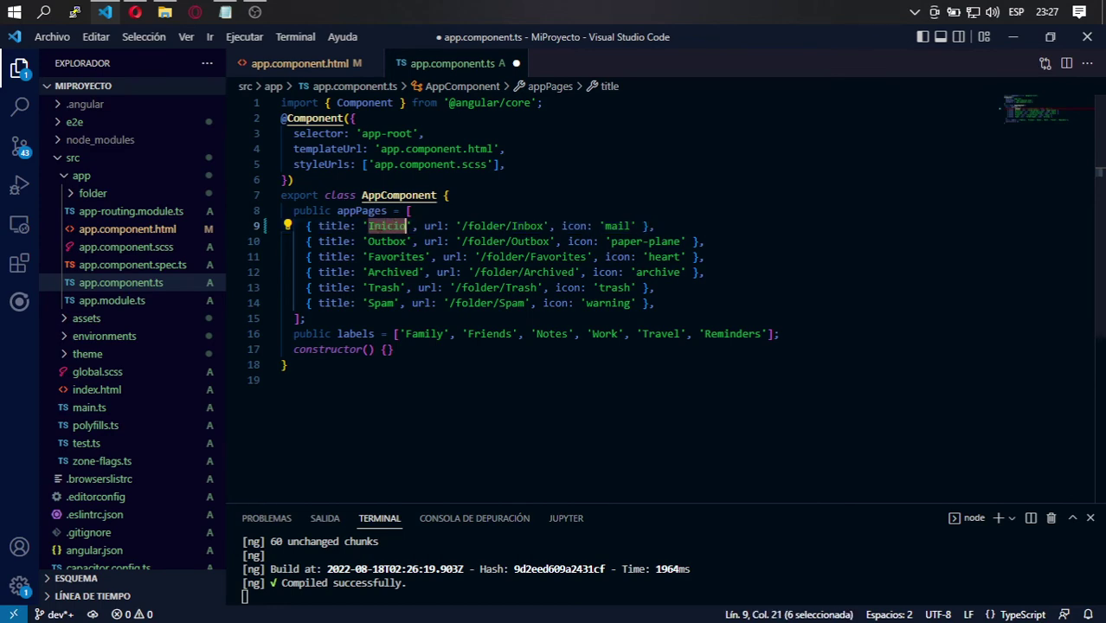
Step: Switch to the Ionic Lab preview, open the Outbox page from the side menu and highlight its heading
key("alt+Tab")
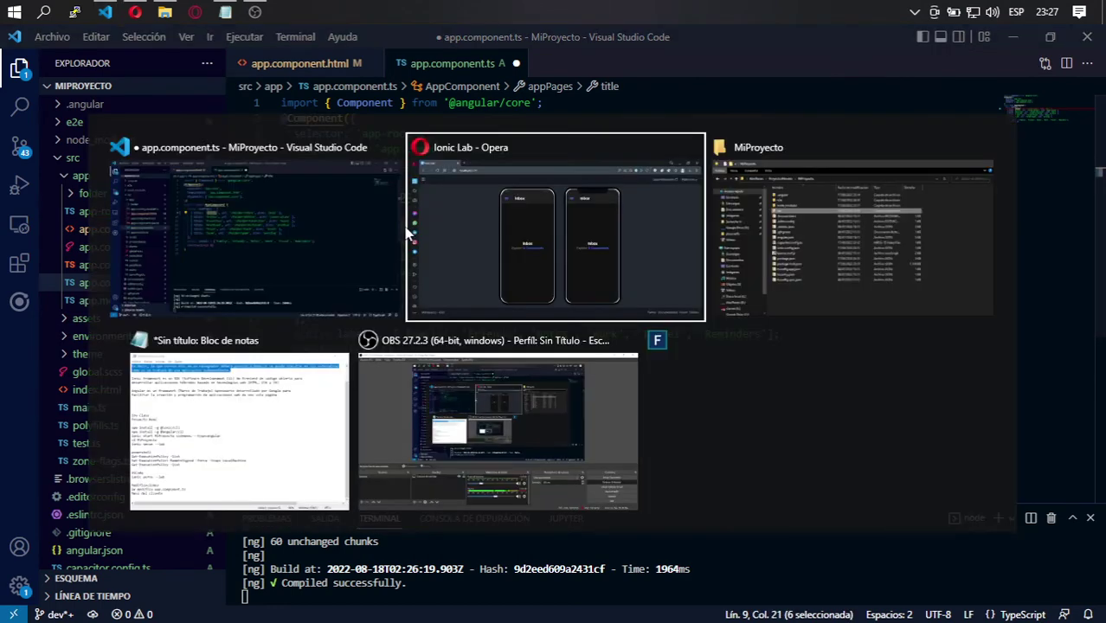
left_click(369, 175)
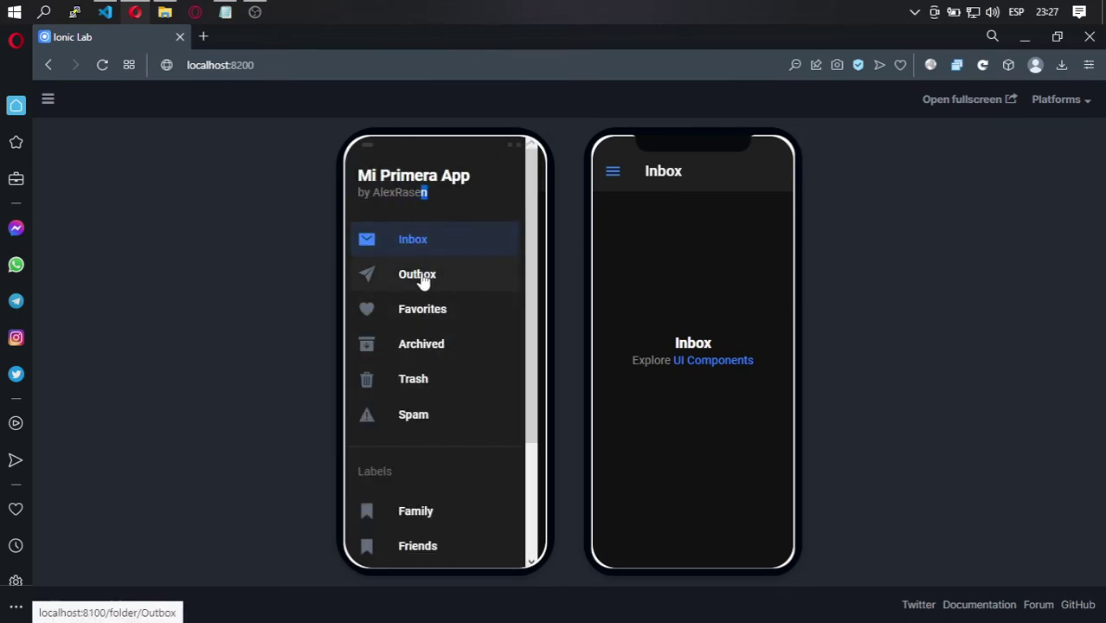
left_click(423, 277)
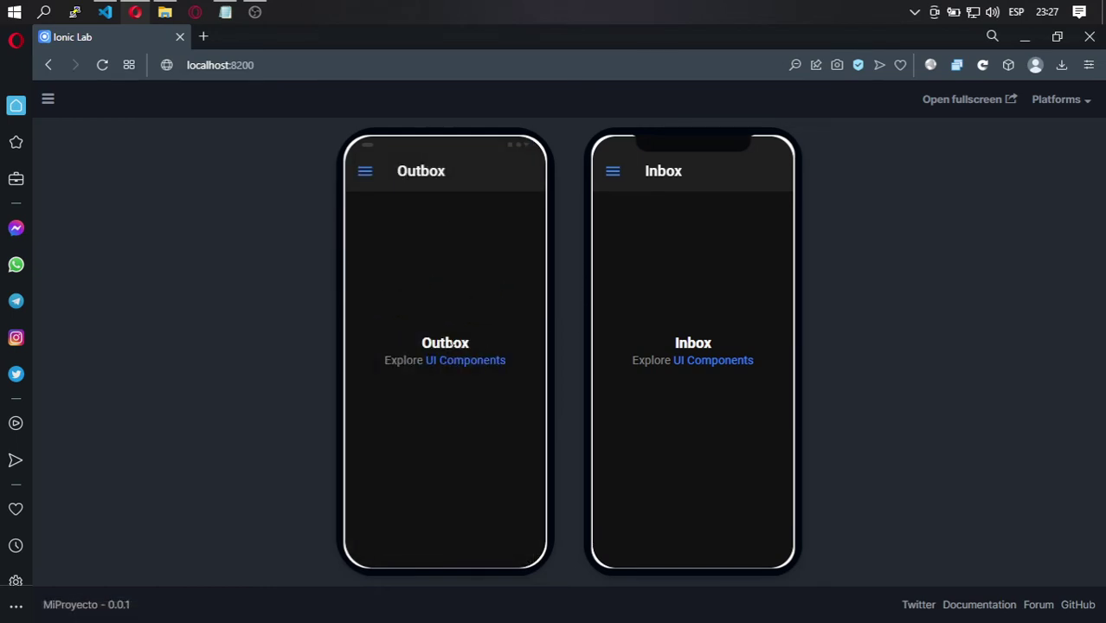
double_click(445, 343)
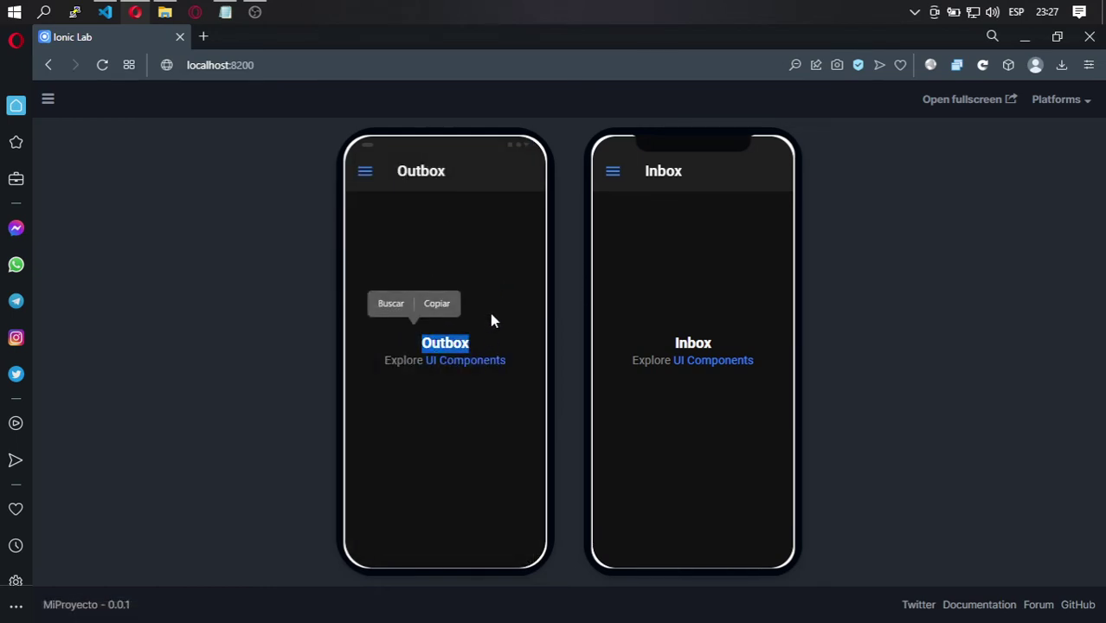
Step: Return to Visual Studio Code and examine how the appPages url values relate to the app's folder directory
key("alt+Tab")
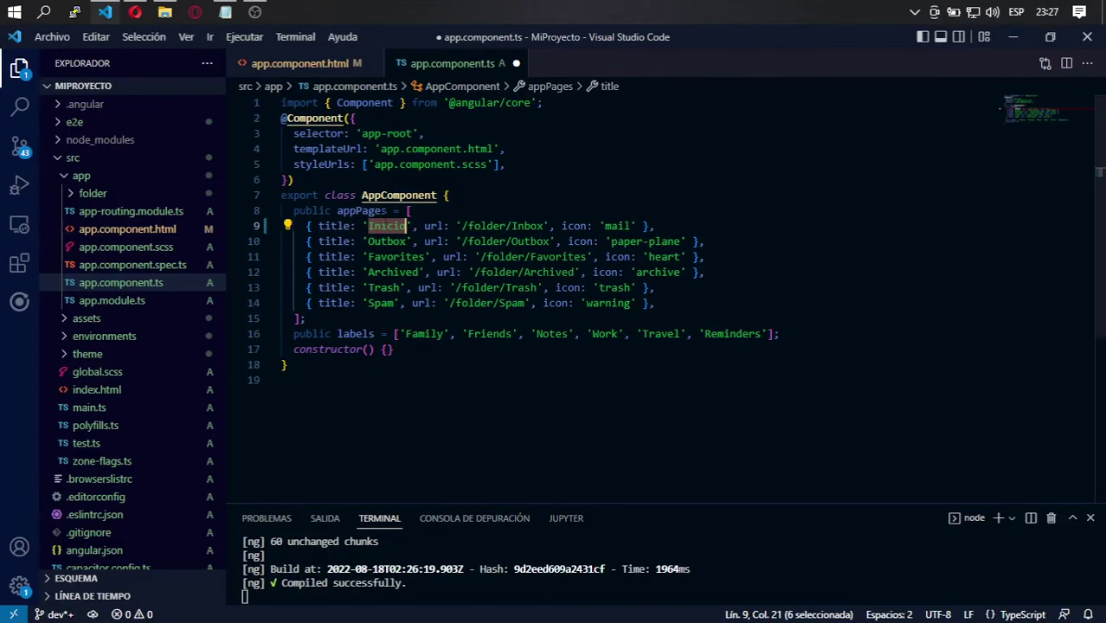
double_click(516, 226)
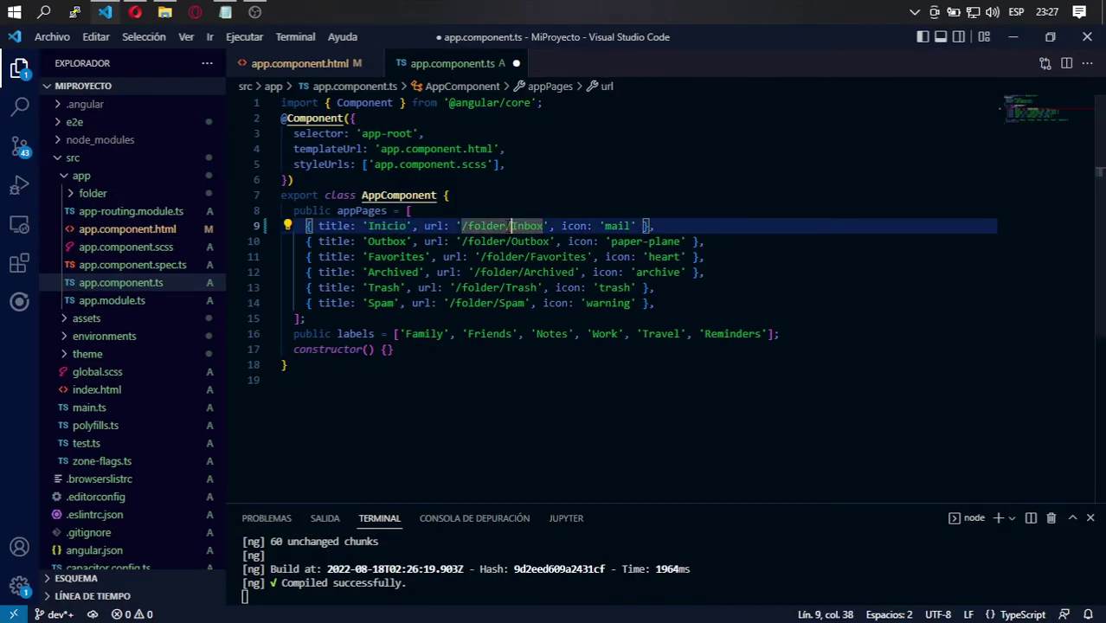
double_click(489, 225)
left_click(87, 196)
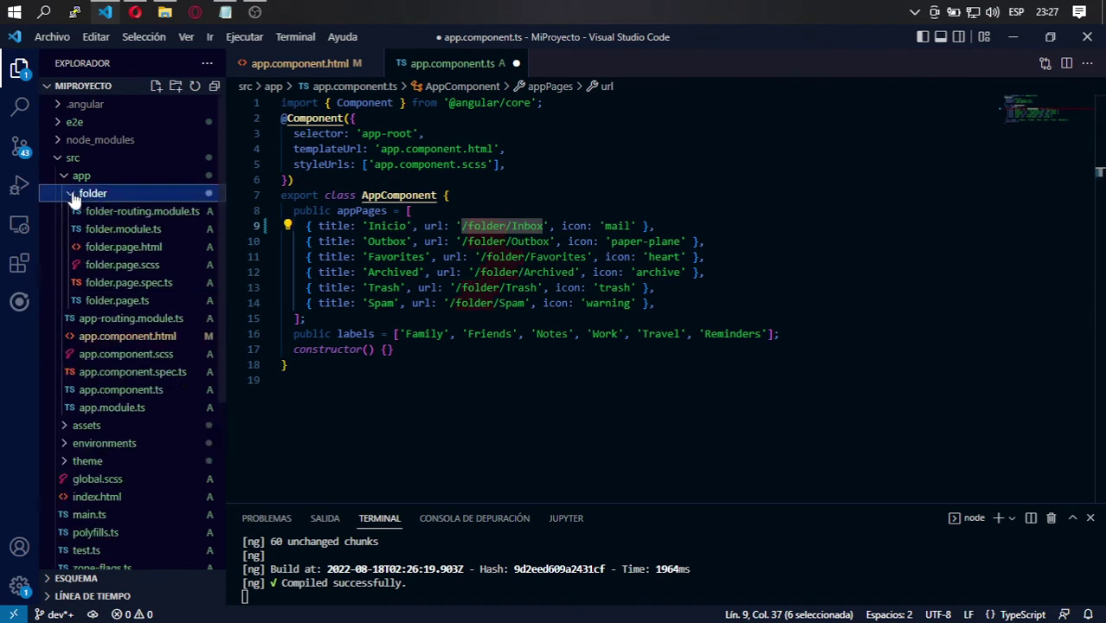
left_click(80, 196)
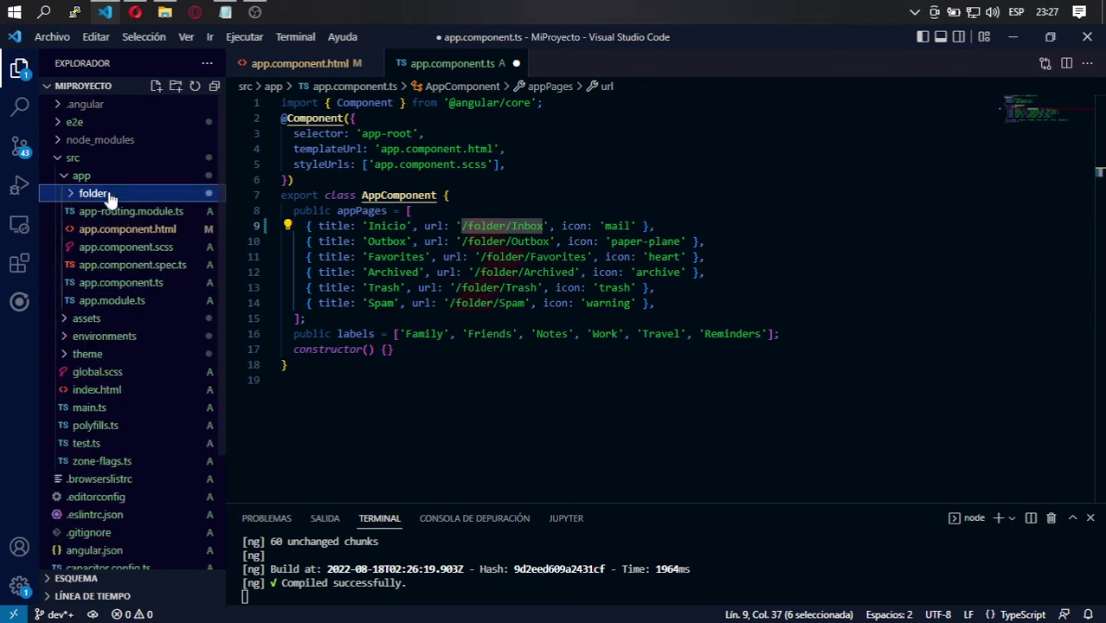
double_click(526, 226)
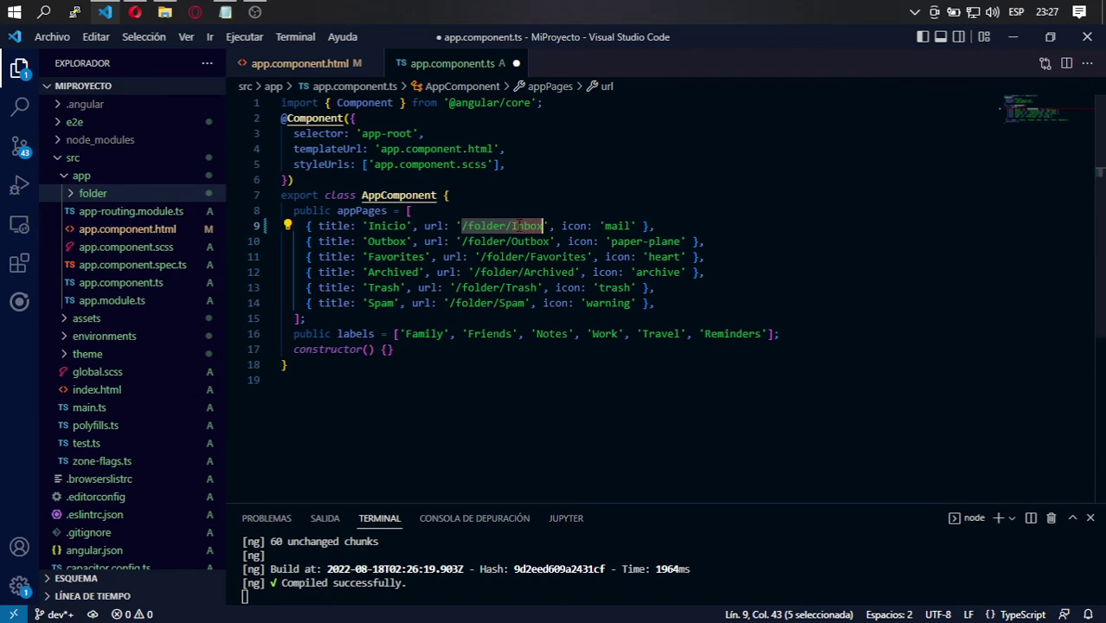
double_click(531, 241)
double_click(558, 257)
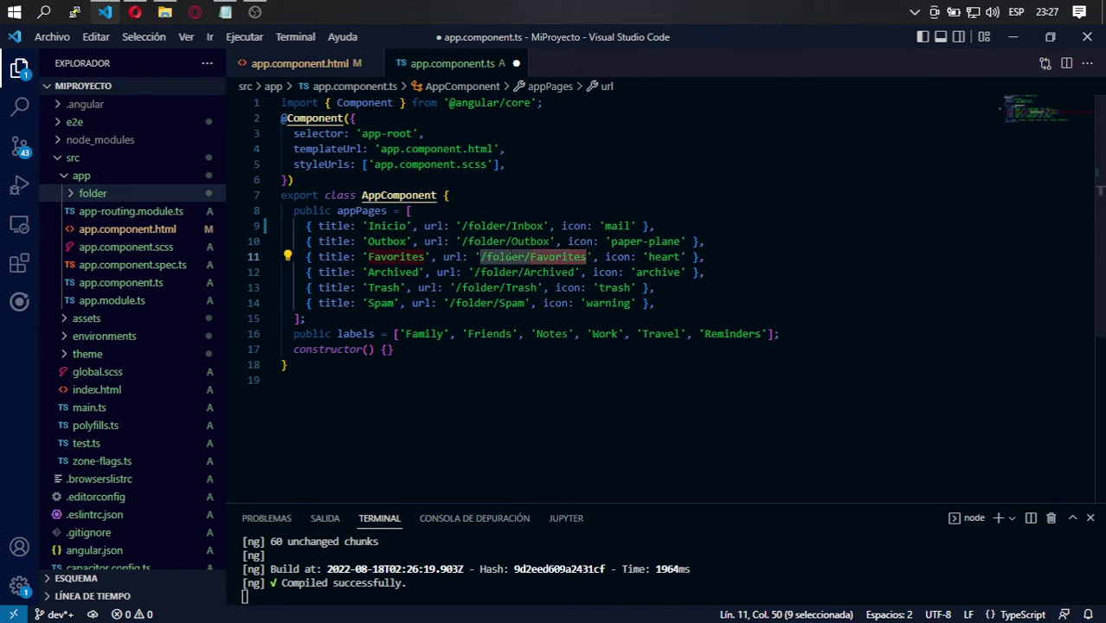
Step: Examine the icon names assigned to the appPages entries, from mail through trash
double_click(616, 226)
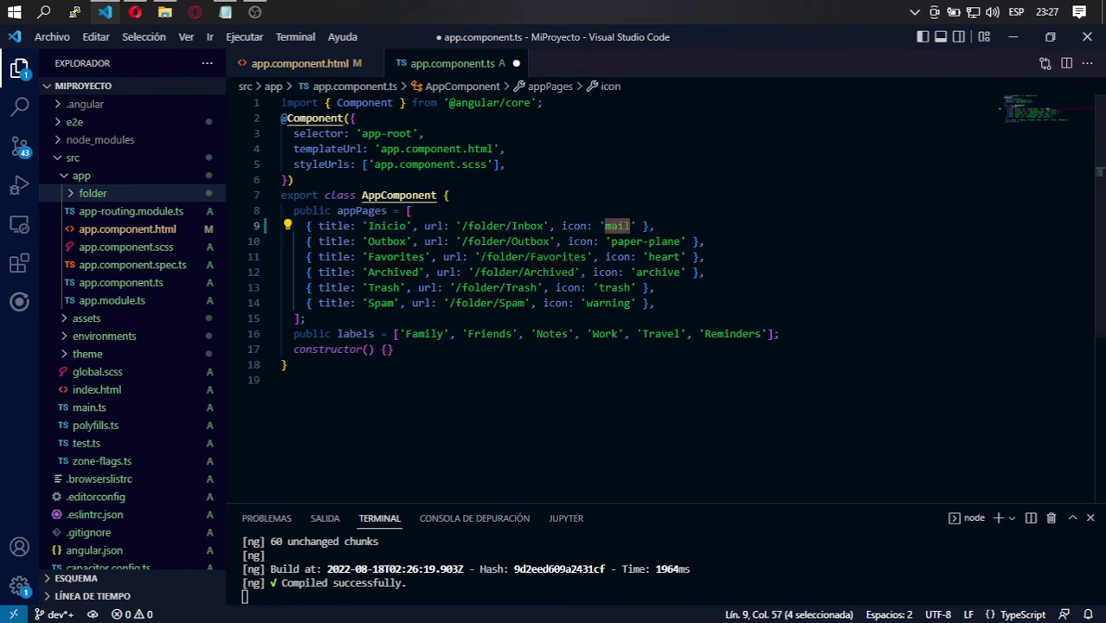
double_click(645, 242)
double_click(664, 257)
double_click(657, 272)
left_click(616, 287)
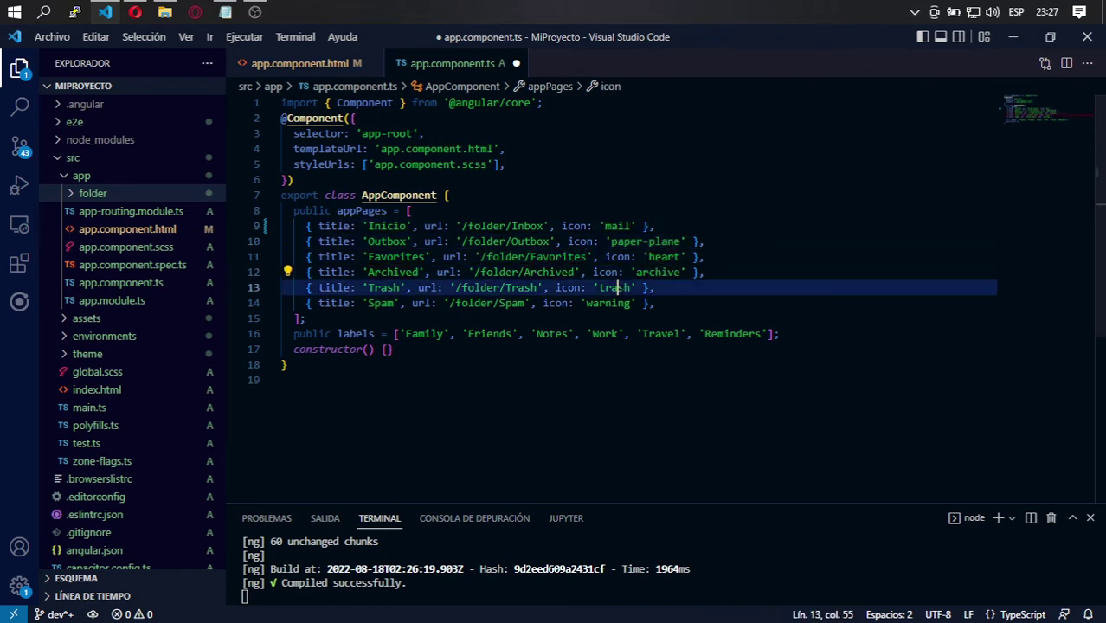
Step: Examine the icon names assigned to the last two appPages entries, Trash and Spam
double_click(617, 287)
double_click(608, 303)
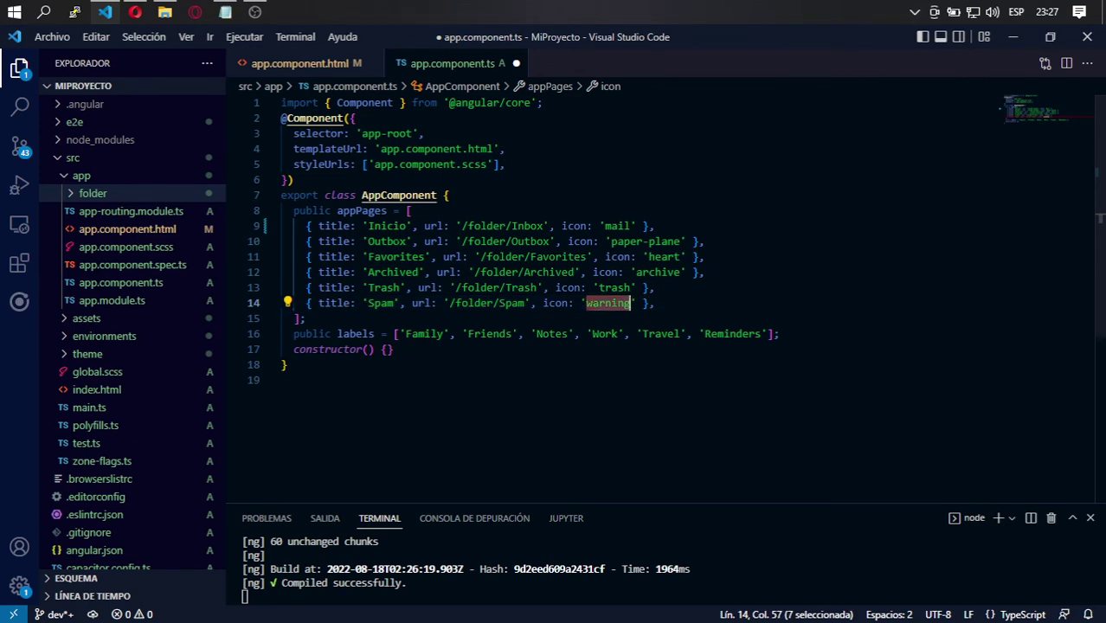
Step: Change the titles of the second and third appPages entries to "Tienda" and "Categorias"
double_click(387, 241)
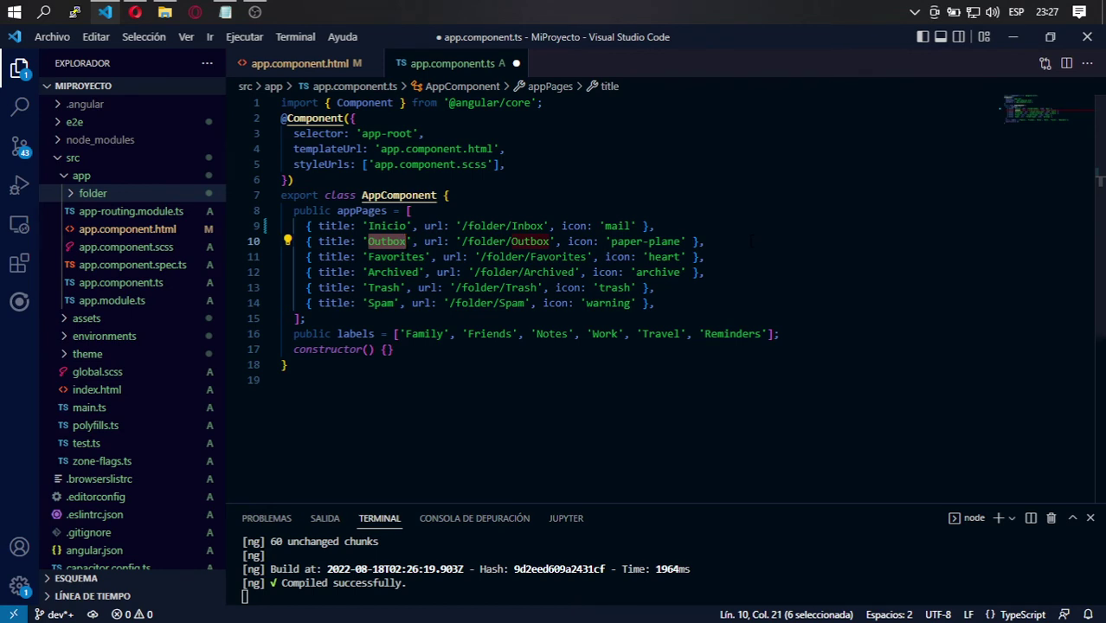
key("BackSpace")
type("Tienda")
left_click_drag(425, 257, 369, 257)
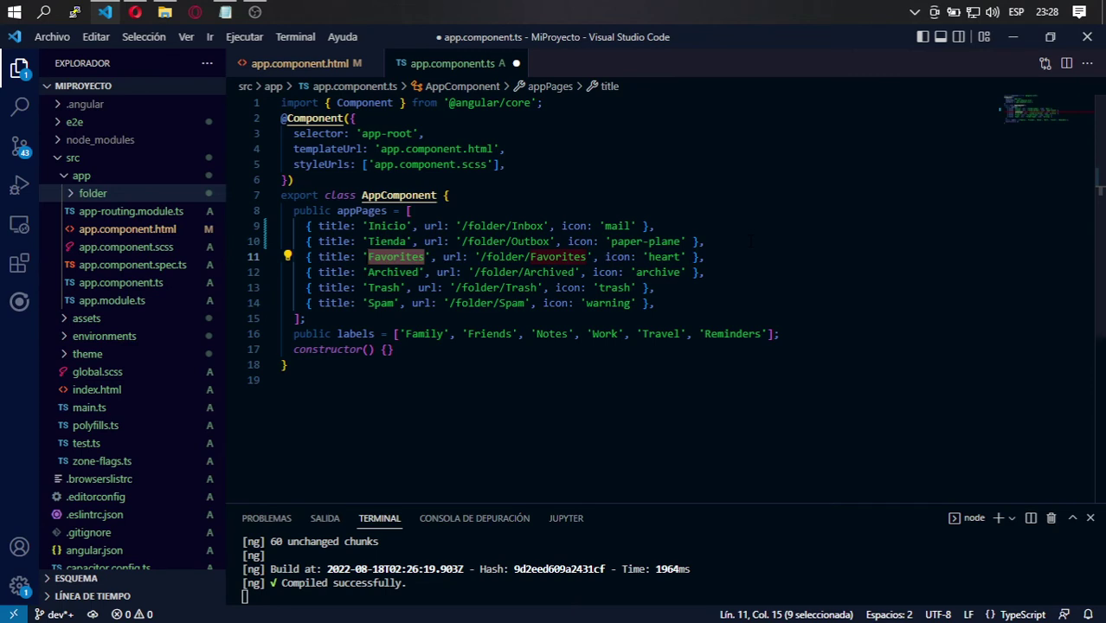
type("Categorias")
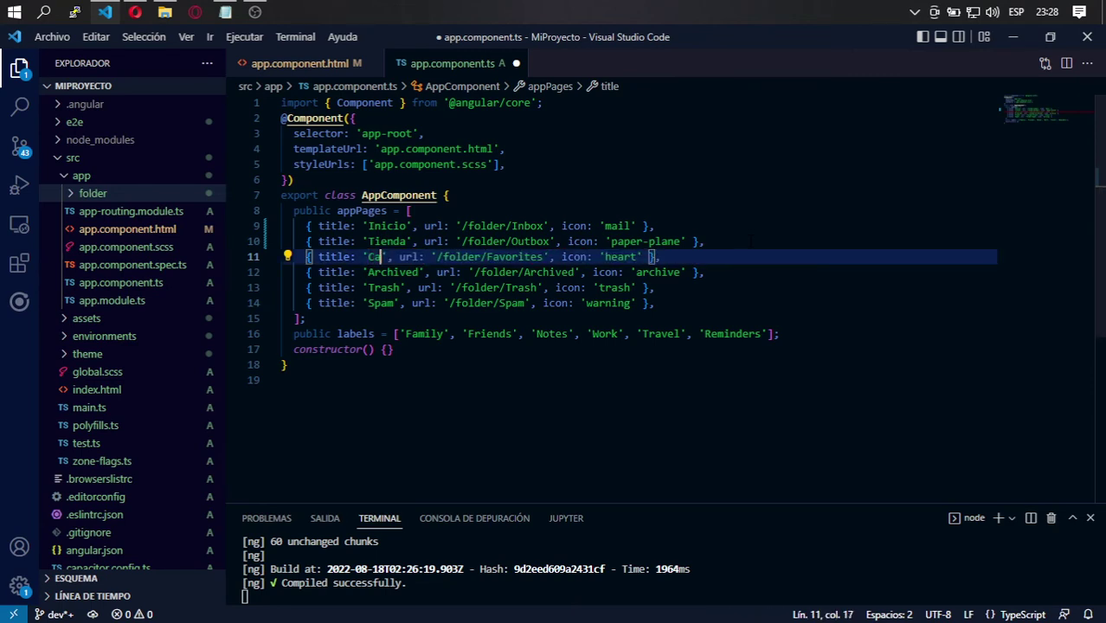
Step: Change the title of the third appPages entry to "Mensajes"
left_click(431, 271)
key("Up")
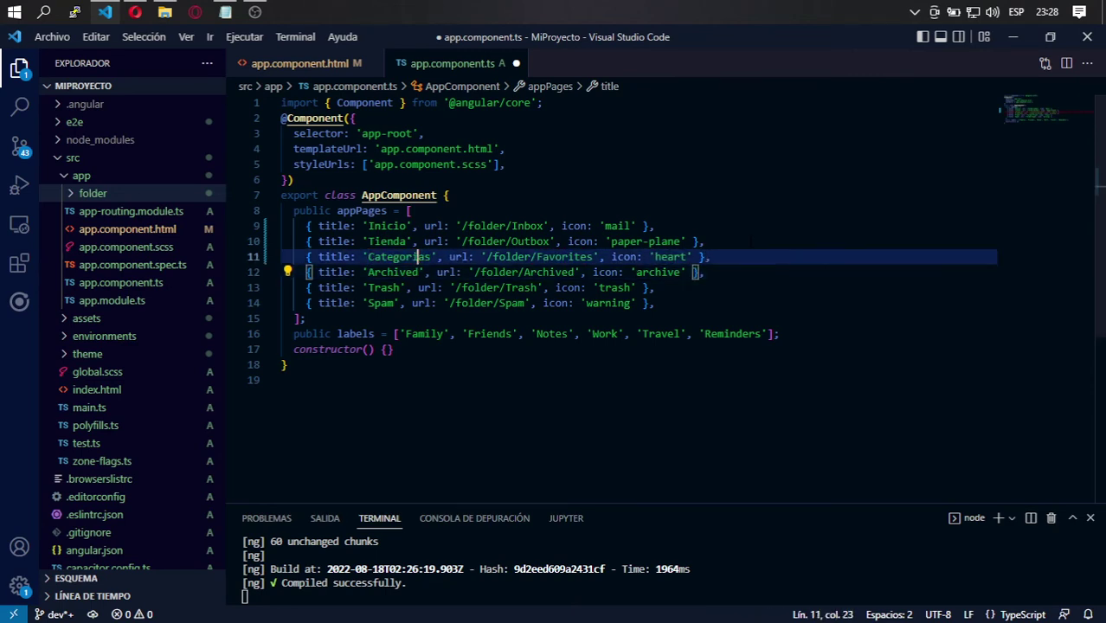
key("ctrl+shift+Left")
type("Censajes")
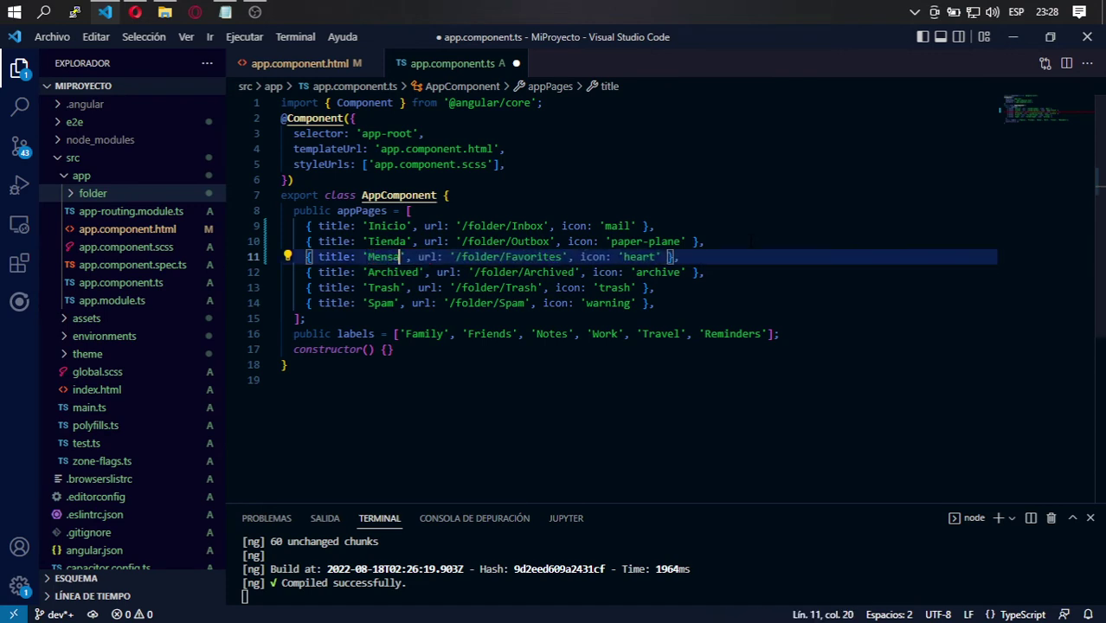
Step: Try "Mis Compras" as the title of the fourth appPages entry and clear that title again
key("Down")
key("ctrl+shift+Left")
type("Mis Compr")
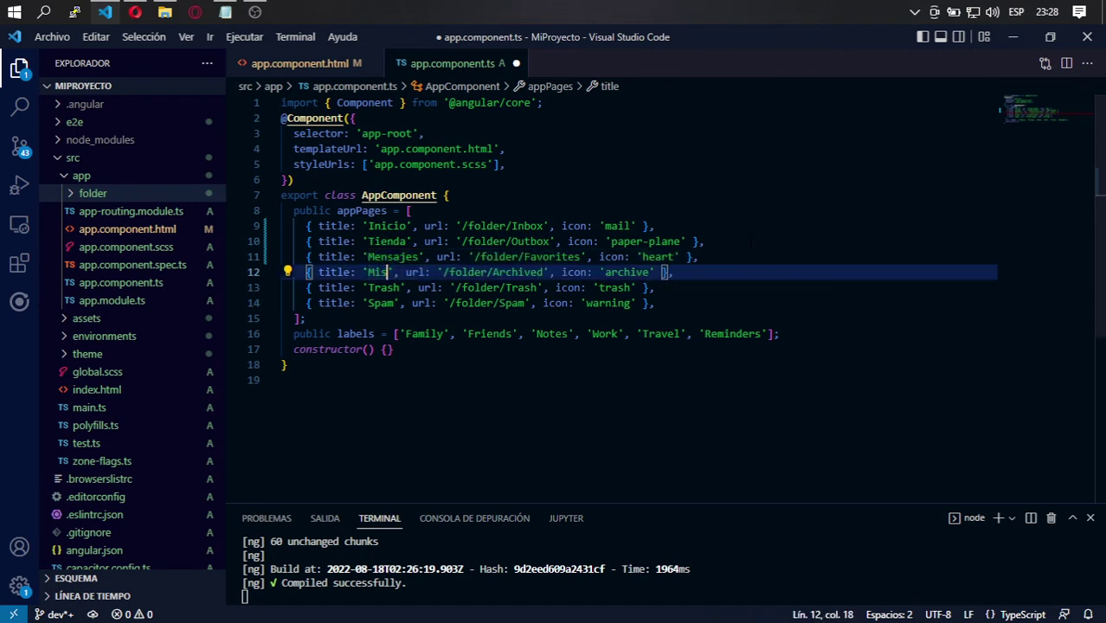
type("as")
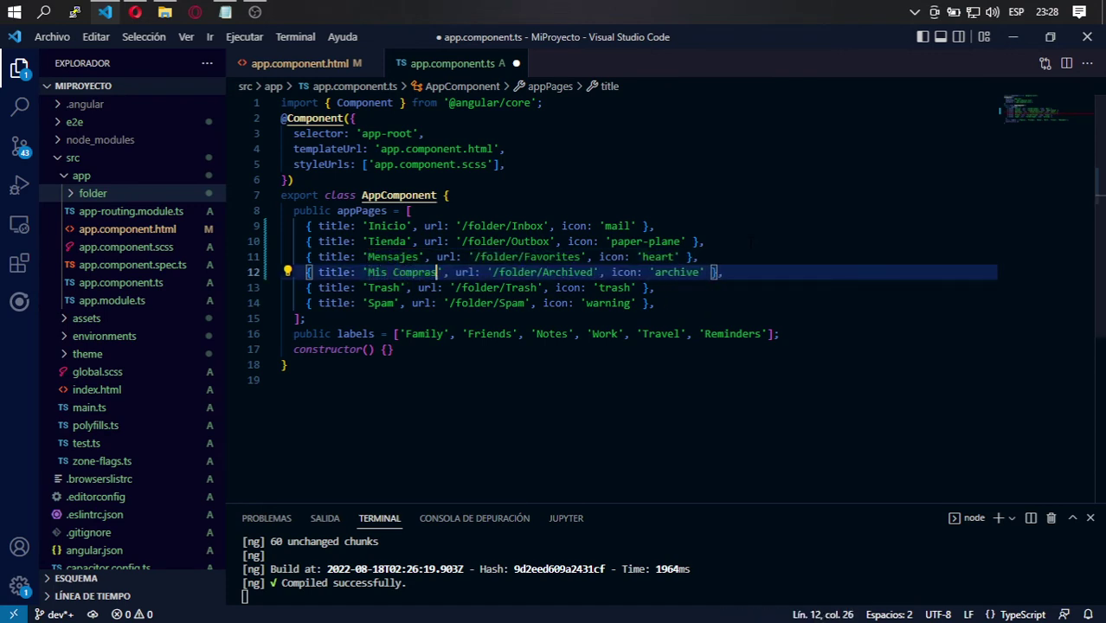
key("ctrl+shift+Left")
key("ctrl+shift+Left")
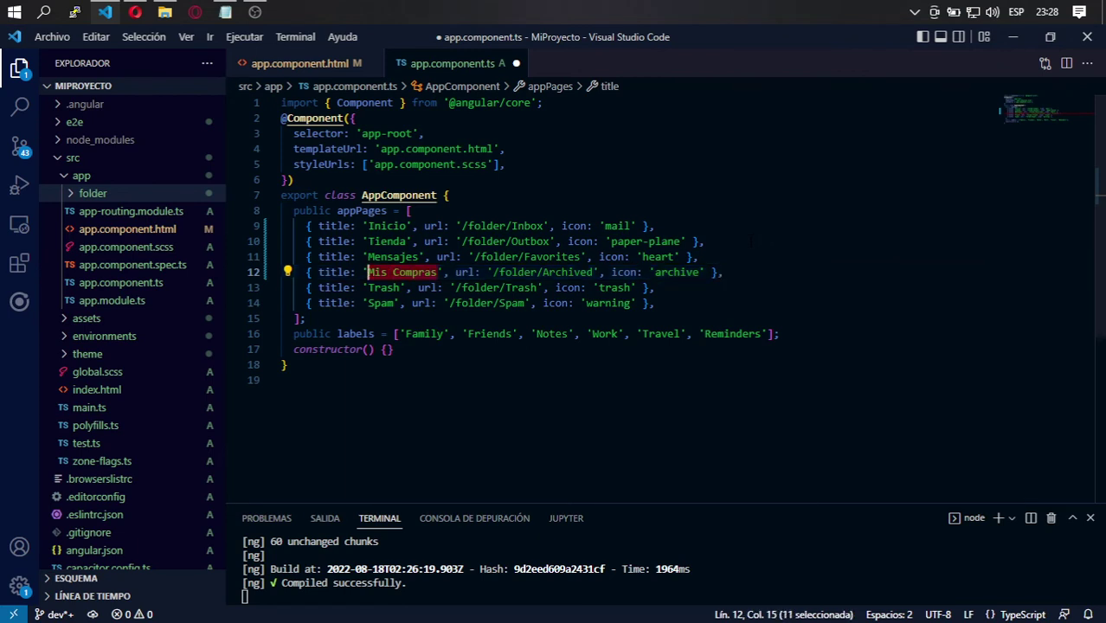
key("BackSpace")
Step: Change the title of the second appPages entry to "Categorias"
key("Up")
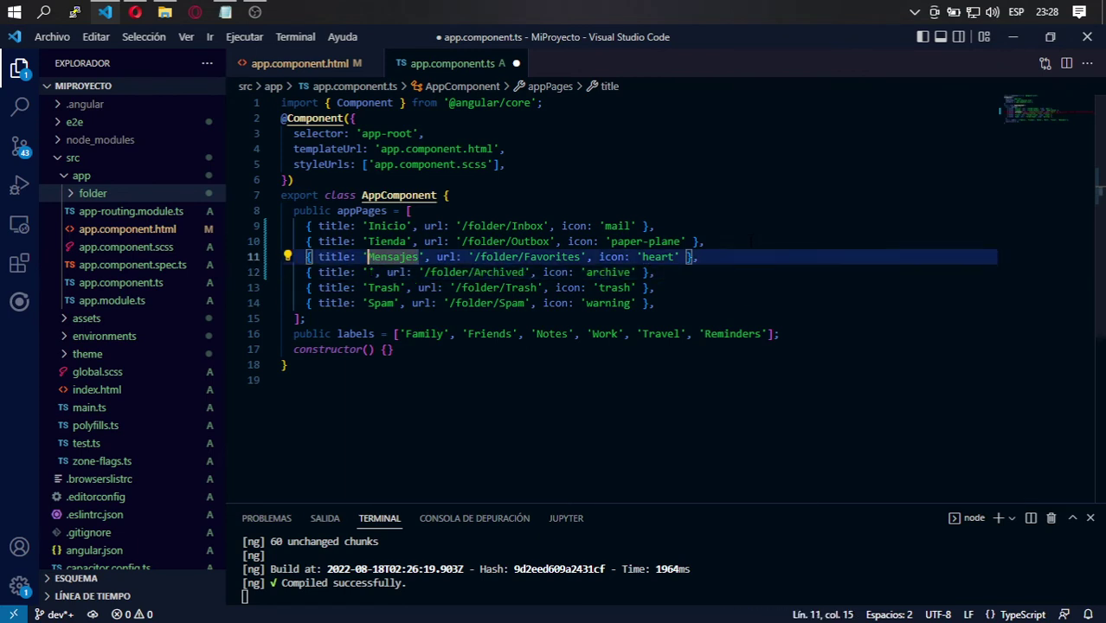
key("ctrl+shift+Right")
key("Up")
key("ctrl+shift+Right")
type("Categorias")
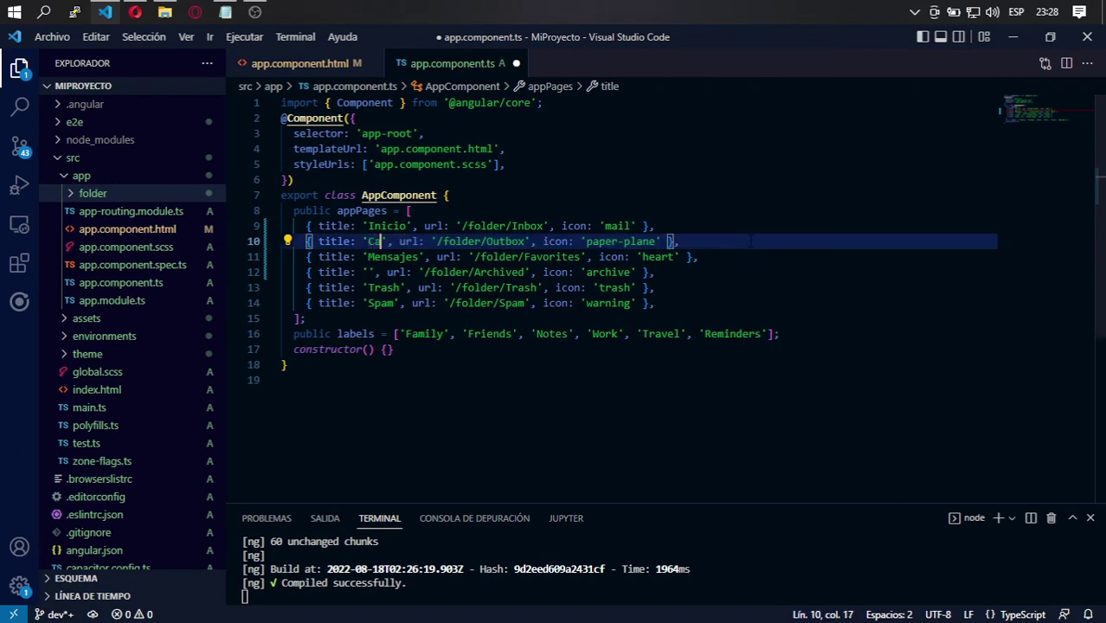
Step: Change the title of the third appPages entry to "Productos"
key("Down")
key("Left")
key("Left")
key("ctrl+shift+Left")
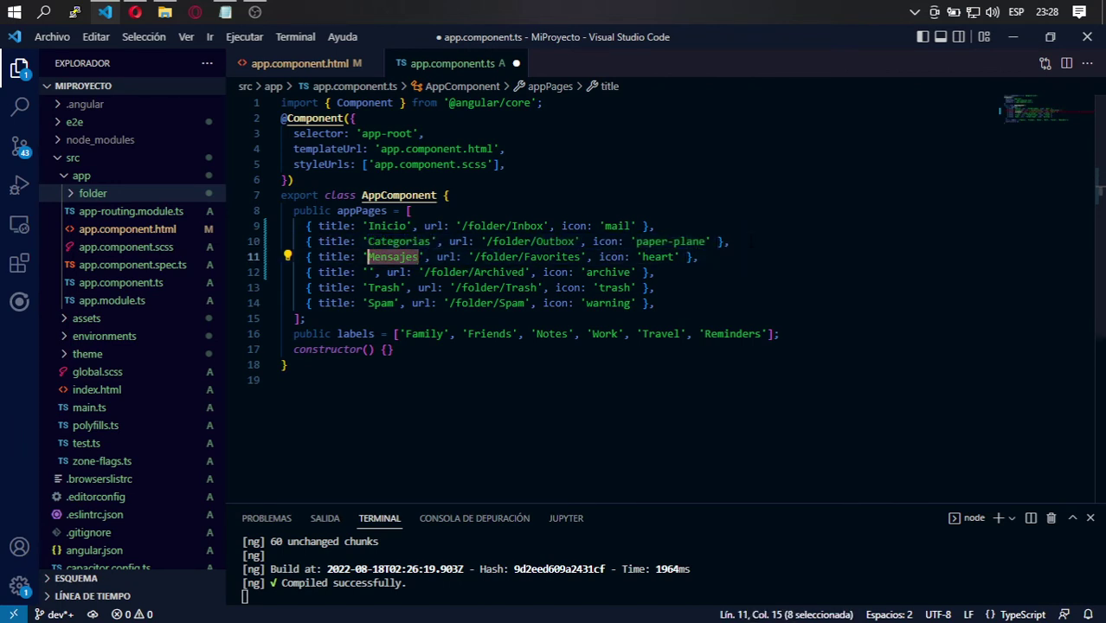
type("Productos")
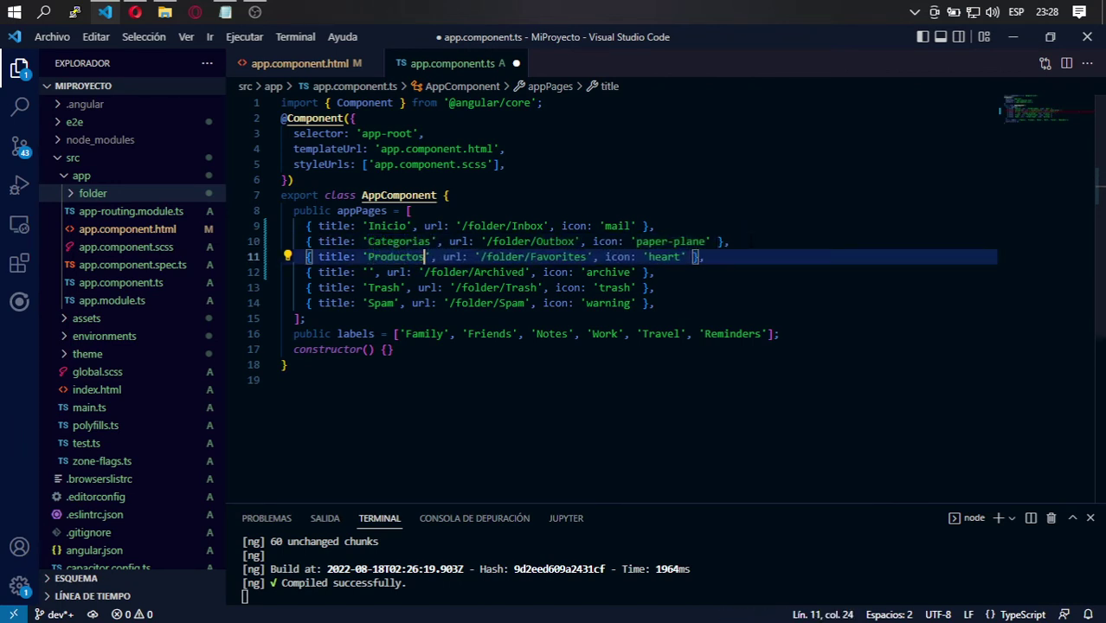
Step: Fill in the empty title of the fourth appPages entry with "Carro"
key("Down")
key("Left")
key("Left")
key("Left")
key("Left")
key("Left")
key("Left")
key("Left")
key("Left")
key("Left")
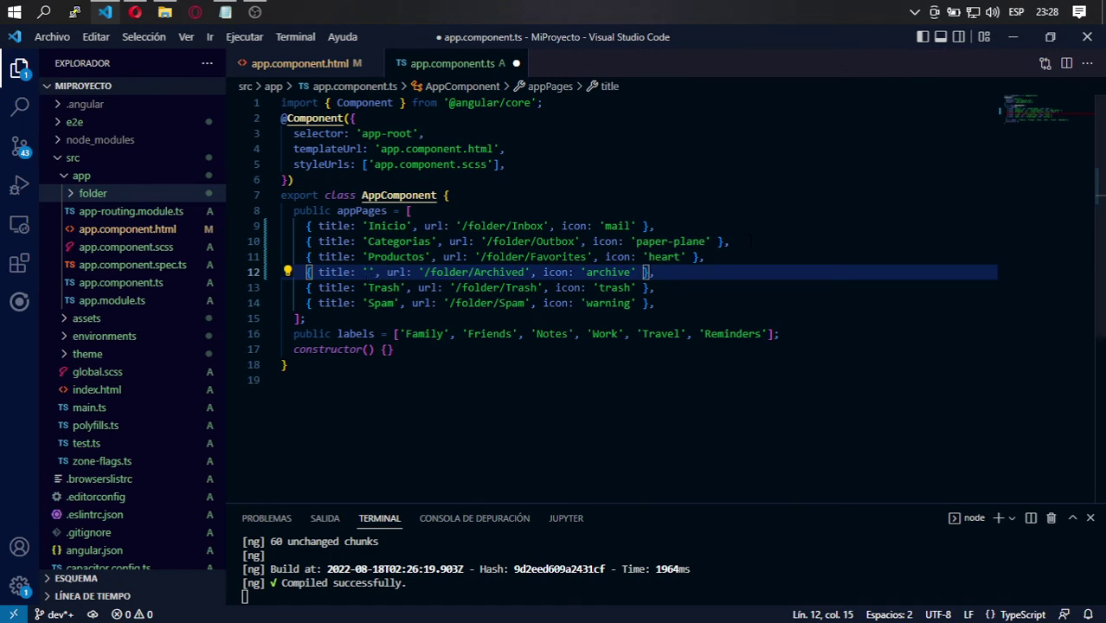
type("Ca")
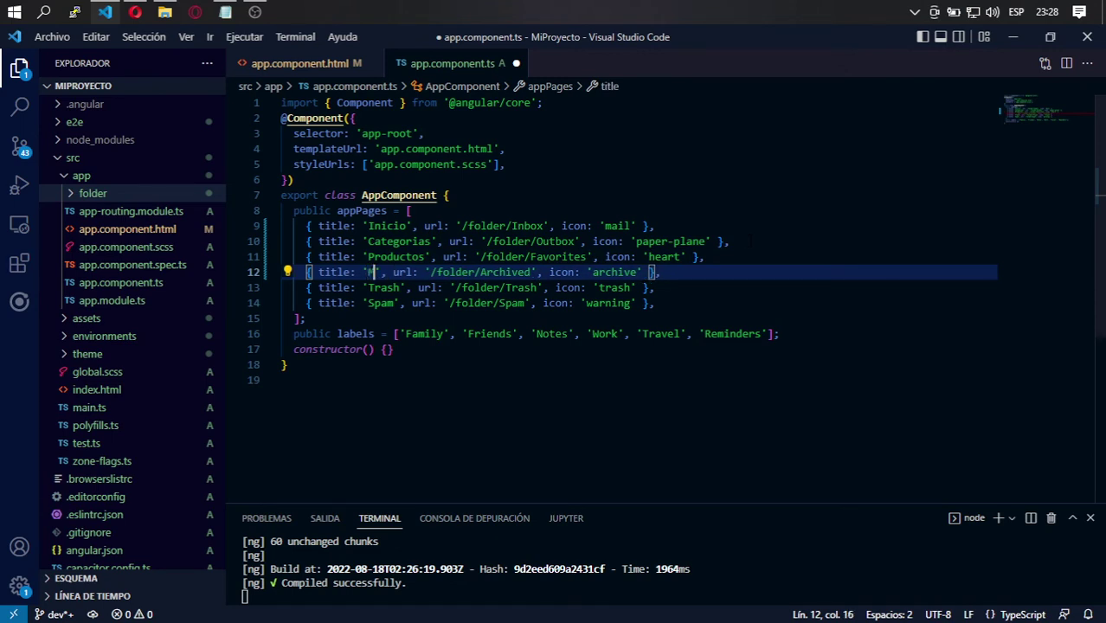
key("BackSpace")
type("arro")
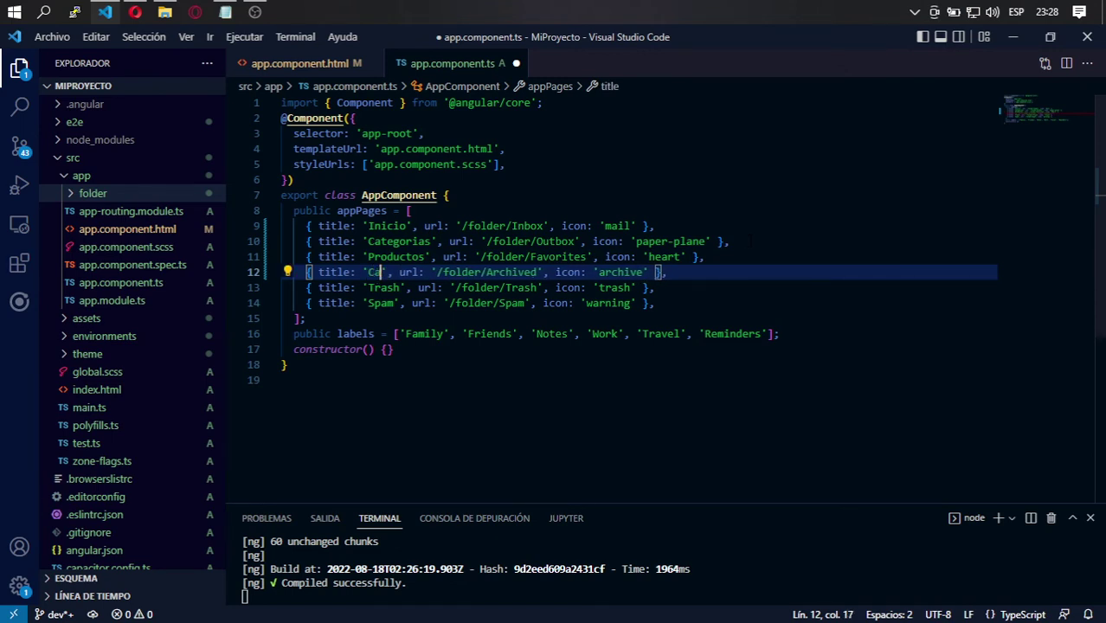
Step: Change the title of the fifth appPages entry to "Mis Datos"
key("Down")
key("ctrl+shift+Left")
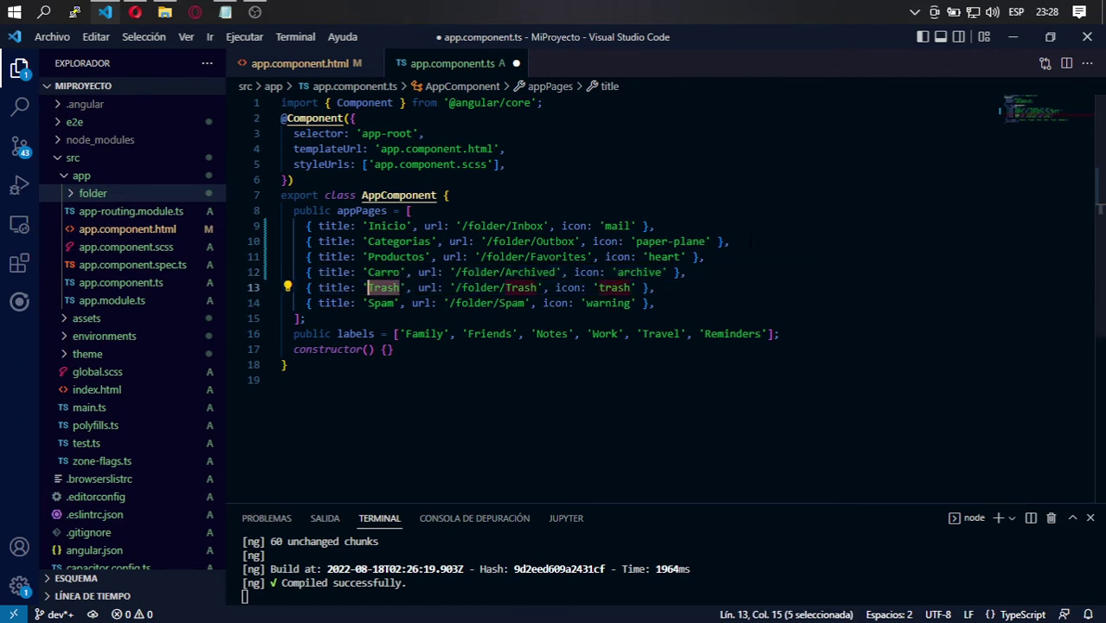
type("Mi")
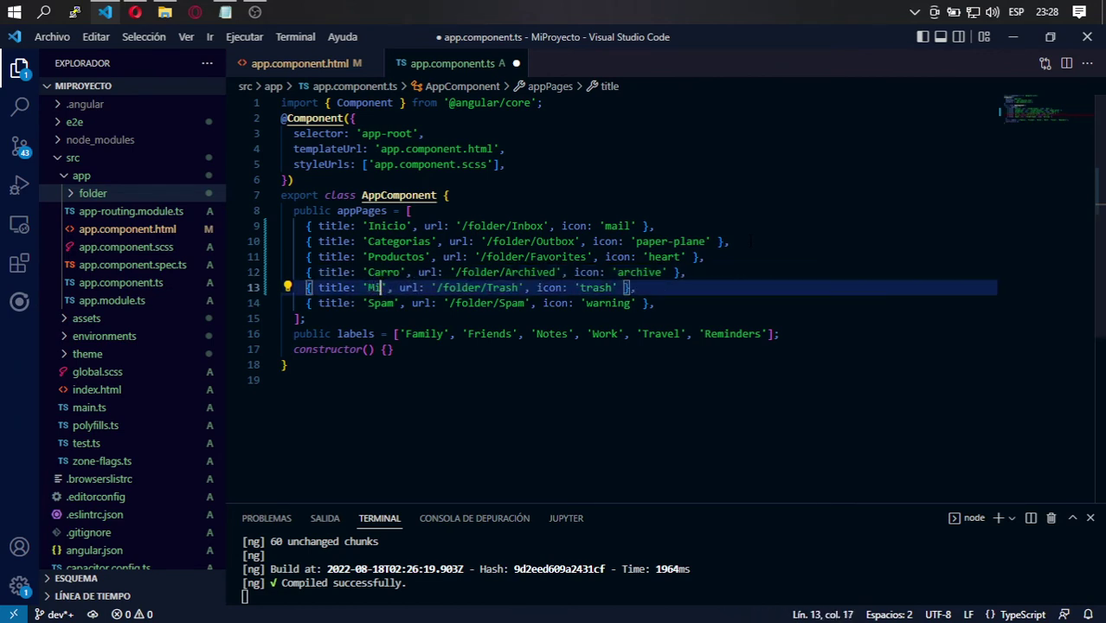
type("s Datos")
Step: Change the title of the last appPages entry to "Login"
key("Down")
key("ctrl+Left")
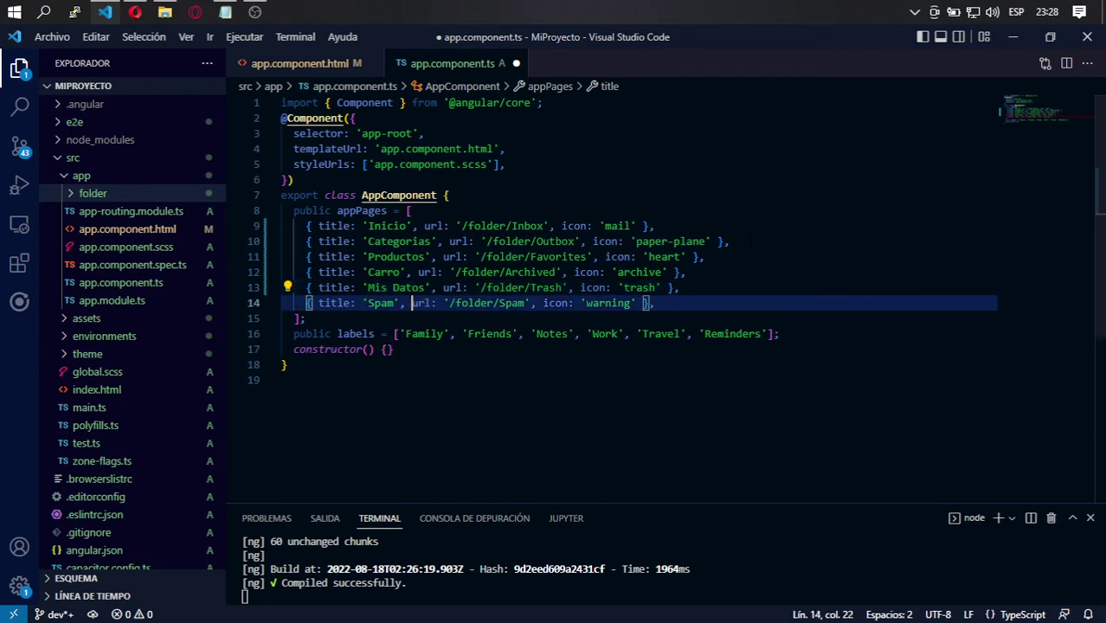
key("ctrl+shift+Left")
type("Lo")
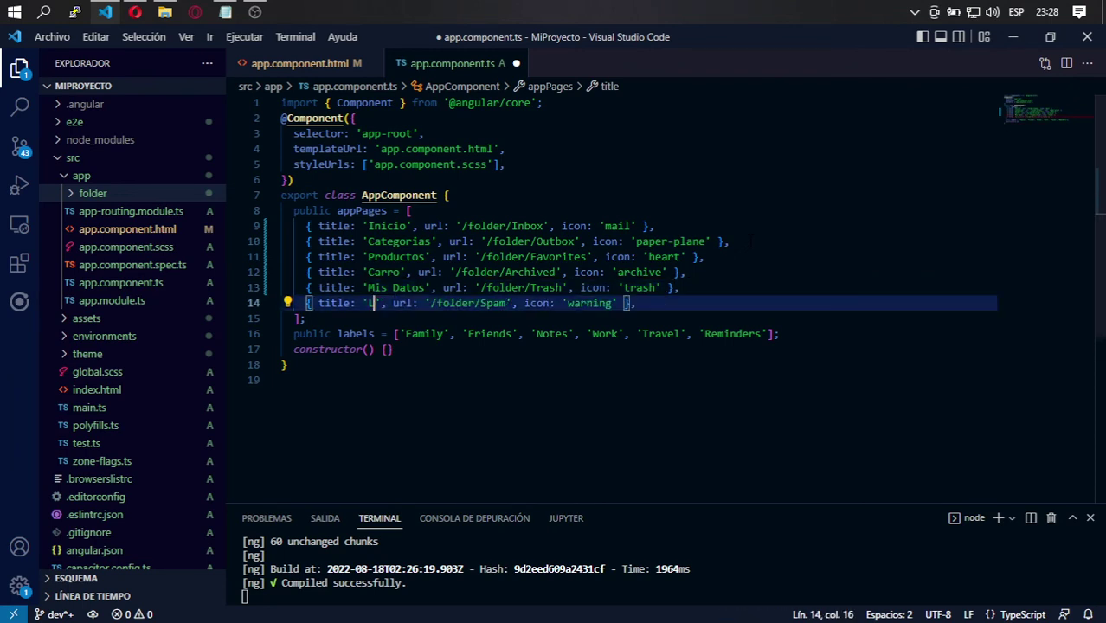
type("gin")
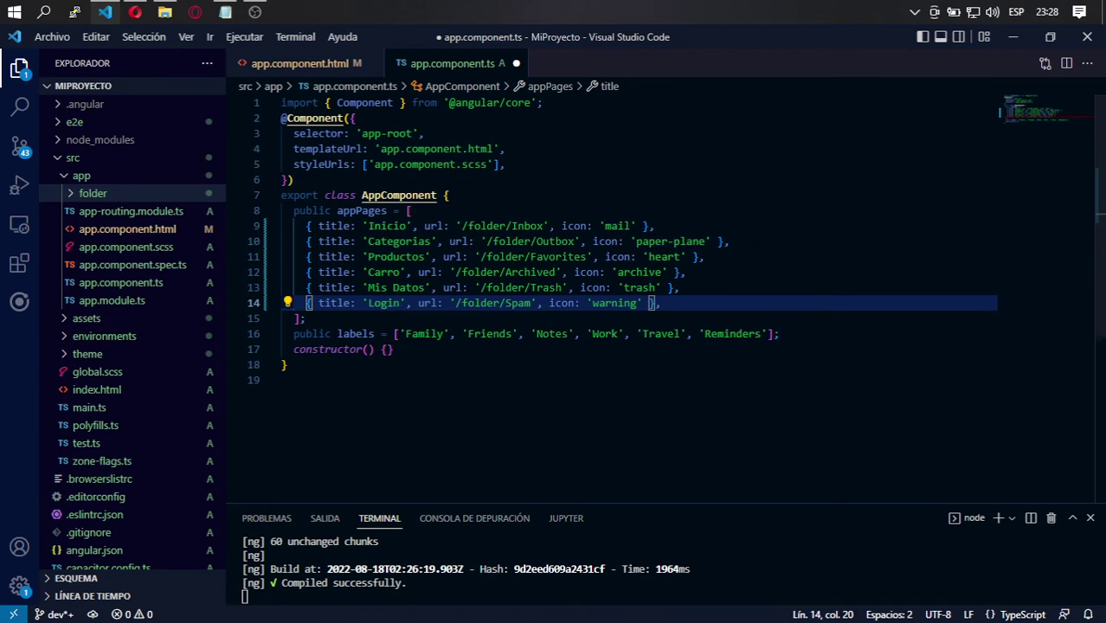
Step: Copy the first two entries' titles into their urls, giving "/folder/Inicio" and "/folder/Categorias"
double_click(387, 226)
key("ctrl+c")
double_click(524, 225)
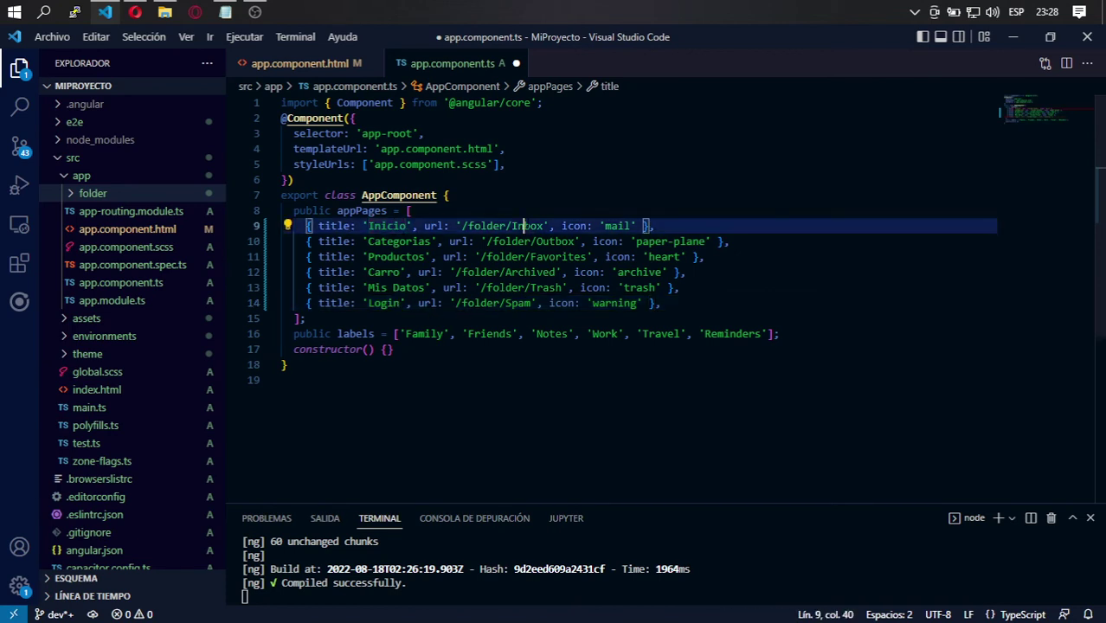
key("ctrl+v")
double_click(398, 242)
key("ctrl+c")
double_click(555, 242)
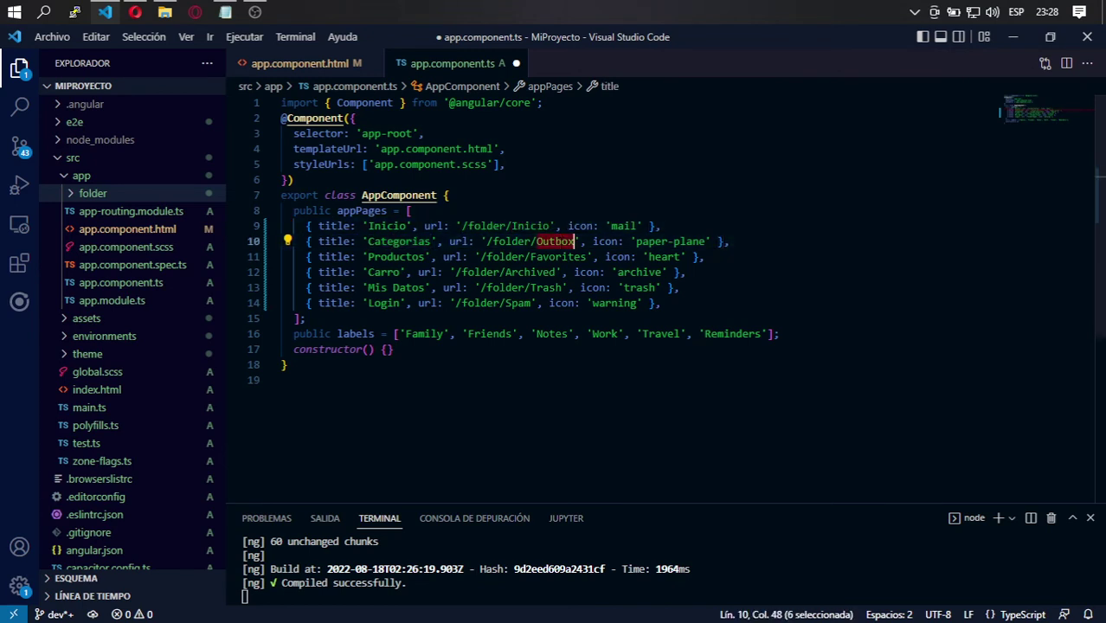
key("ctrl+v")
Step: Copy the third and fourth entries' titles into their urls, giving "/folder/Productos" and "/folder/Carro"
double_click(396, 257)
key("ctrl+c")
double_click(558, 257)
key("ctrl+v")
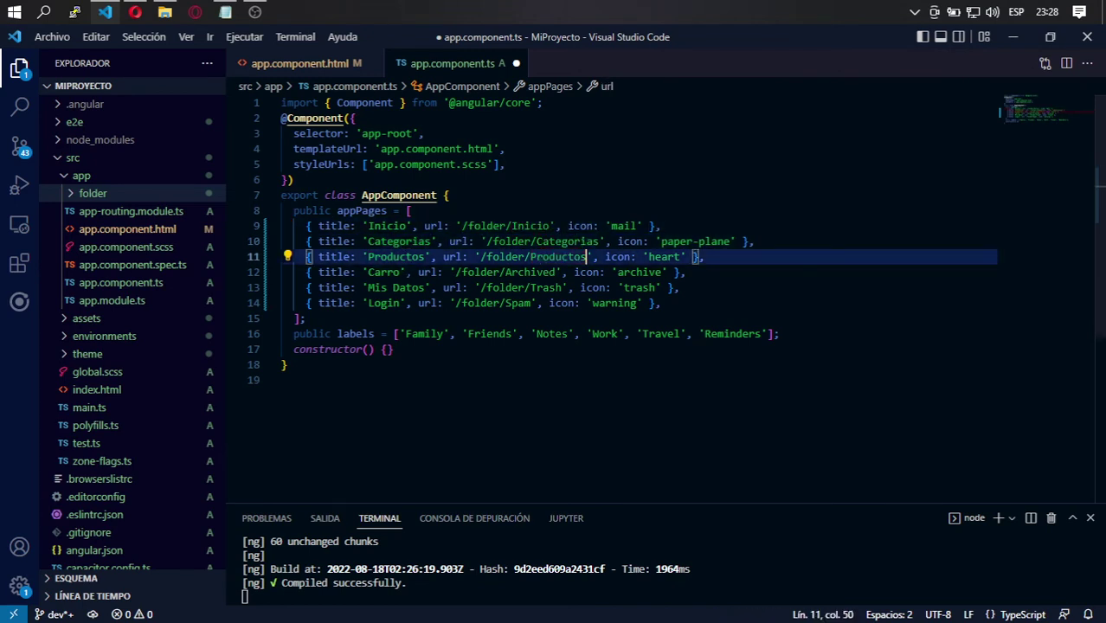
double_click(383, 273)
key("ctrl+c")
double_click(530, 272)
key("ctrl+v")
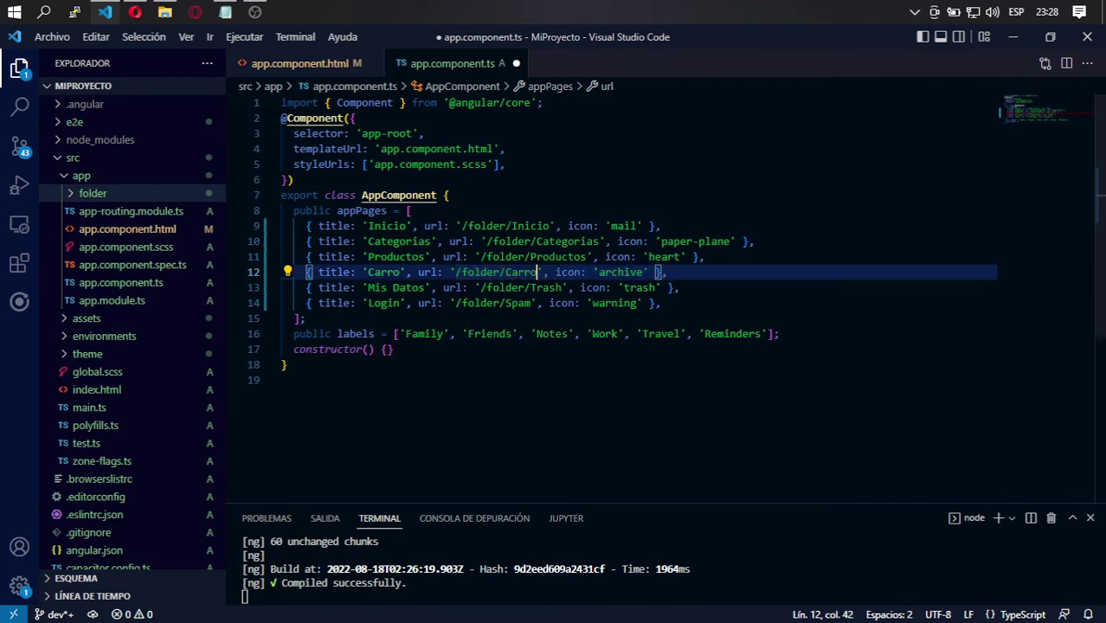
Step: Copy the fifth and sixth entries' titles into their urls, giving "/folder/Mis Datos" and "/folder/Login"
left_click_drag(367, 287, 425, 287)
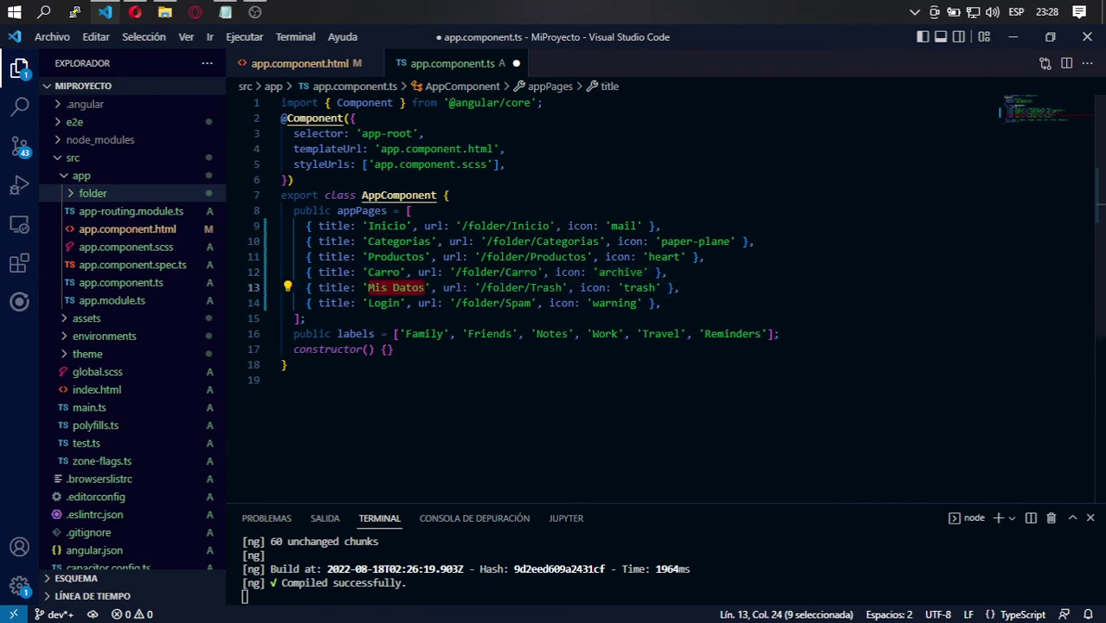
key("ctrl+c")
double_click(549, 287)
key("ctrl+v")
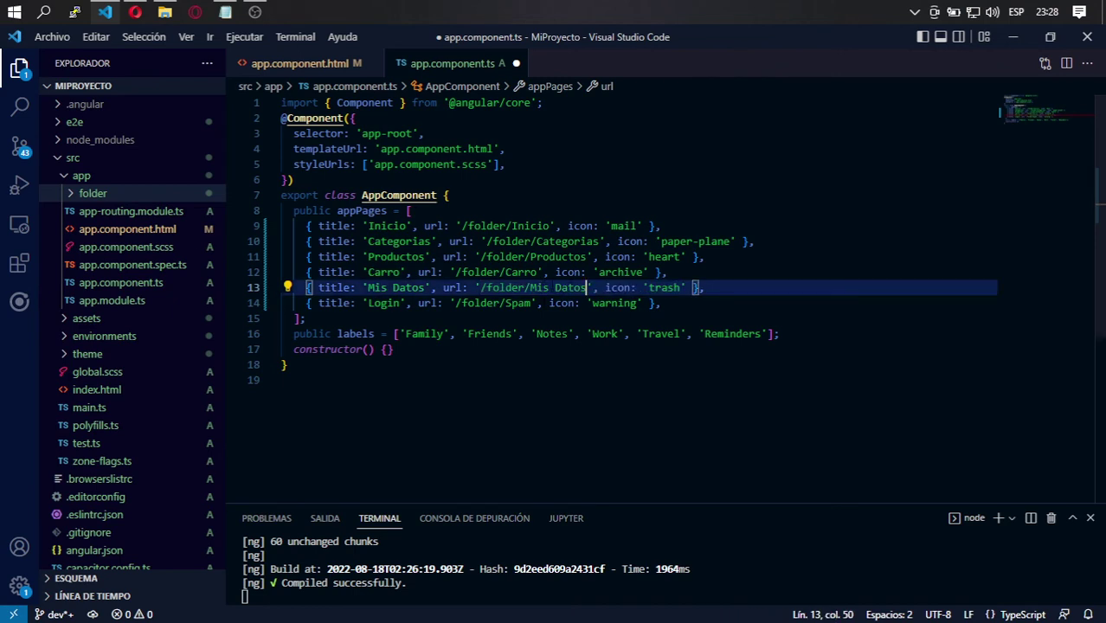
left_click_drag(367, 303, 400, 303)
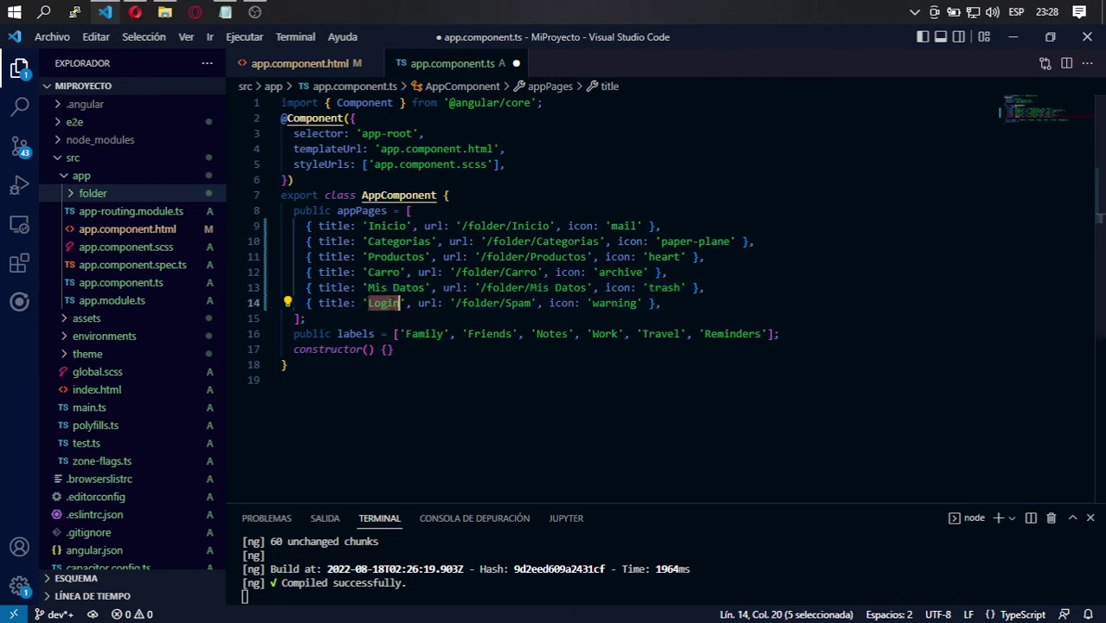
key("ctrl+c")
double_click(518, 303)
key("ctrl+v")
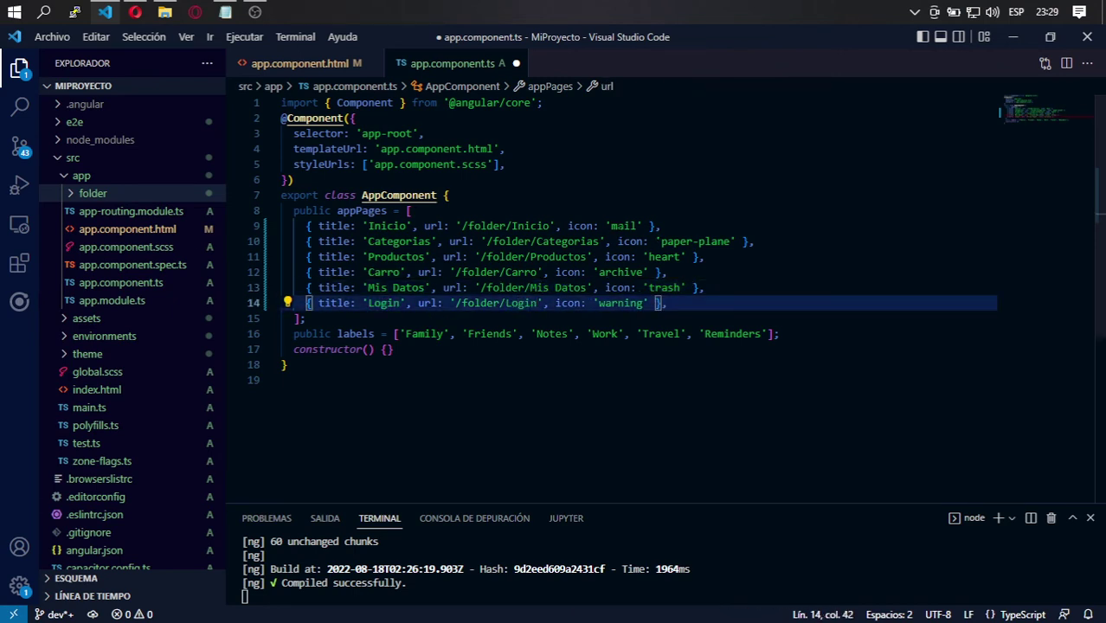
Step: Save app.component.ts and enlarge the terminal area to follow the rebuild
key("ctrl+s")
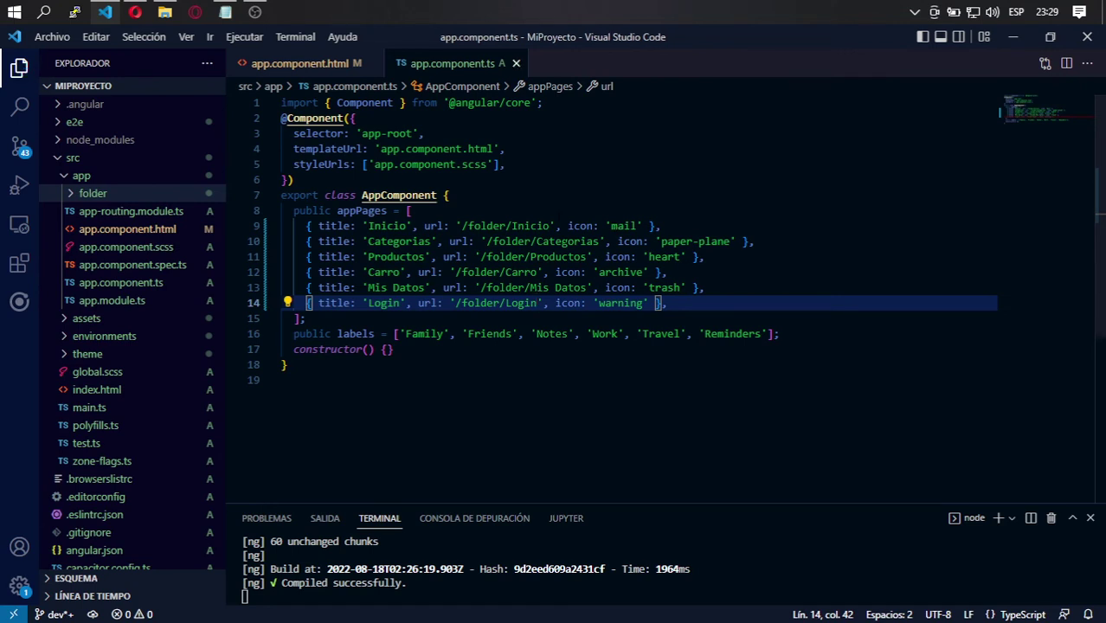
left_click_drag(574, 502, 575, 444)
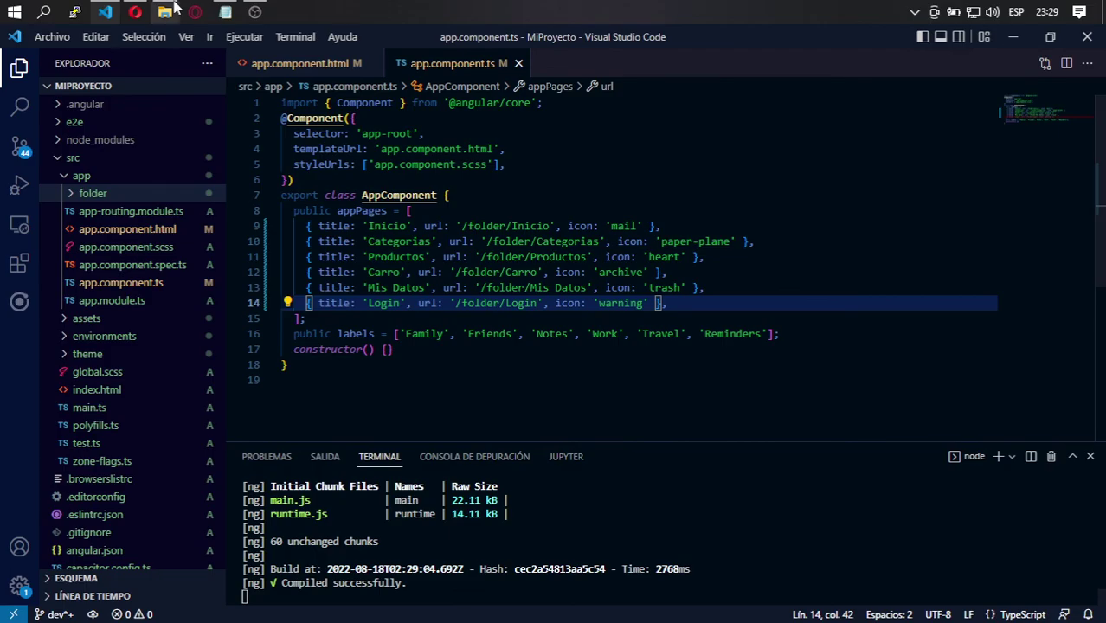
Step: Switch to the Ionic Lab preview in Opera, open the Inicio page from the first phone's side menu and reopen that menu
left_click(135, 12)
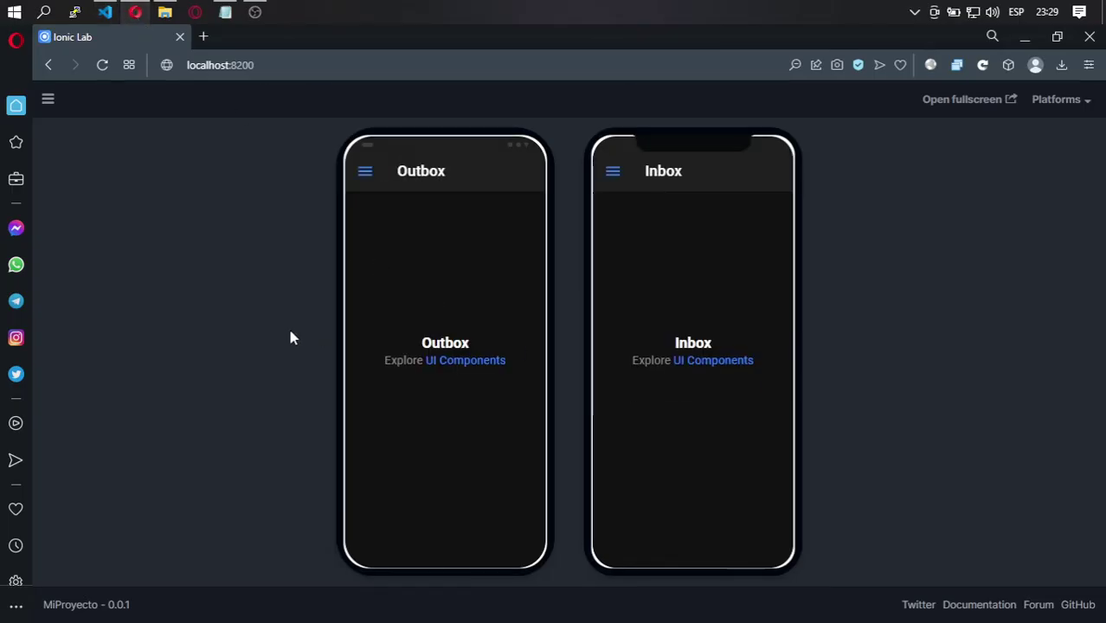
left_click(365, 173)
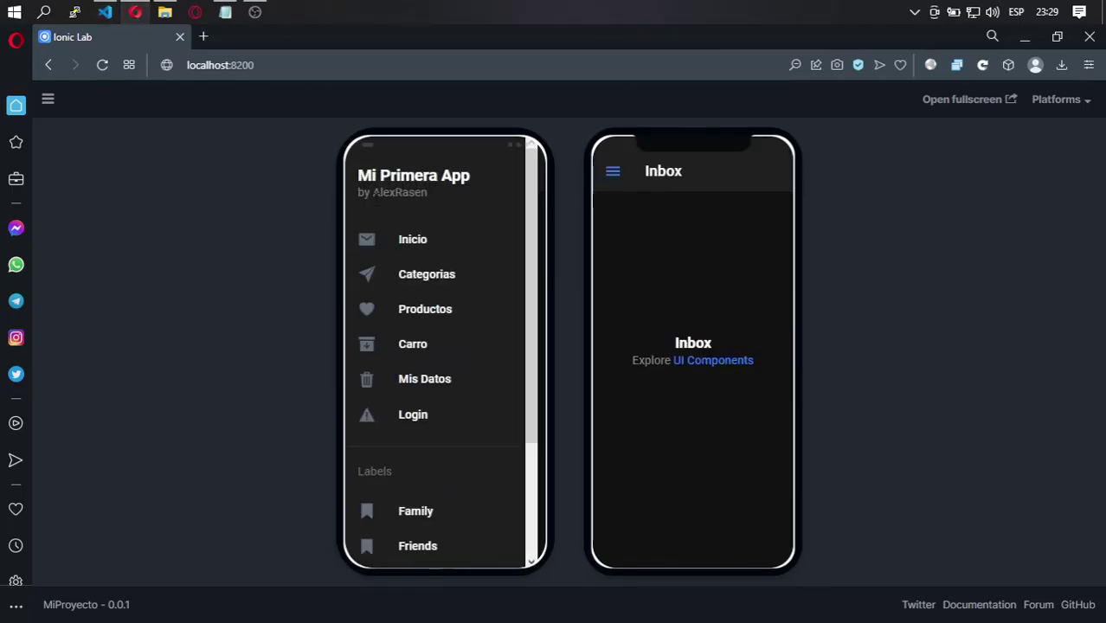
left_click(428, 242)
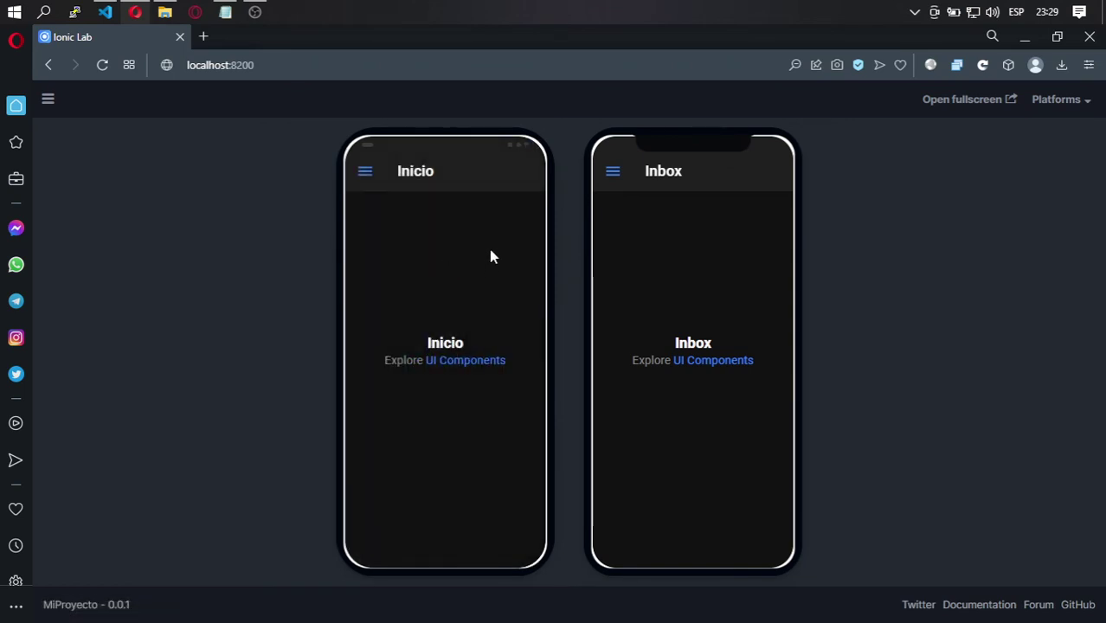
double_click(445, 343)
left_click(365, 174)
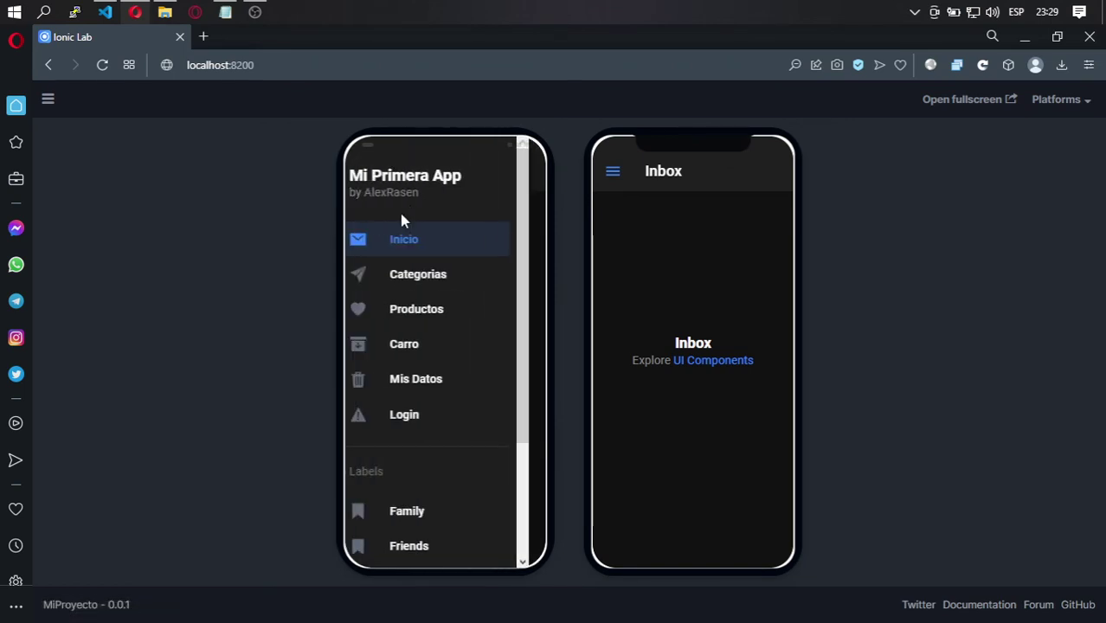
Step: Open the Categorias and Mis Datos pages from the first phone's side menu and check each page's title text
left_click(423, 276)
double_click(445, 342)
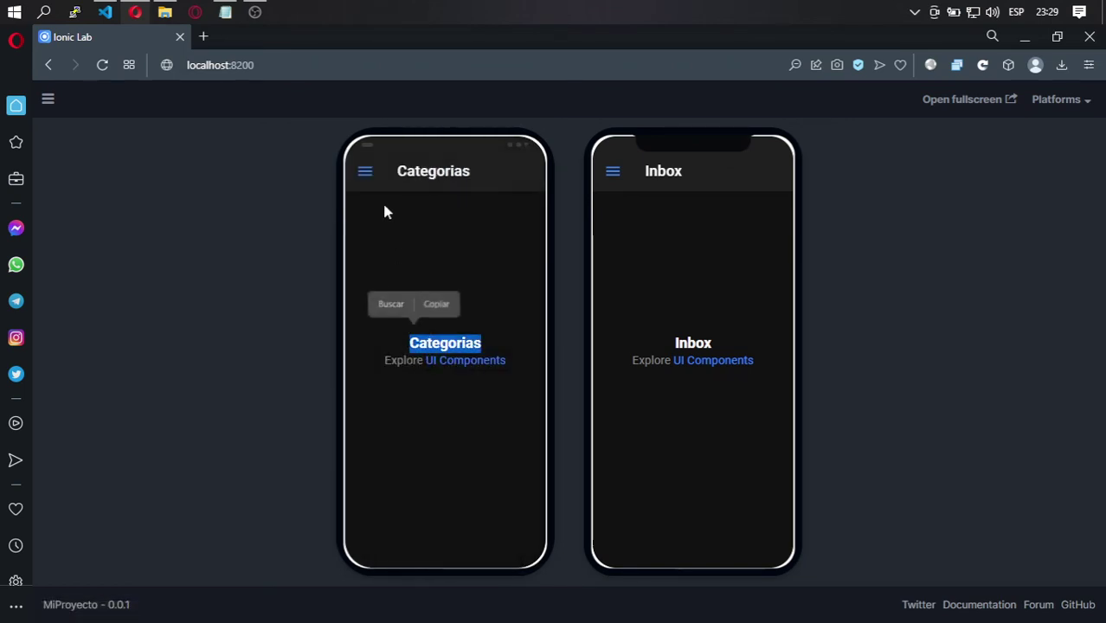
left_click(365, 173)
left_click(441, 385)
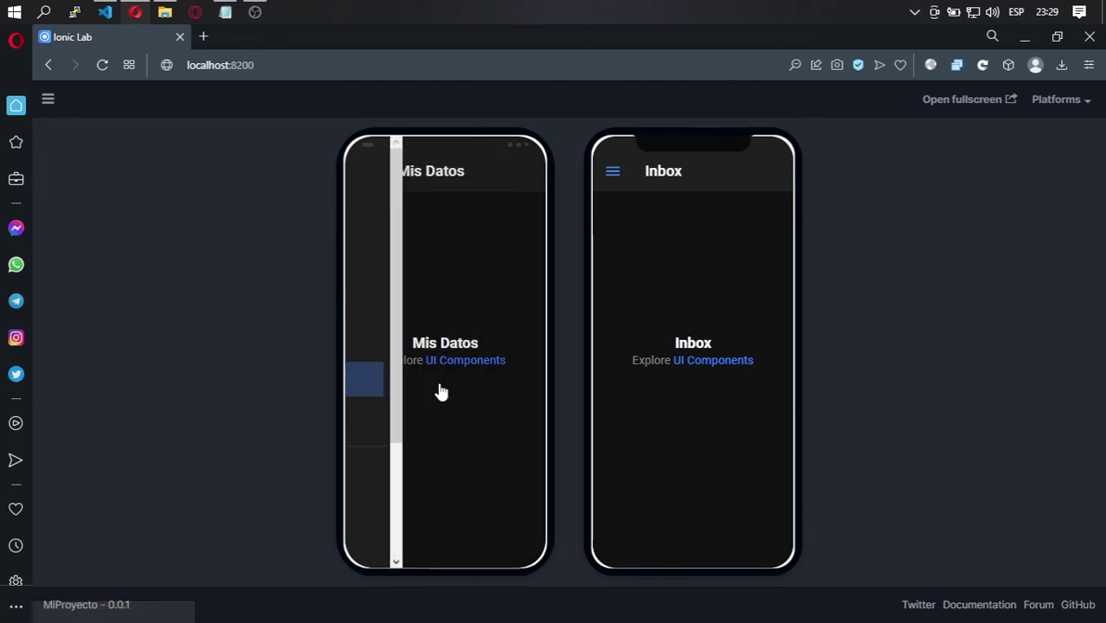
left_click_drag(482, 343, 413, 342)
Step: Open the Inicio and Carro pages from the second phone's side menu and check each page's title text
left_click(613, 172)
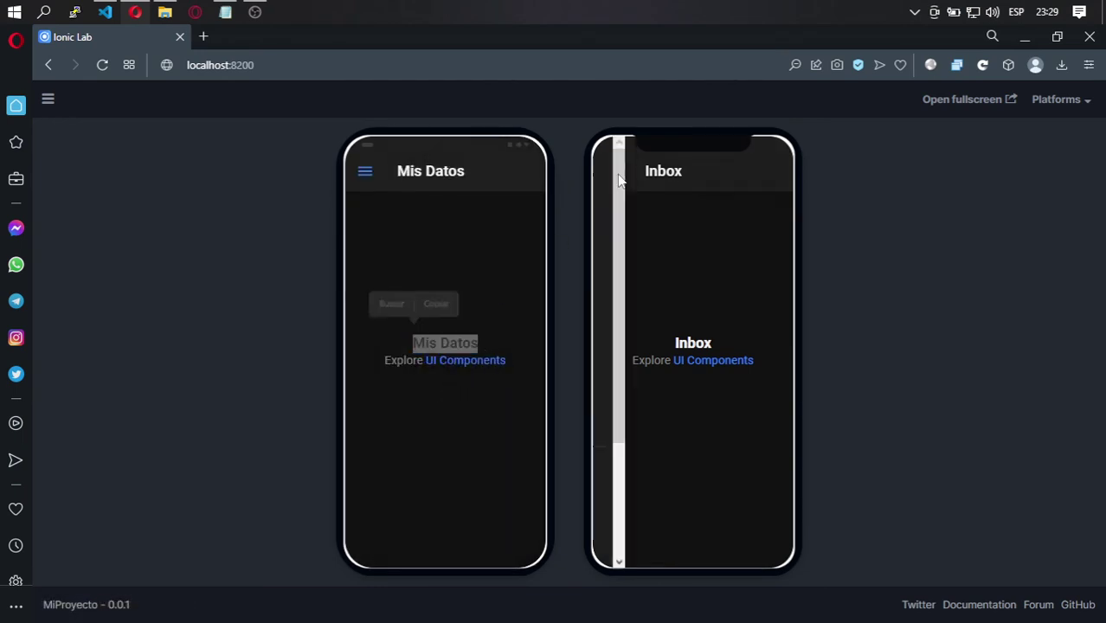
left_click(662, 243)
double_click(696, 342)
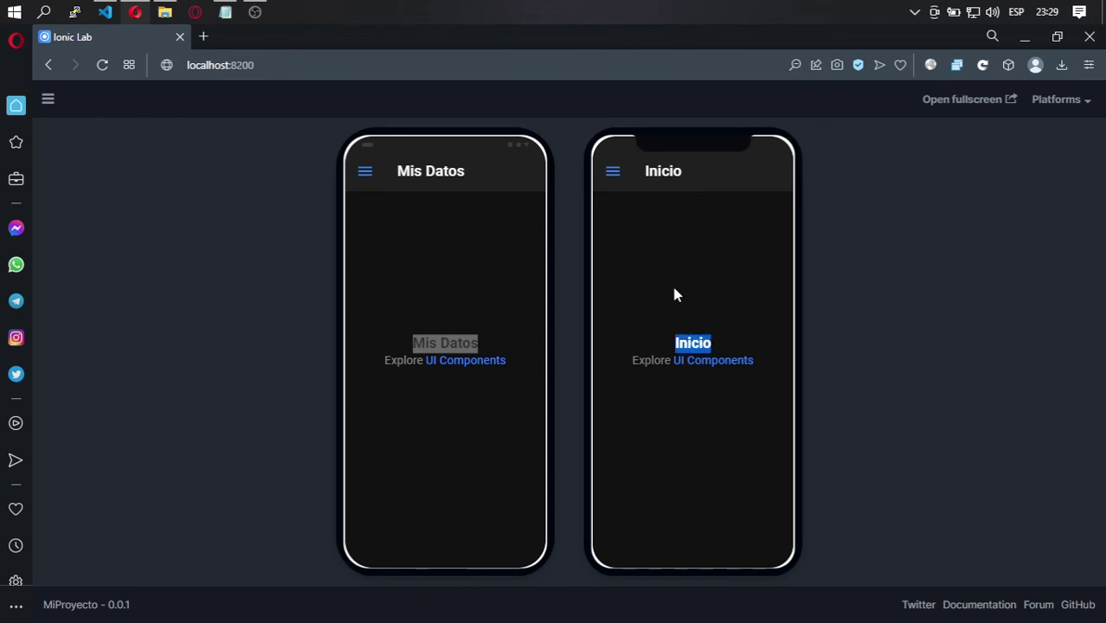
left_click(612, 175)
left_click(694, 346)
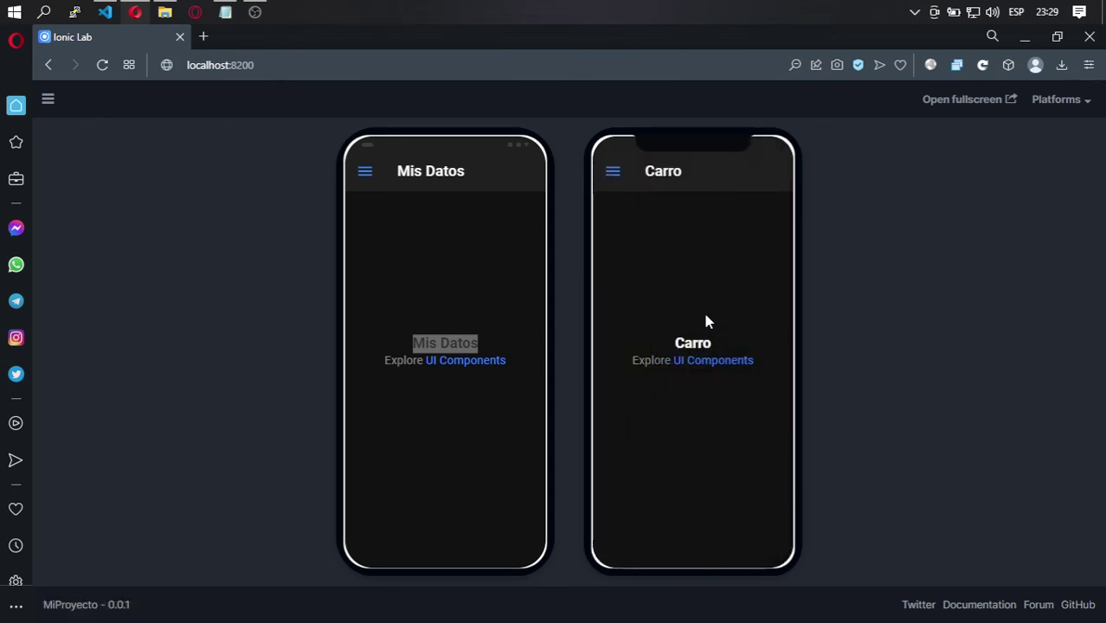
double_click(698, 344)
Step: Return both phones to the Inicio page through their side menus
left_click(613, 176)
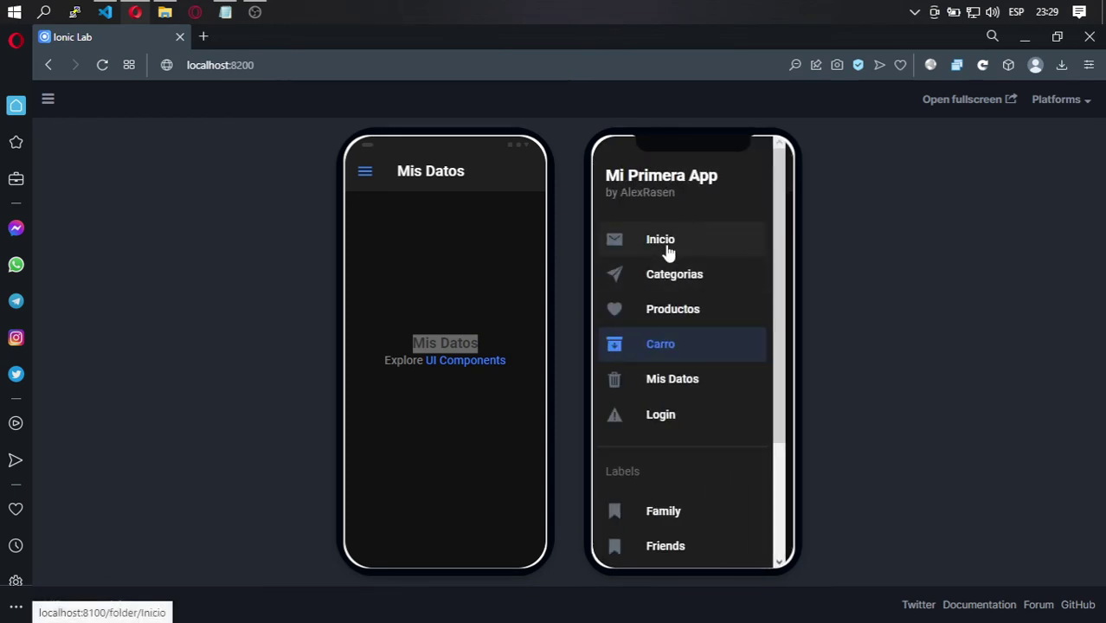
left_click(664, 248)
left_click(362, 172)
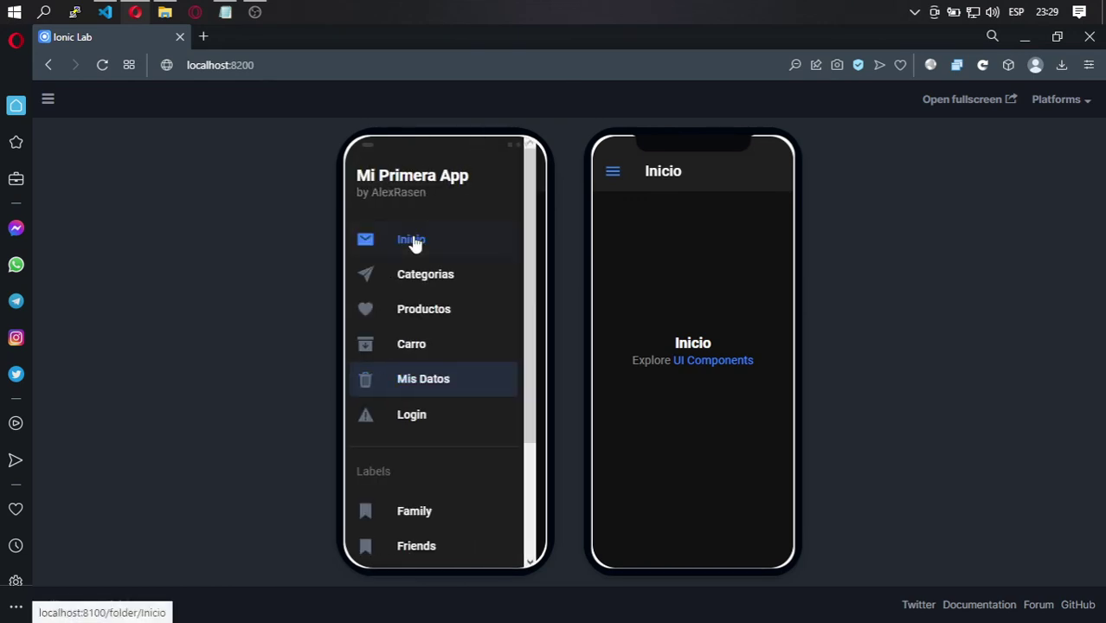
left_click(414, 241)
Step: Search the web for "ionic icons" in a new tab and open the Ionicons result
left_click(214, 36)
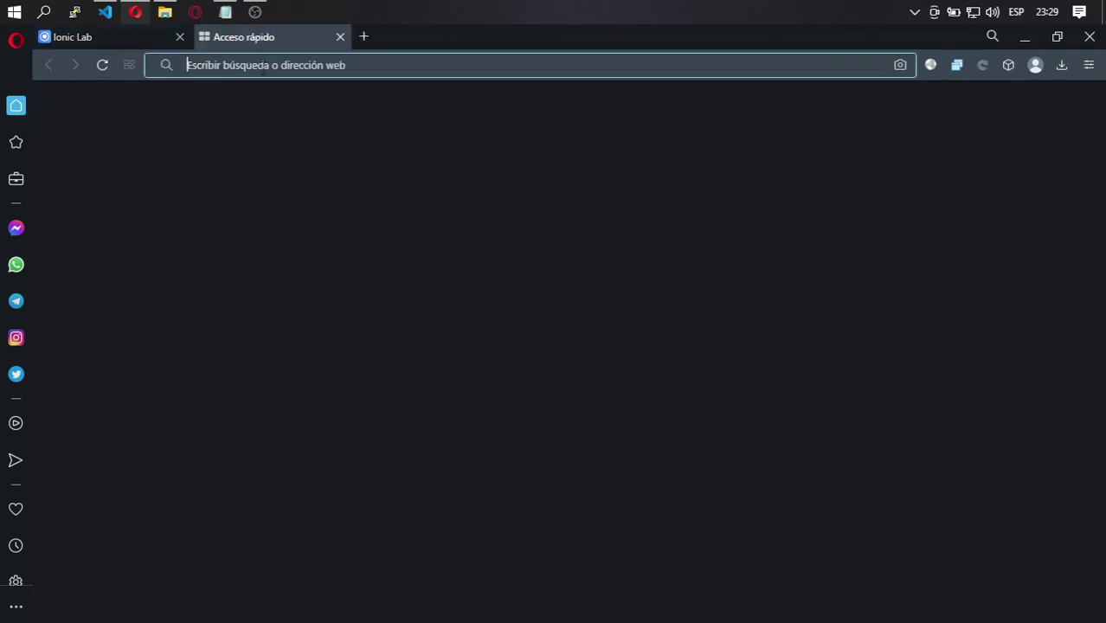
type("ionic icos")
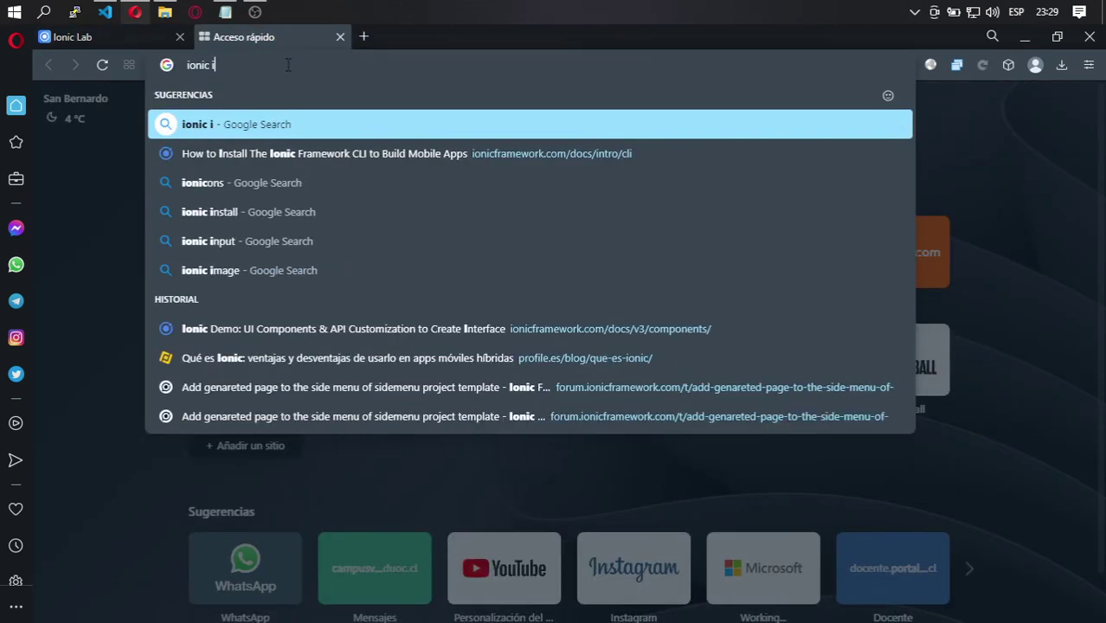
key("Down")
key("Down")
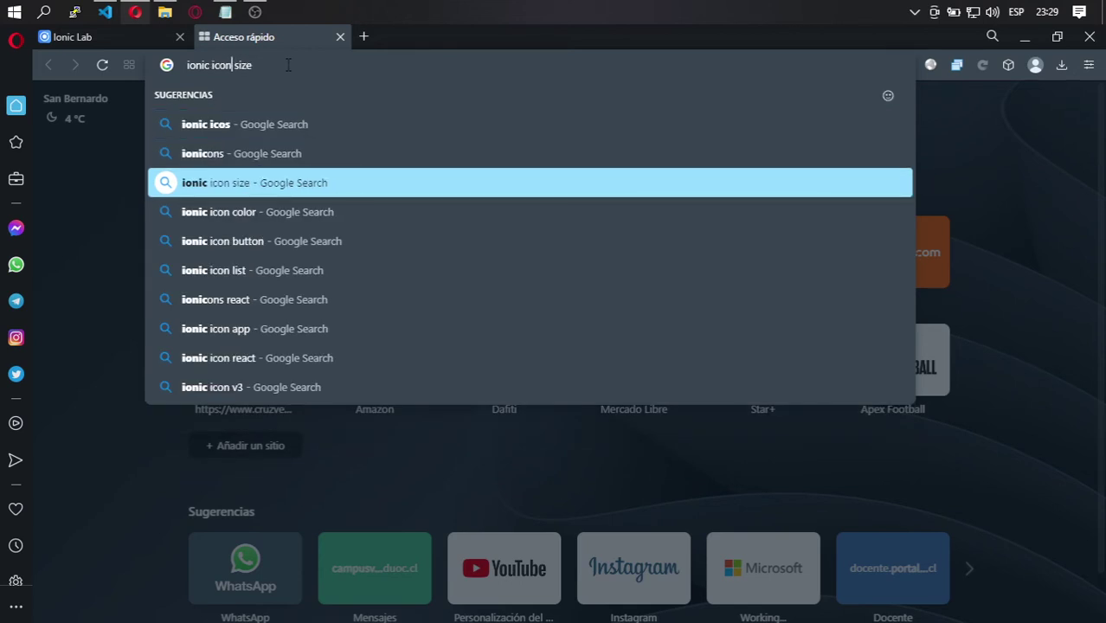
key("BackSpace")
key("BackSpace")
key("BackSpace")
key("BackSpace")
key("BackSpace")
type("s")
key("Return")
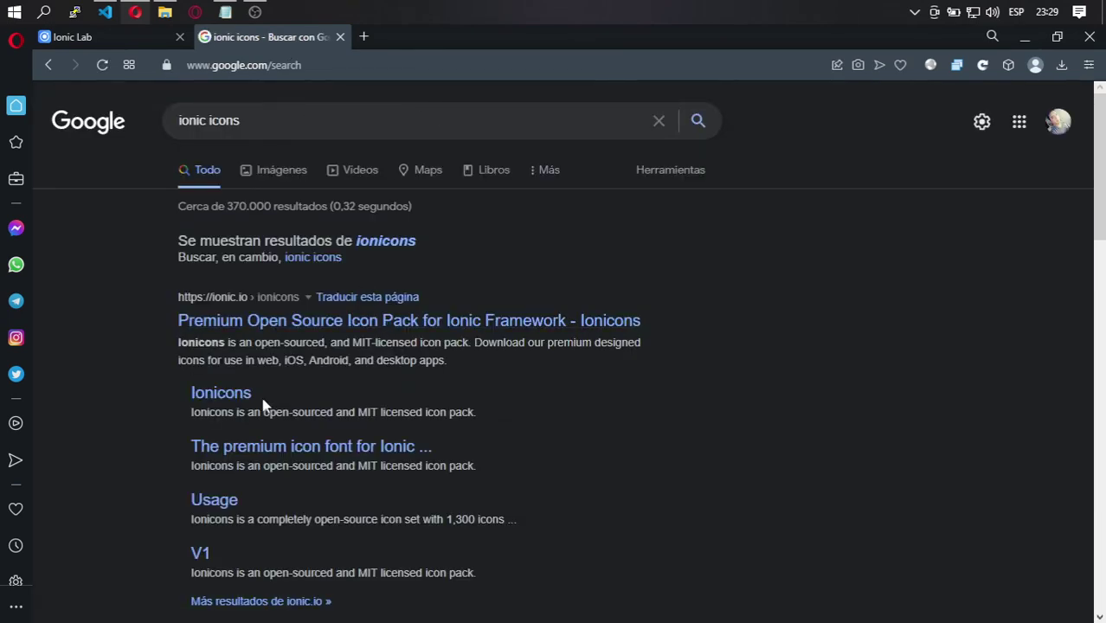
left_click(205, 392)
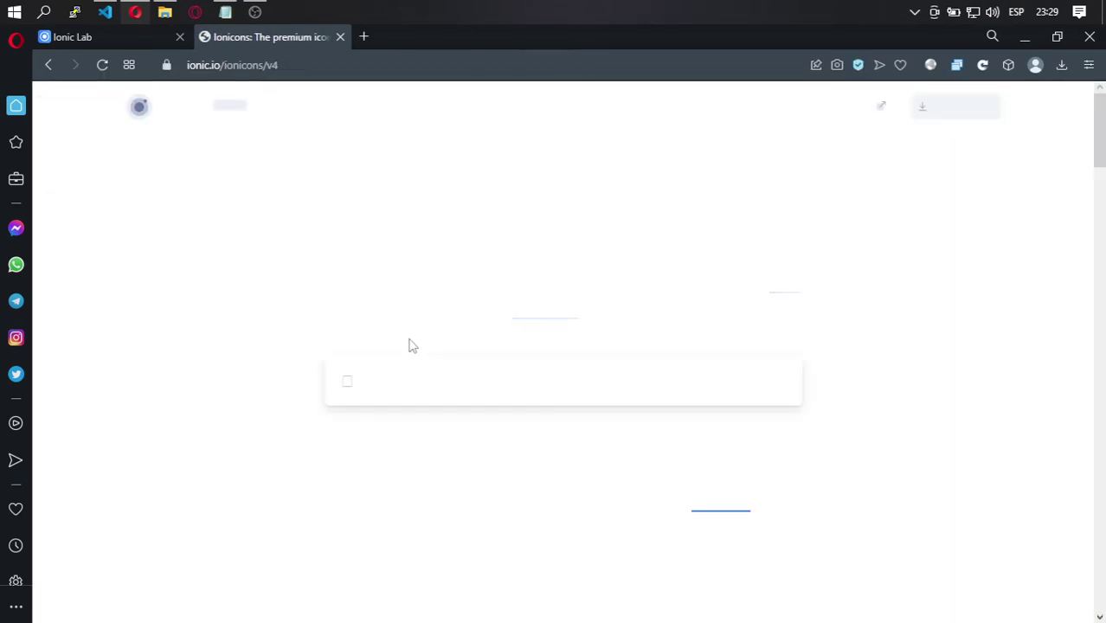
Step: Compare the app icons in iOS style and Material style, ending on Material style with the icon search ready
scroll(386, 293, "down", 3)
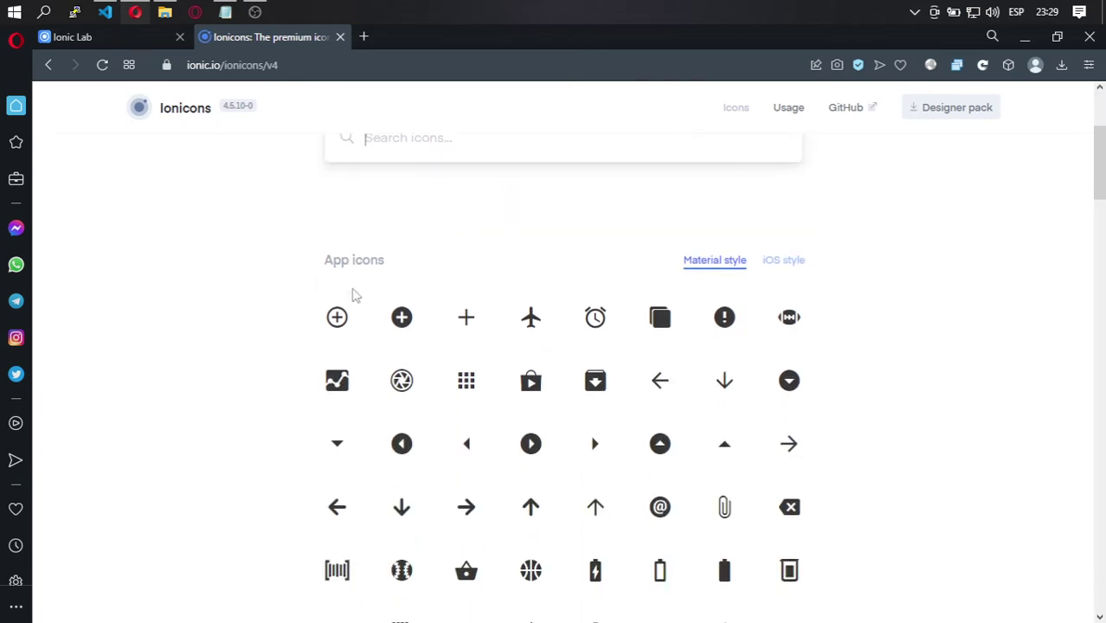
left_click(783, 259)
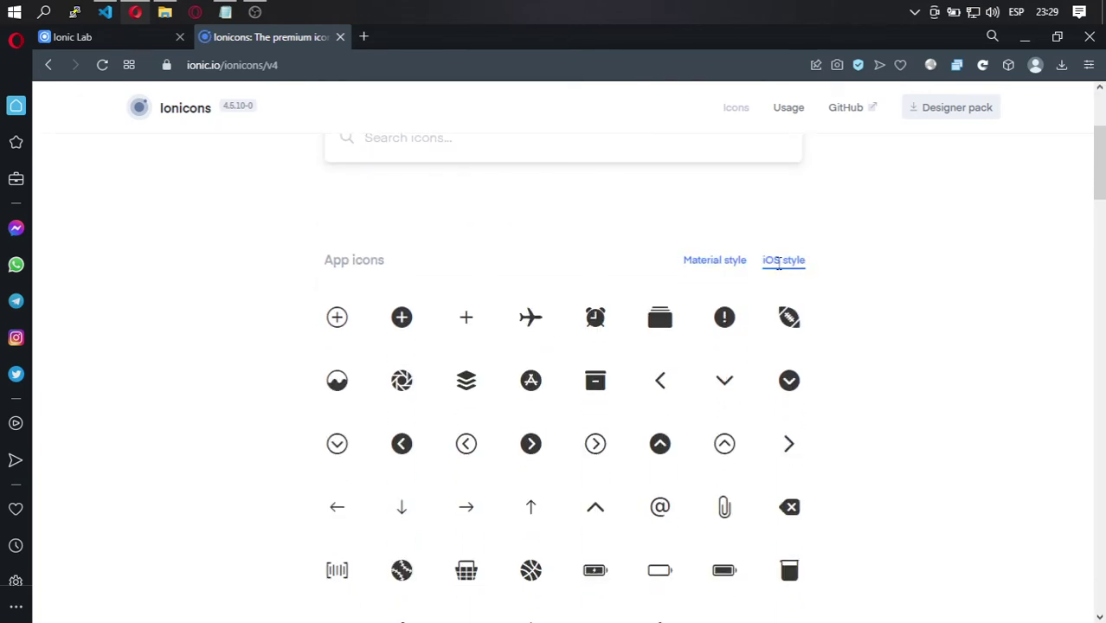
left_click(713, 259)
scroll(532, 266, "up", 1)
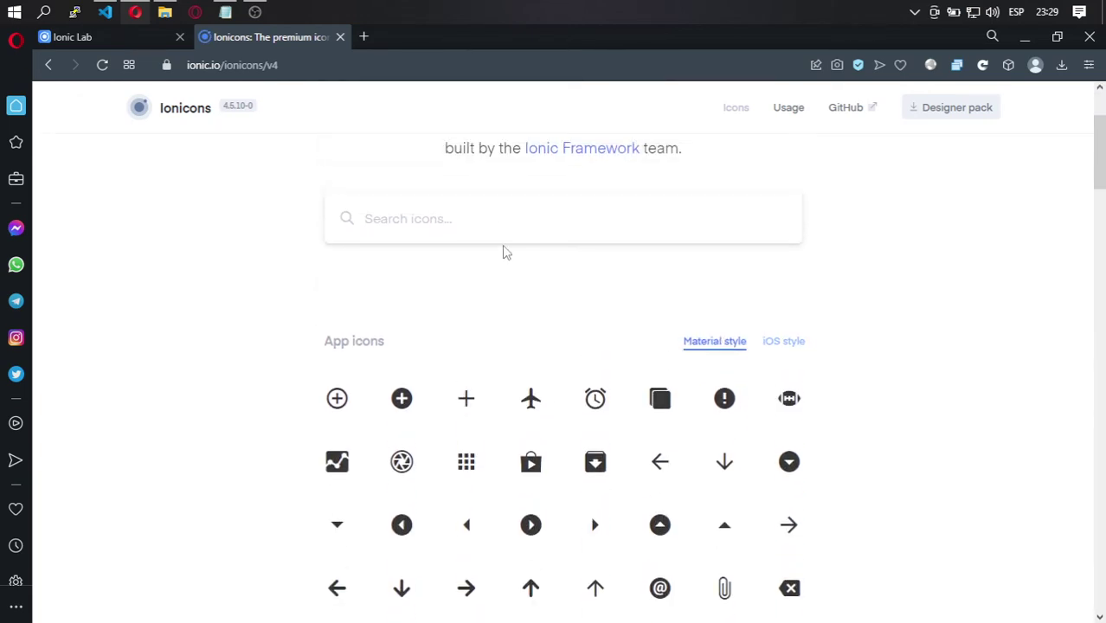
left_click(501, 224)
Step: Review the current menu icons in the first phone's side menu in Ionic Lab, and return to Ionicons
left_click(72, 36)
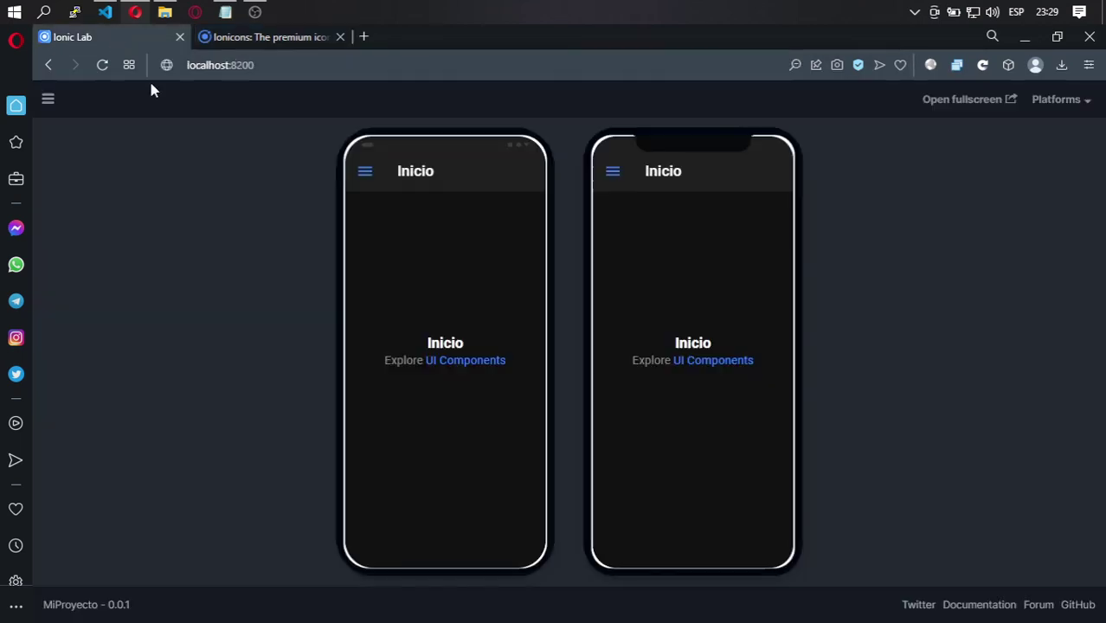
left_click_drag(385, 222, 410, 223)
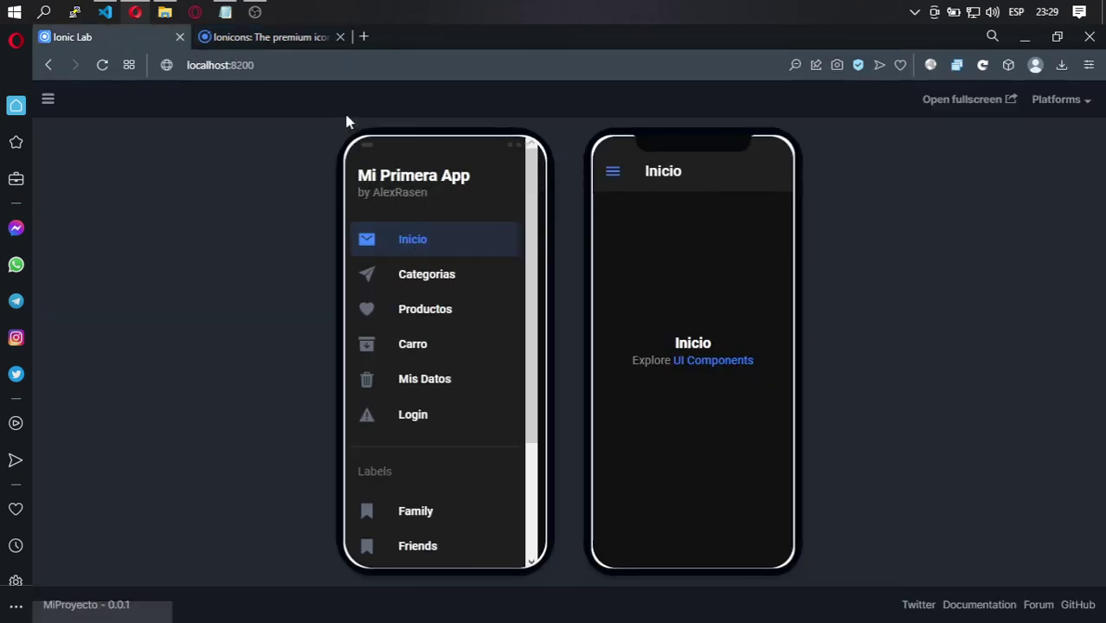
left_click(294, 38)
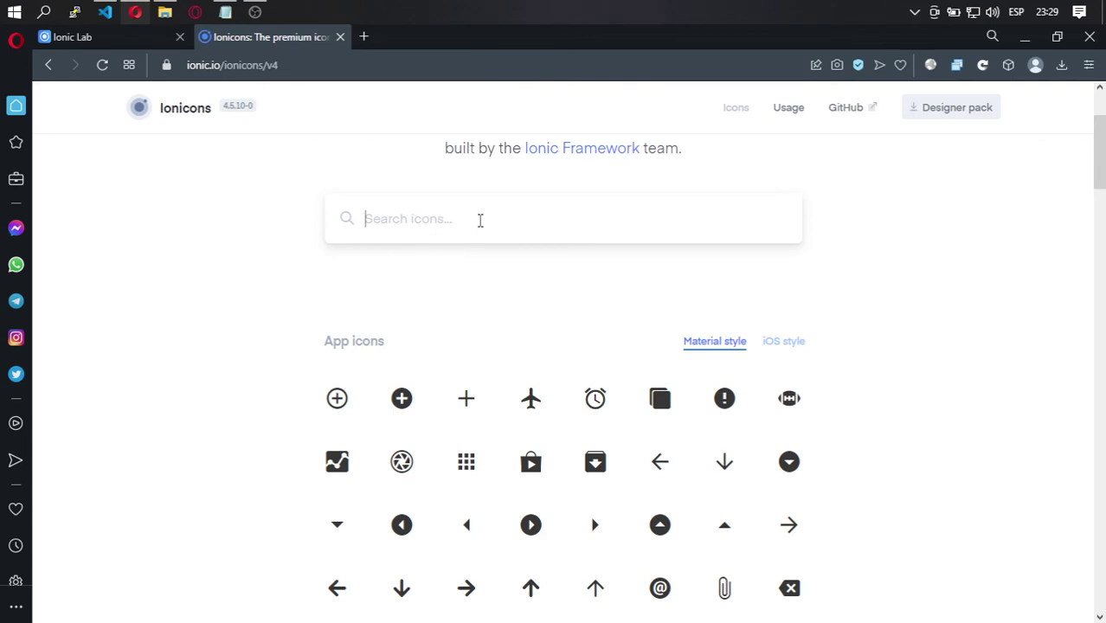
Step: Search Ionicons for "hom", open the home icon's details and select its web component code
type("hom")
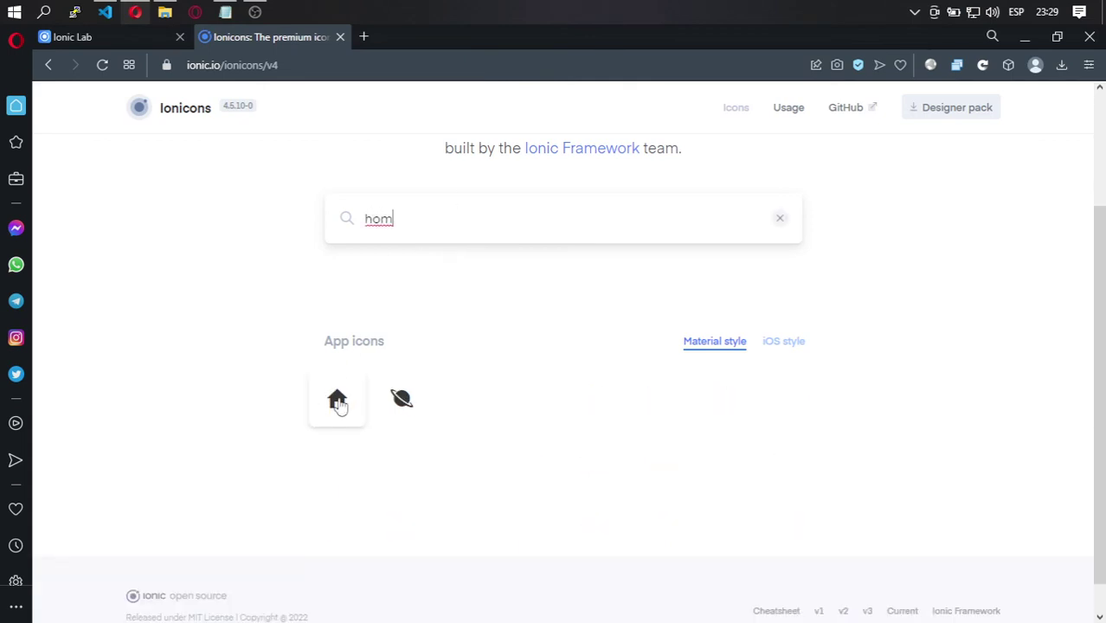
left_click(337, 401)
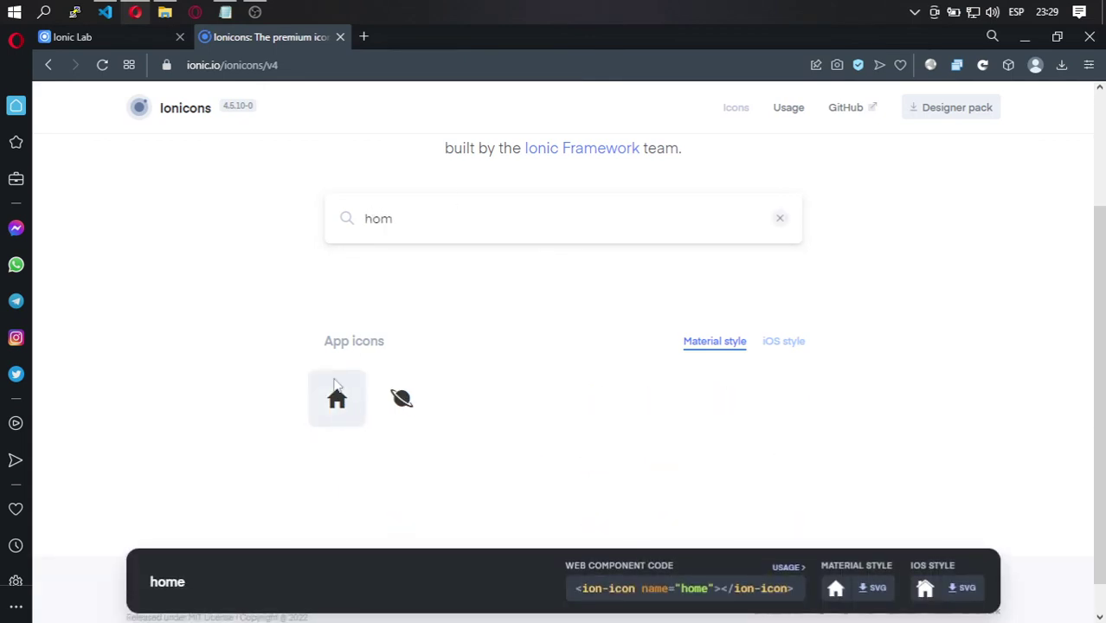
left_click(697, 588)
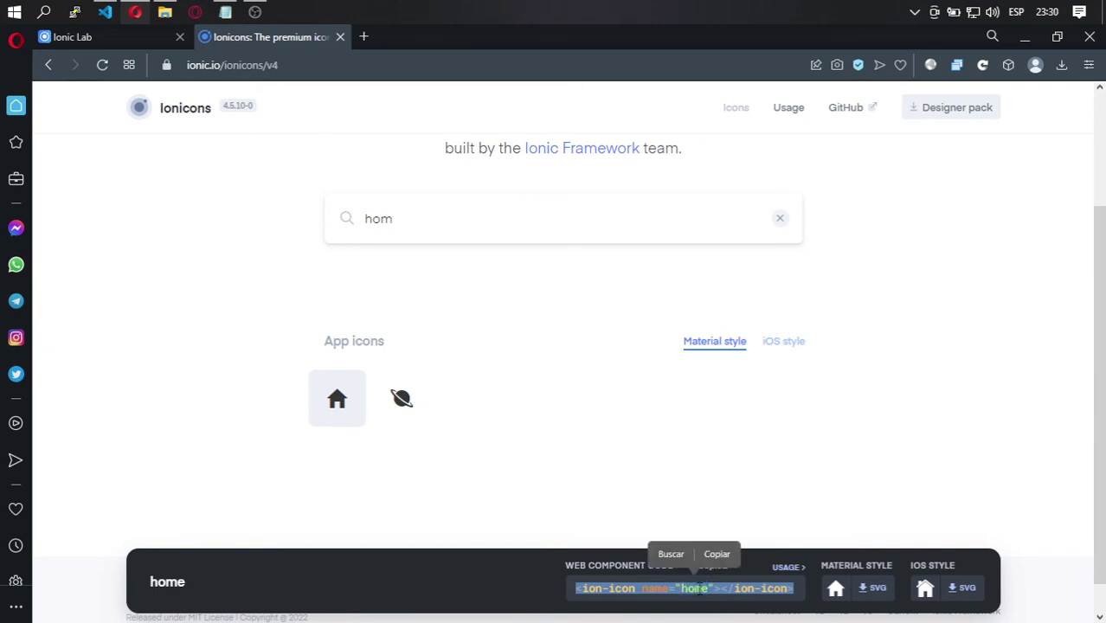
left_click(697, 589)
left_click(760, 513)
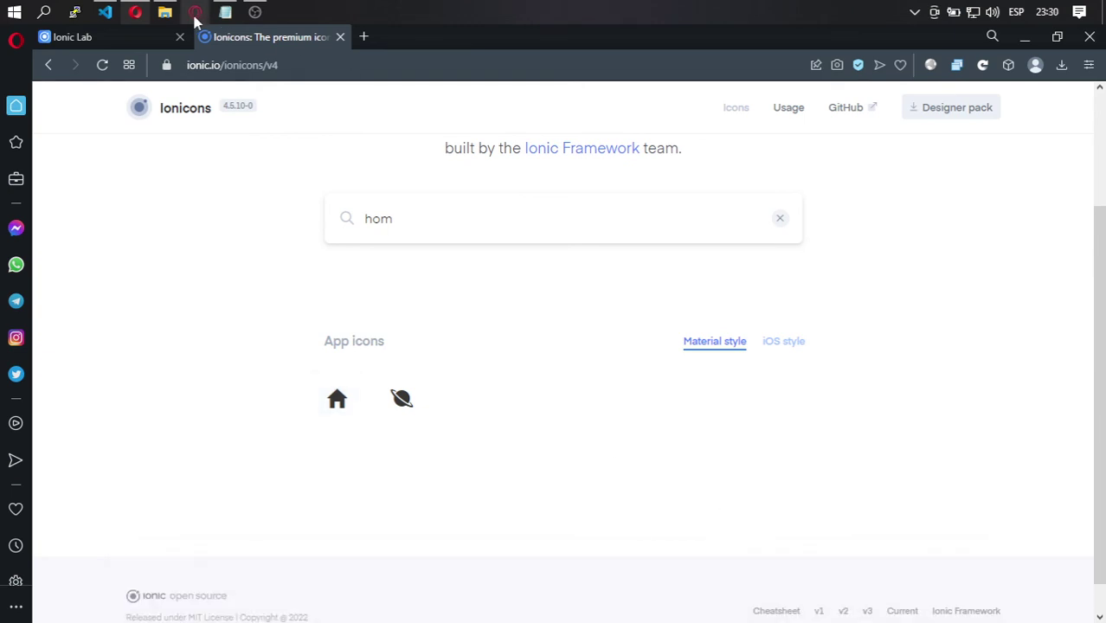
Step: Switch to Visual Studio Code and set the Inicio entry's icon to 'home' in app.component.ts
left_click(106, 12)
left_click(624, 226)
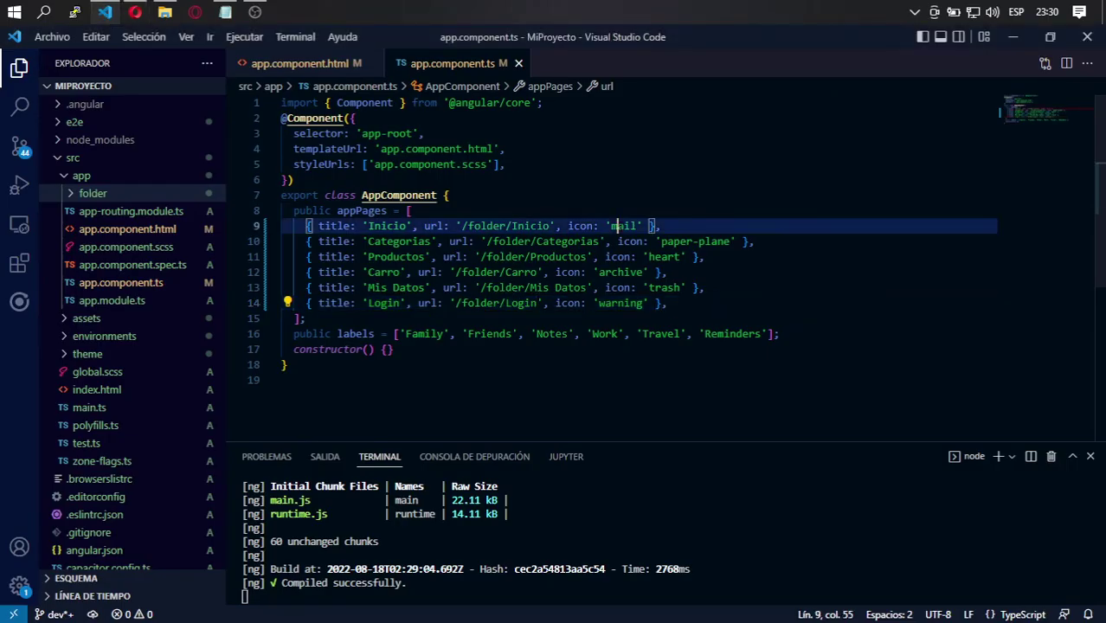
double_click(623, 226)
type("home")
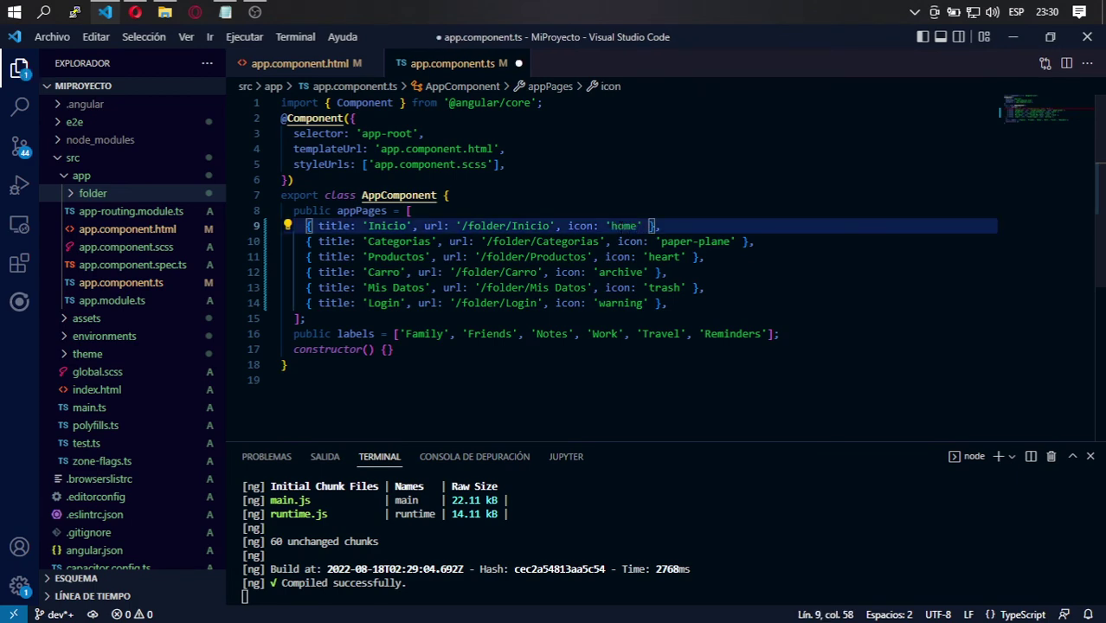
Step: Switch back to Ionicons in Opera and search for a Categorias icon with "cate" and "categ"
double_click(398, 241)
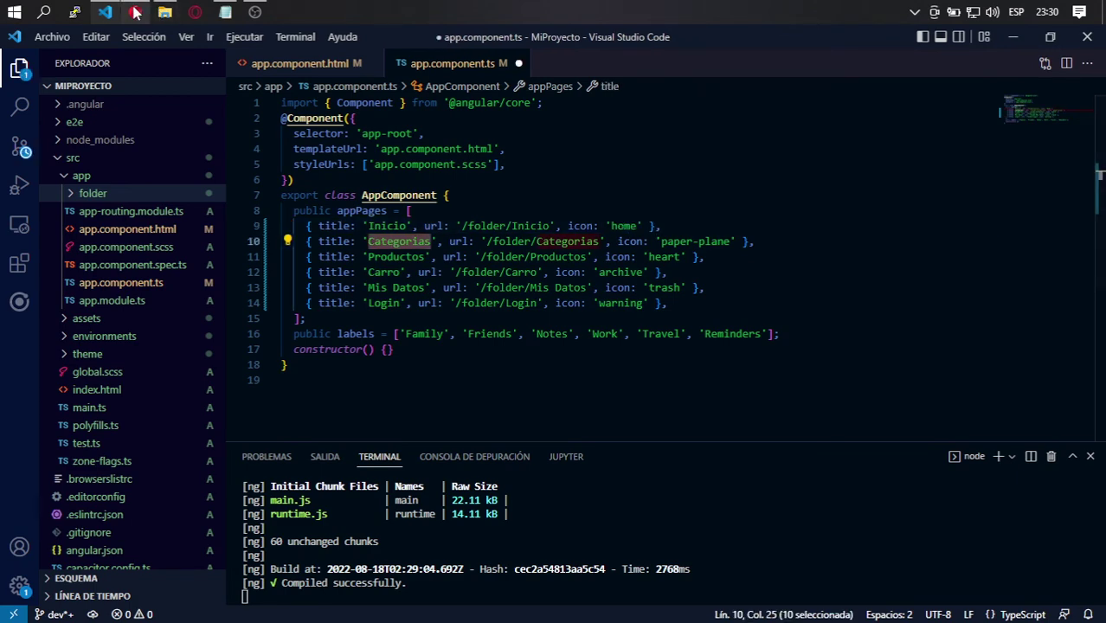
left_click(135, 13)
left_click_drag(426, 226, 296, 215)
type("catr")
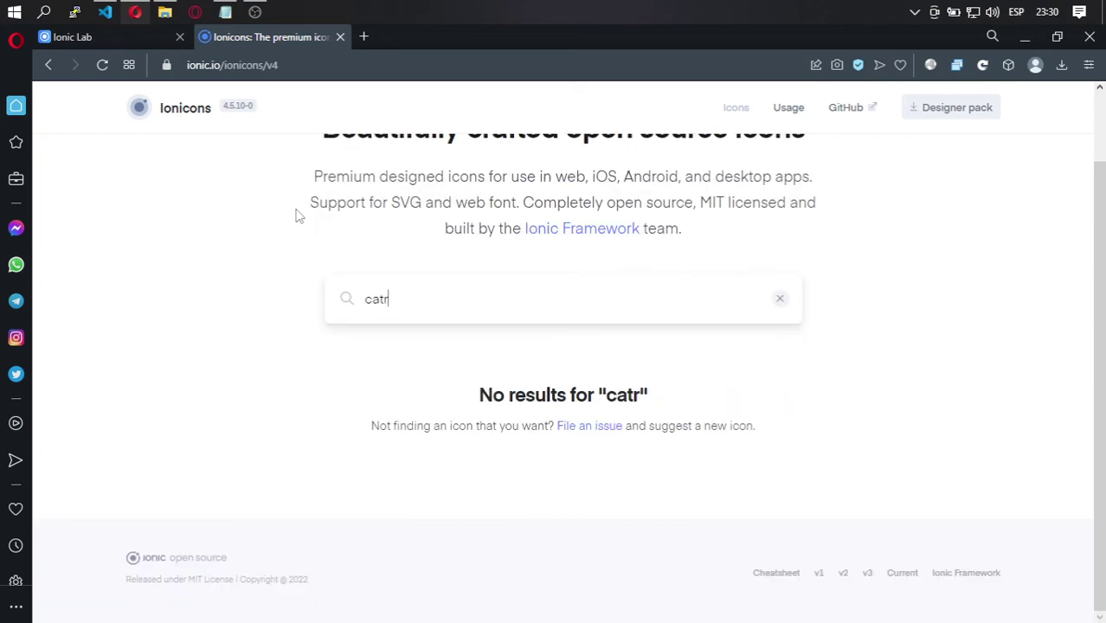
key("BackSpace")
type("e")
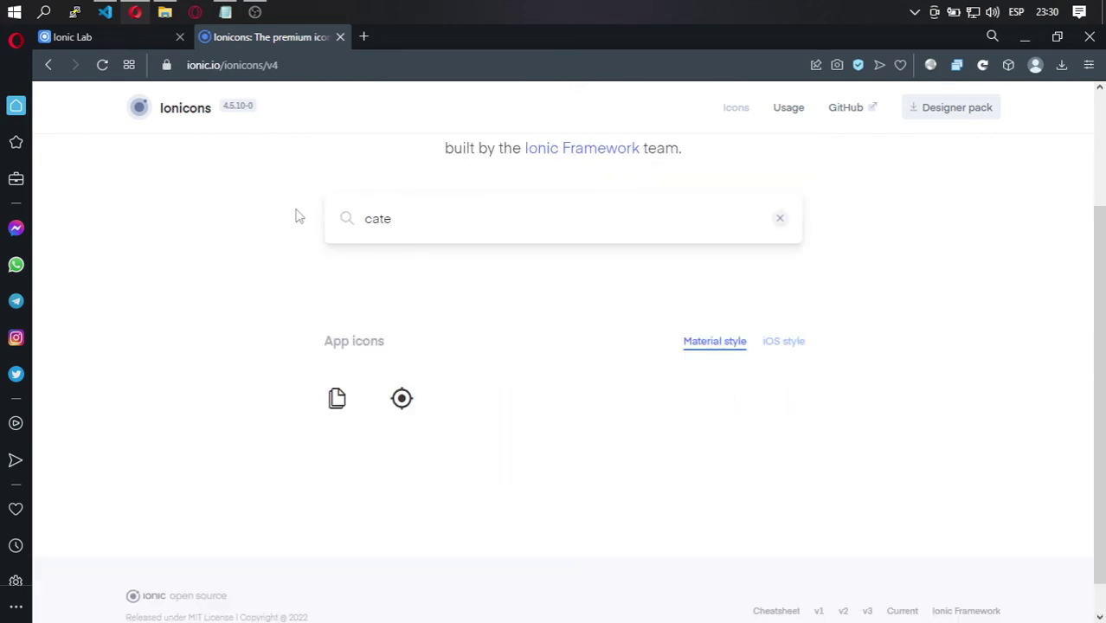
type("go")
key("BackSpace")
key("BackSpace")
key("BackSpace")
key("BackSpace")
key("BackSpace")
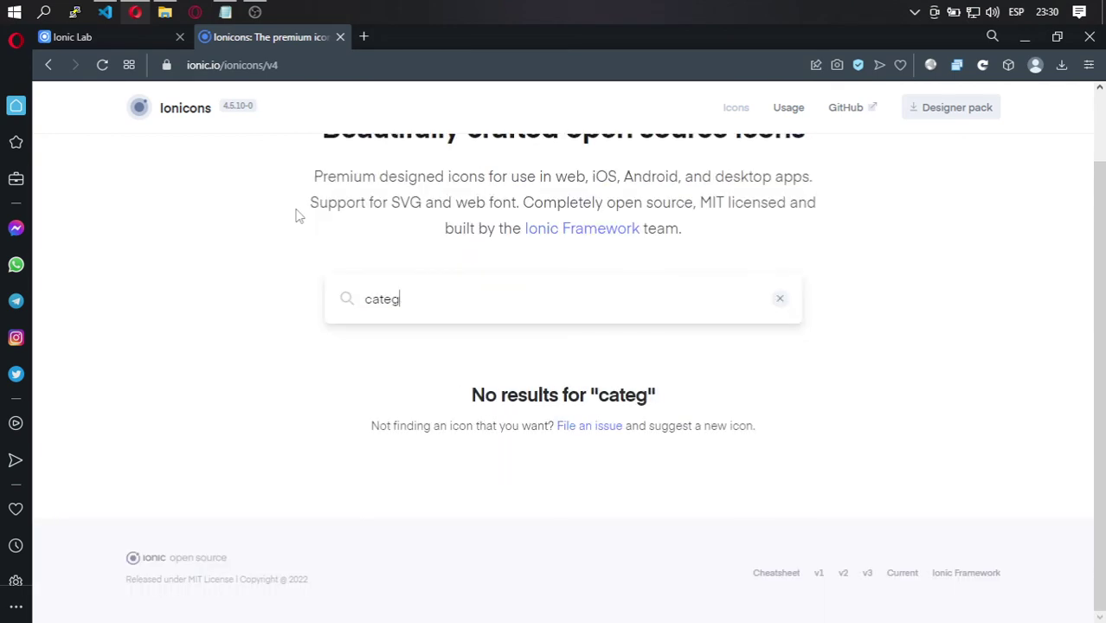
Step: Try the icon searches "ctyp", "typ" and "ct", and look through the icons offered
type("typ")
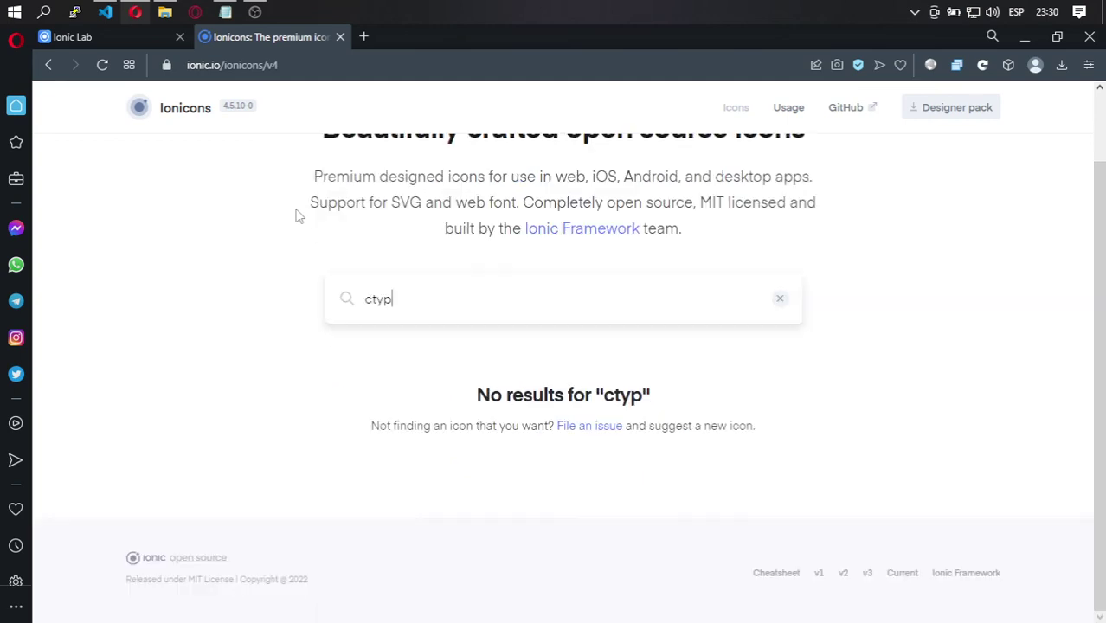
key("BackSpace")
key("BackSpace")
key("BackSpace")
key("BackSpace")
type("typ")
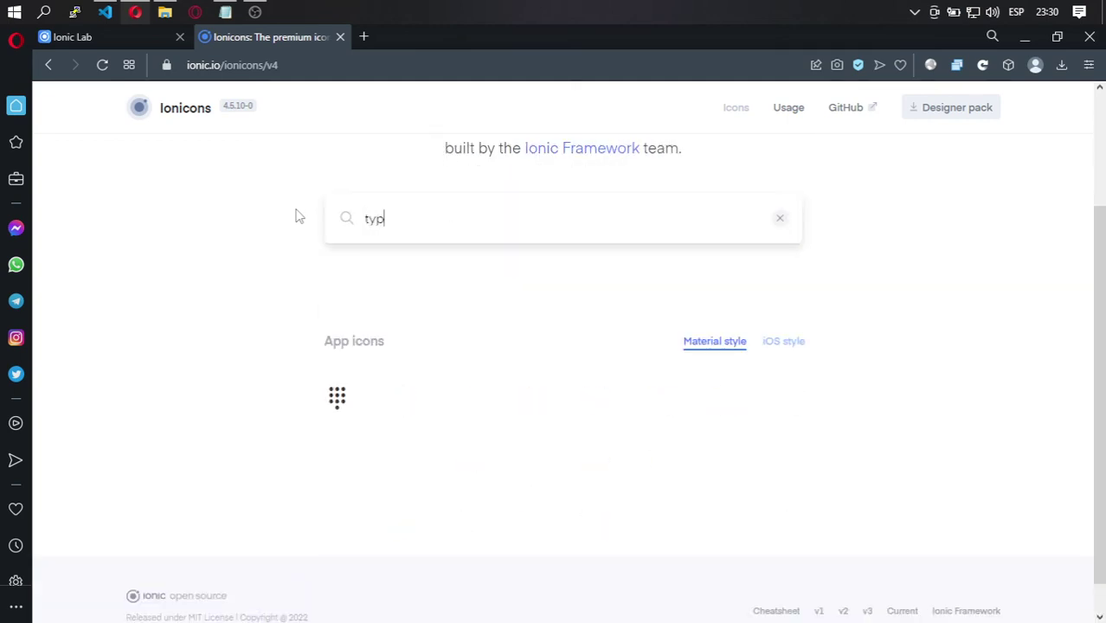
key("BackSpace")
key("BackSpace")
key("BackSpace")
type("ct")
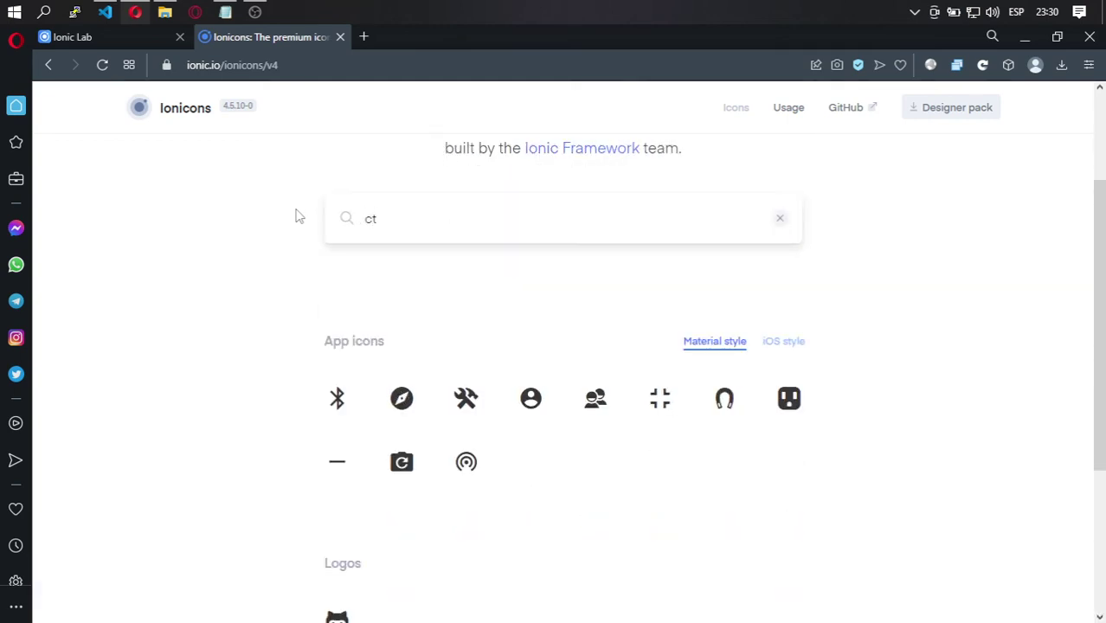
scroll(502, 460, "down", 1)
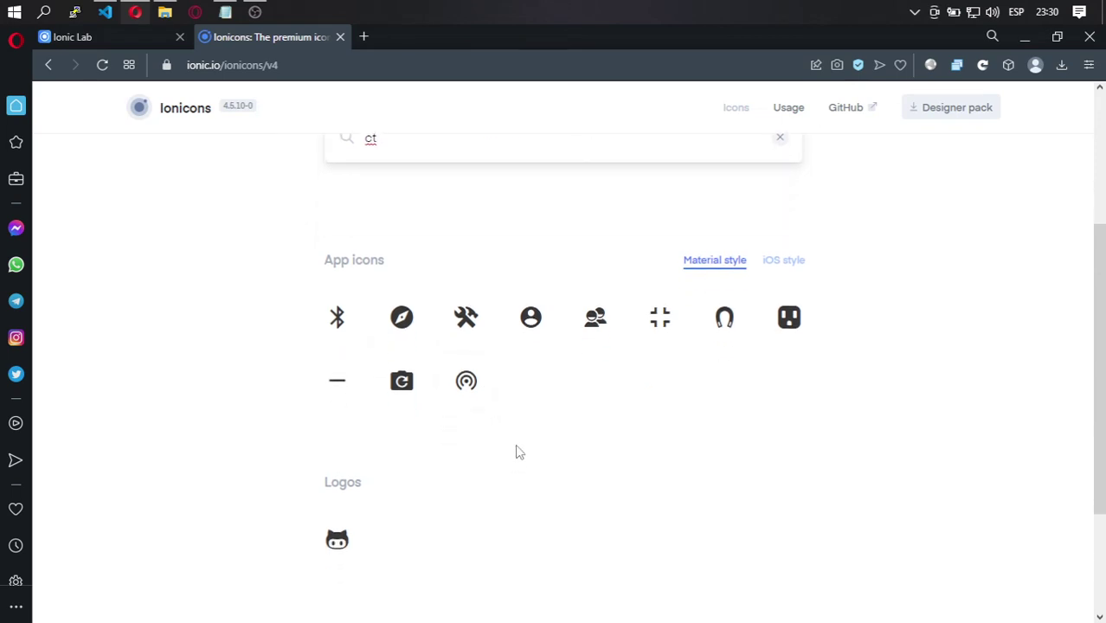
Step: Search the icons for "cate" again, open the copy icon's details and select its web component code
type("e")
key("BackSpace")
key("BackSpace")
type("ate")
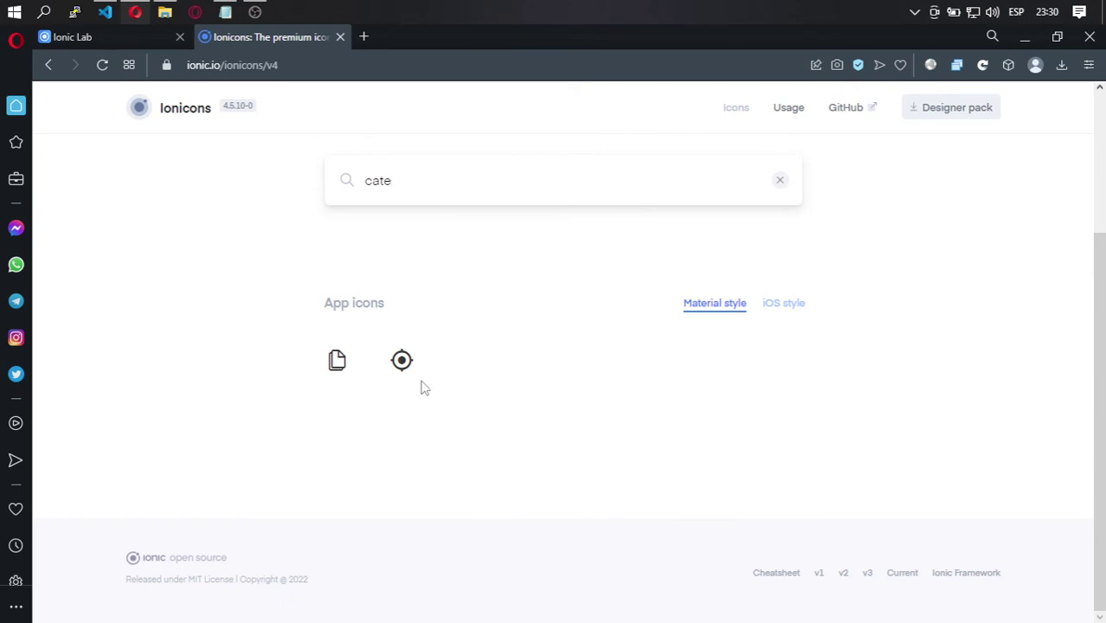
left_click(337, 363)
left_click(712, 586)
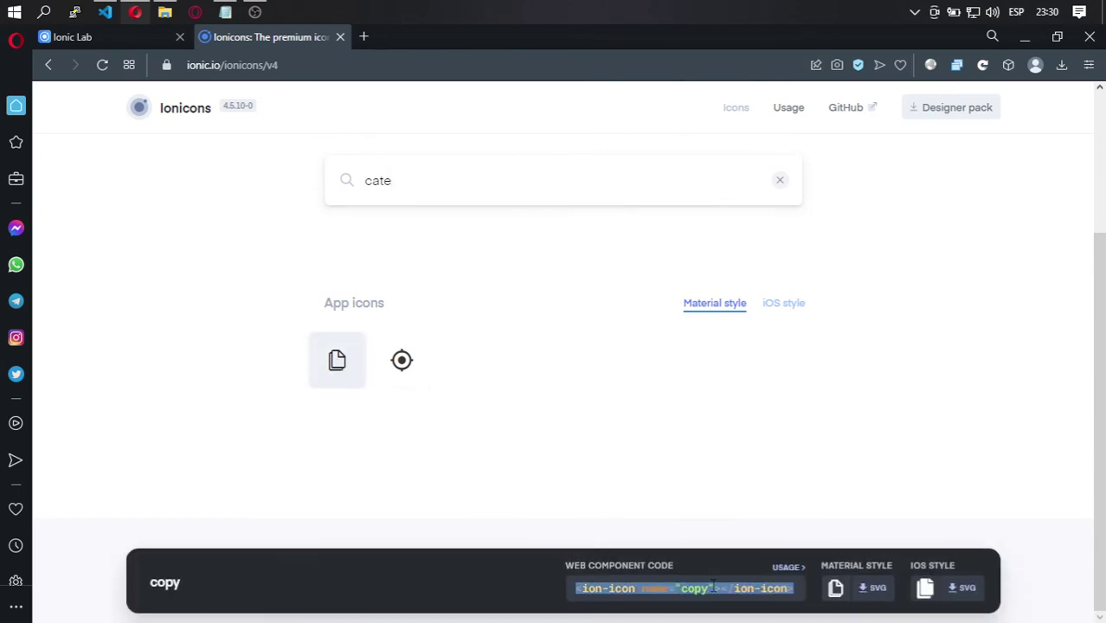
left_click(414, 184)
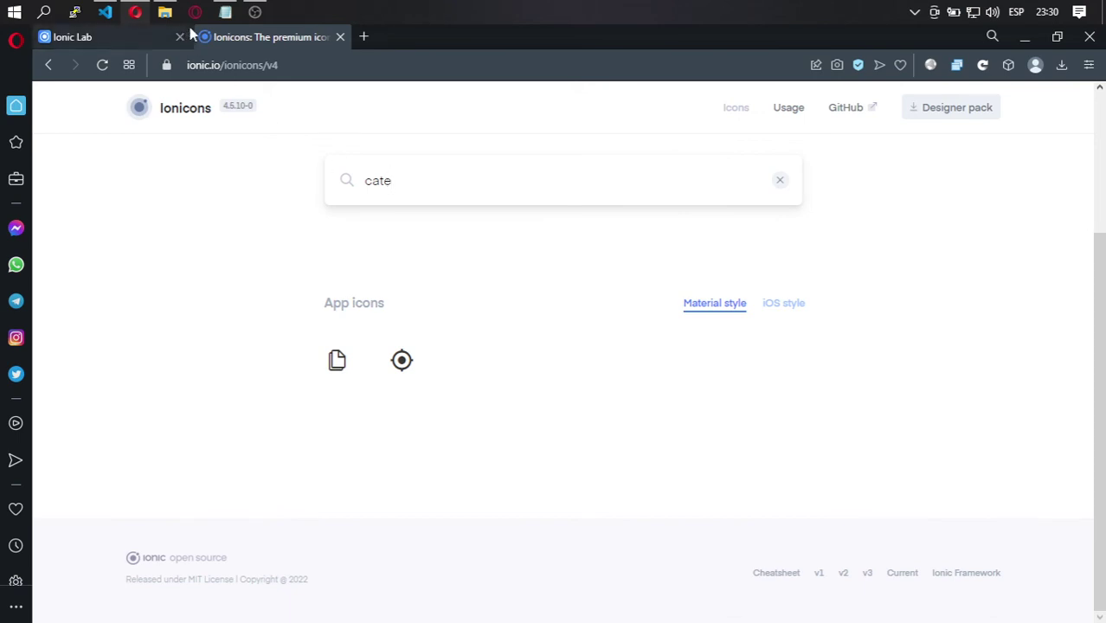
Step: Switch to Visual Studio Code and set the Categorias entry's icon to 'copy' in app.component.ts
left_click(105, 12)
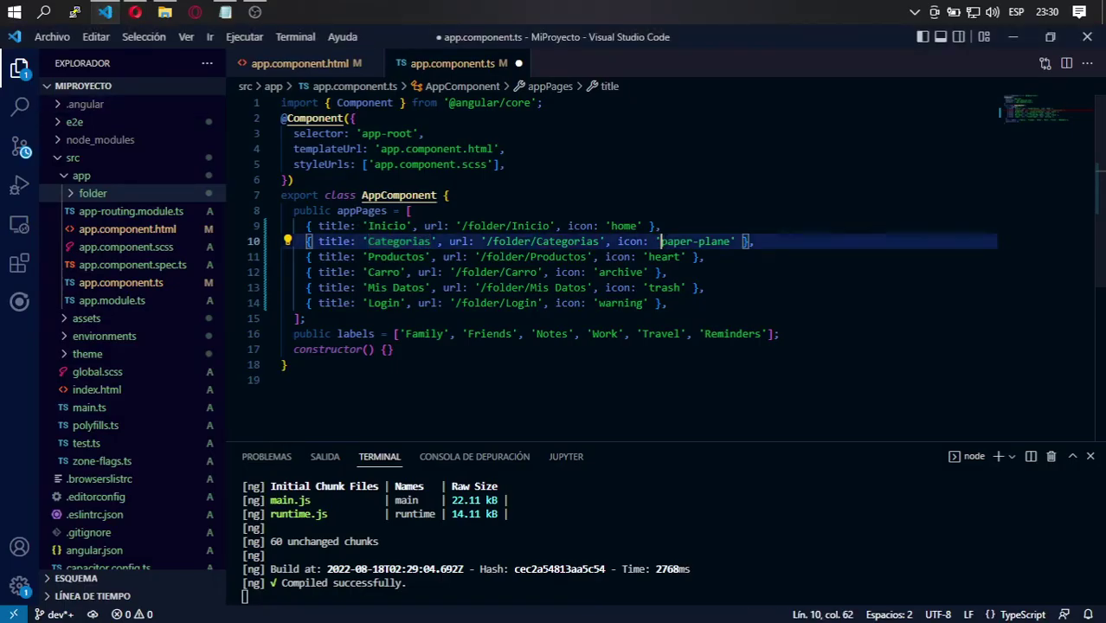
left_click_drag(661, 241, 731, 242)
type("copy")
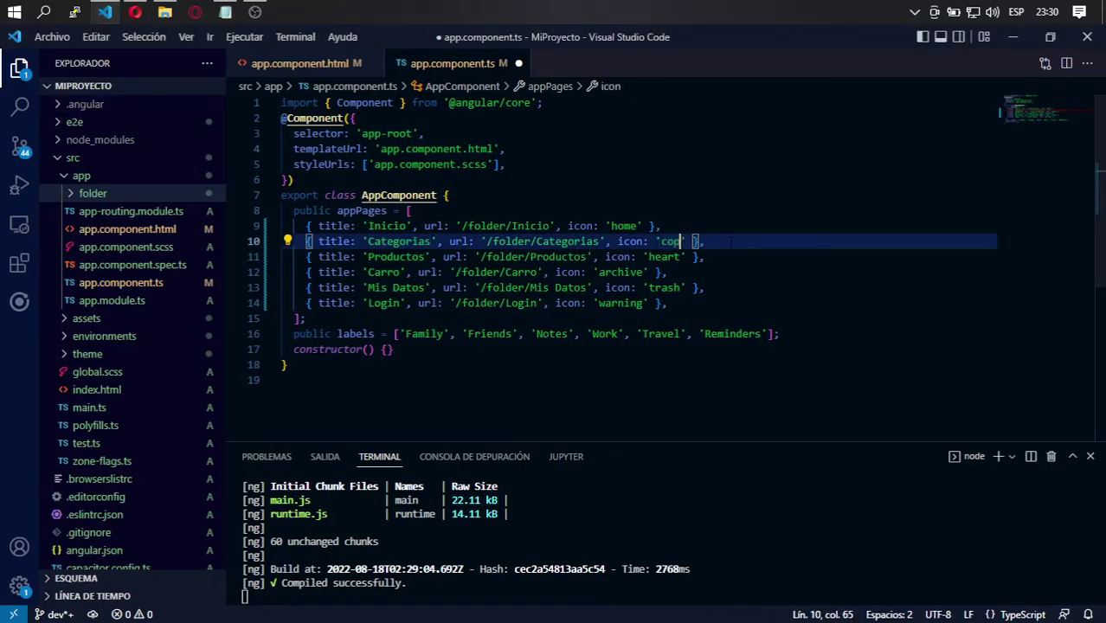
Step: Switch to Ionicons in Opera, search for "tags" and copy the pricetags icon's web component code
left_click(135, 12)
left_click_drag(392, 180, 321, 178)
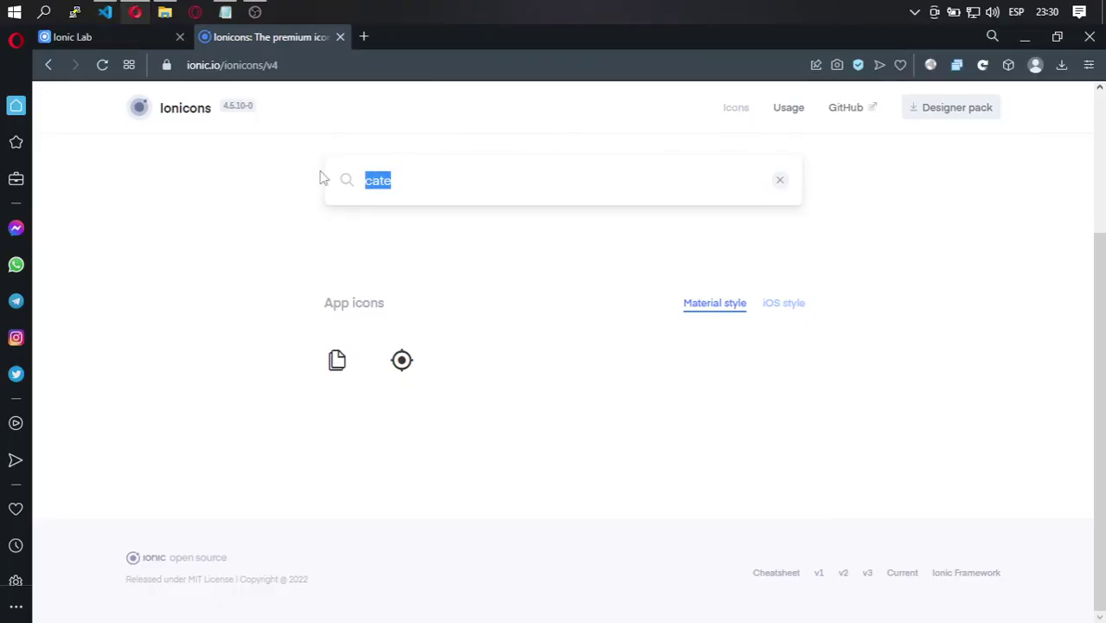
type("tags")
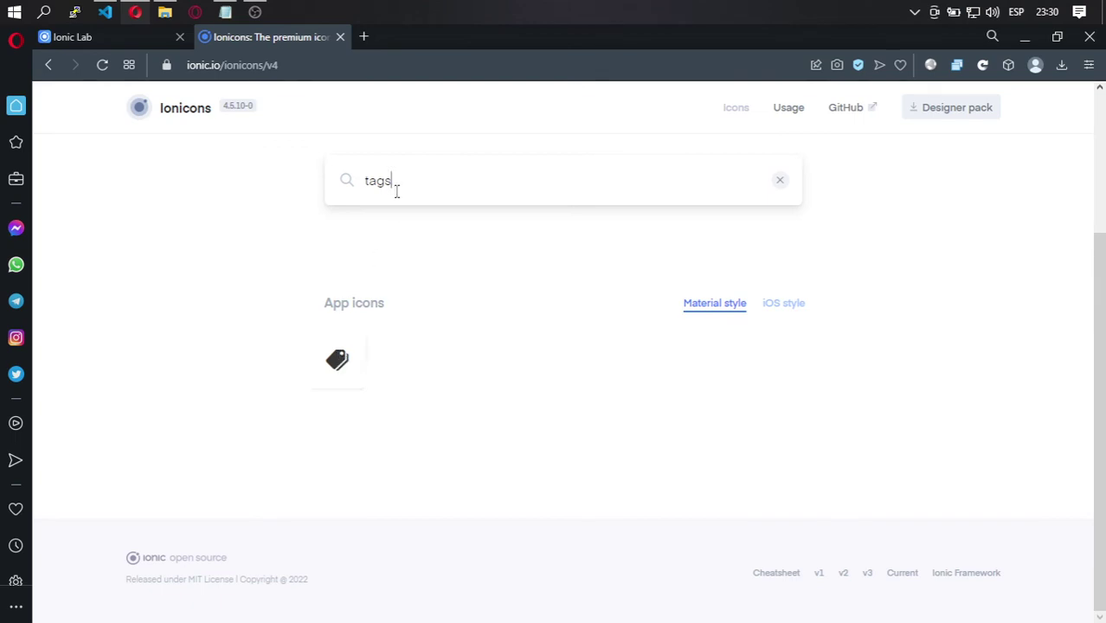
left_click_drag(394, 181, 364, 180)
left_click(337, 359)
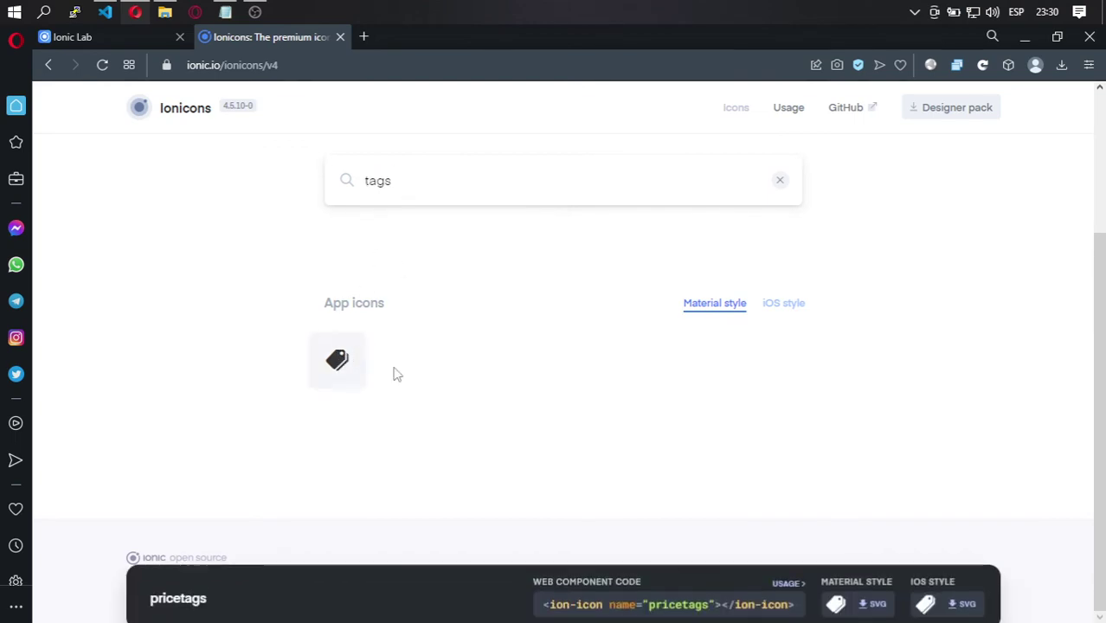
double_click(680, 589)
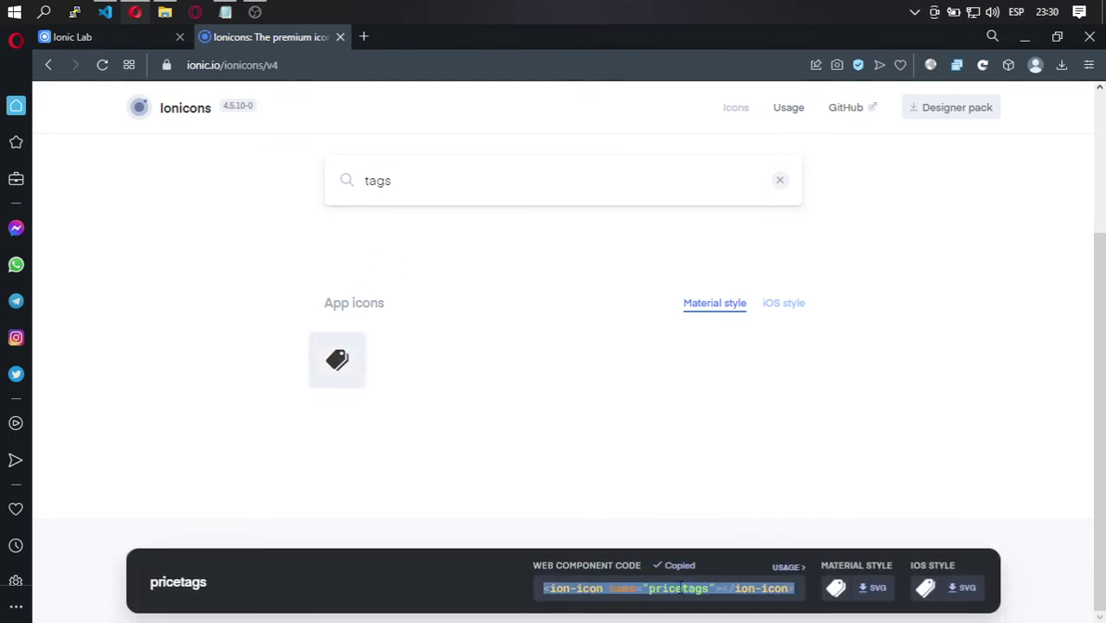
Step: Switch to Visual Studio Code, paste the code into the Categorias entry's icon value and trim it to 'pricetags'
left_click(105, 12)
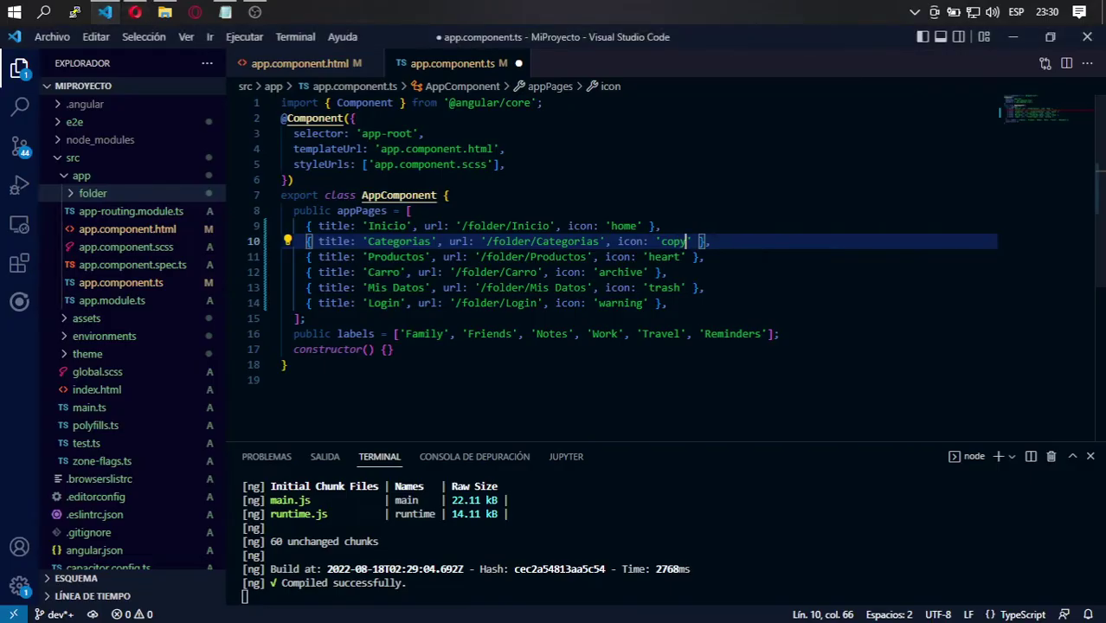
key("ctrl+v")
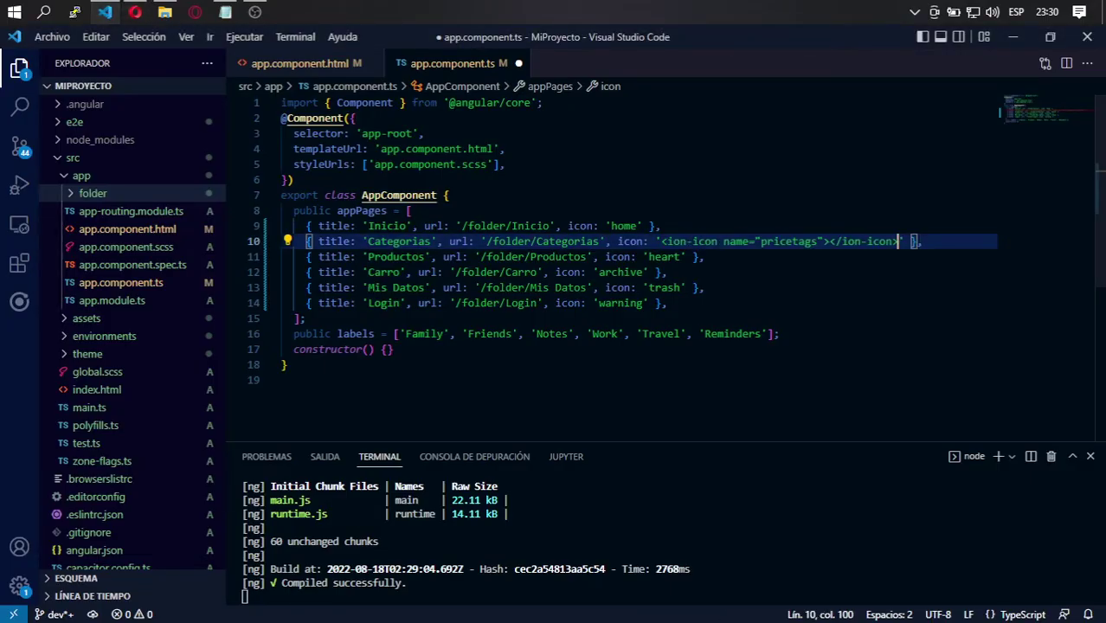
left_click_drag(760, 241, 660, 242)
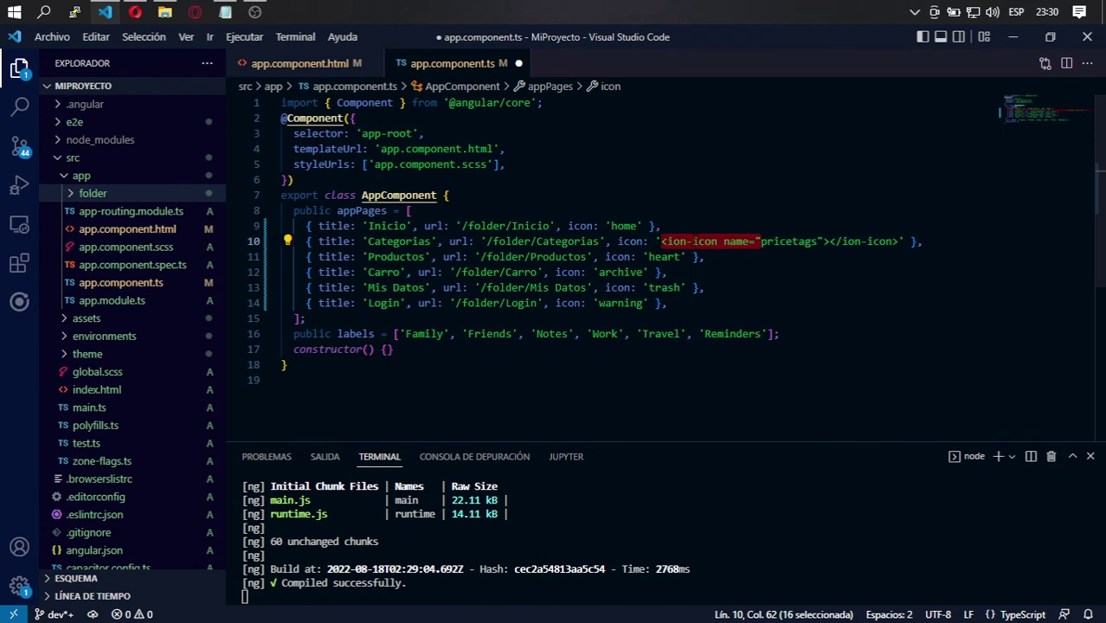
key("BackSpace")
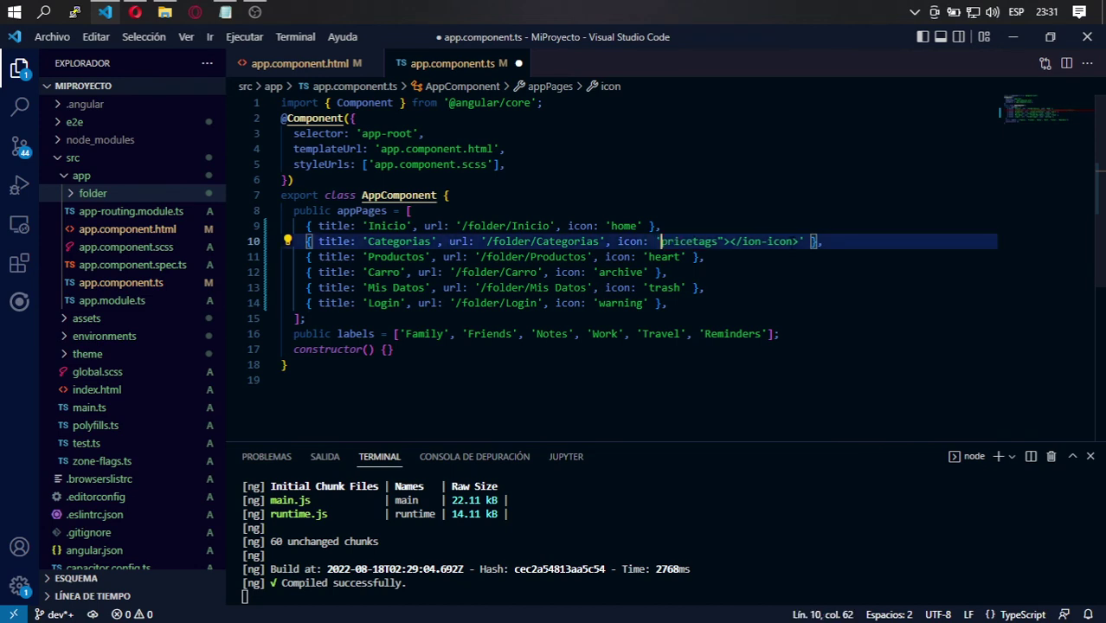
left_click_drag(798, 242, 724, 242)
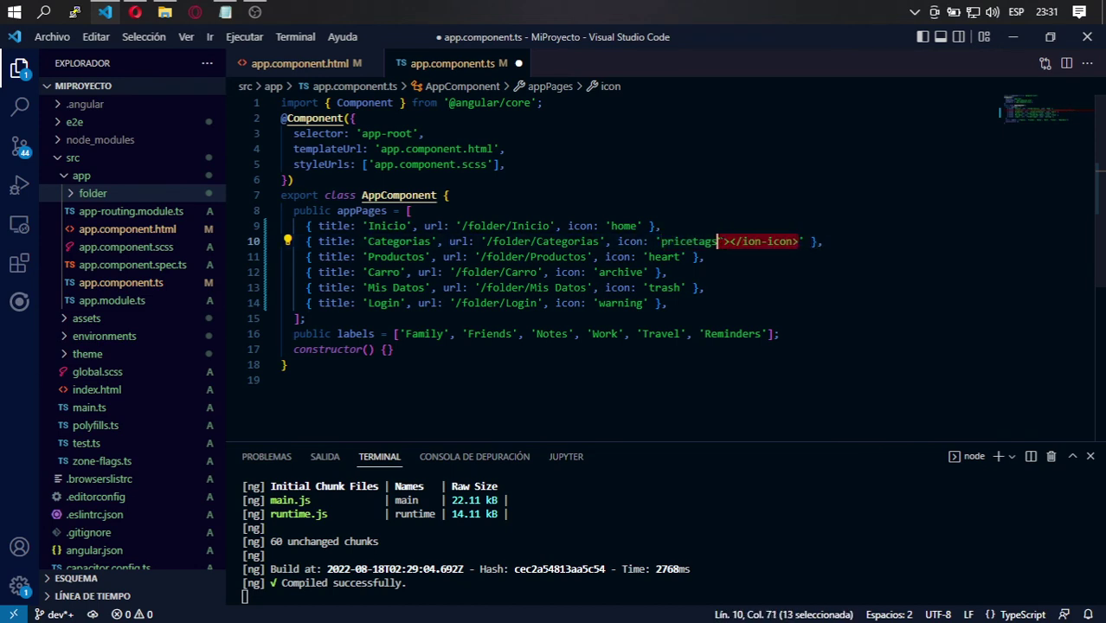
key("BackSpace")
Step: Switch to Ionicons in Opera and search for a Productos icon with "shop" and "store"
double_click(665, 257)
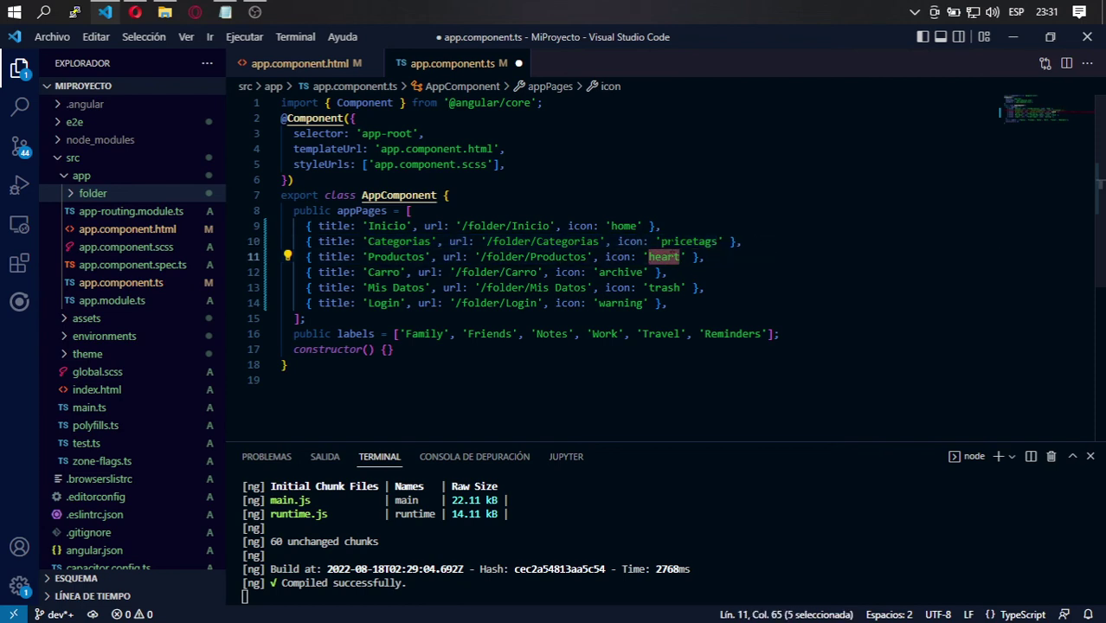
double_click(689, 241)
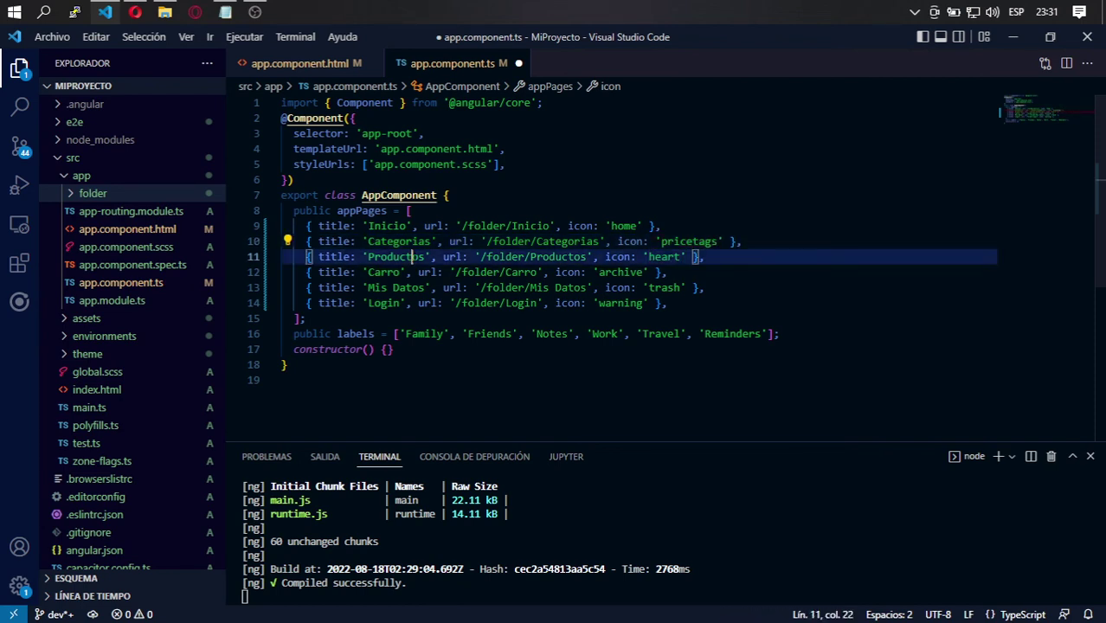
double_click(400, 257)
left_click(135, 12)
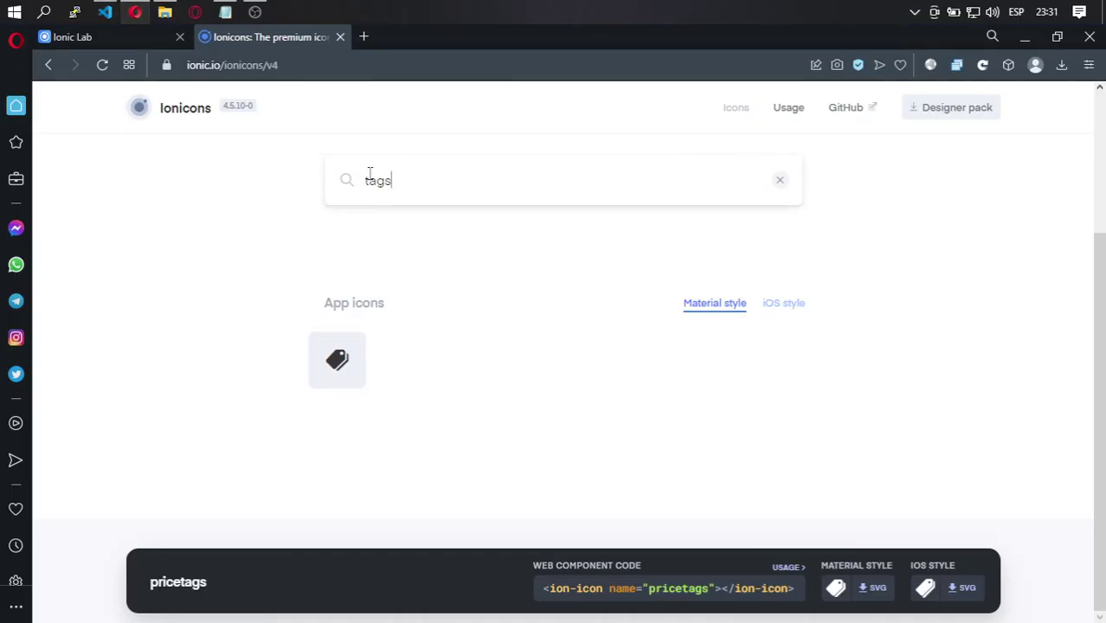
double_click(369, 173)
type("shop")
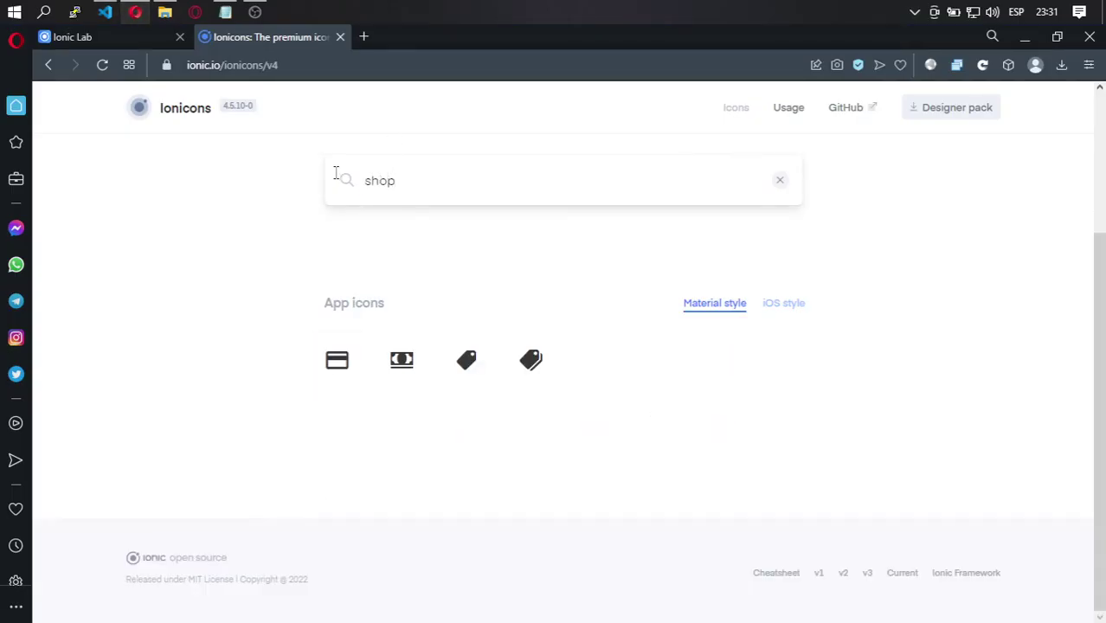
double_click(373, 181)
type("store")
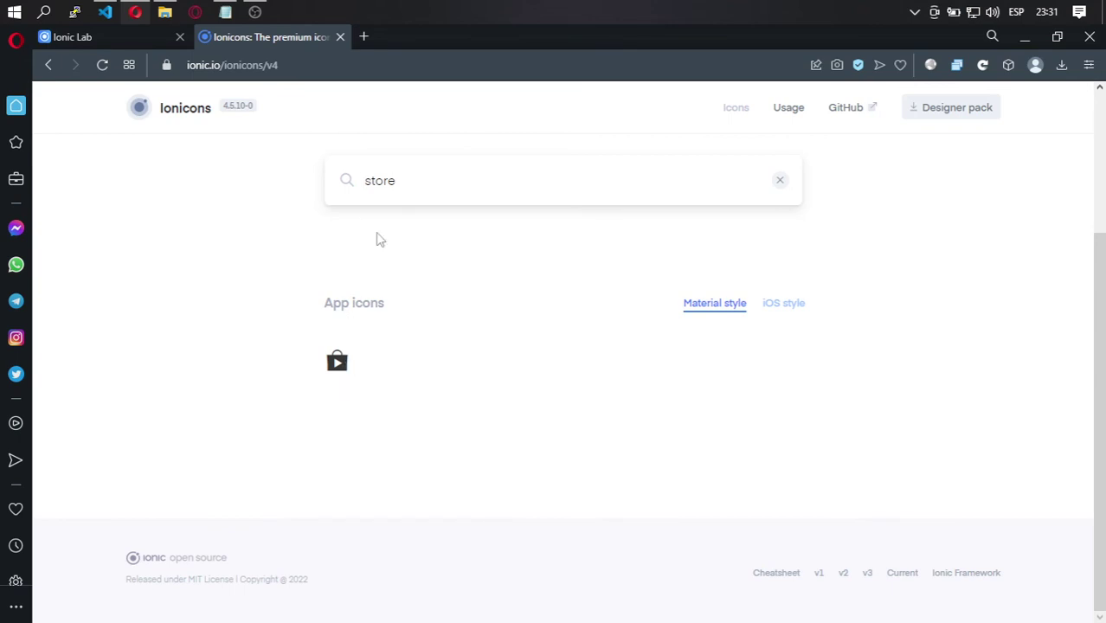
Step: Try the icon searches "ba", "sale" and "sho" for the Productos entry
key("BackSpace")
key("BackSpace")
key("BackSpace")
key("BackSpace")
key("BackSpace")
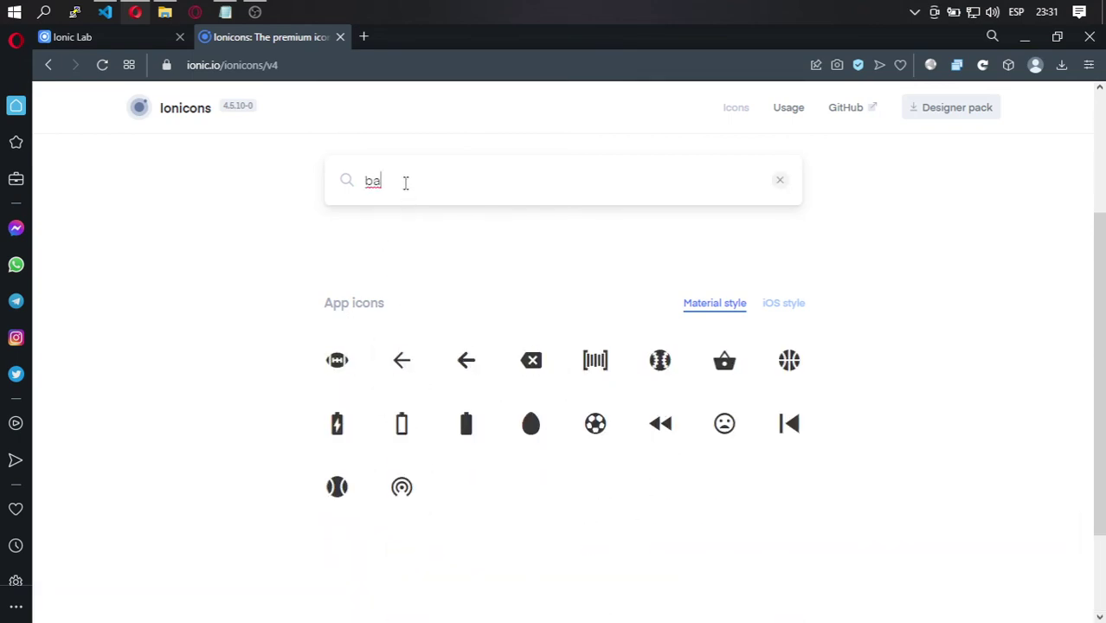
left_click_drag(405, 183, 334, 175)
type("sale")
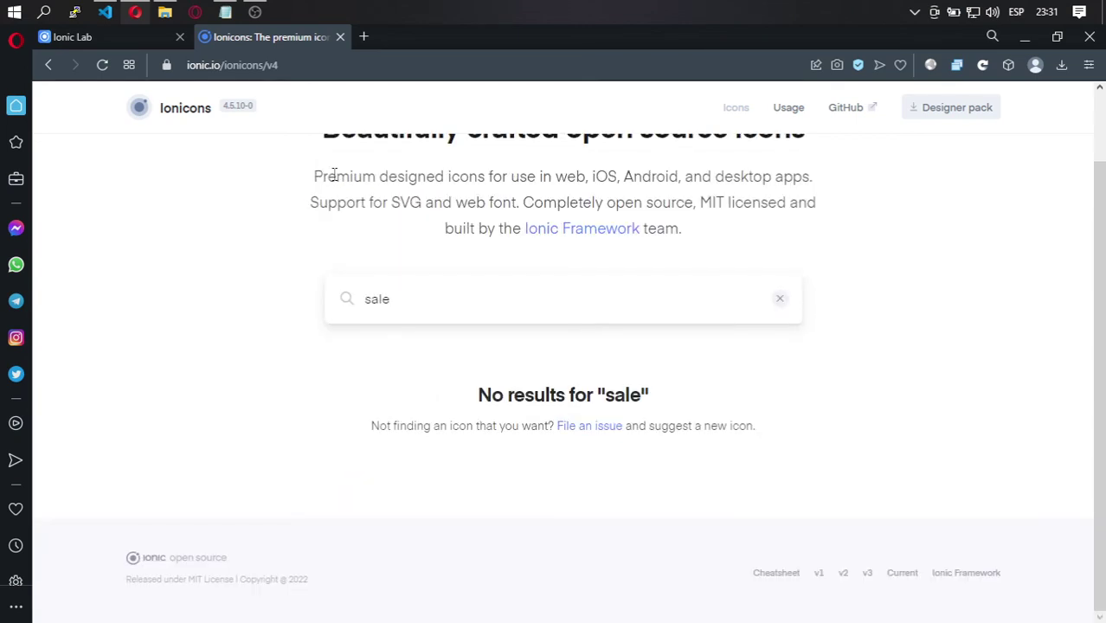
key("BackSpace")
key("BackSpace")
key("BackSpace")
key("BackSpace")
type("sho")
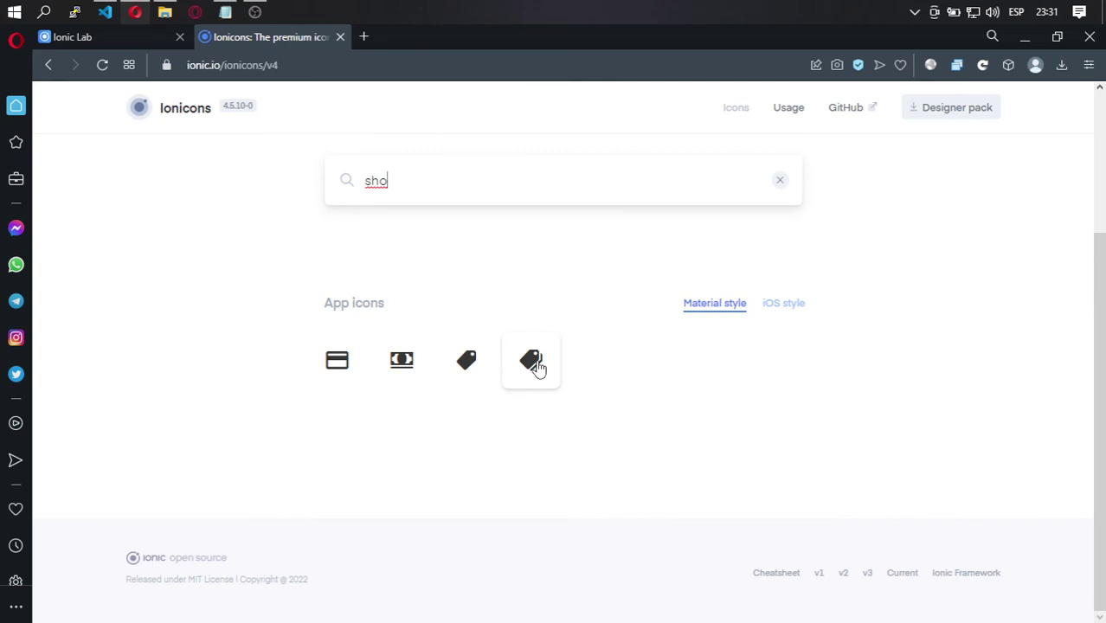
Step: Check the side menu in Ionic Lab and the entries in Visual Studio Code, and copy the pricetag icon's web component code from Ionicons
left_click(156, 36)
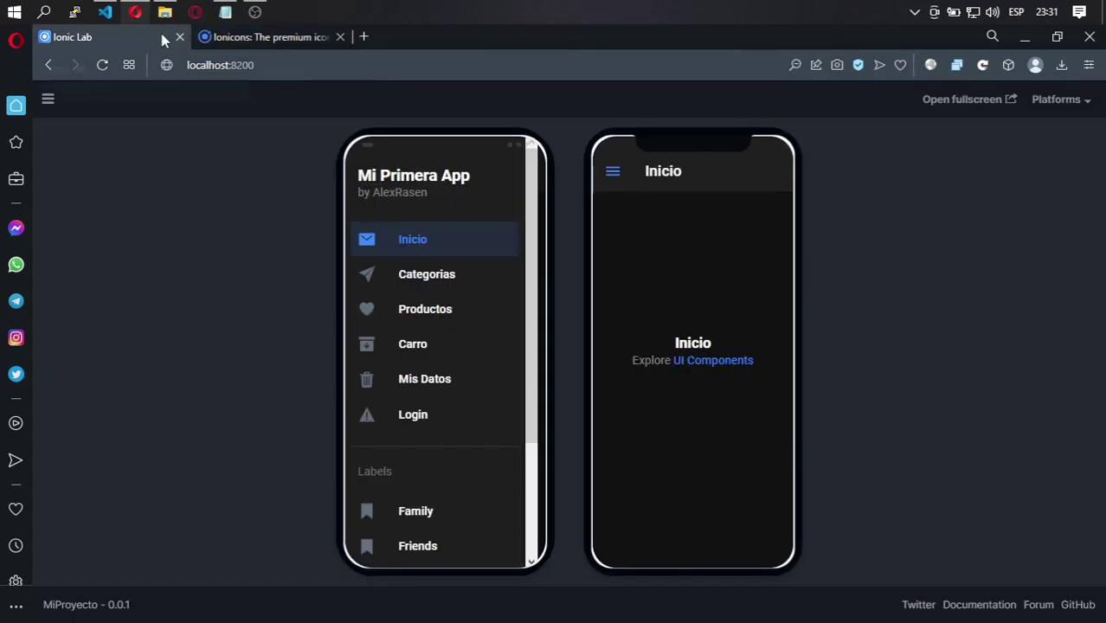
left_click(212, 39)
left_click(105, 13)
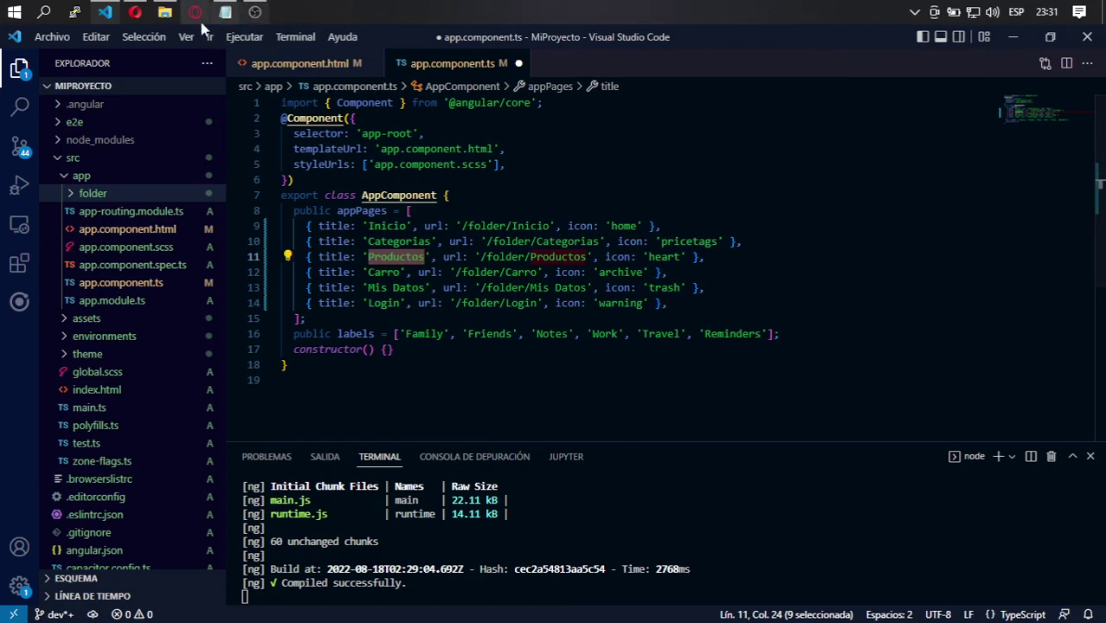
left_click(135, 12)
left_click(477, 362)
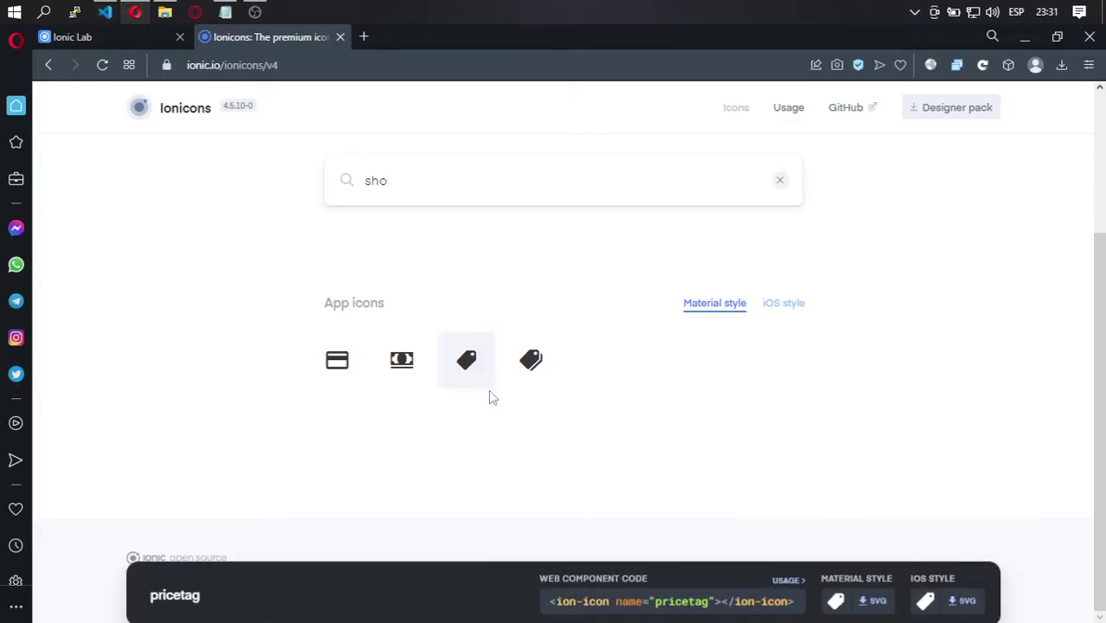
left_click(723, 590)
key("ctrl+c")
left_click_drag(694, 585, 660, 589)
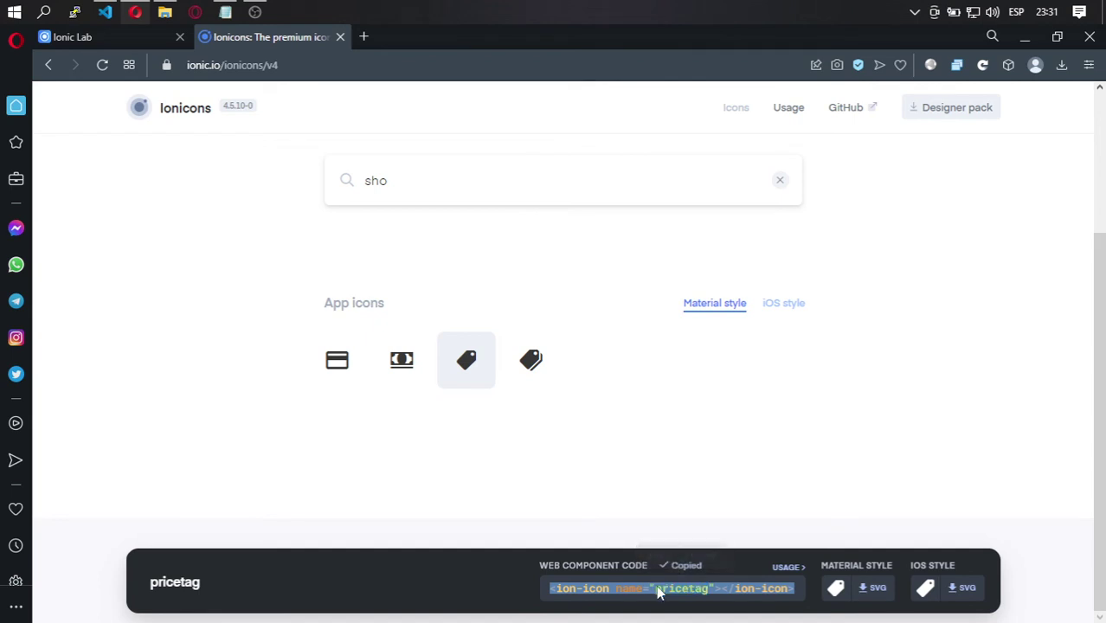
Step: Switch to Visual Studio Code, paste the pricetag code over the Productos entry's icon value, and undo the paste
left_click(125, 37)
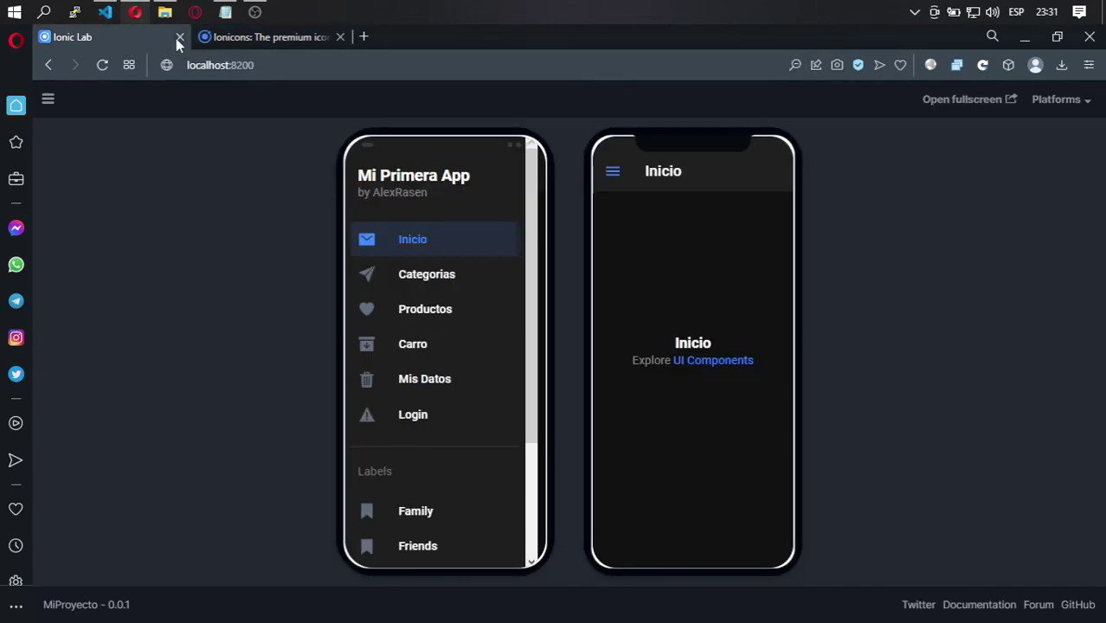
left_click(104, 12)
double_click(664, 256)
key("ctrl+v")
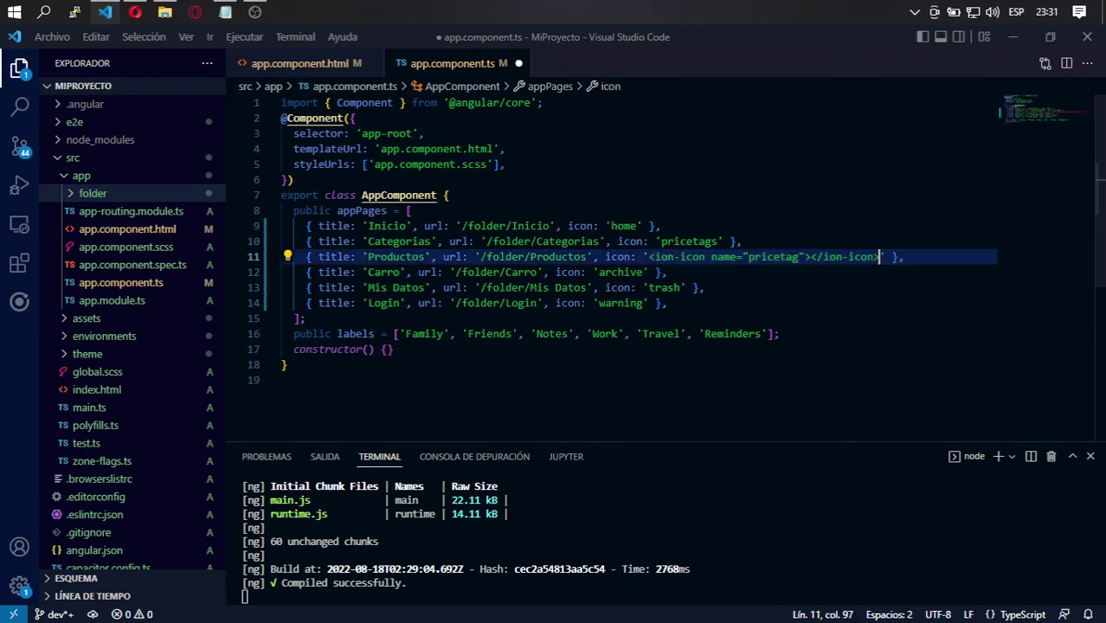
key("ctrl+z")
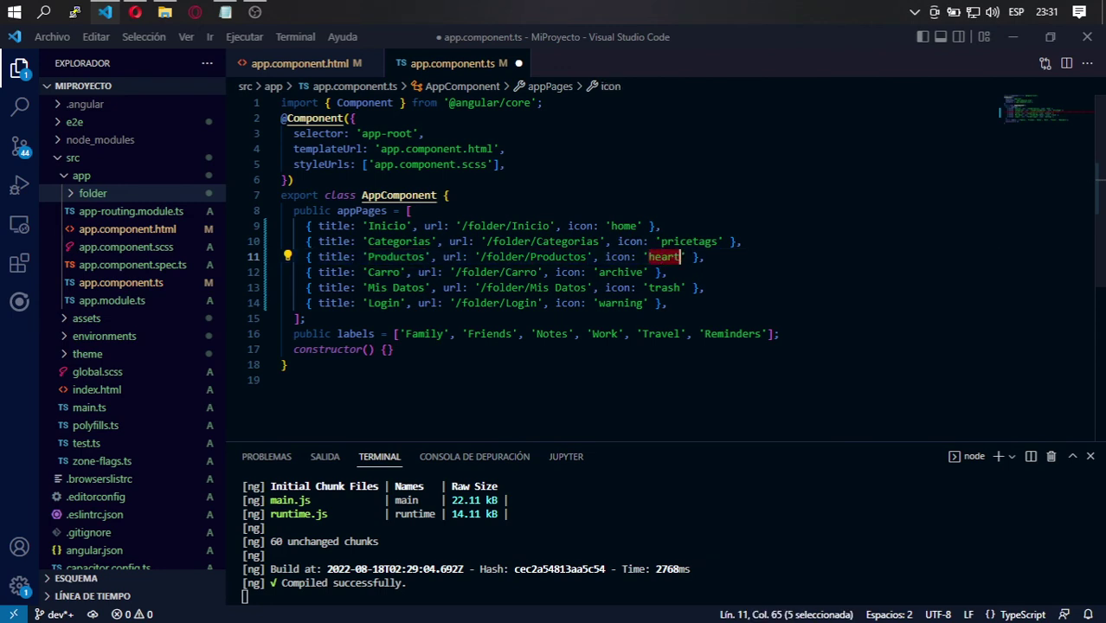
Step: Copy 'pricetags' from the Categorias entry and paste it as the Productos entry's icon value
double_click(689, 241)
key("ctrl+c")
left_click(679, 256)
double_click(668, 256)
key("ctrl+v")
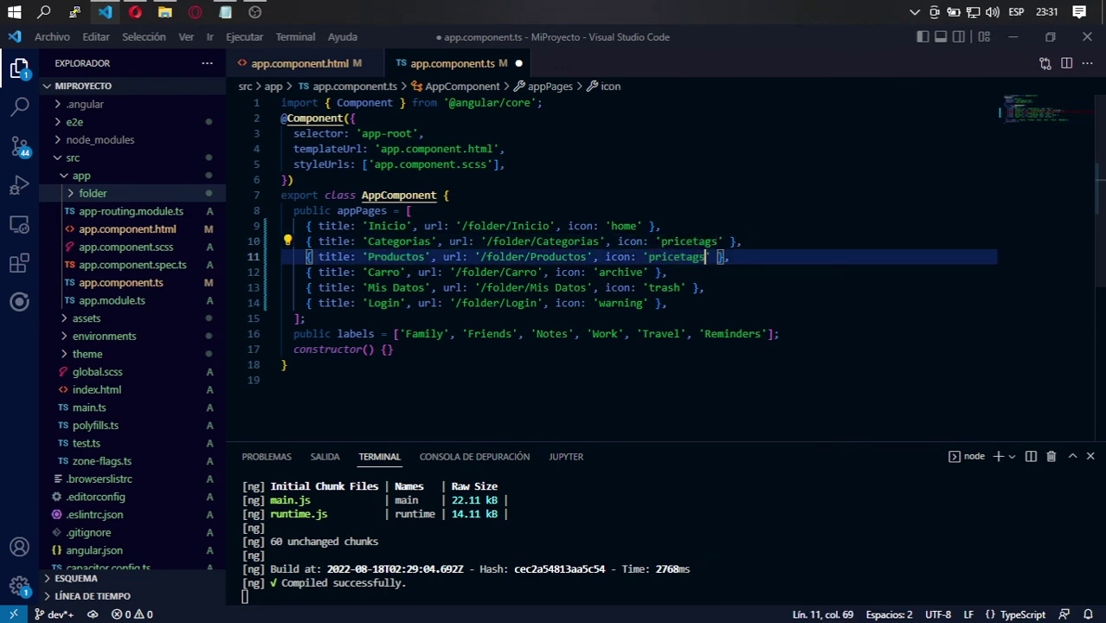
Step: Look up the "cart" icon on Ionicons in Opera, and set the Carro entry's icon to 'cart' in Visual Studio Code
double_click(621, 272)
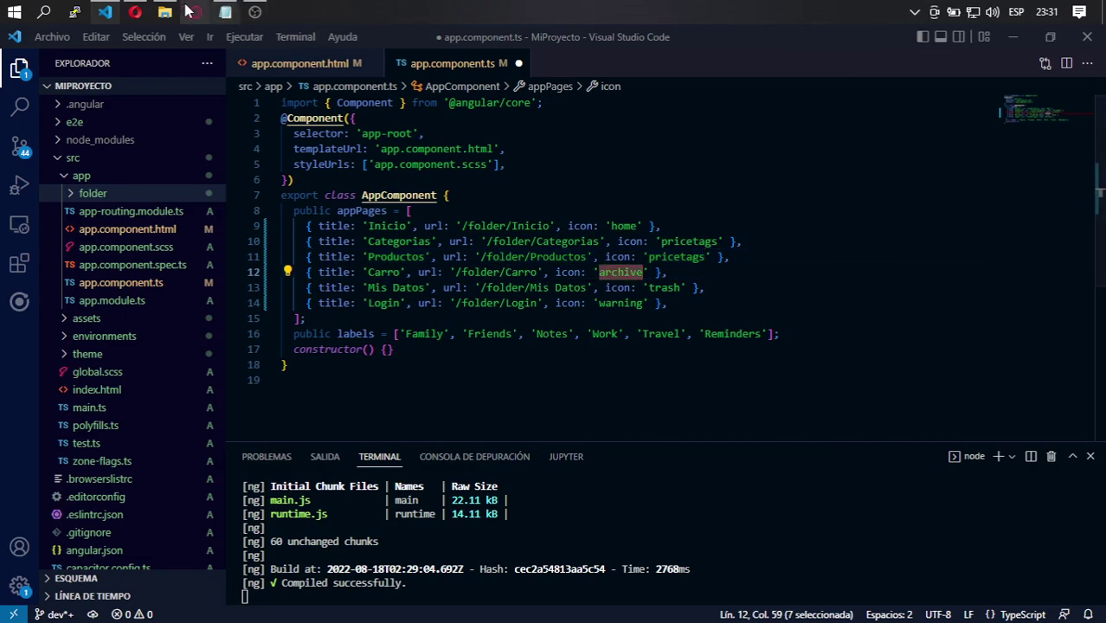
left_click(135, 12)
left_click(259, 37)
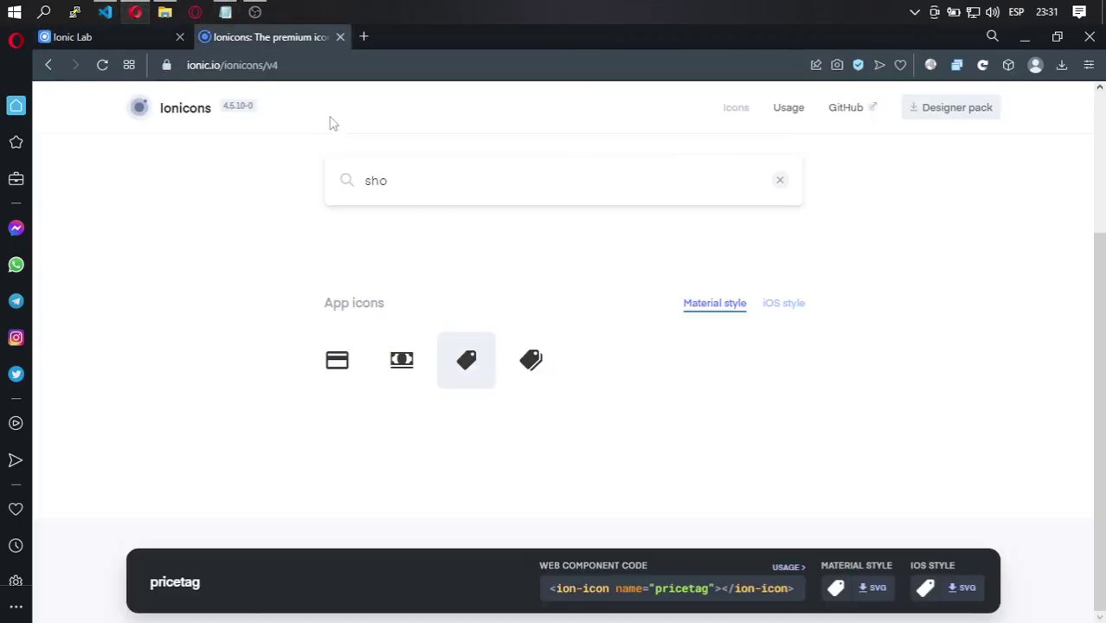
left_click_drag(406, 188, 338, 171)
type("cart")
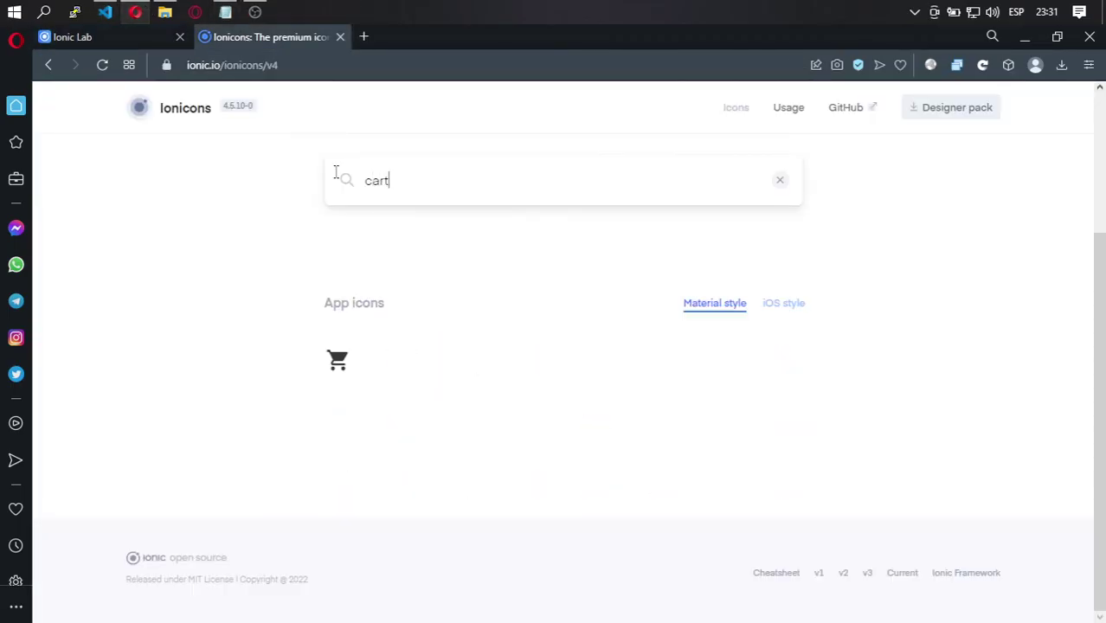
left_click(338, 359)
left_click(684, 589)
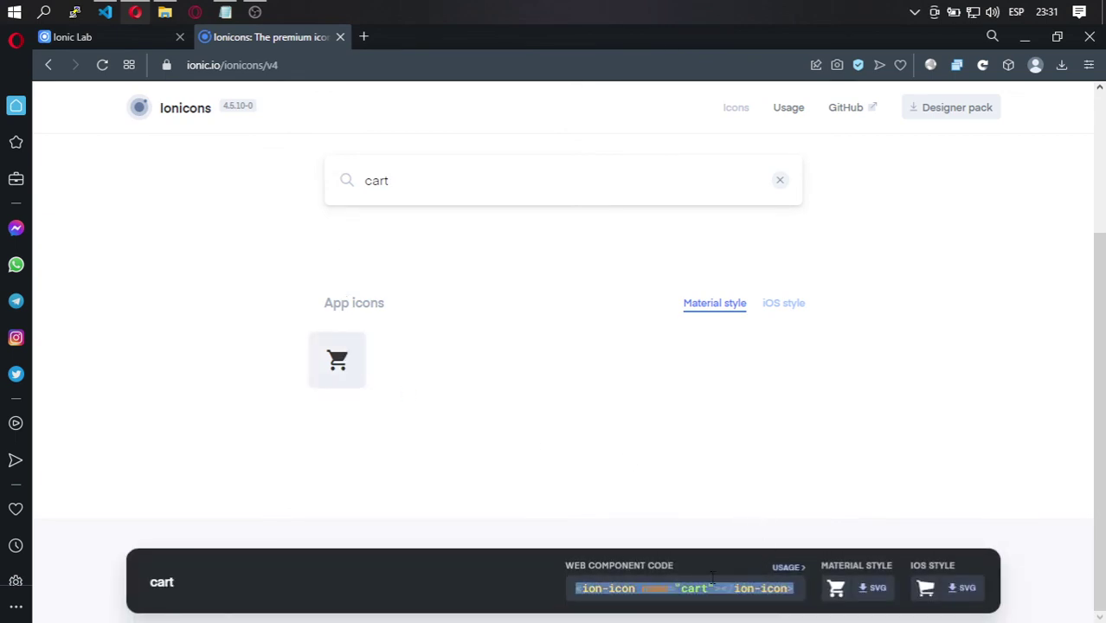
left_click(104, 12)
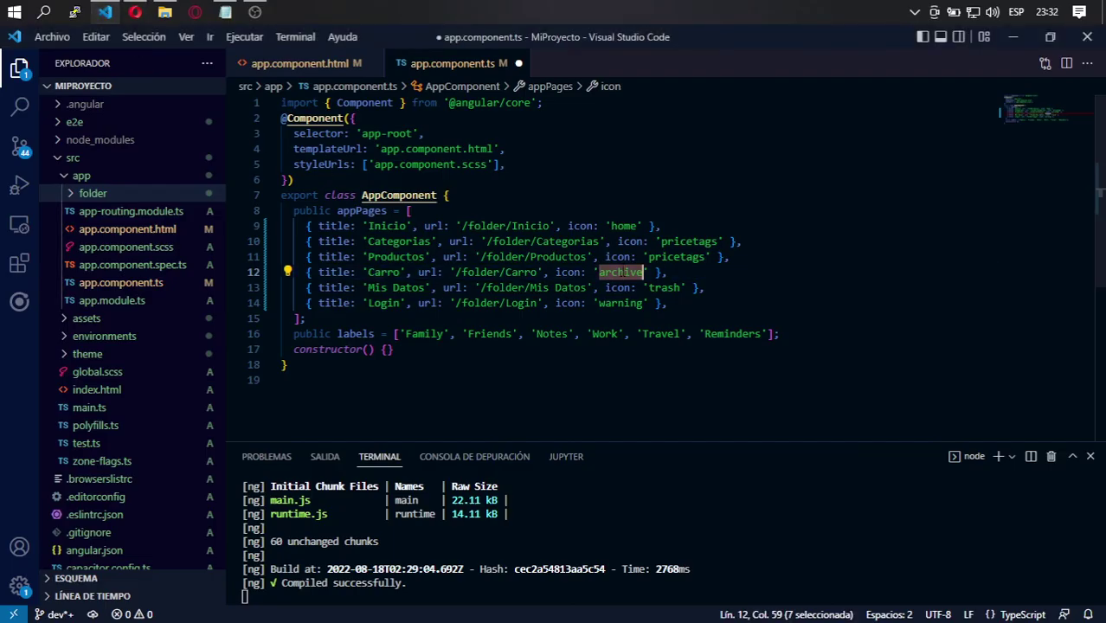
type("cart")
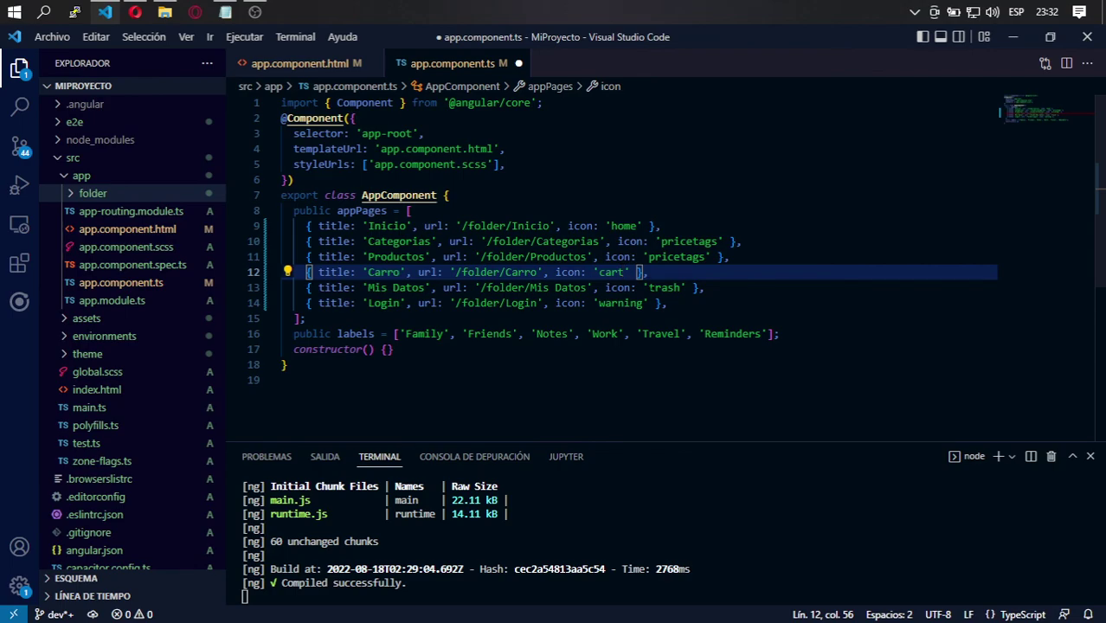
Step: Look up "user" on Ionicons in Opera, view the contact icon, and set the Mis Datos entry's icon to 'contact' in Visual Studio Code
double_click(663, 287)
left_click(135, 12)
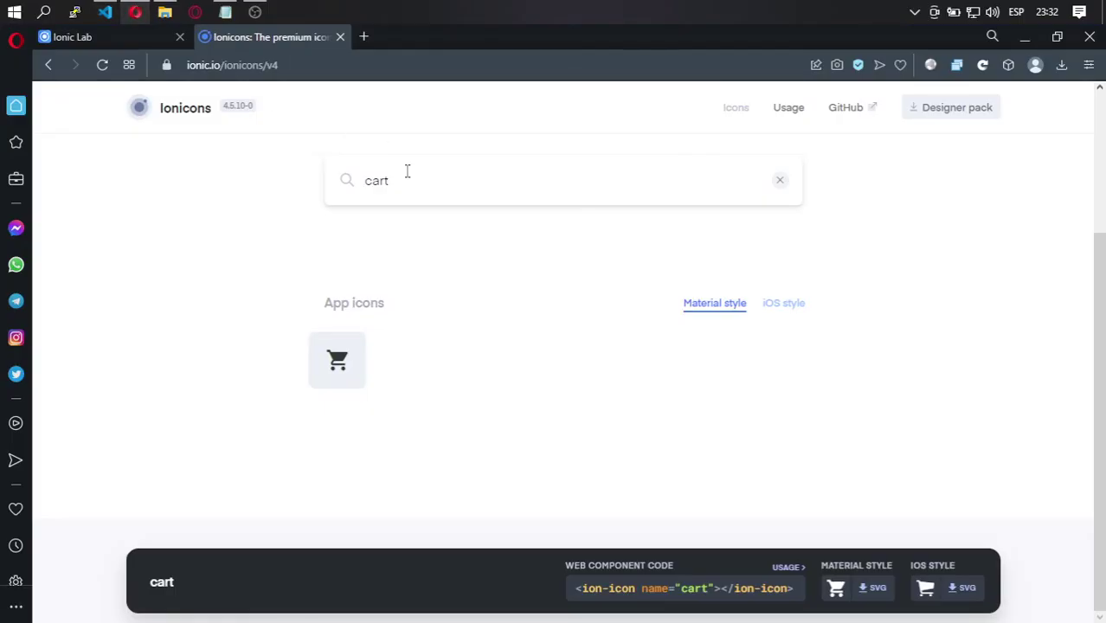
left_click_drag(407, 171, 338, 169)
type("user")
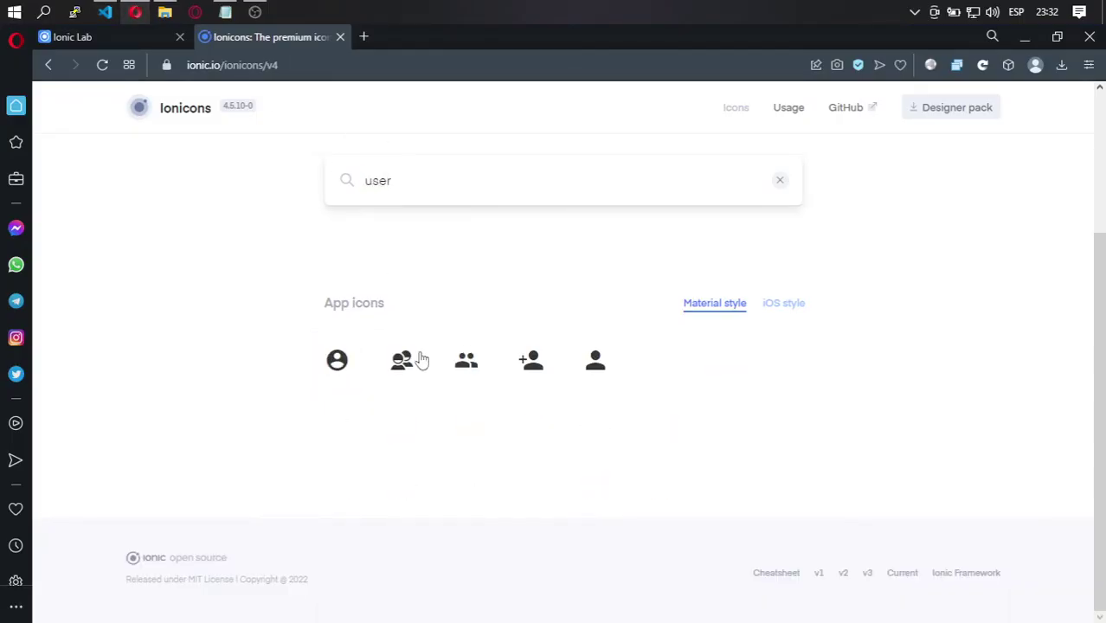
left_click(338, 360)
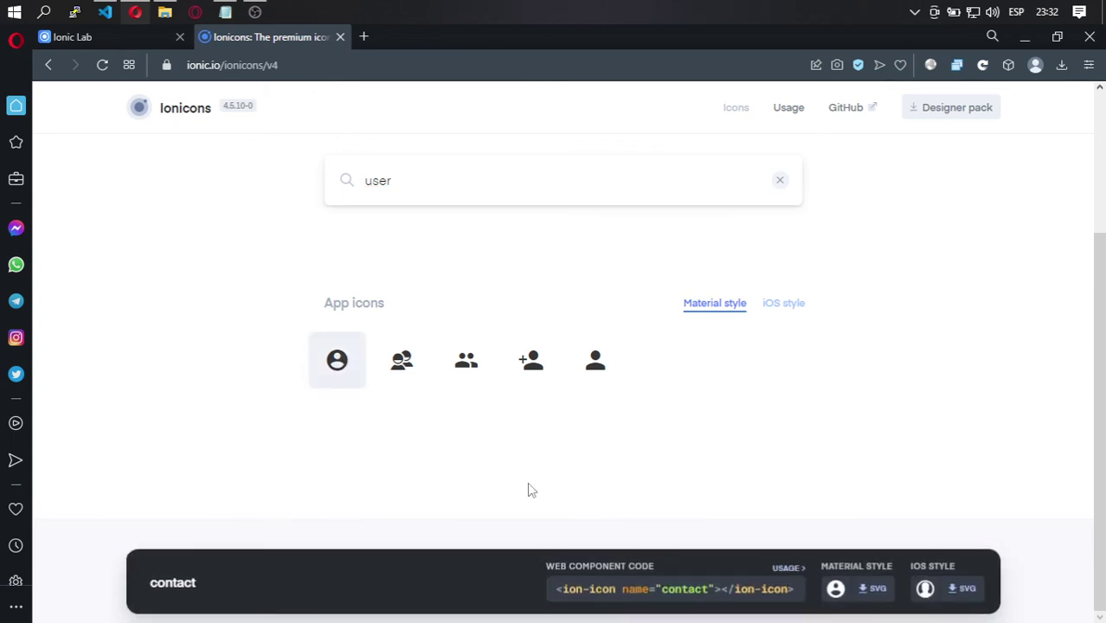
left_click(114, 13)
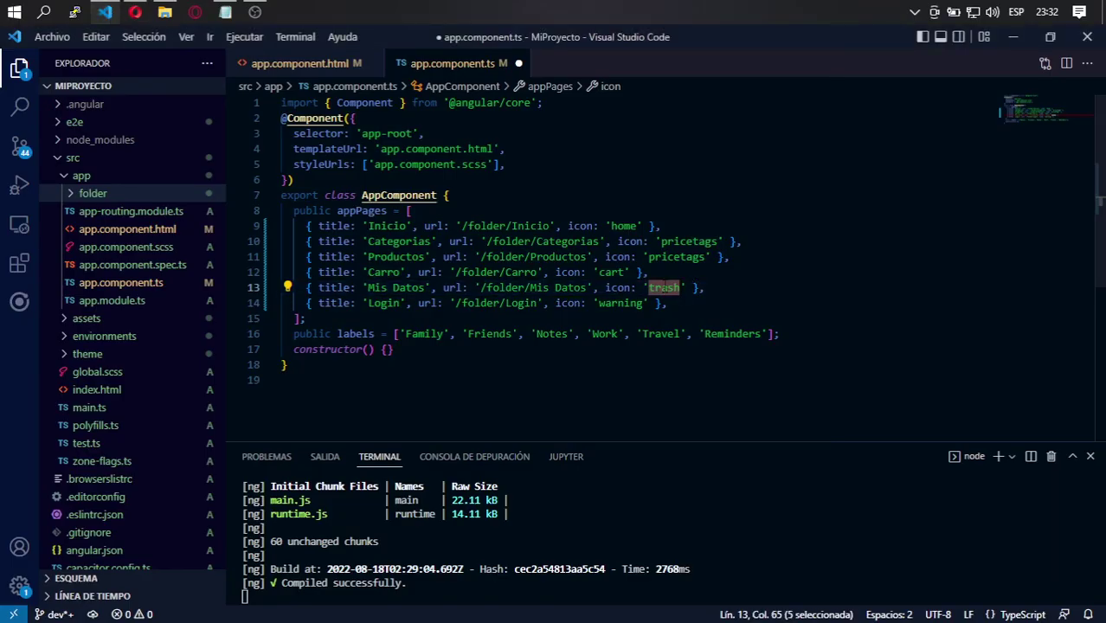
type("contact")
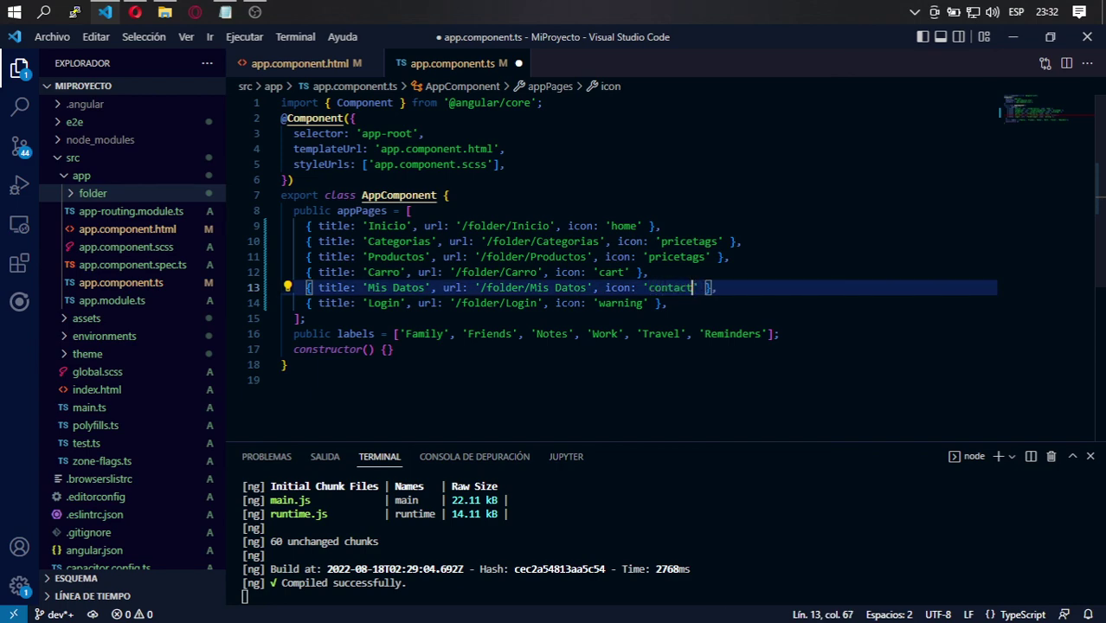
Step: Select the Login entry's icon value, switch to Opera and search Ionicons for "login"
double_click(641, 303)
left_click(135, 12)
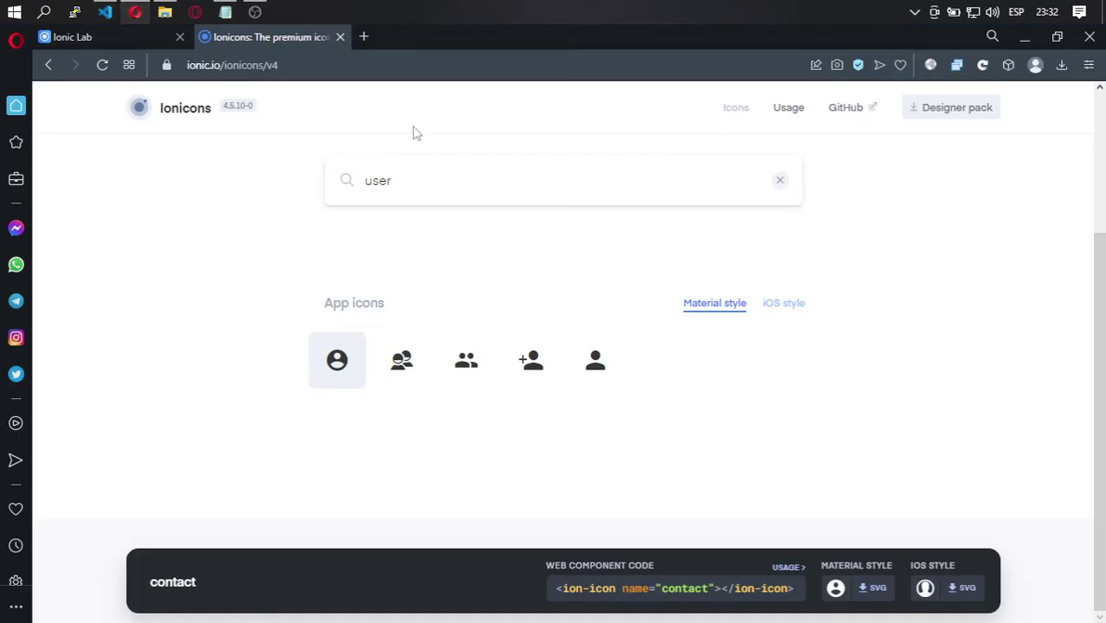
left_click_drag(470, 183, 336, 168)
key("BackSpace")
type("login")
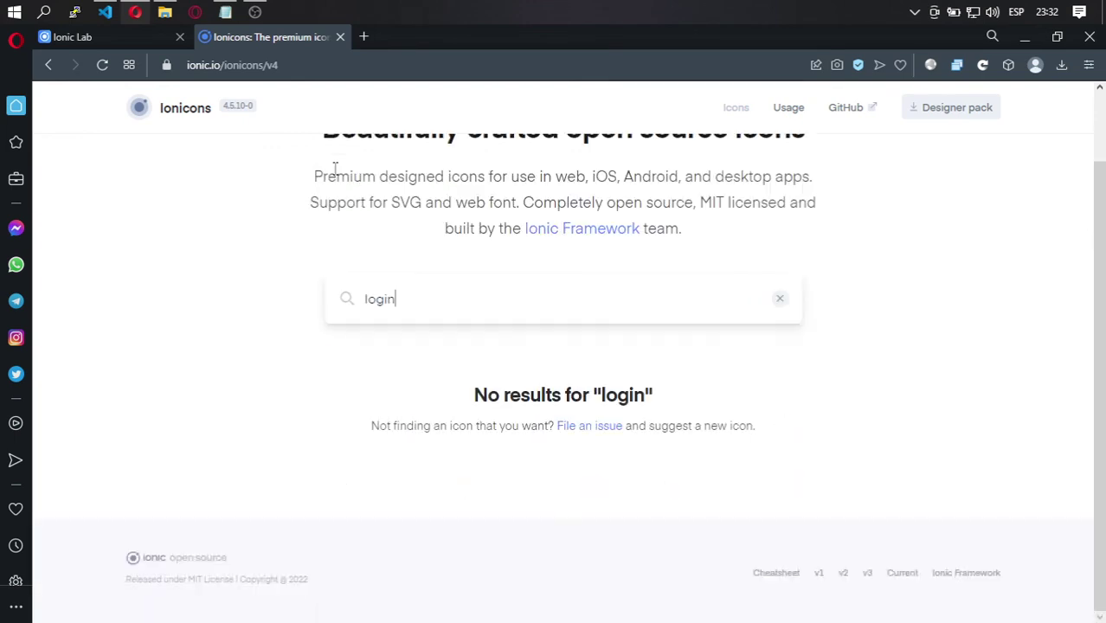
Step: Search Ionicons for "sig", compare the log-out and log-in icons, and pick the log-in icon's web component code
key("BackSpace")
key("BackSpace")
key("BackSpace")
key("BackSpace")
key("BackSpace")
type("sgn")
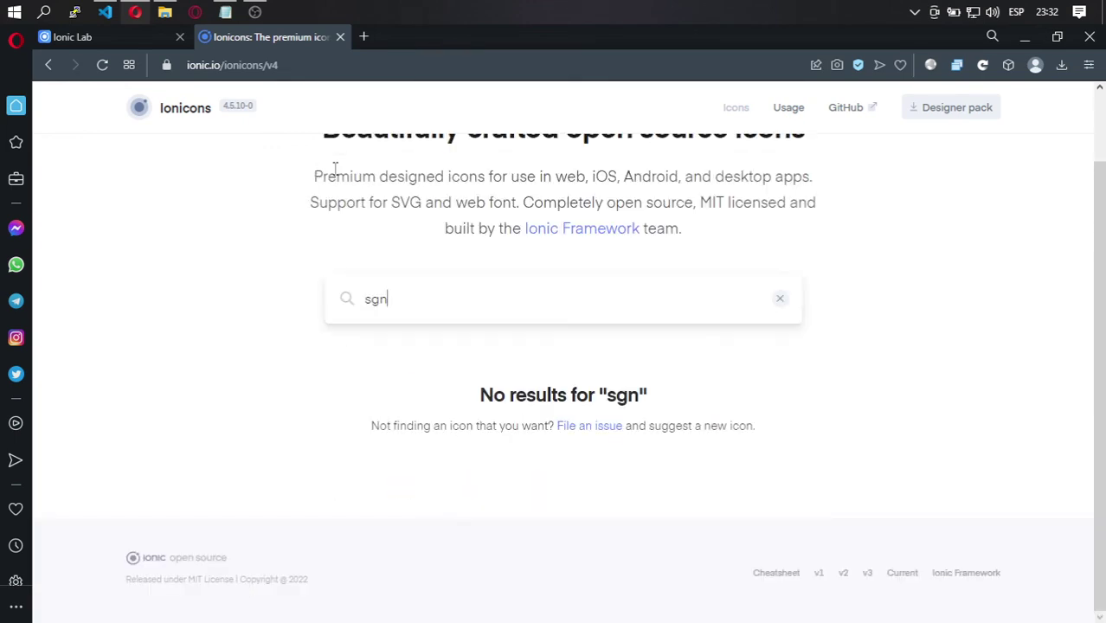
key("BackSpace")
key("BackSpace")
type("ig")
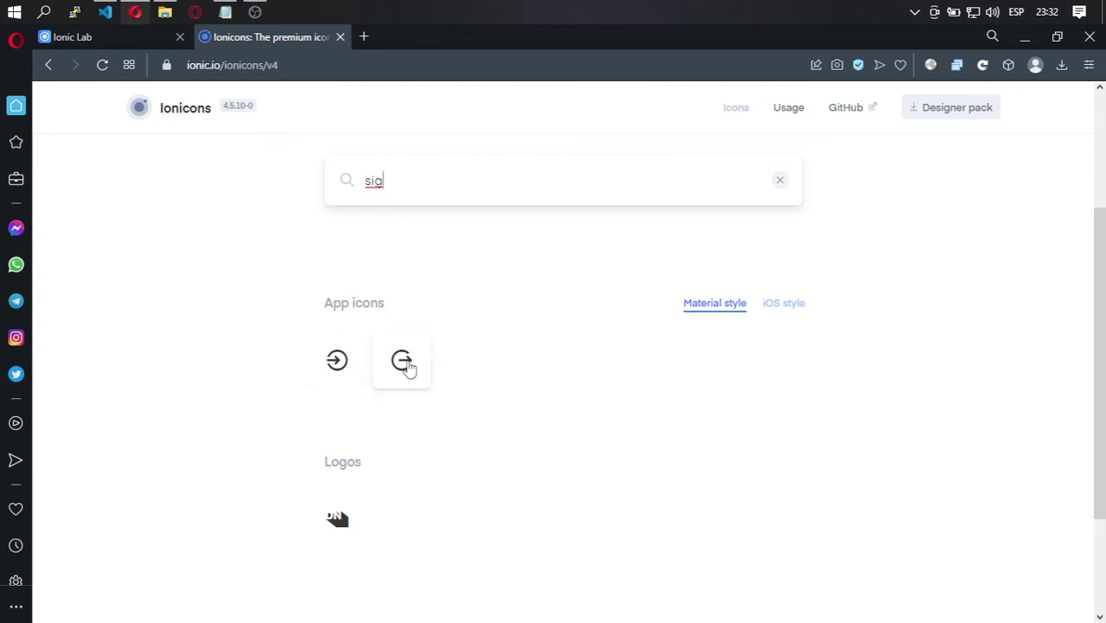
left_click(410, 369)
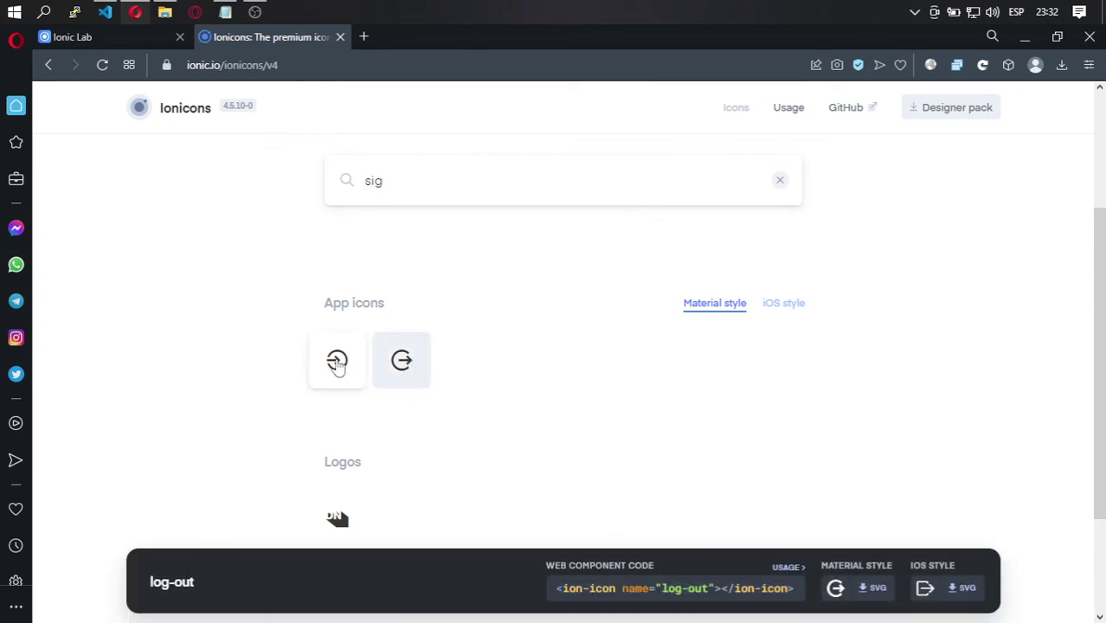
left_click(337, 361)
left_click(678, 588)
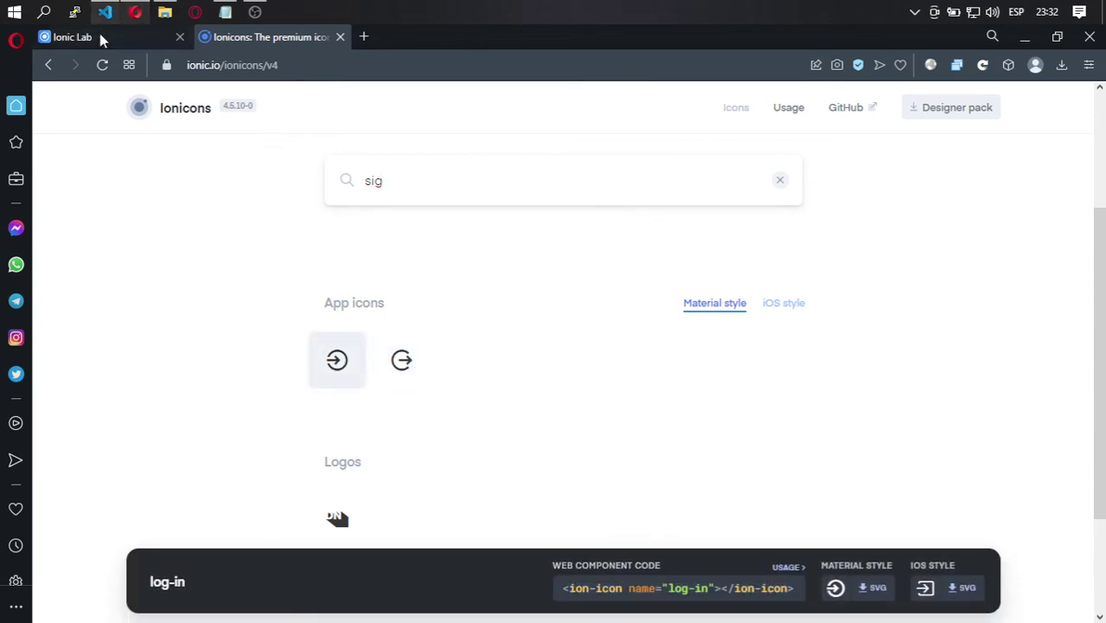
Step: Switch to Visual Studio Code, set the Login entry's icon to 'log-in', and save app.component.ts
left_click(105, 12)
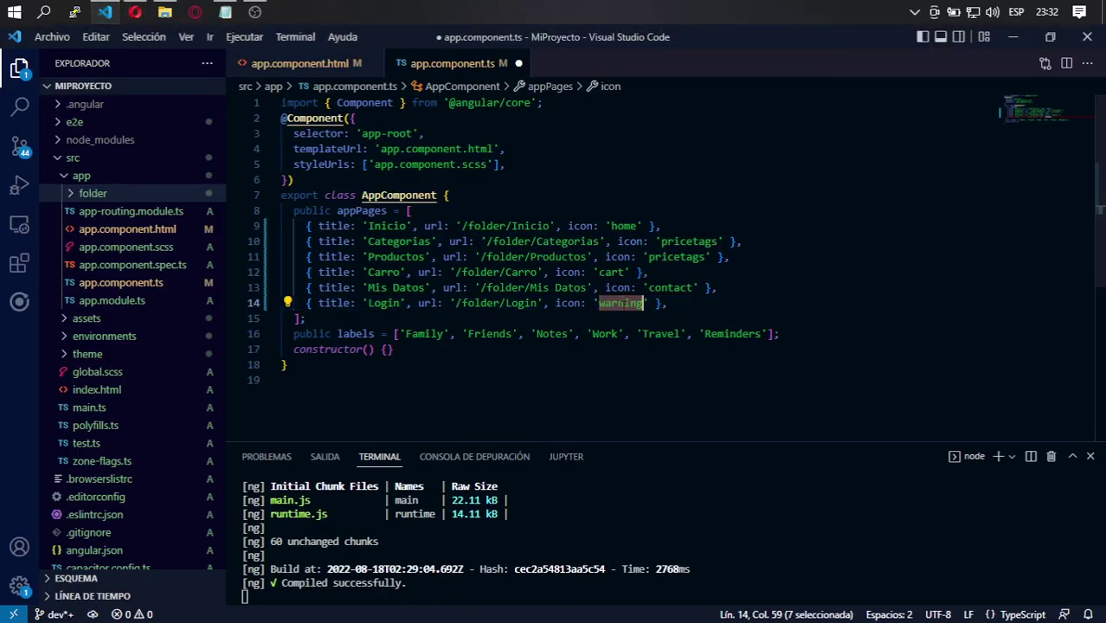
type("log-in")
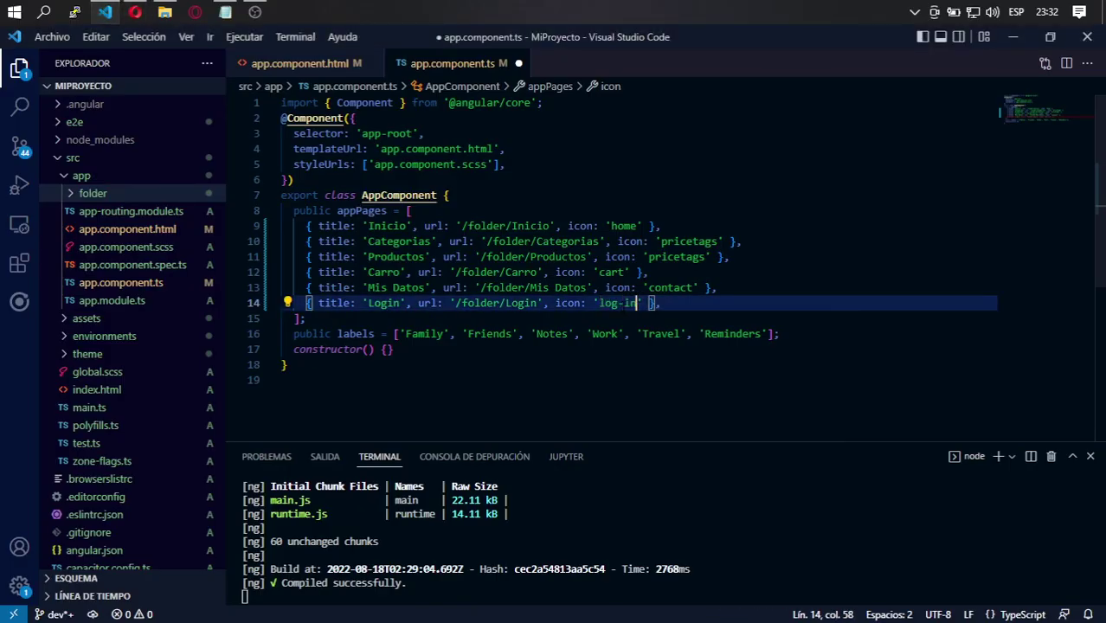
left_click(661, 303)
key("ctrl+s")
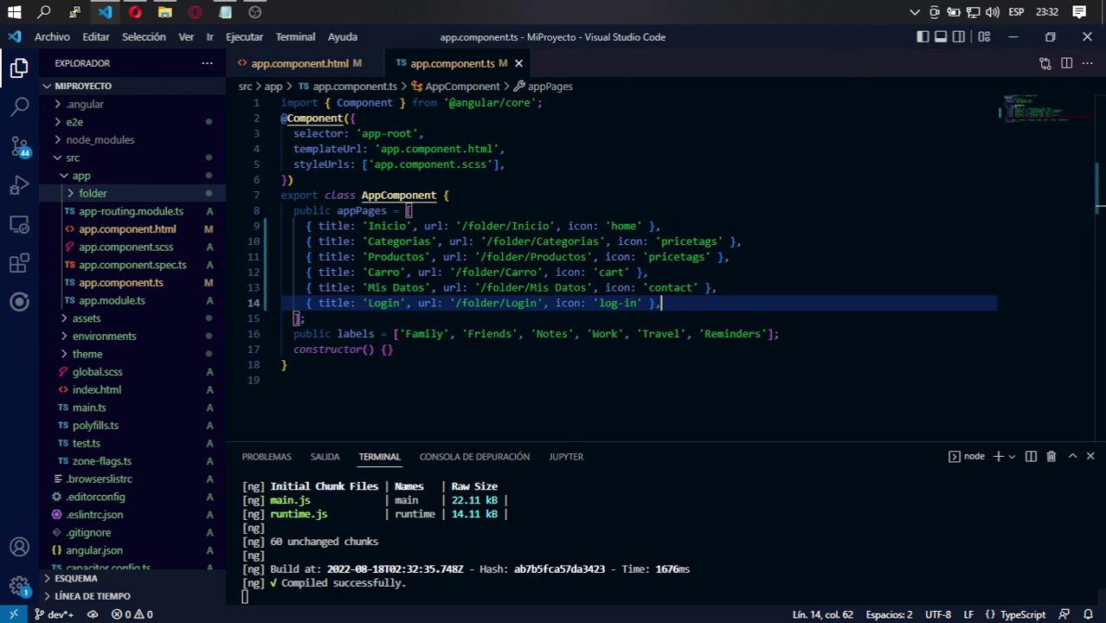
Step: Switch to Ionic Lab in Opera, visit the Mis Datos page, and check the side menu icons on both phone previews
left_click(135, 12)
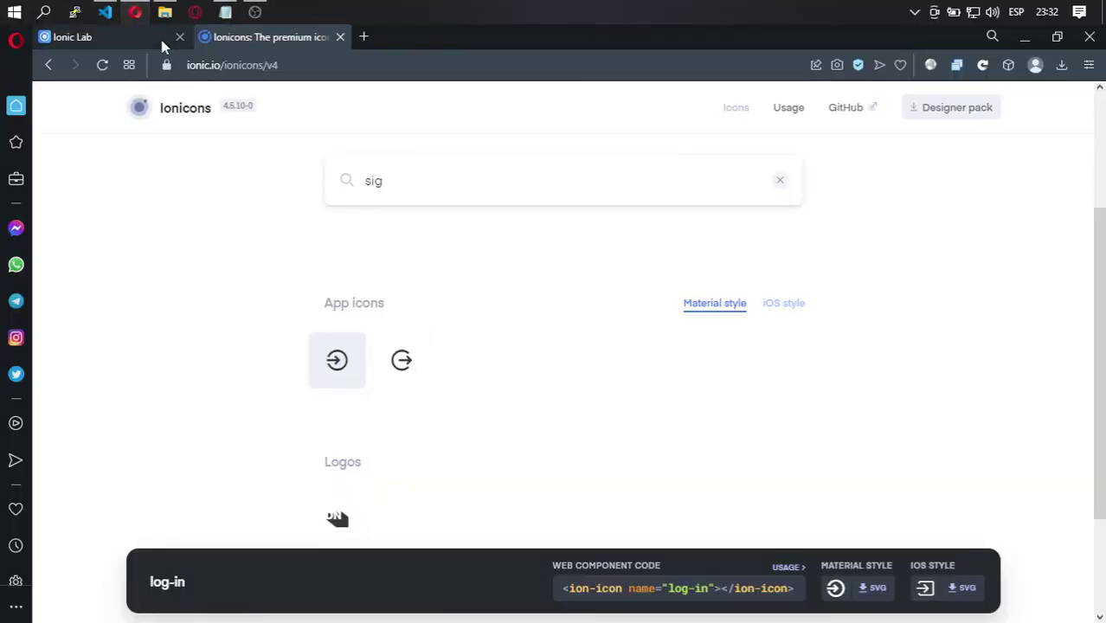
left_click(134, 33)
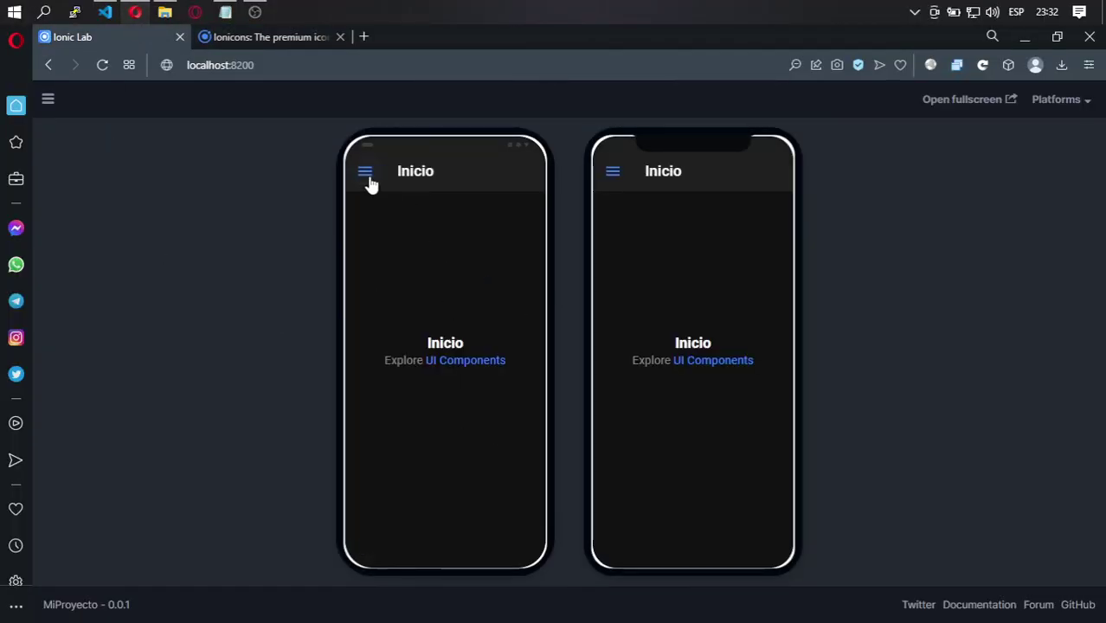
left_click(366, 177)
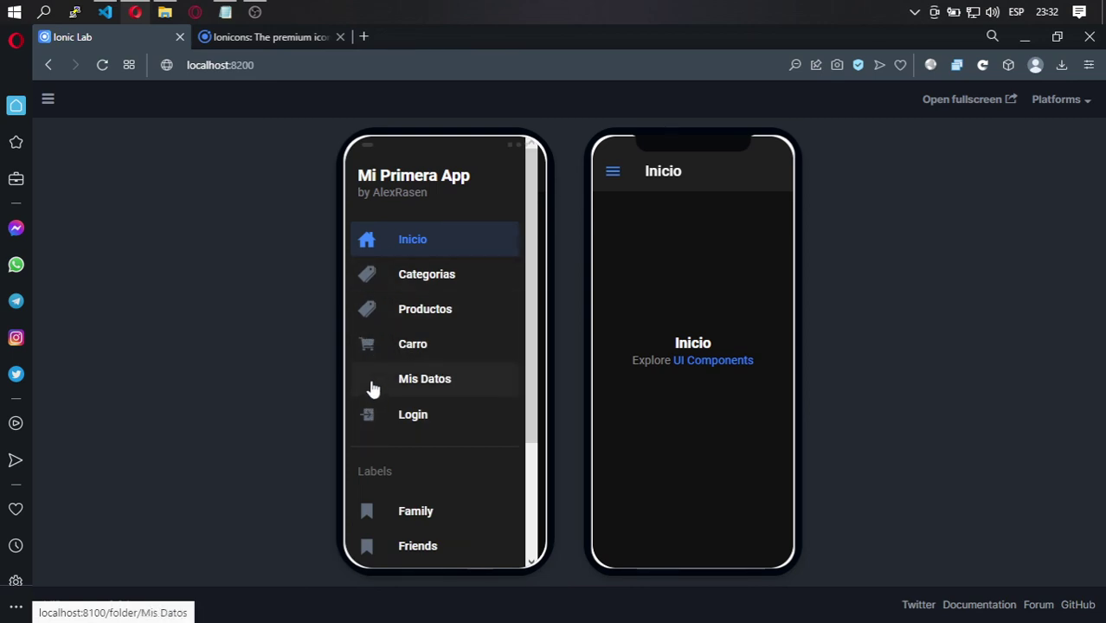
left_click(373, 388)
left_click(365, 177)
left_click(624, 178)
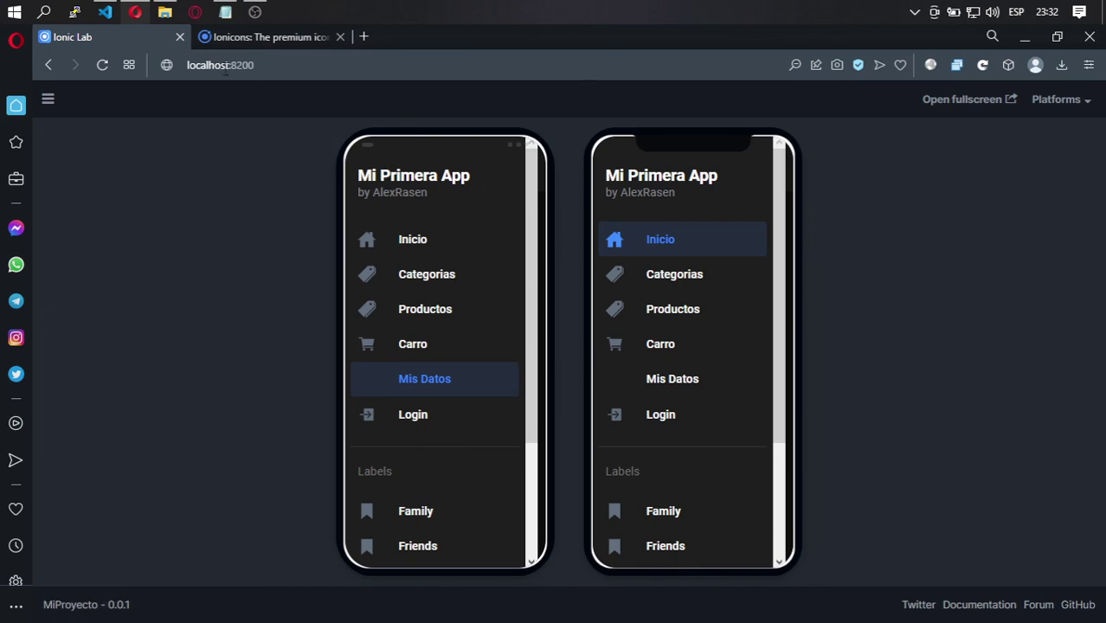
Step: Search Ionicons for "profile" and "user", and pick the person icon's web component code
left_click(240, 37)
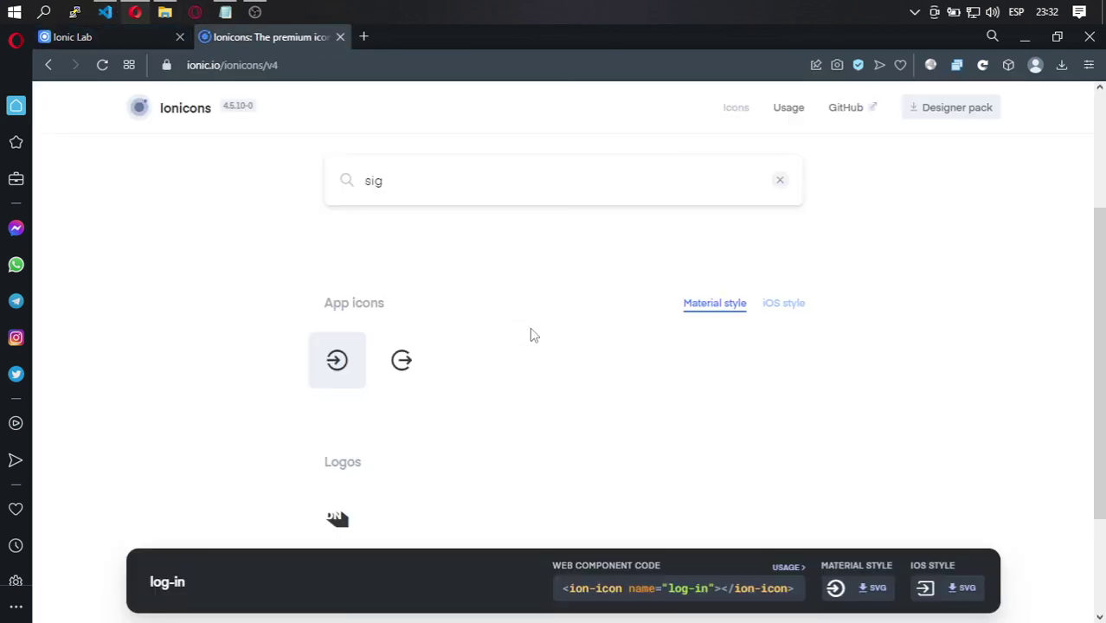
double_click(337, 180)
type("profile")
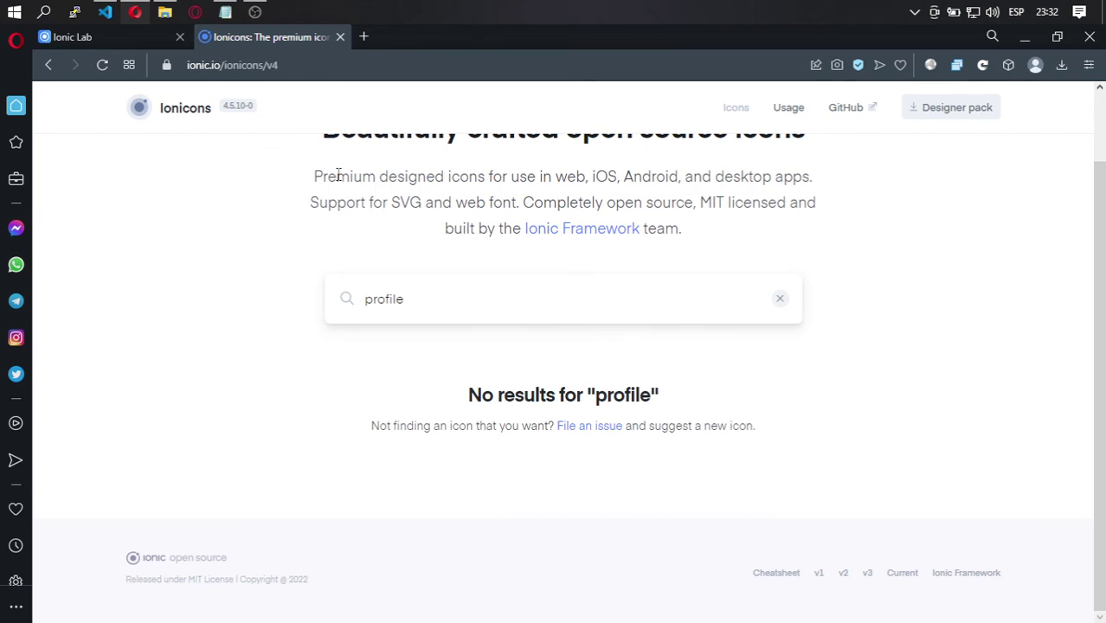
key("ctrl+a")
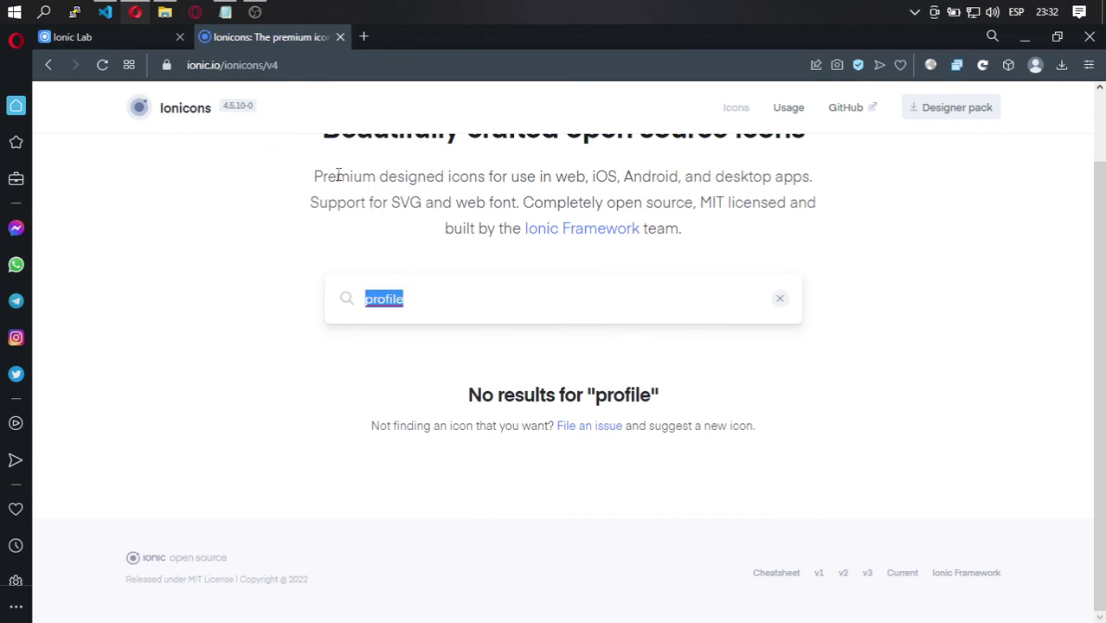
type("user")
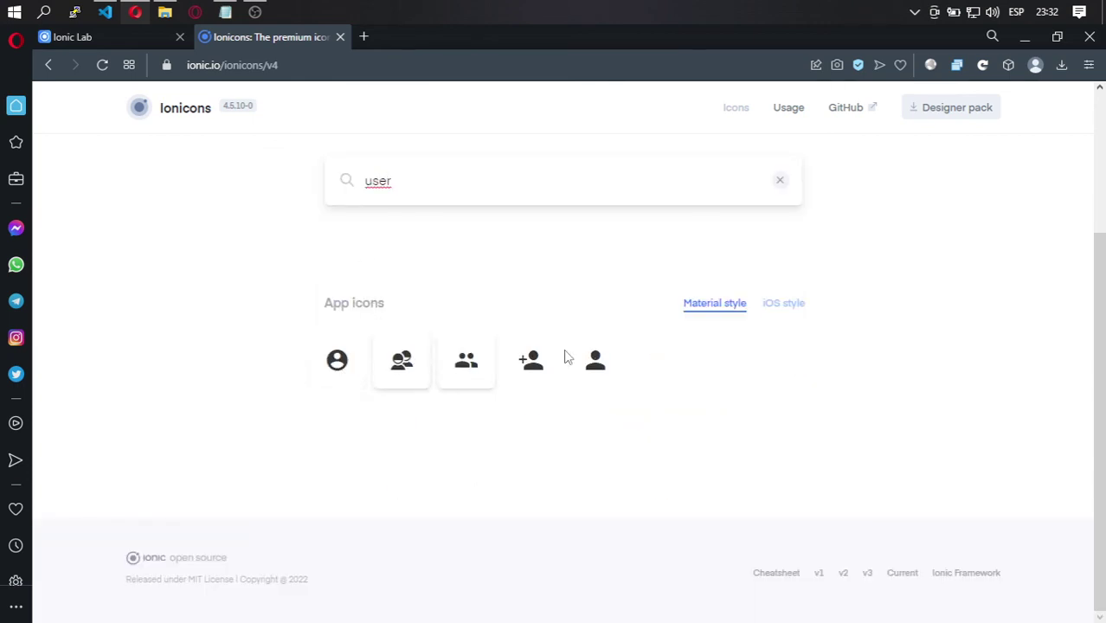
left_click(596, 363)
left_click(640, 591)
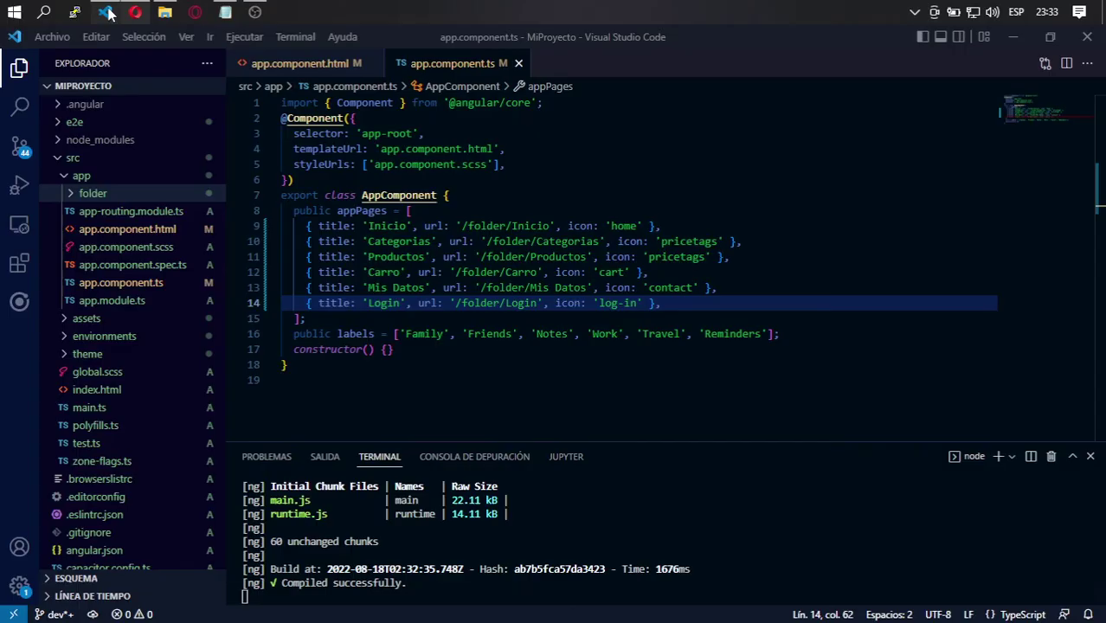
Step: Switch to Visual Studio Code, set the Mis Datos entry's icon to 'person', and save app.component.ts
left_click(105, 12)
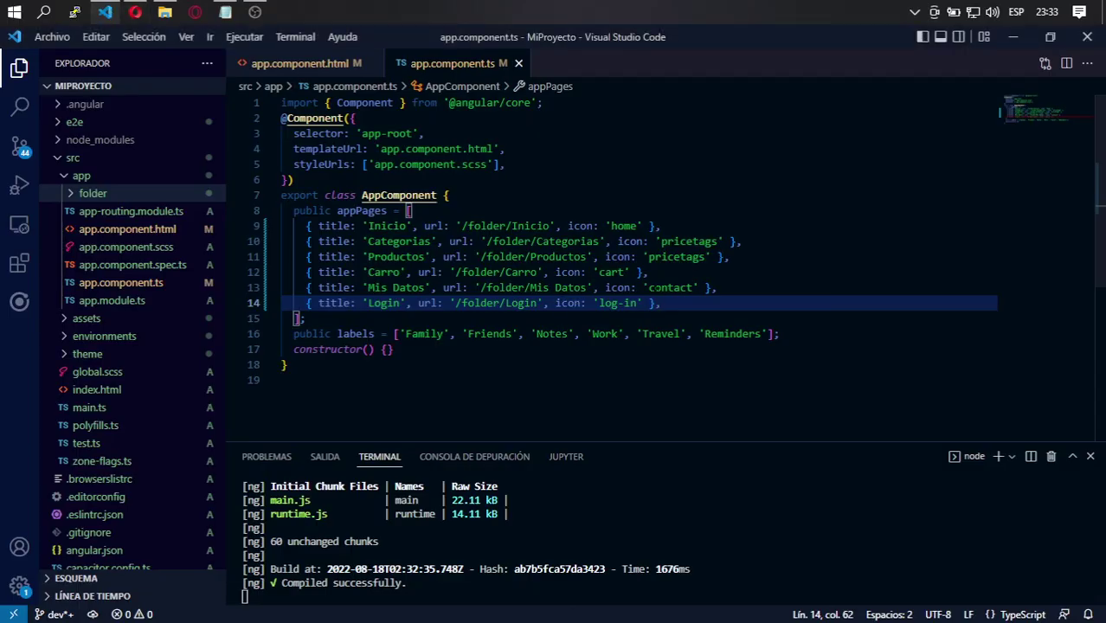
double_click(684, 288)
type("person")
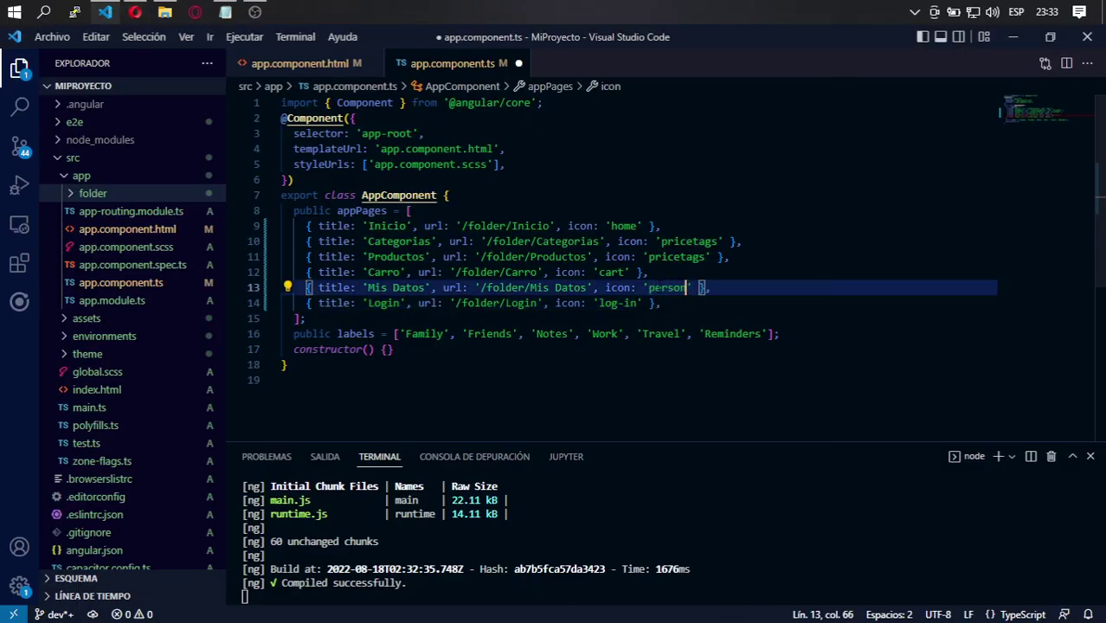
key("ctrl+s")
Step: Check the side menu icons in Ionic Lab, visiting the Login and Inicio pages and inspecting the Labels section
left_click(135, 12)
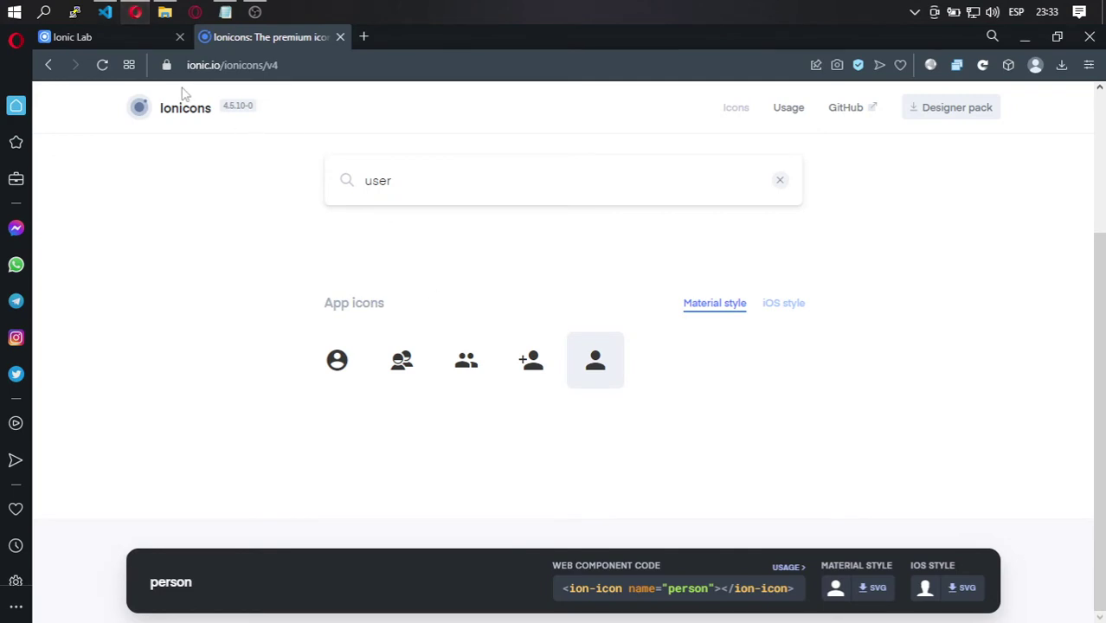
left_click(78, 36)
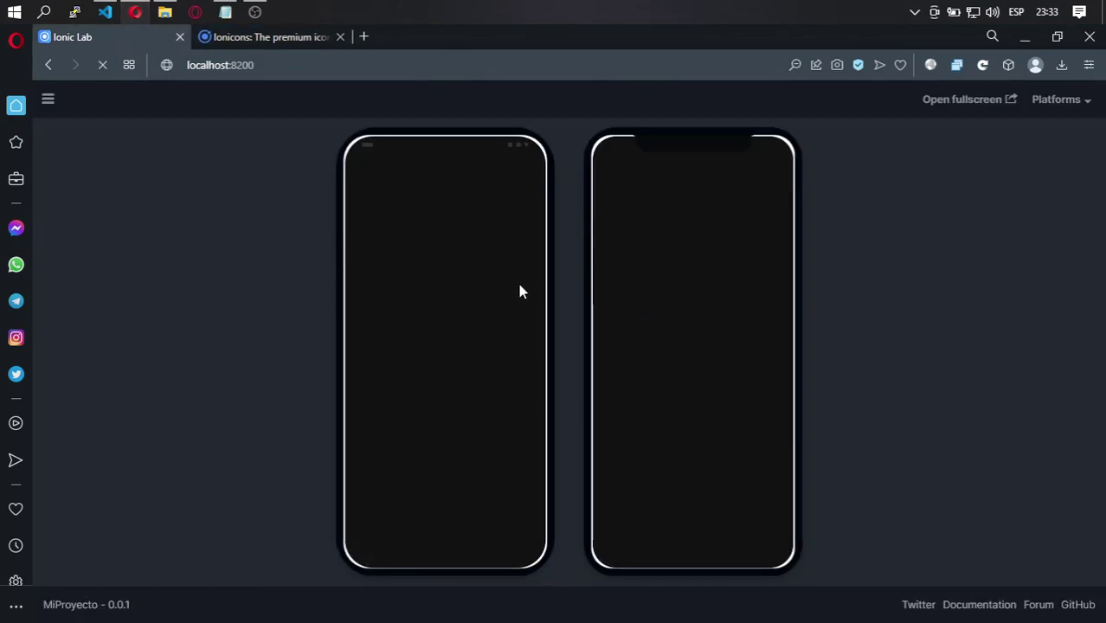
left_click(366, 172)
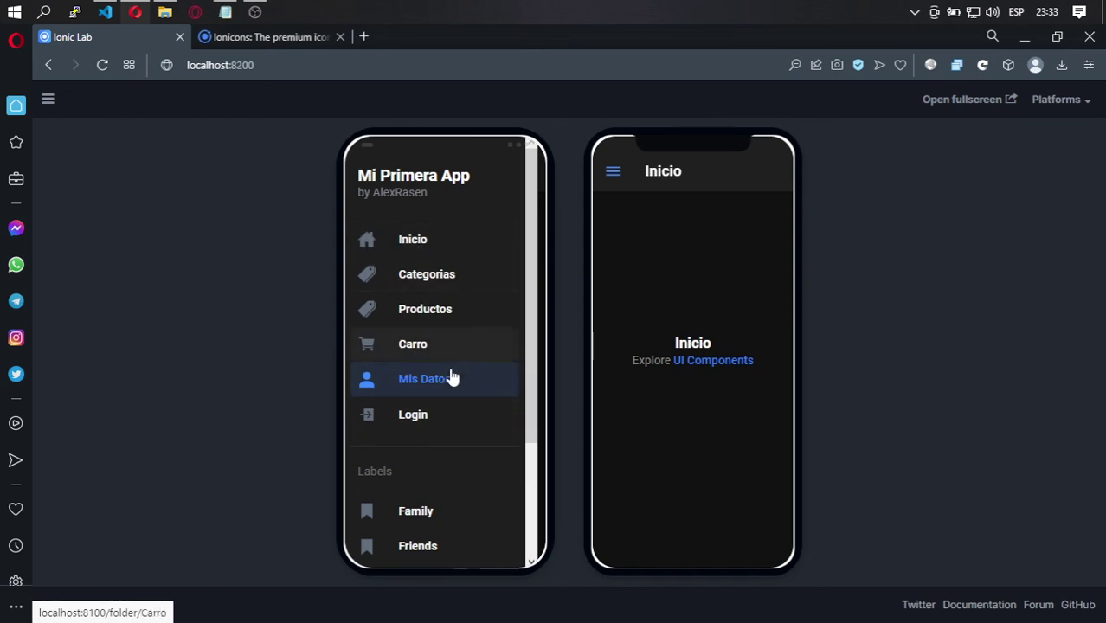
left_click(444, 424)
left_click(365, 186)
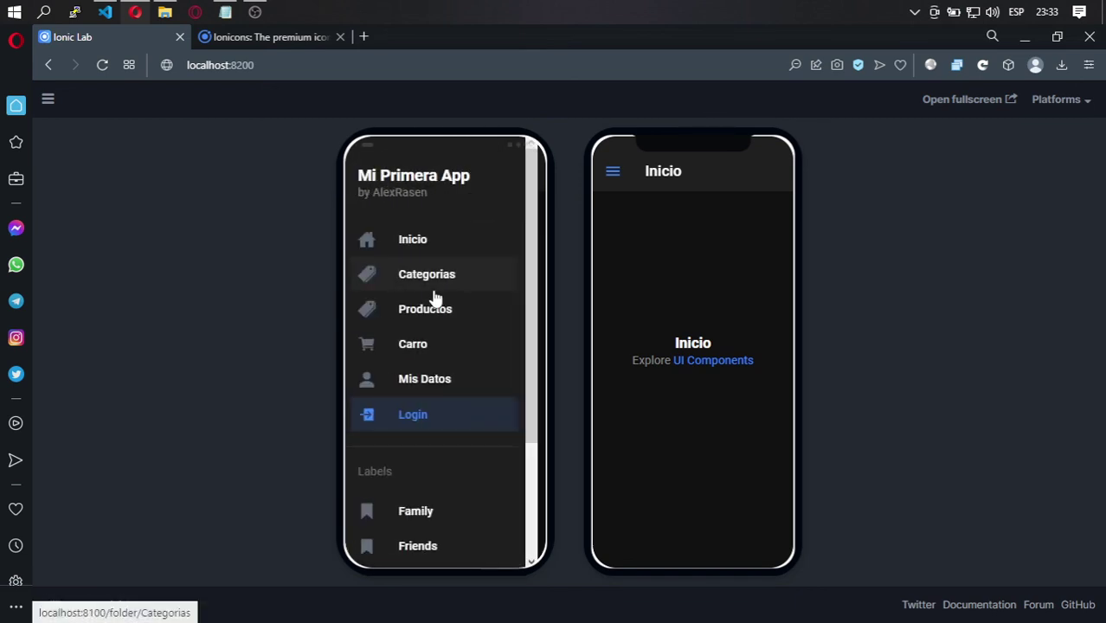
left_click(432, 247)
left_click(372, 191)
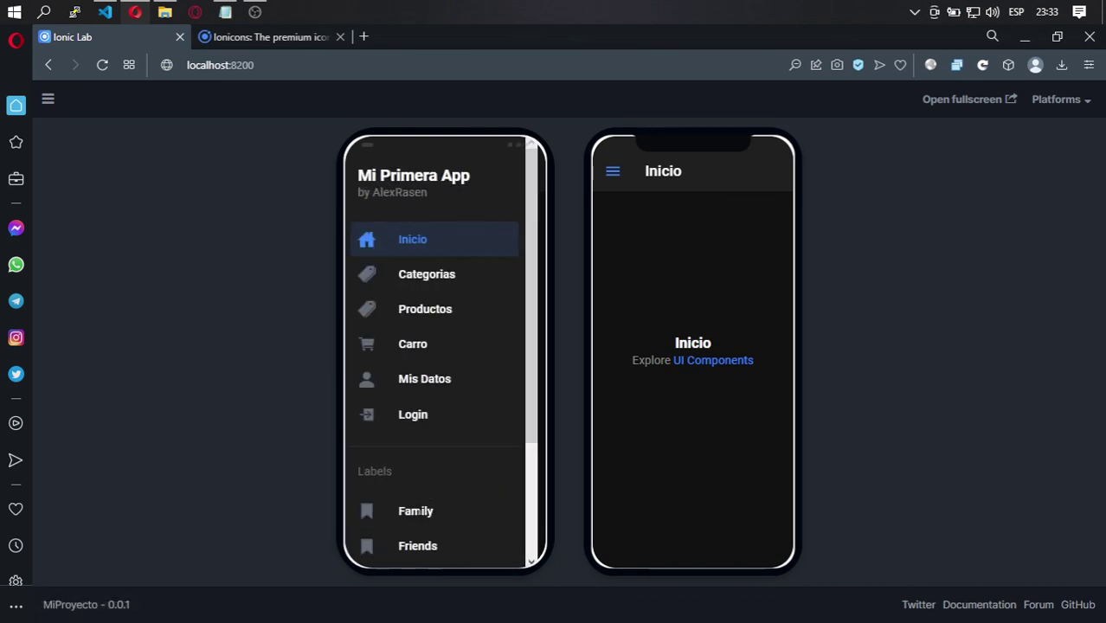
scroll(432, 519, "down", 2)
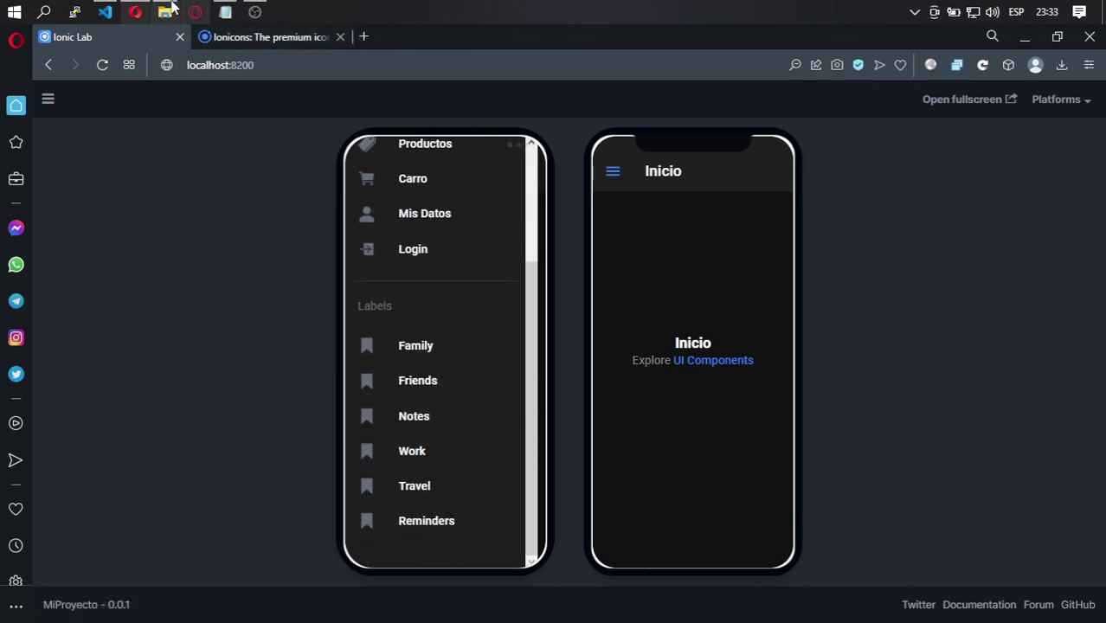
Step: Switch to Visual Studio Code and change the labels list header in app.component.html to 'Etiquetas'
left_click(104, 11)
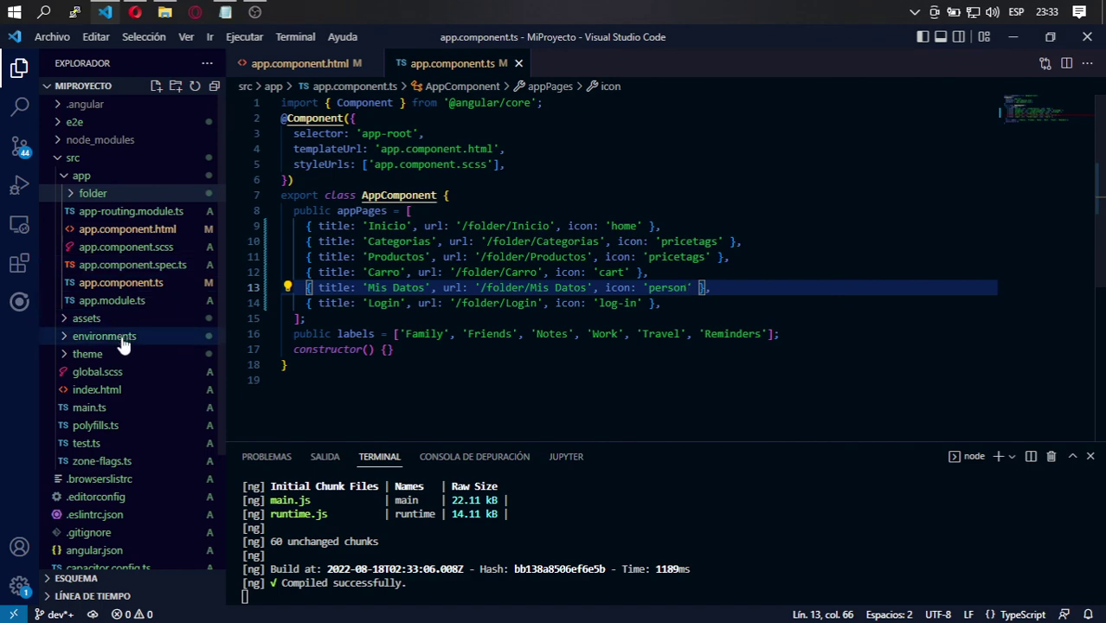
left_click(305, 64)
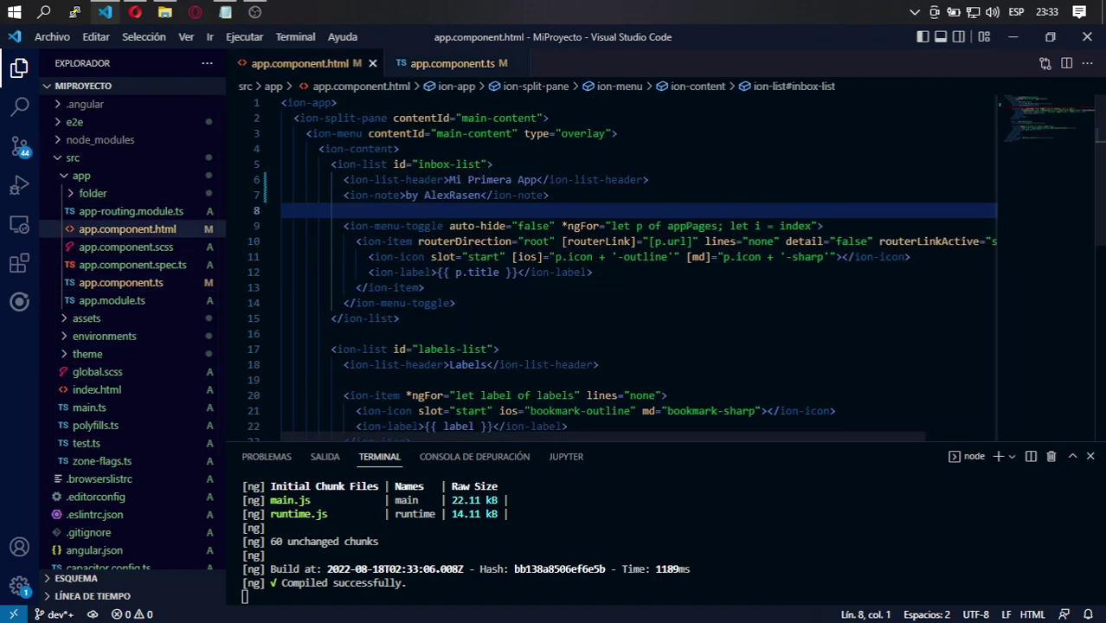
scroll(606, 260, "down", 2)
double_click(467, 283)
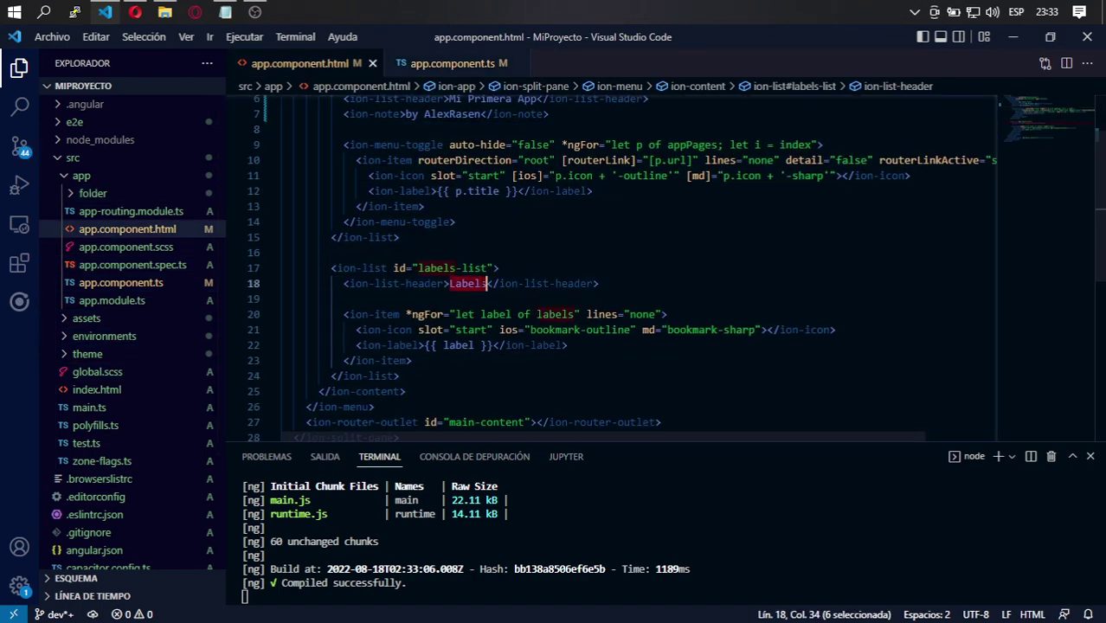
type("Etiquetas")
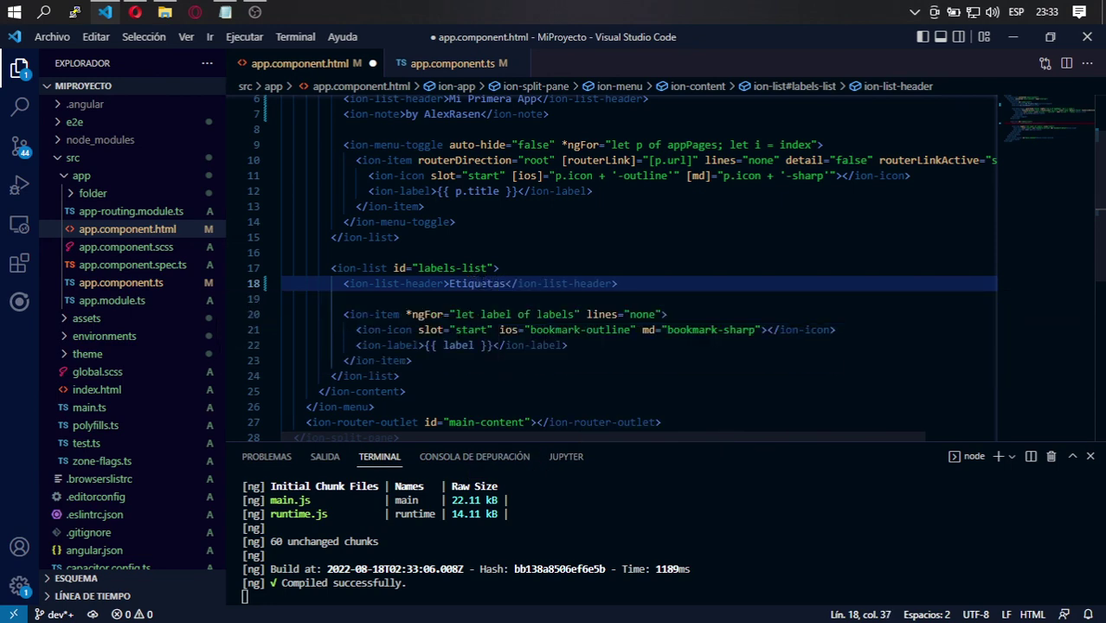
Step: Examine the label items' bookmark icon markup in app.component.html, and compare it with the Labels section in Ionic Lab
double_click(480, 283)
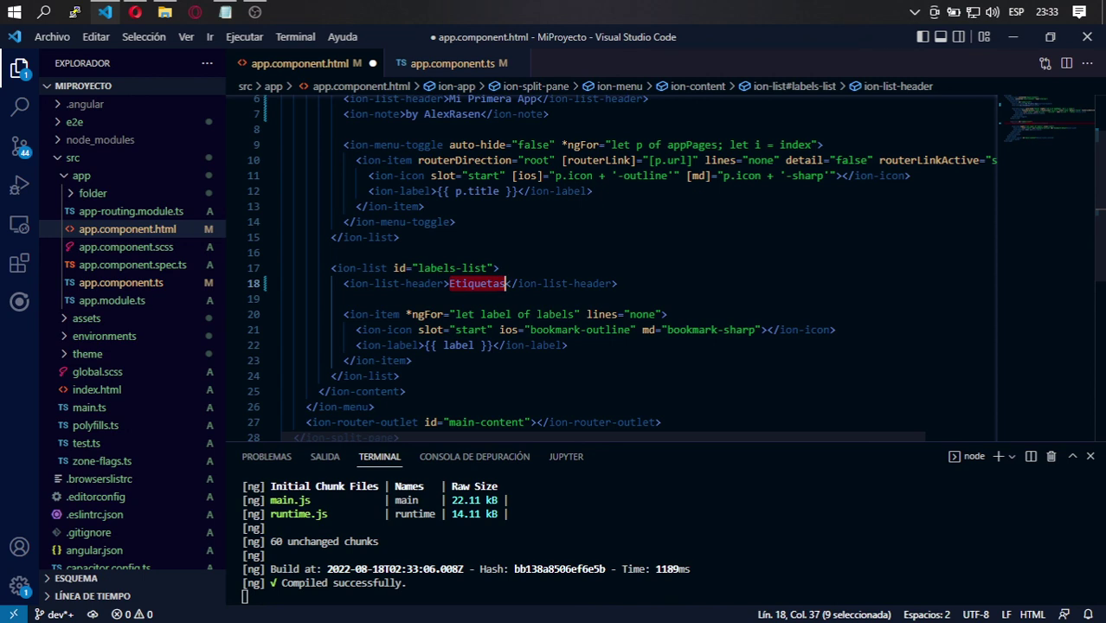
left_click(724, 330)
scroll(724, 330, "down", 1)
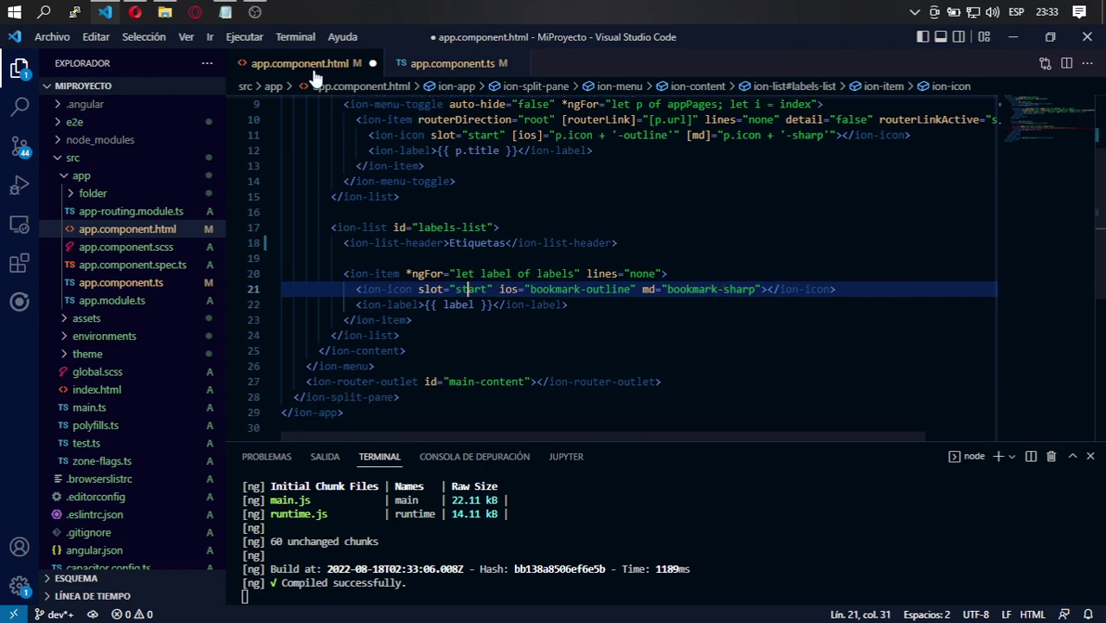
left_click(135, 12)
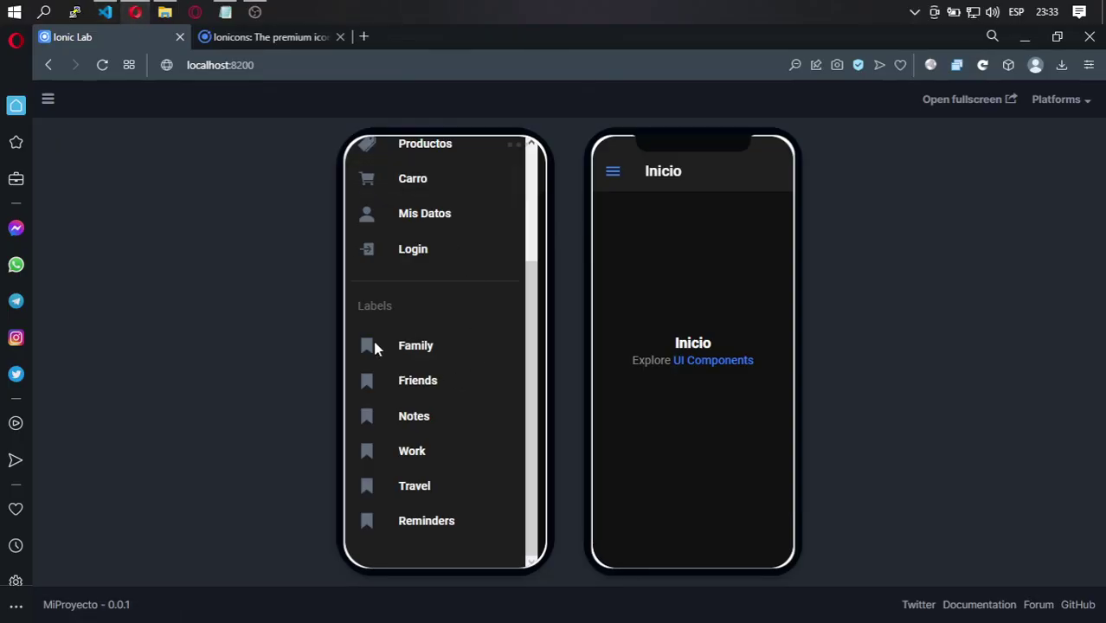